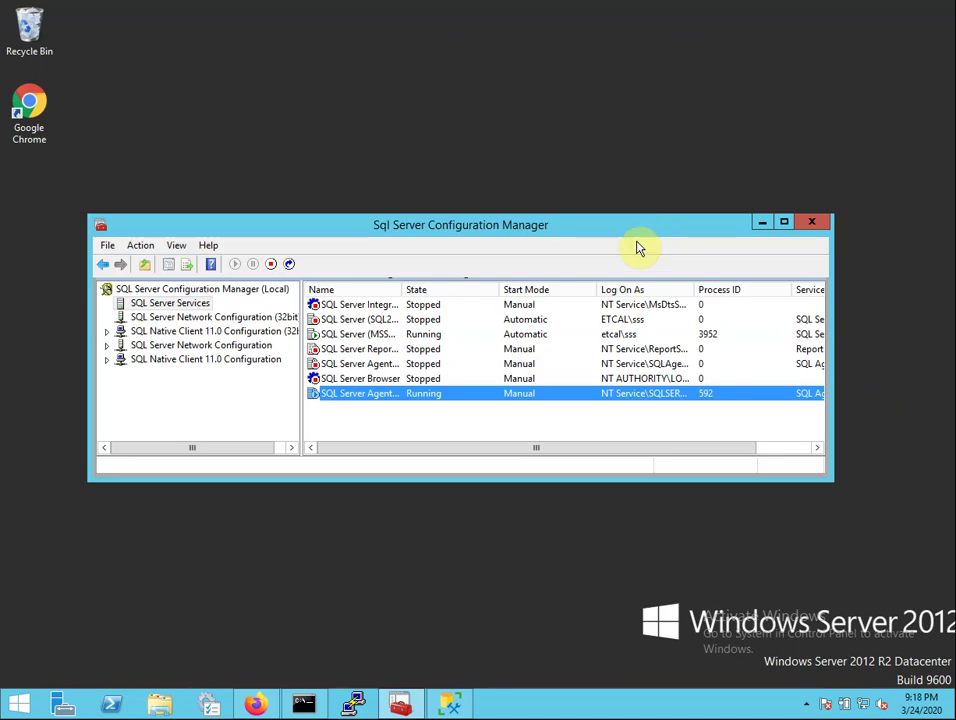
# Step: Search Google in Firefox for "sql server single user mode" and open Microsoft's "Start SQL Server in Single-User Mode" article
pyautogui.click(262, 699)
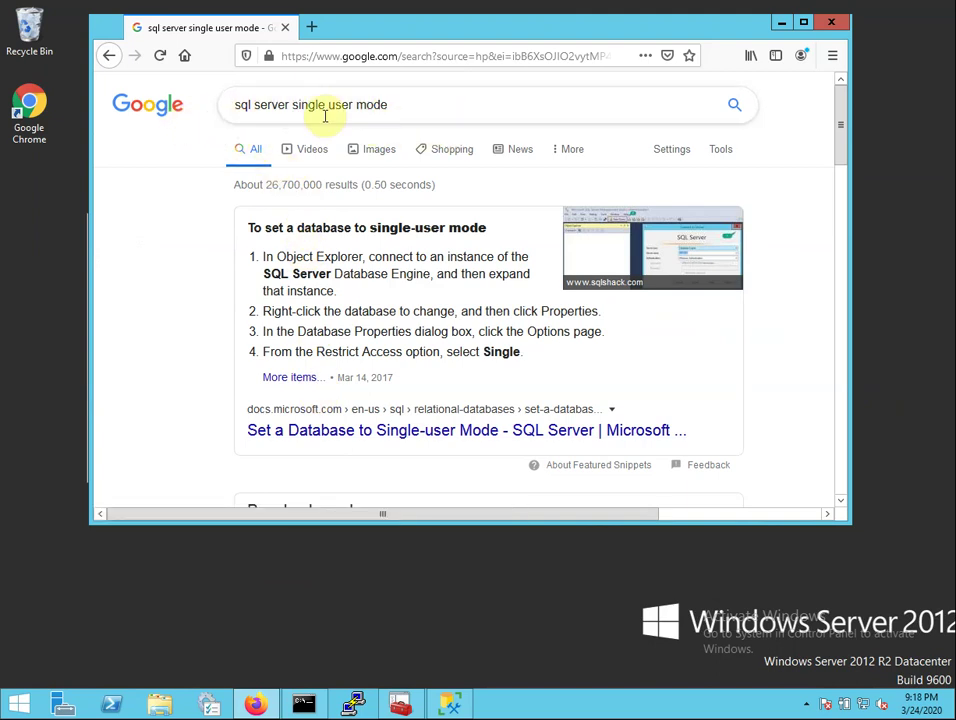
pyautogui.click(735, 106)
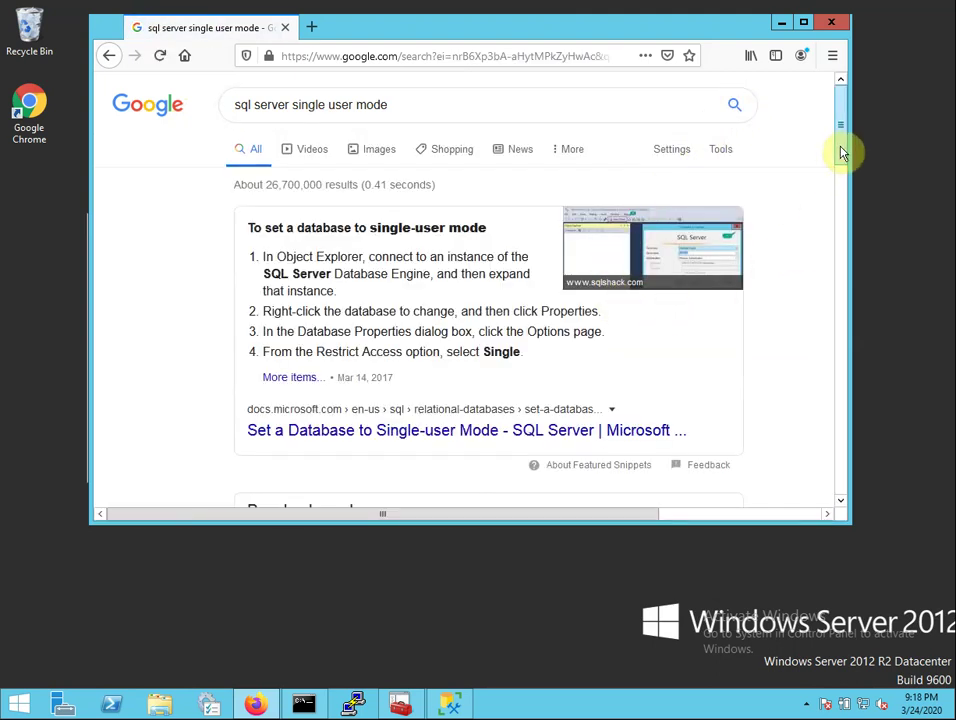
pyautogui.moveTo(841, 149); pyautogui.dragTo(843, 176)
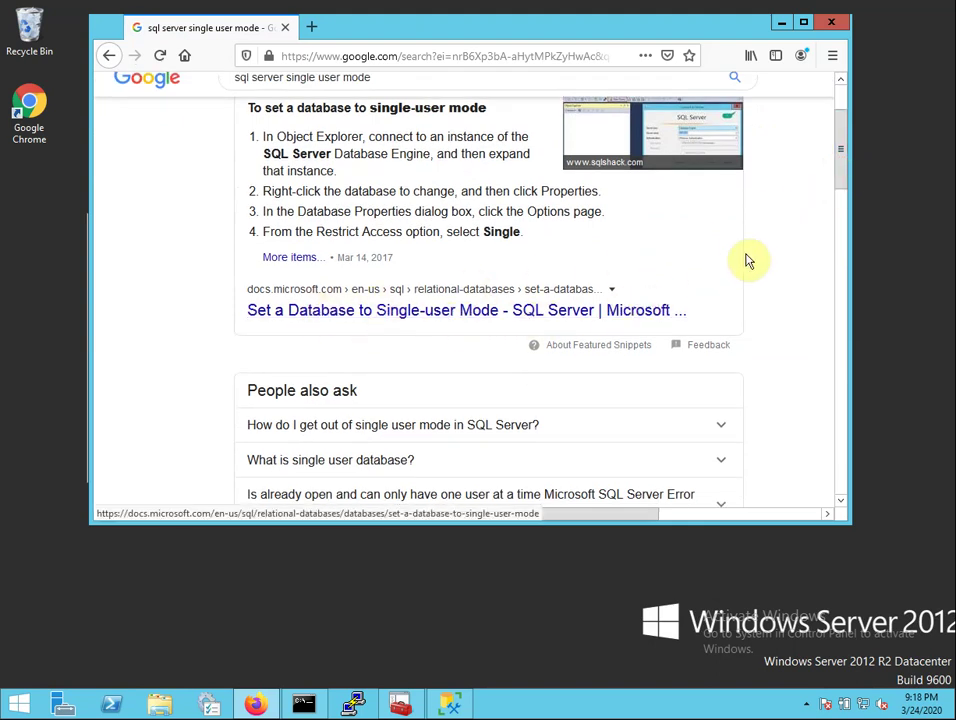
pyautogui.click(841, 178)
pyautogui.moveTo(843, 190); pyautogui.dragTo(847, 234)
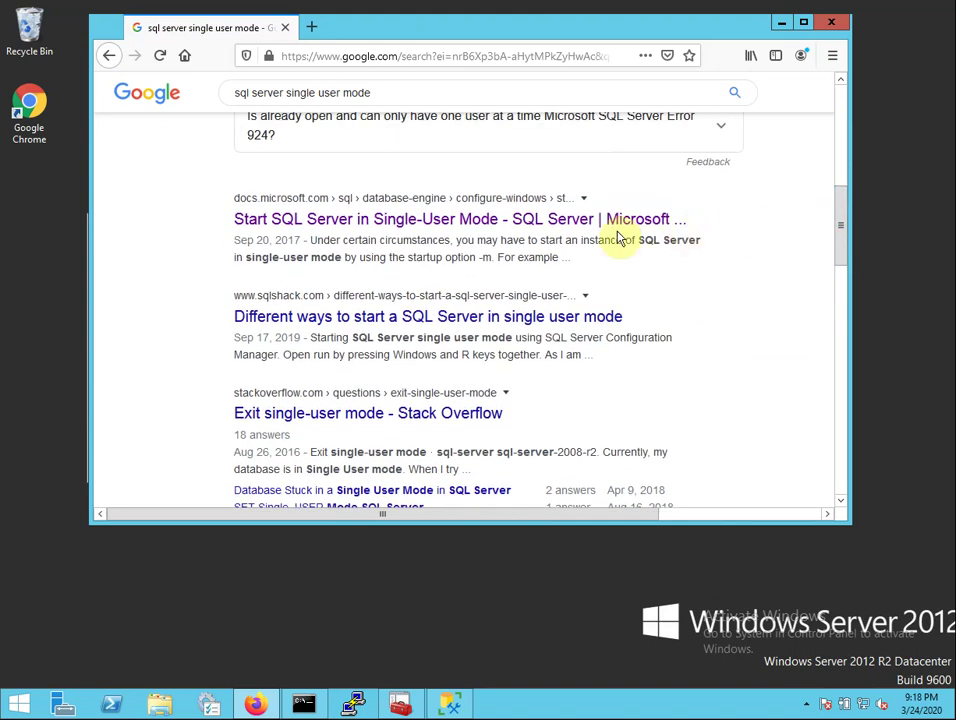
pyautogui.click(449, 230)
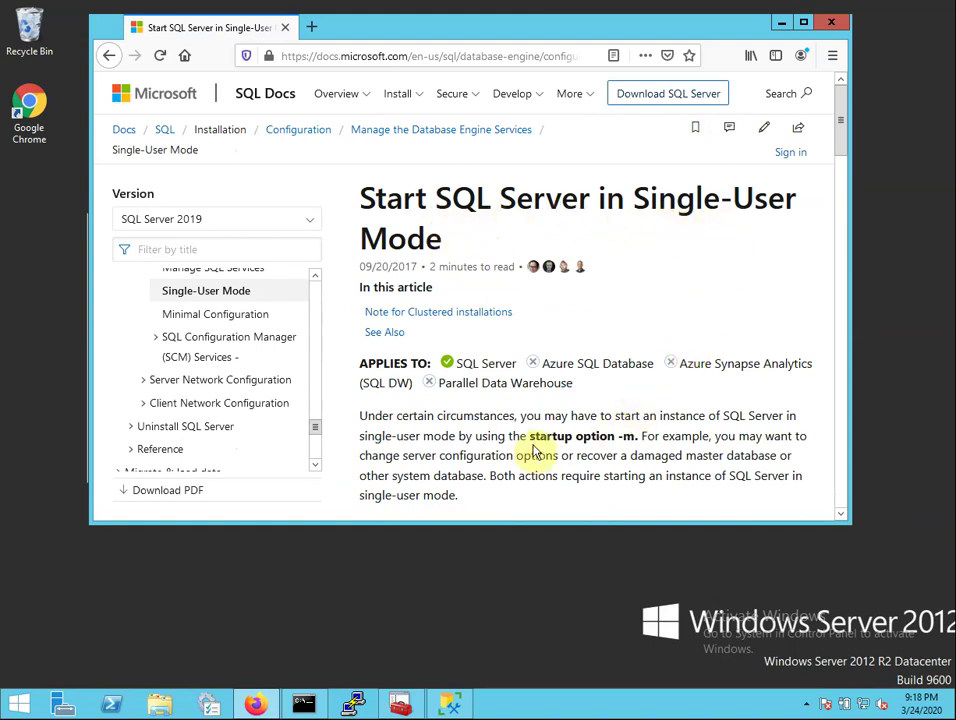
# Step: Highlight "startup option -m." in the article, and select the SQL Server (MSSQLSERVER) service in SQL Server Configuration Manager
pyautogui.moveTo(530, 437); pyautogui.dragTo(645, 437)
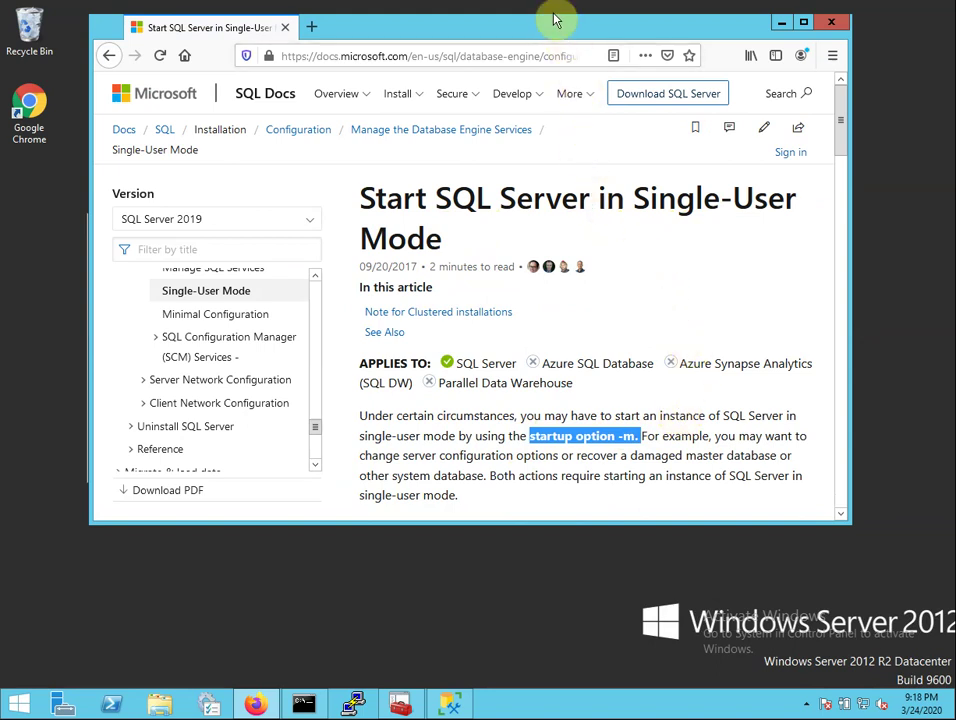
pyautogui.moveTo(555, 28); pyautogui.dragTo(557, 94)
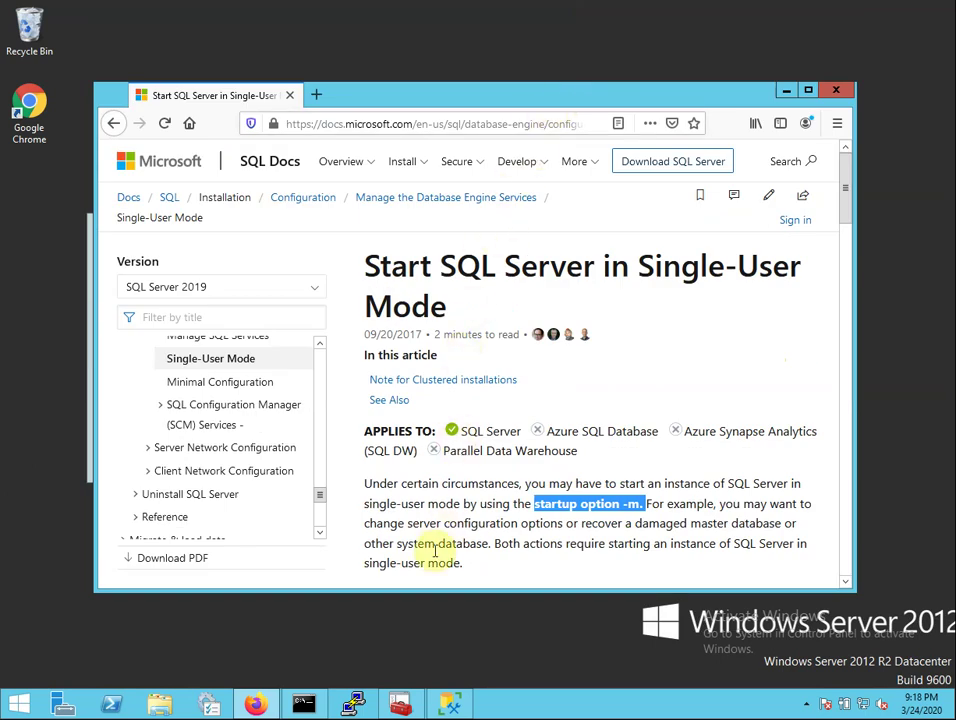
pyautogui.click(402, 705)
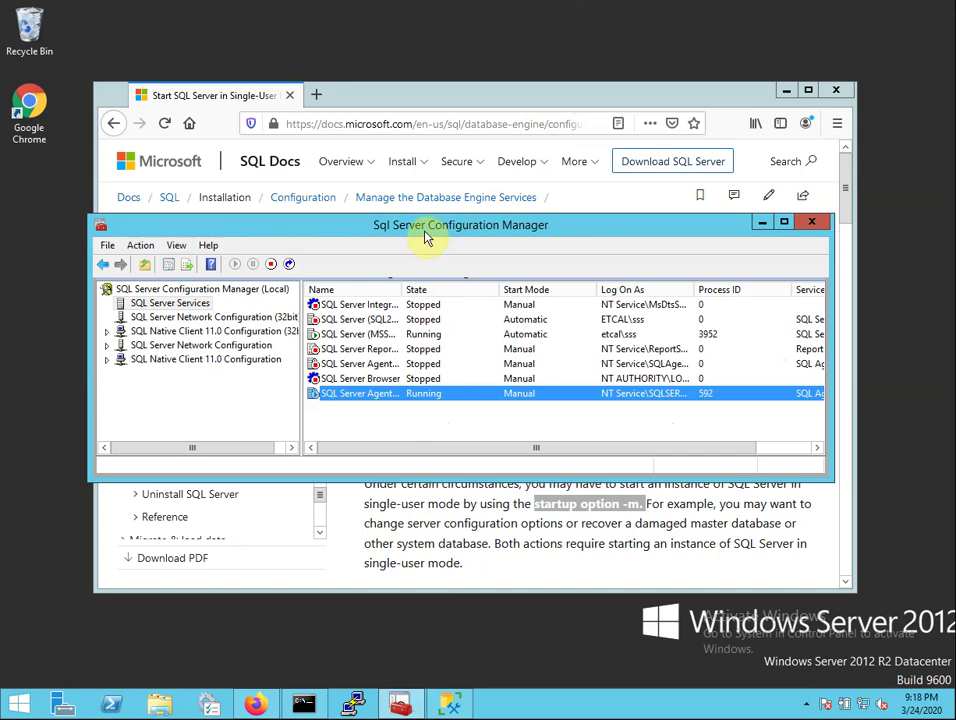
pyautogui.moveTo(422, 232); pyautogui.dragTo(404, 56)
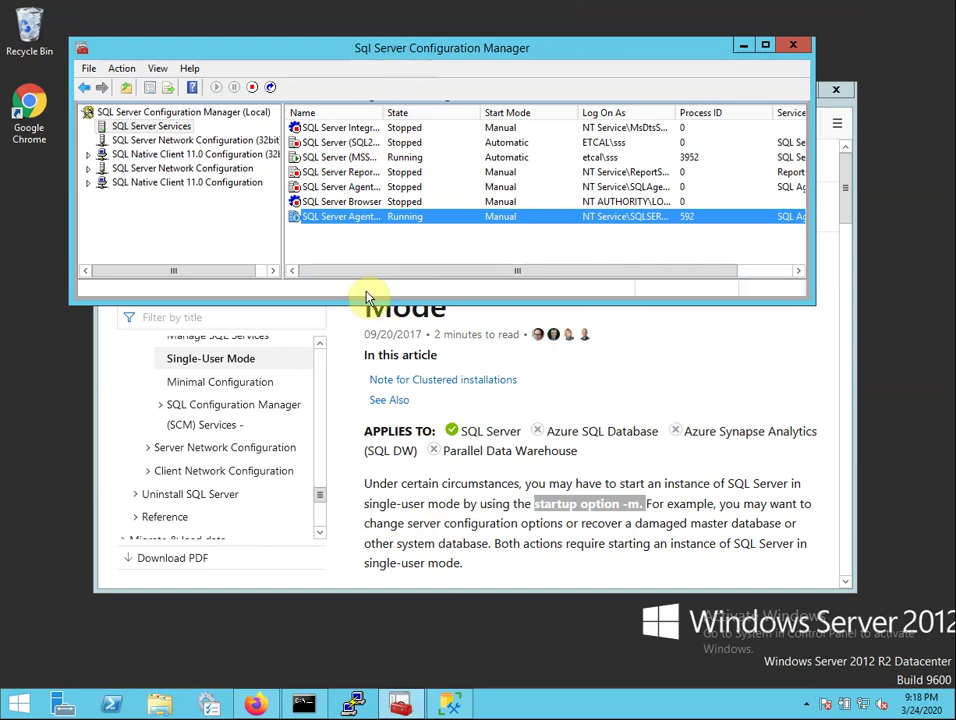
pyautogui.click(316, 160)
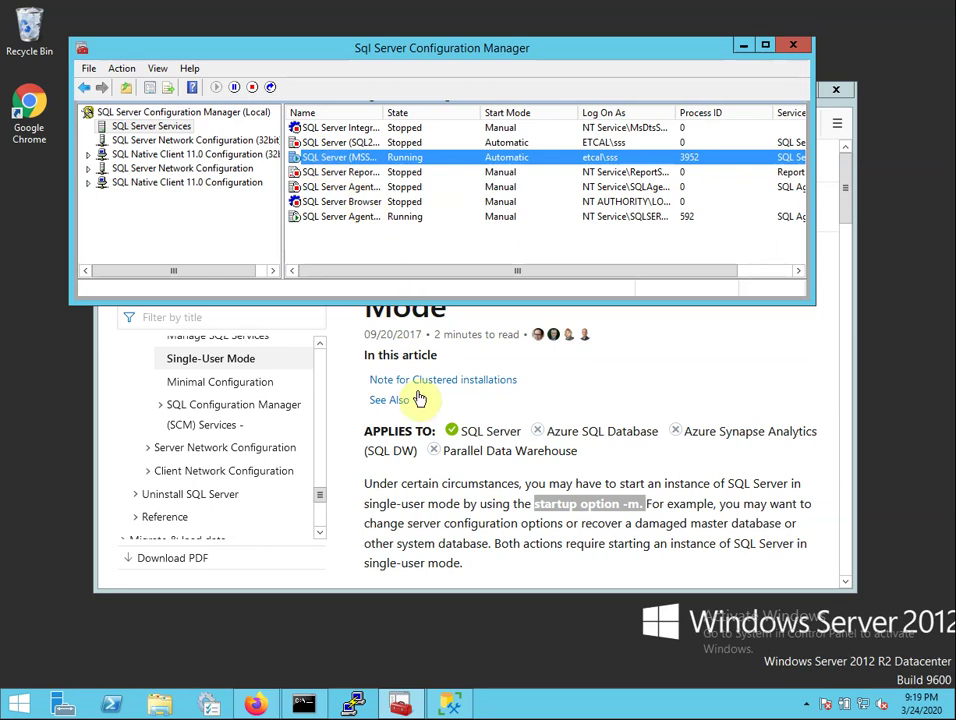
# Step: Switch to SQL Server Management Studio and connect to the DB01 database engine with Windows Authentication
pyautogui.click(450, 703)
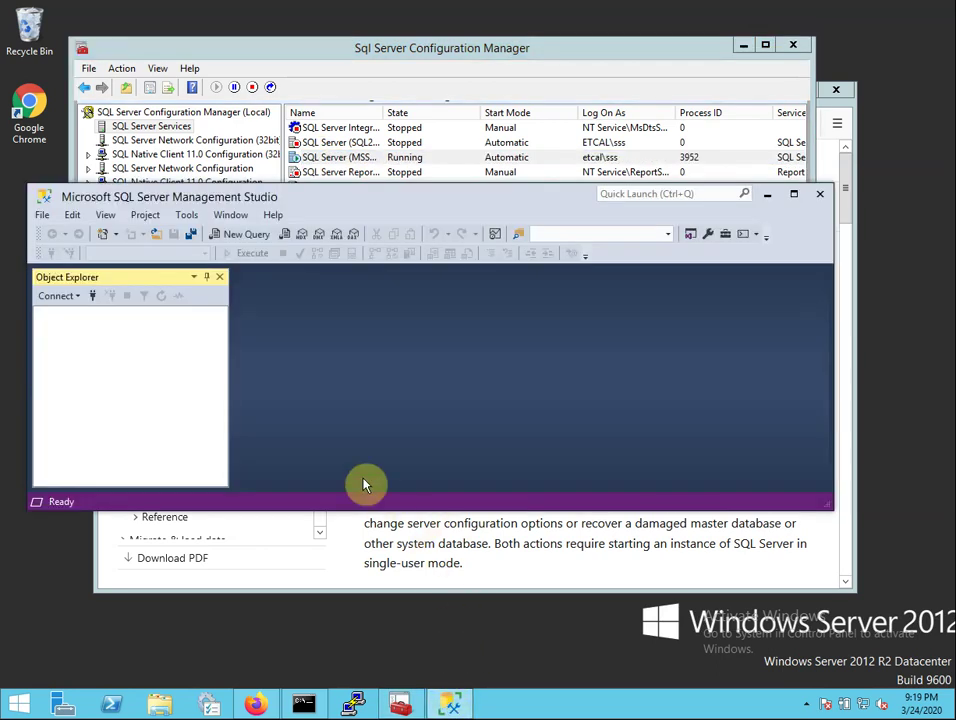
pyautogui.click(58, 297)
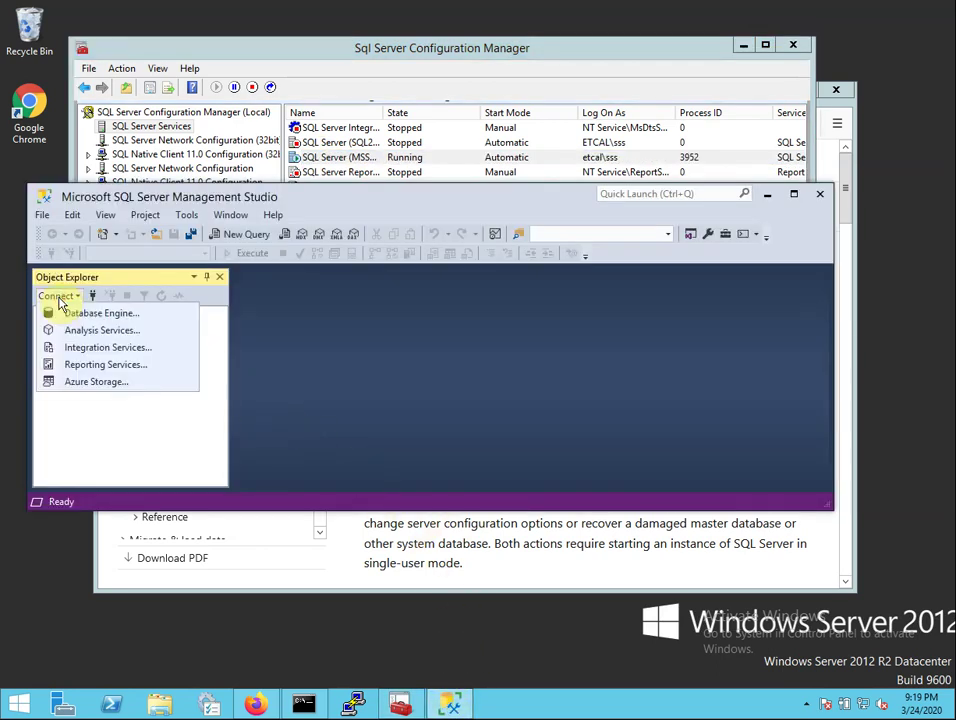
pyautogui.click(80, 316)
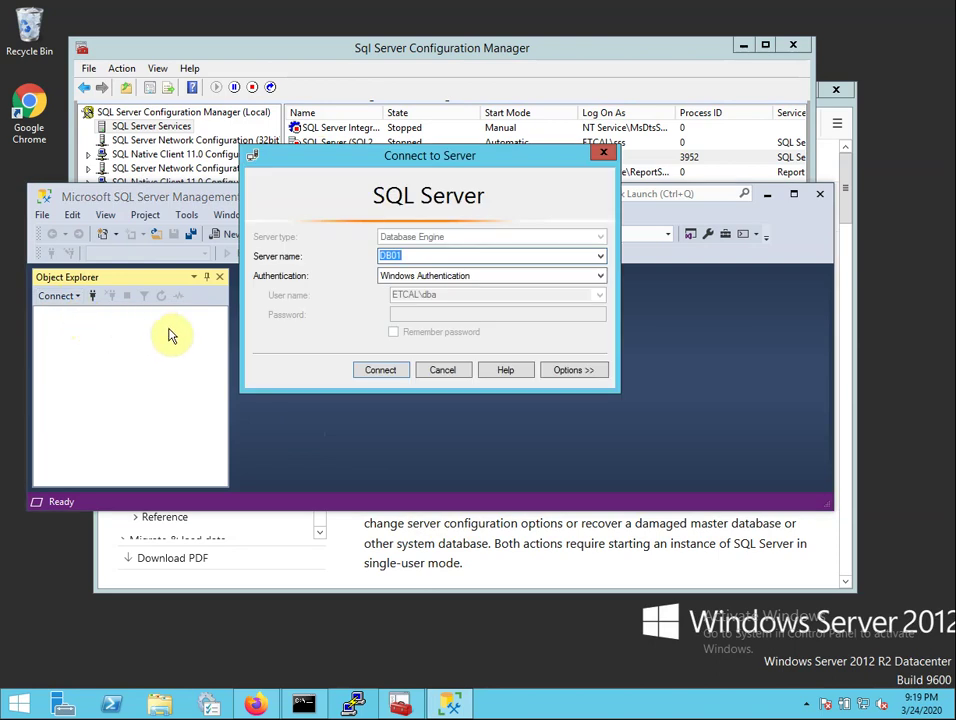
pyautogui.click(384, 370)
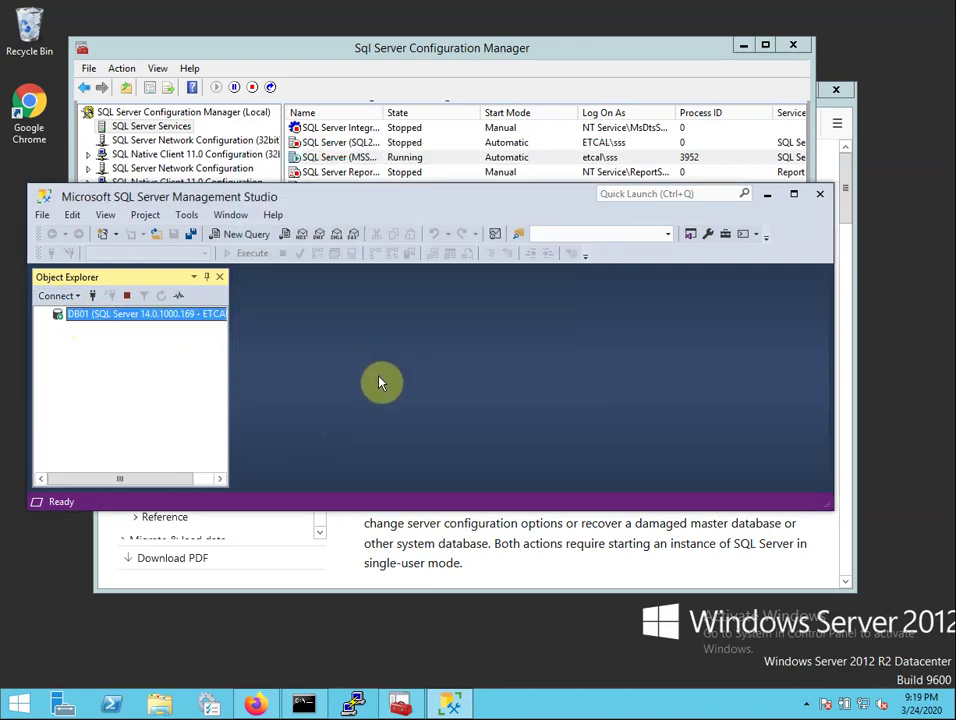
# Step: Switch to Command Prompt and start a sqlcmd session against the default SQL Server instance
pyautogui.click(303, 704)
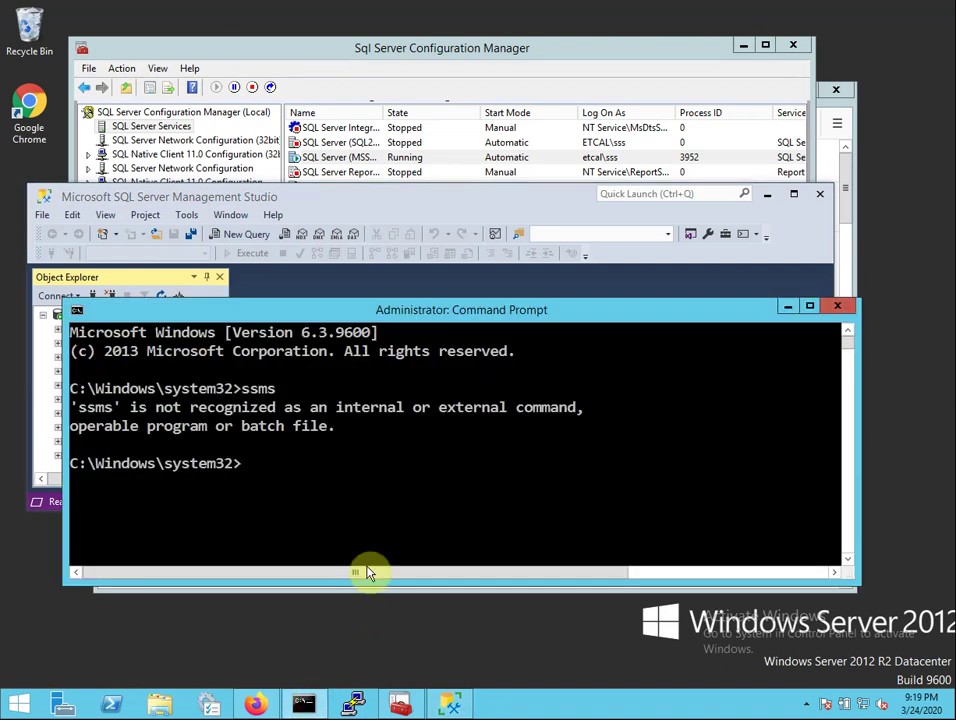
pyautogui.write('cd')
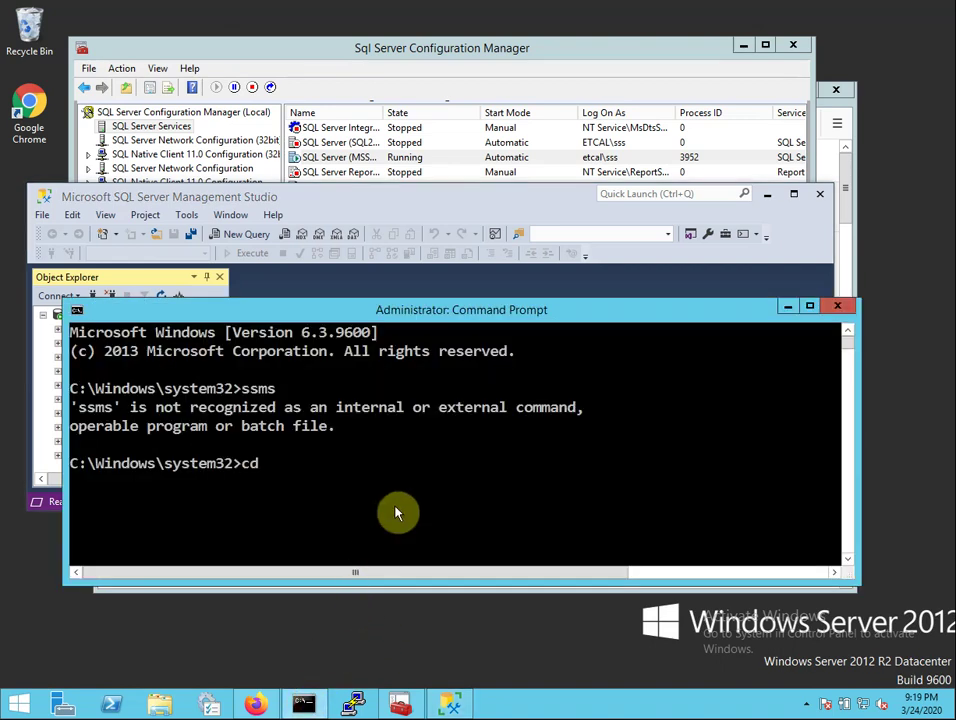
pyautogui.press('BackSpace')
pyautogui.press('BackSpace')
pyautogui.write('sqc')
pyautogui.press('Return')
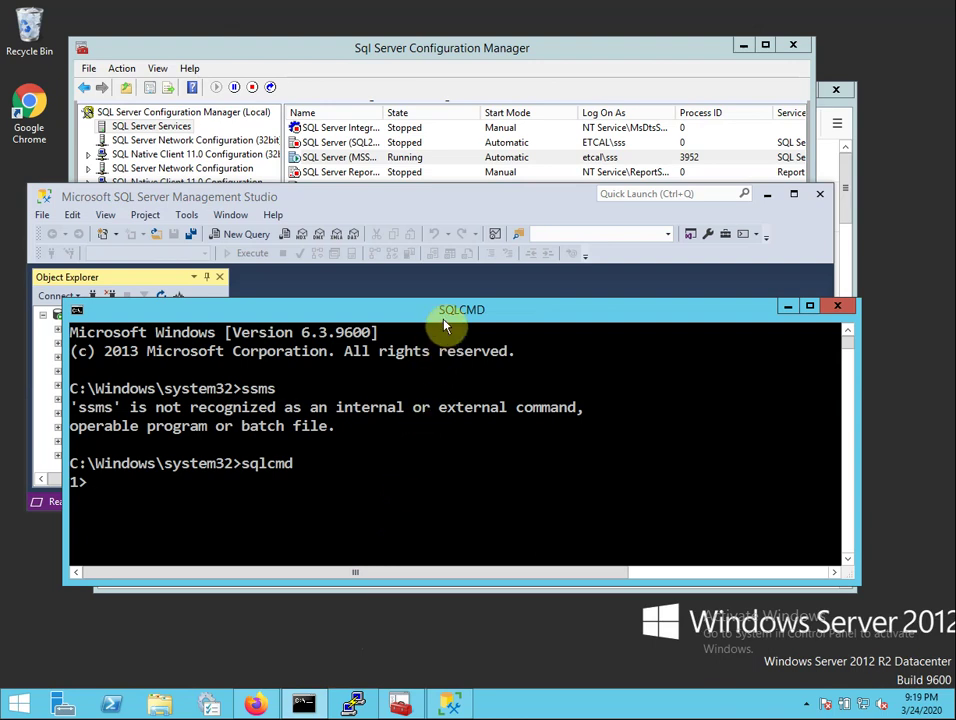
pyautogui.moveTo(433, 316); pyautogui.dragTo(380, 317)
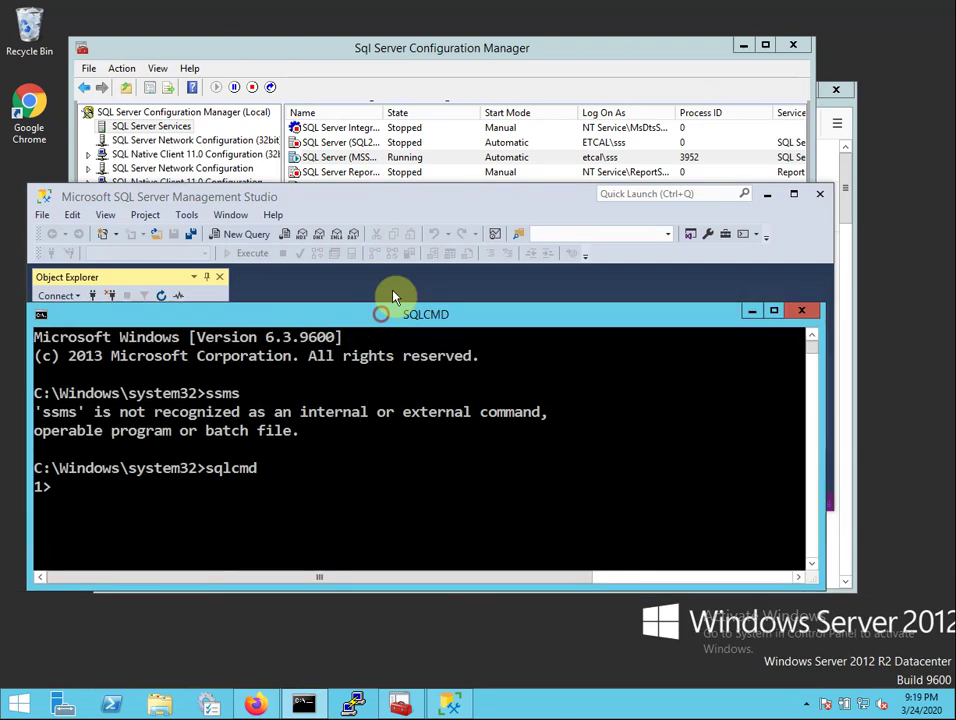
# Step: Return to SQL Server Configuration Manager and stop the running SQL Server Agent service
pyautogui.click(750, 311)
pyautogui.click(767, 194)
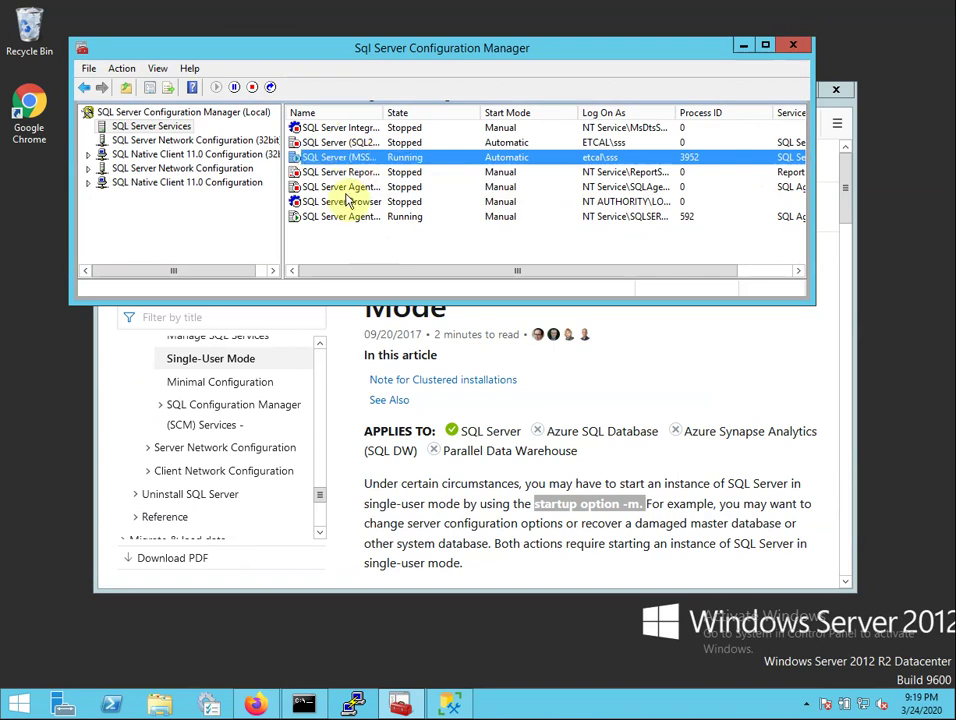
pyautogui.click(333, 220)
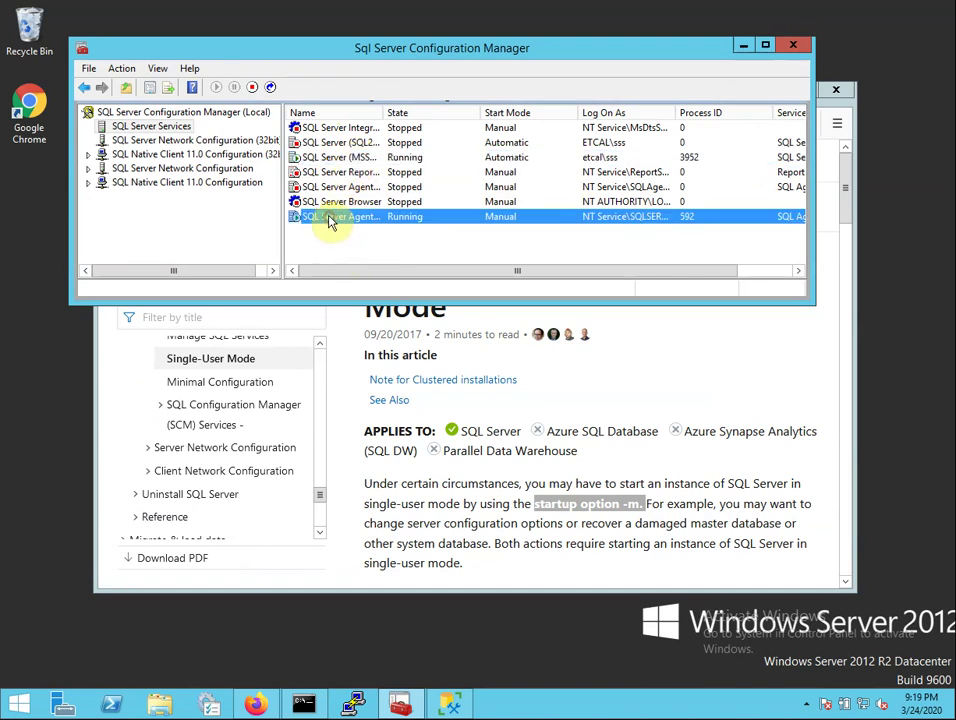
pyautogui.click(254, 90)
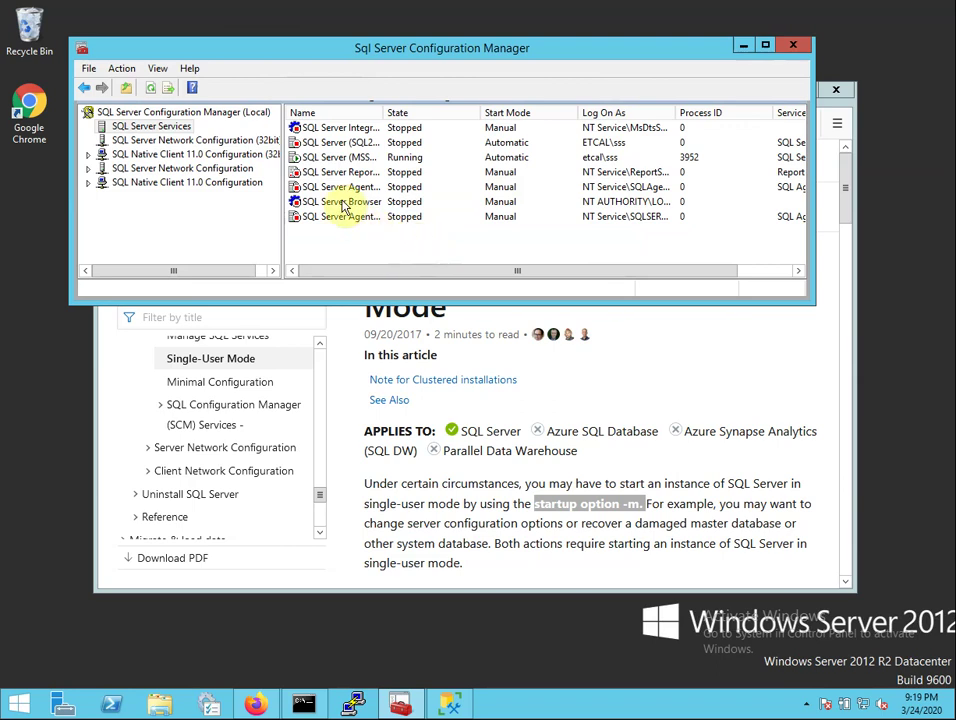
# Step: Add the startup parameter -m to the SQL Server (MSSQLSERVER) service, apply the change and restart the service
pyautogui.click(334, 162)
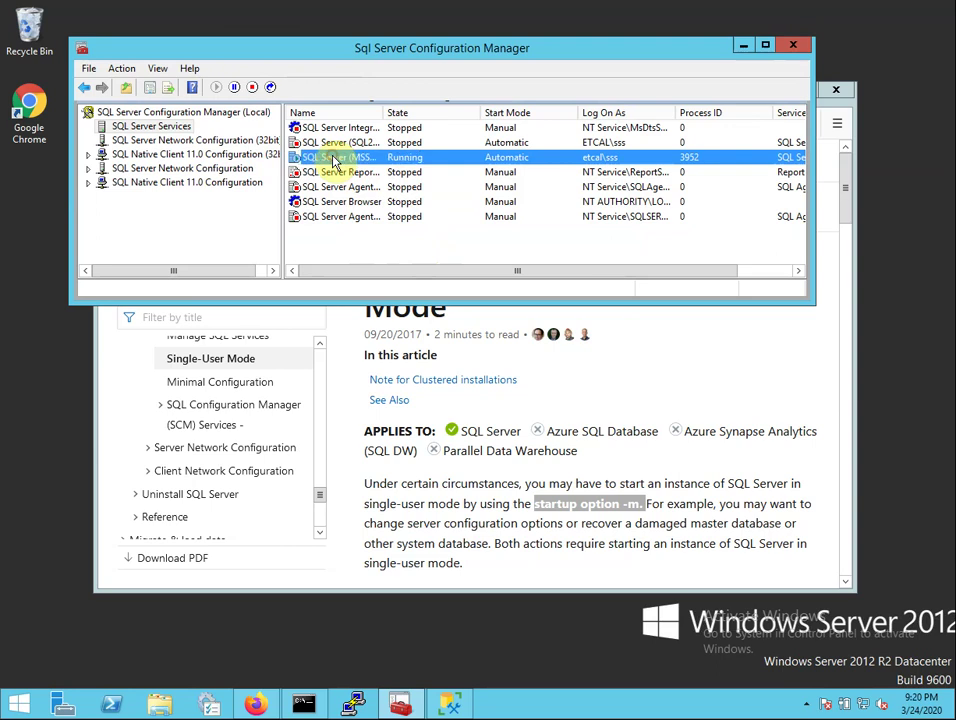
pyautogui.doubleClick(334, 162)
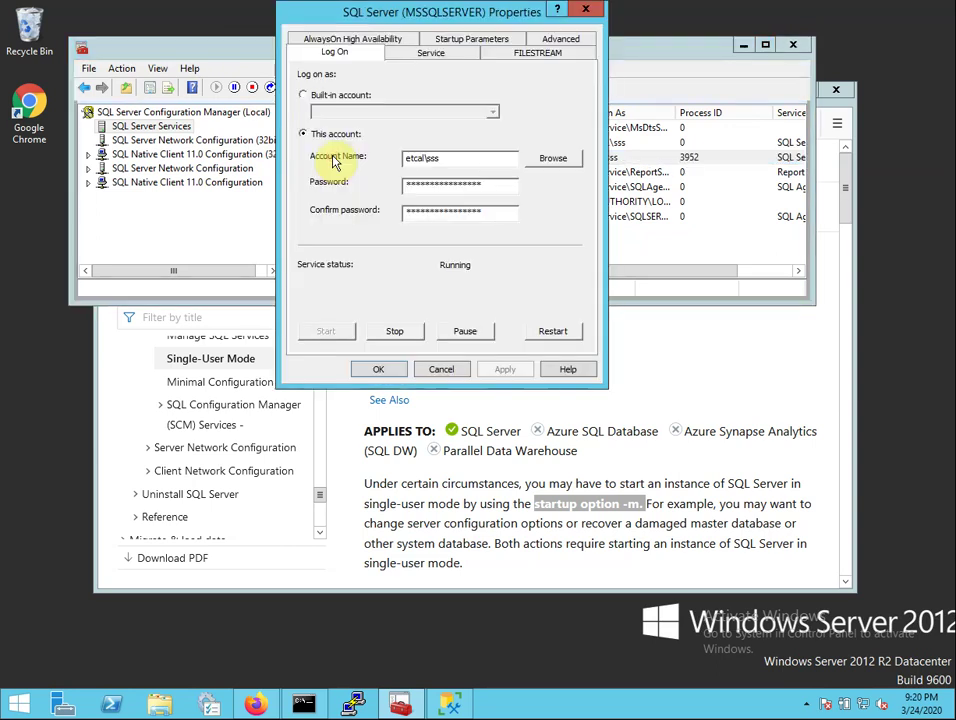
pyautogui.click(487, 42)
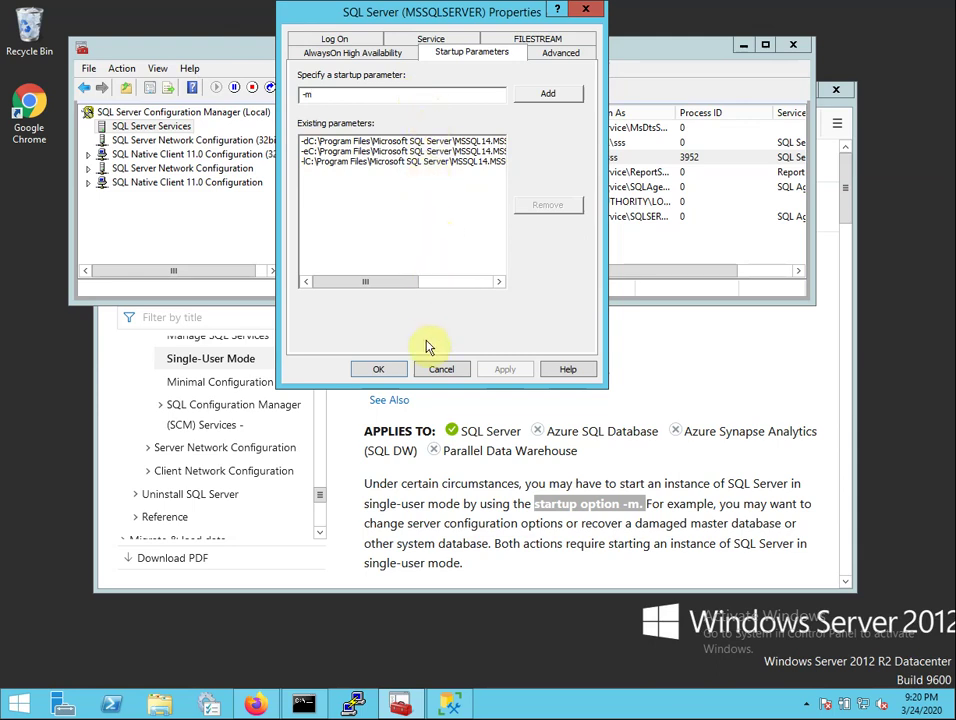
pyautogui.click(566, 95)
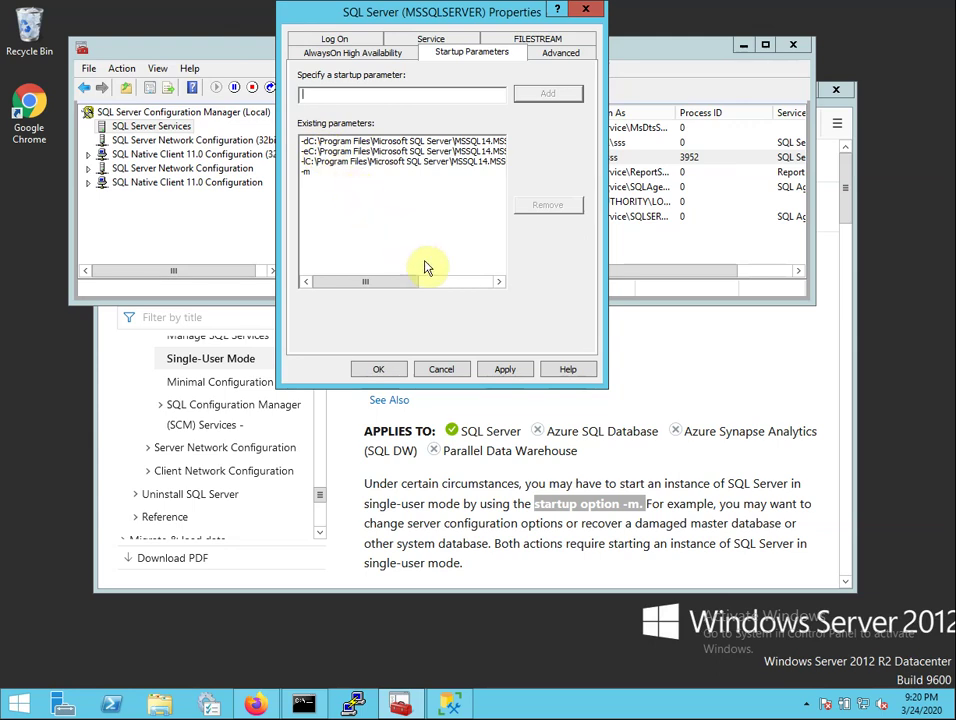
pyautogui.click(505, 369)
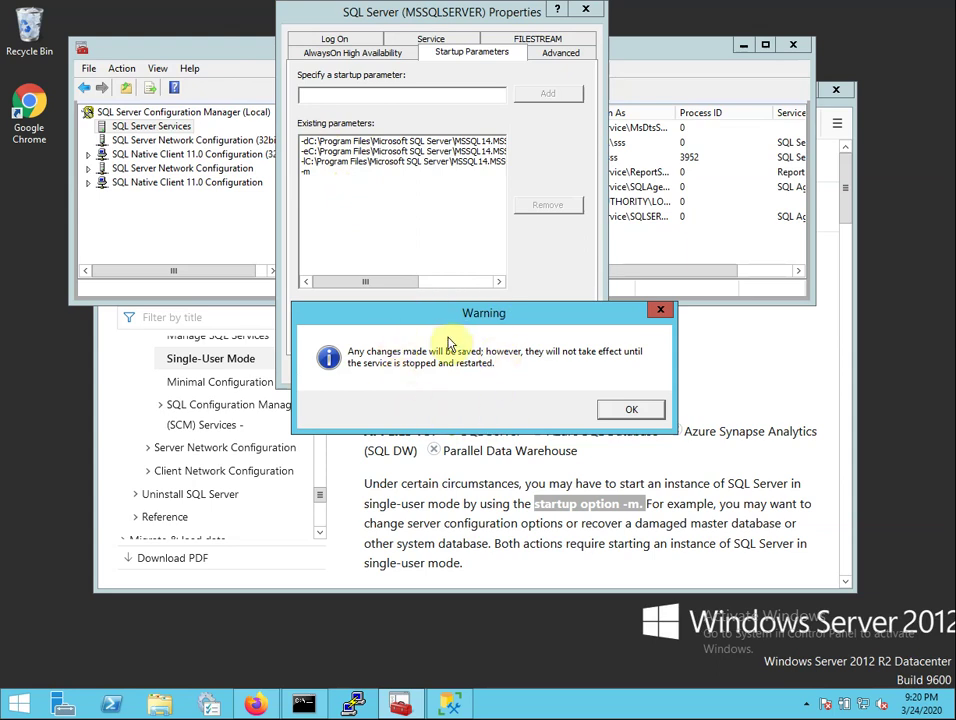
pyautogui.click(628, 410)
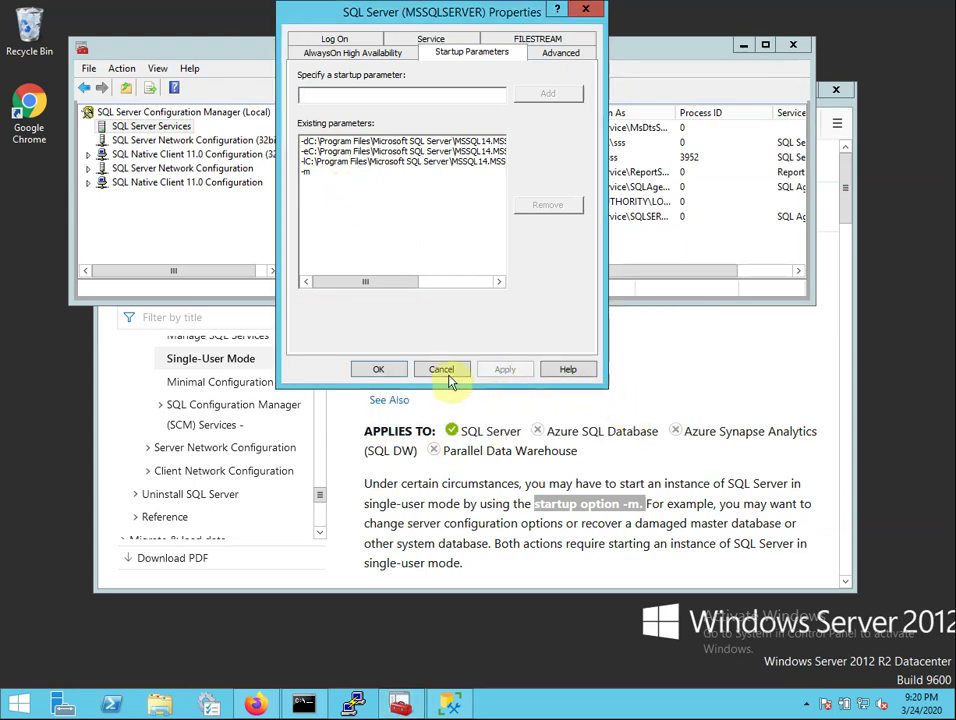
pyautogui.click(384, 366)
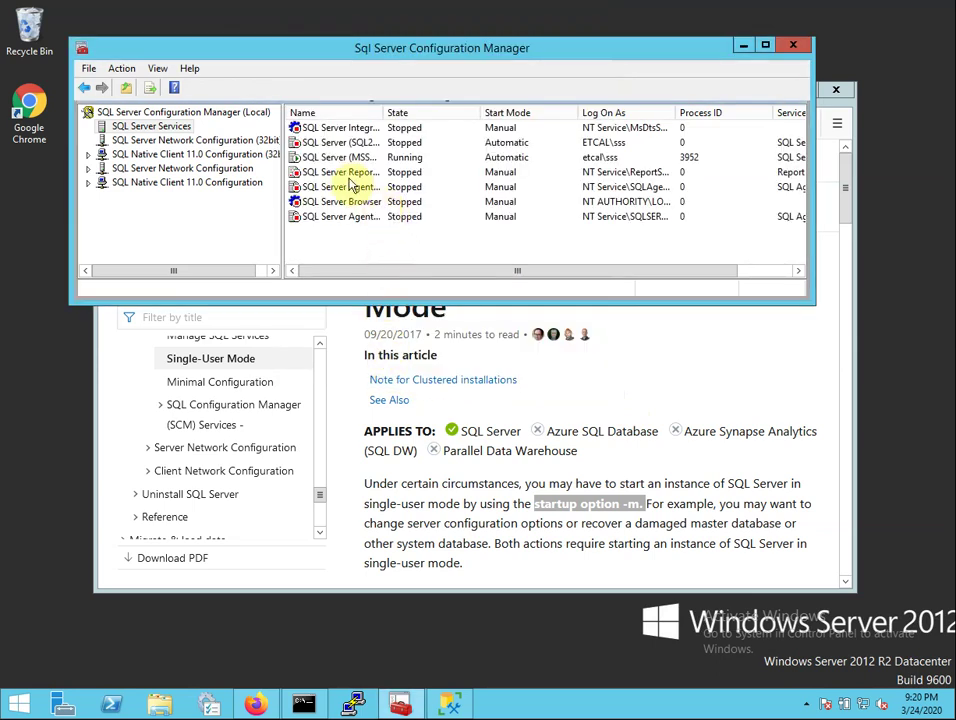
pyautogui.click(336, 158)
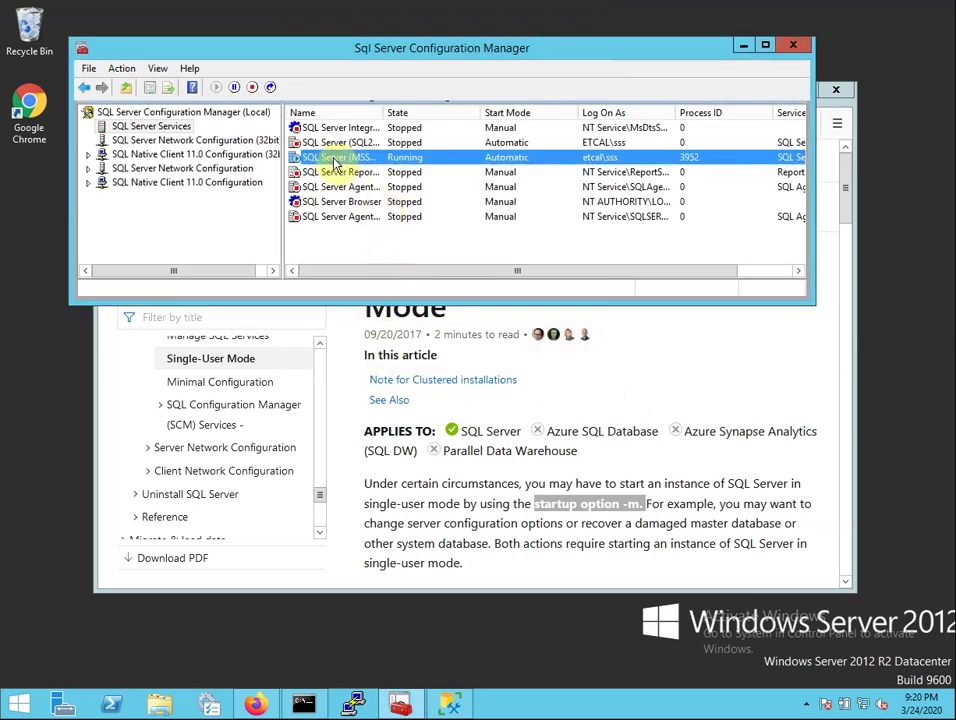
pyautogui.click(272, 89)
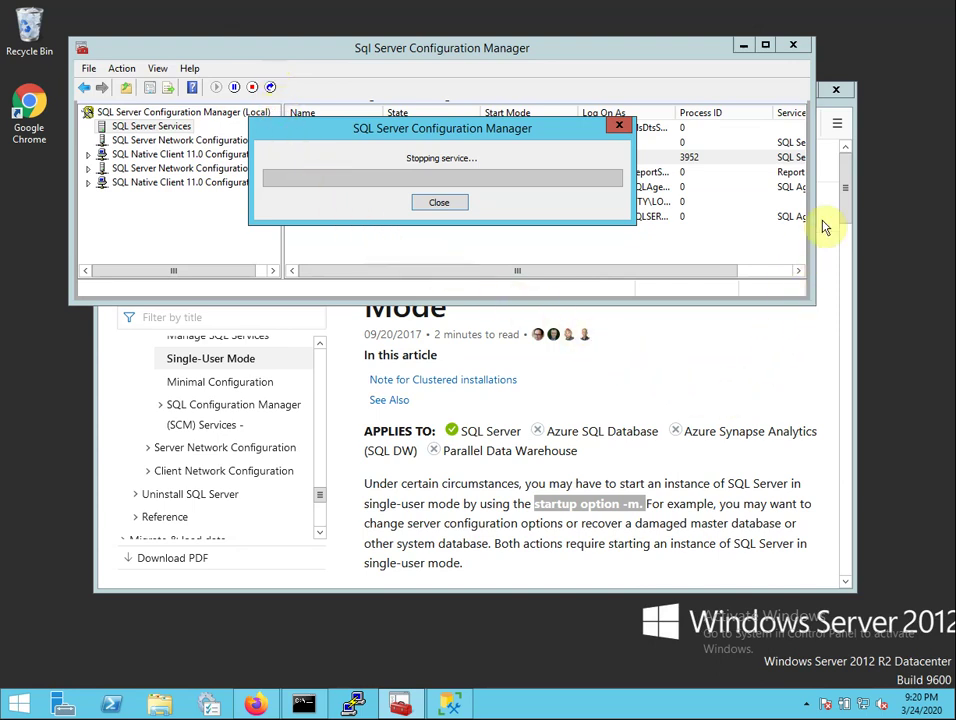
# Step: Read the article's notes on what applies when an instance is started in single-user mode, and minimize the browser
pyautogui.moveTo(847, 208); pyautogui.dragTo(869, 257)
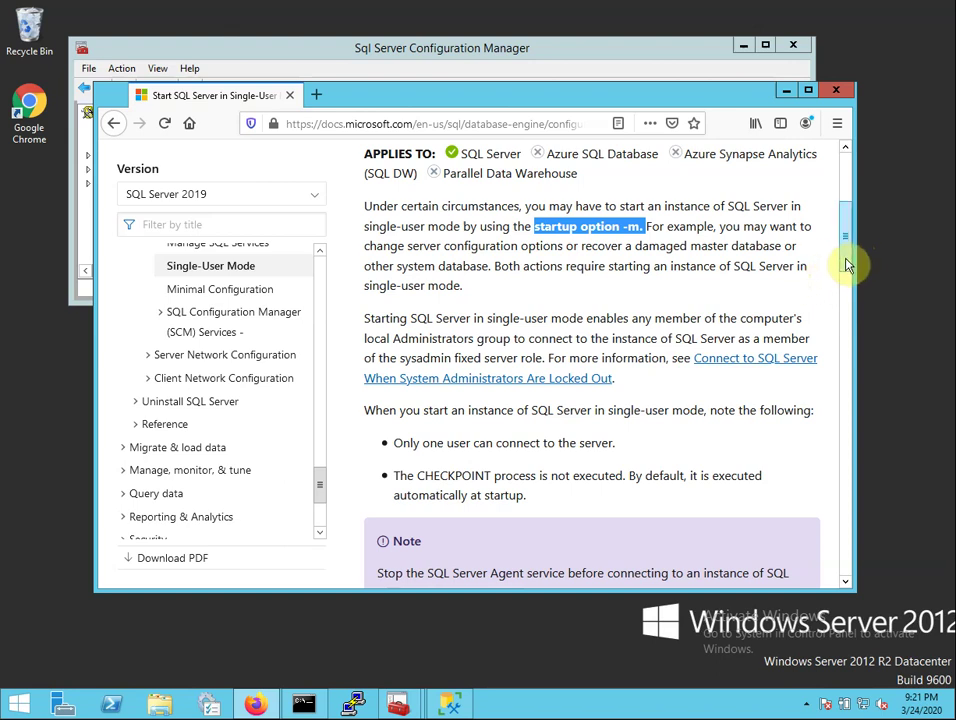
pyautogui.moveTo(845, 265); pyautogui.dragTo(849, 282)
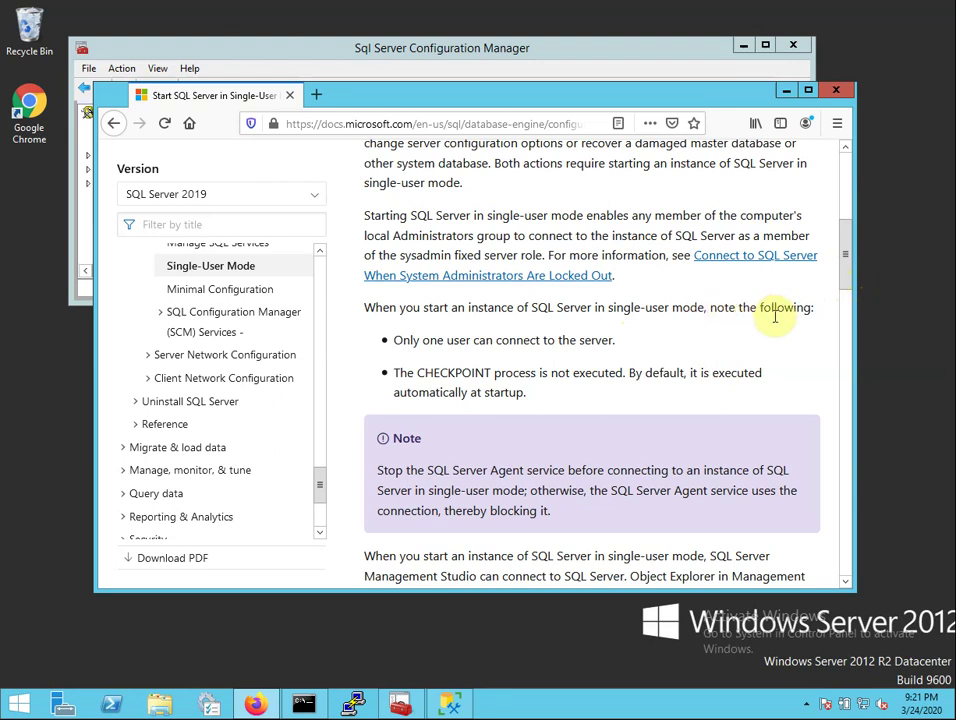
pyautogui.click(786, 91)
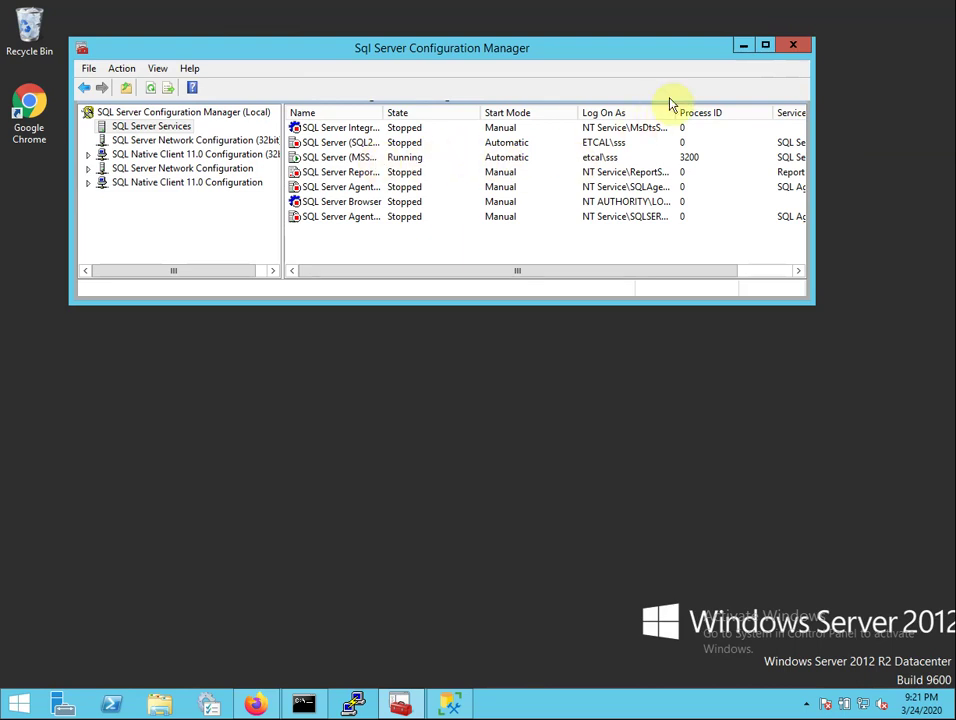
# Step: Minimize SQL Server Configuration Manager, switch to Command Prompt, quit the open sqlcmd session and start sqlcmd again
pyautogui.click(741, 46)
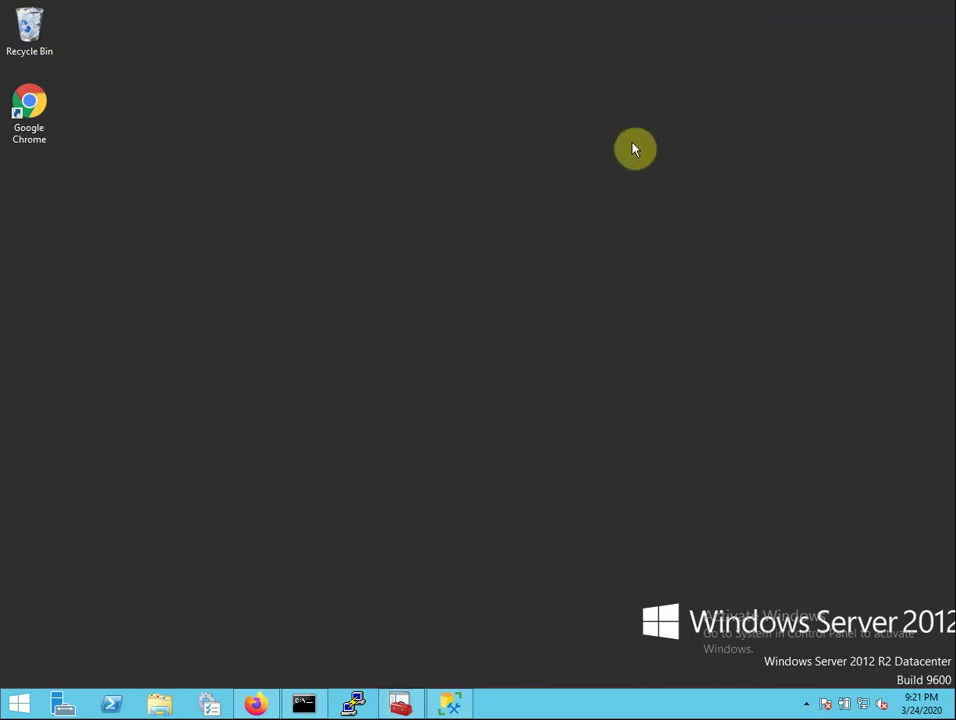
pyautogui.click(304, 702)
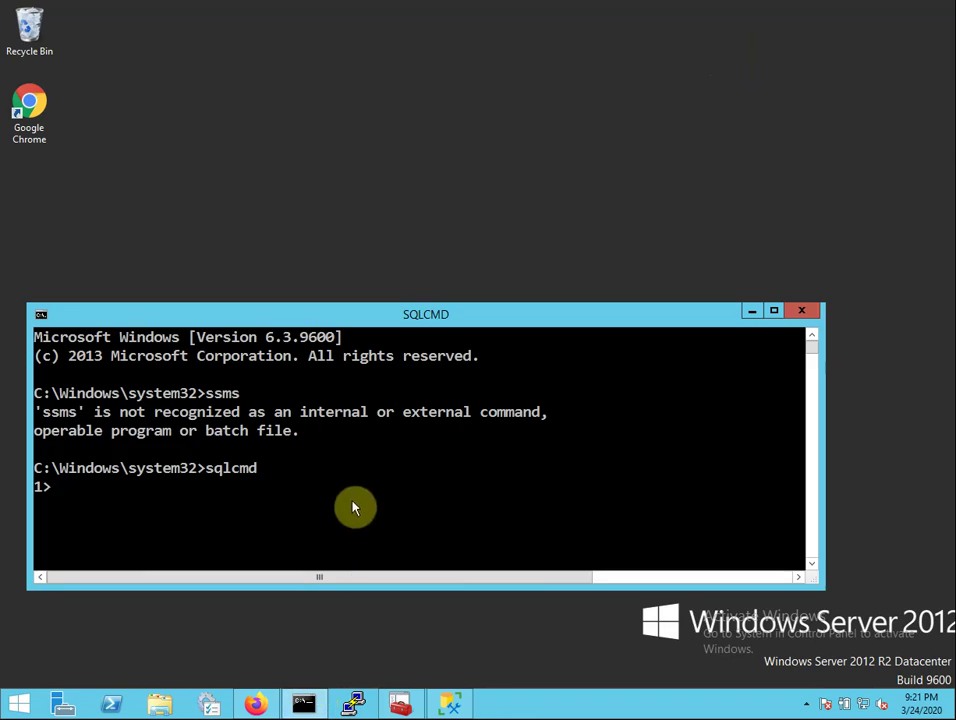
pyautogui.write('quit')
pyautogui.press('Return')
pyautogui.press('Up')
pyautogui.press('Return')
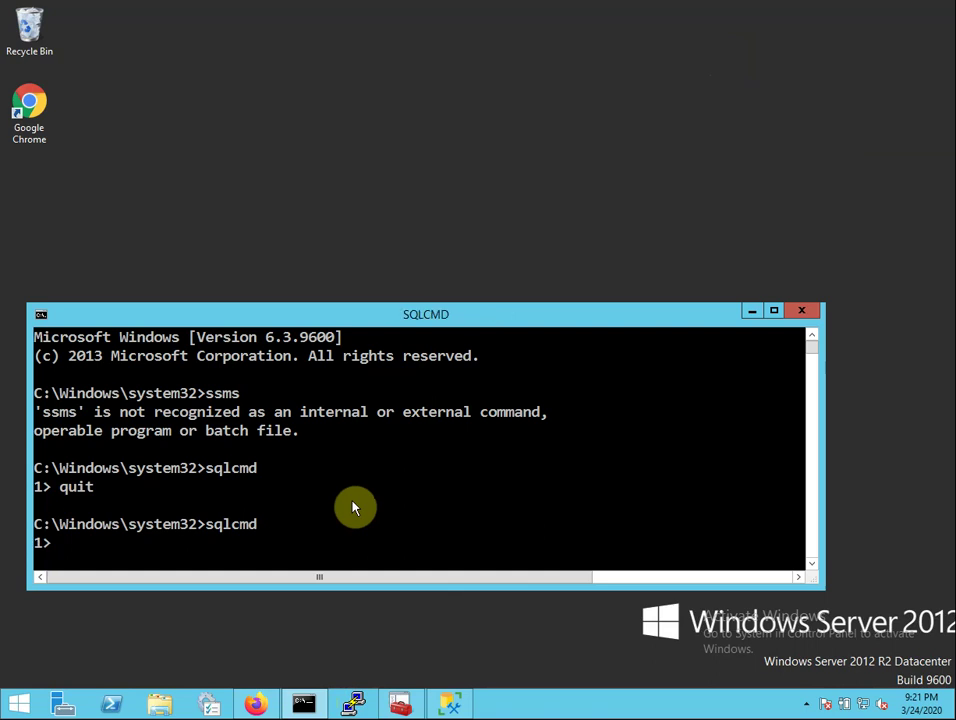
# Step: Open a second Command Prompt window, place it above the first one and widen it to about the same width
pyautogui.rightClick(304, 708)
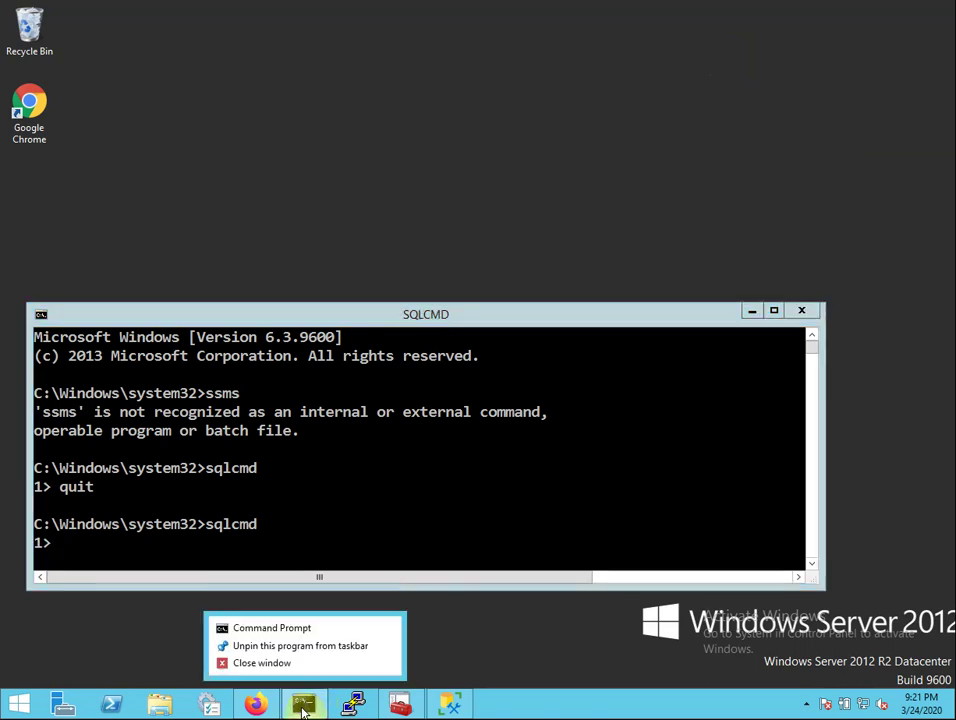
pyautogui.click(302, 630)
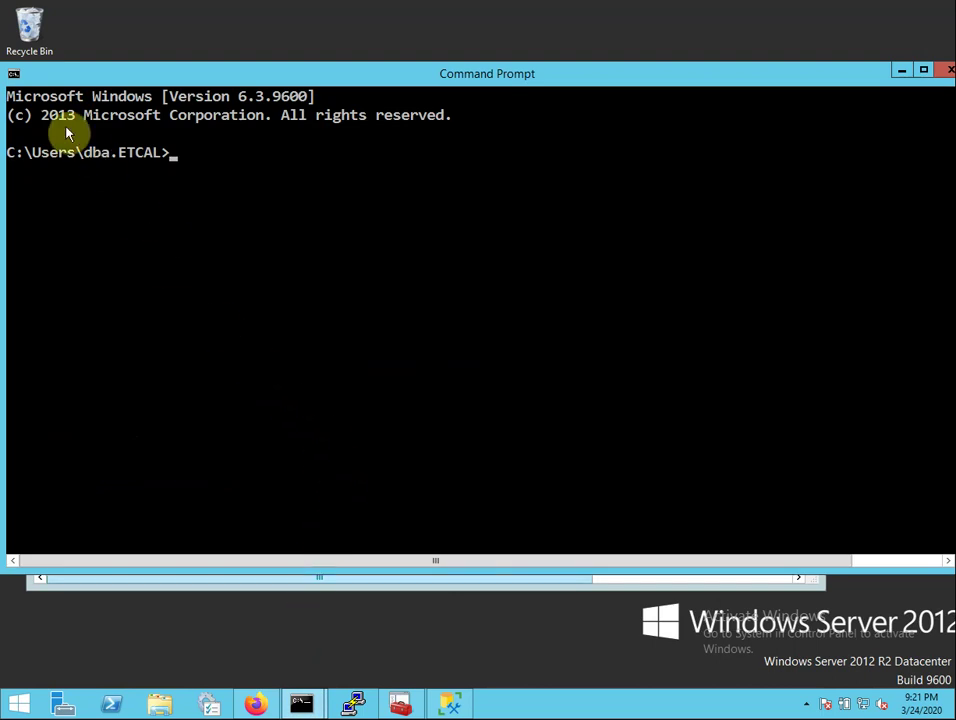
pyautogui.moveTo(8, 60); pyautogui.dragTo(342, 212)
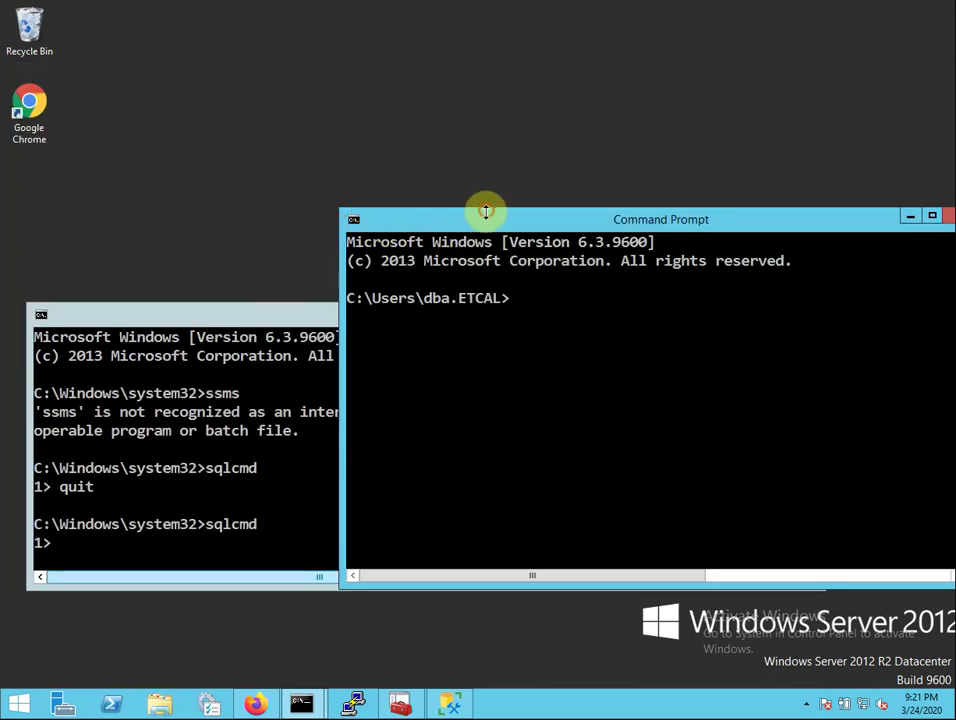
pyautogui.moveTo(472, 214); pyautogui.dragTo(214, 67)
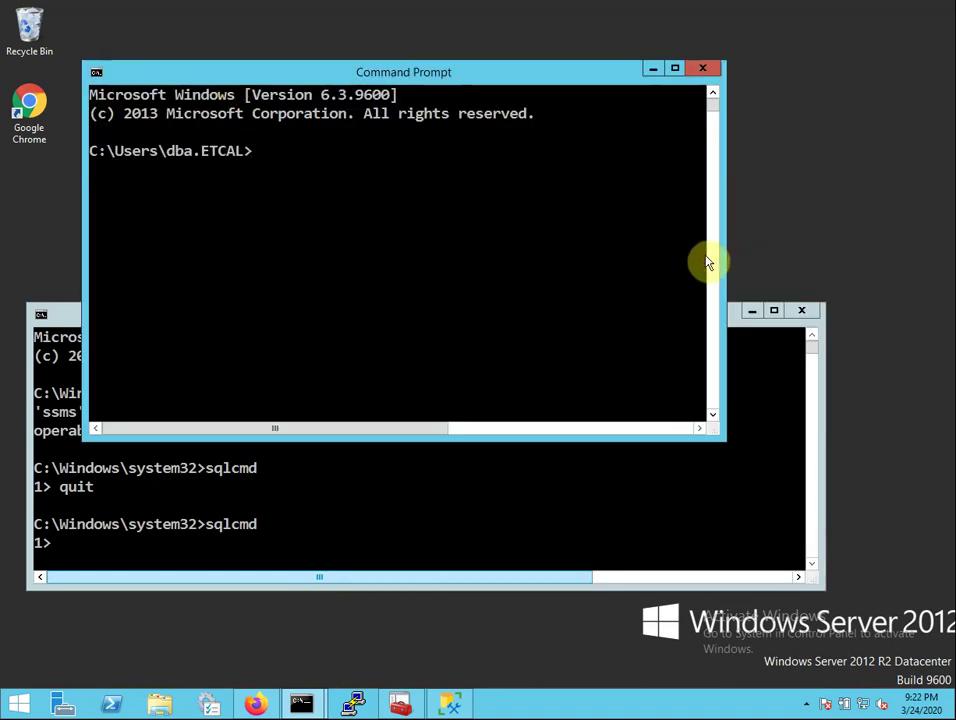
pyautogui.moveTo(723, 258); pyautogui.dragTo(829, 268)
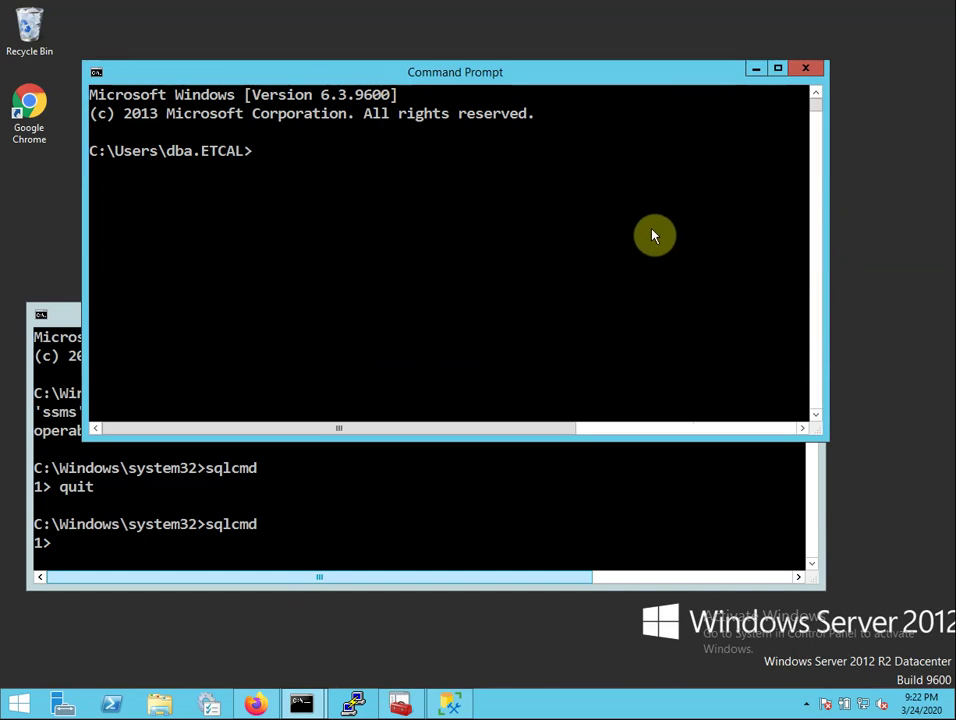
# Step: Try to start a sqlcmd session from the second Command Prompt window and highlight the response's second line
pyautogui.click(576, 224)
pyautogui.write('sqlcmd')
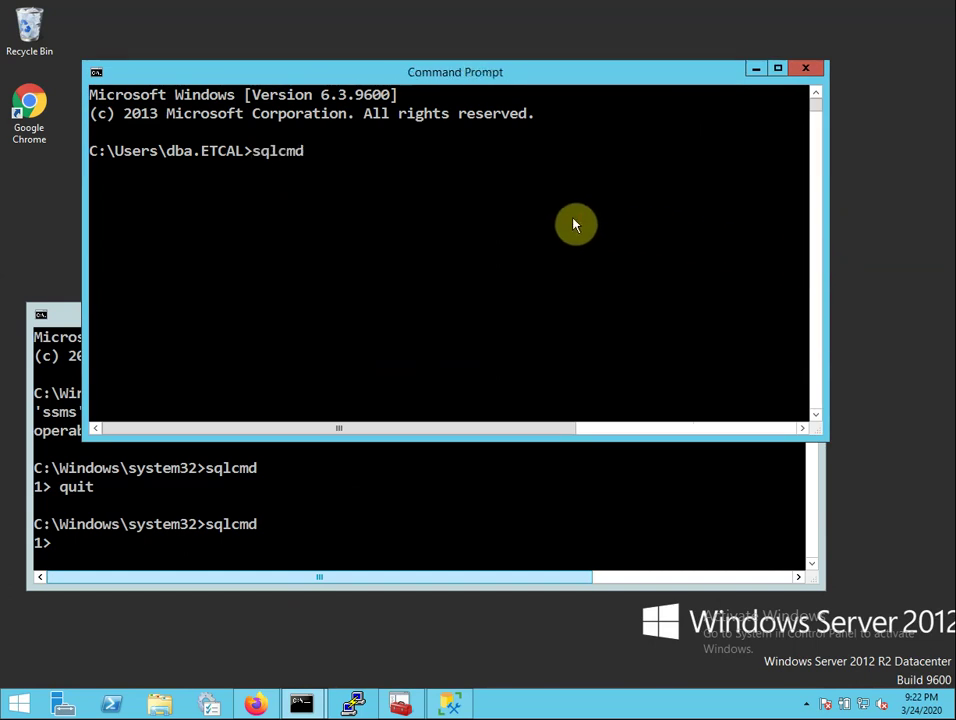
pyautogui.press('Return')
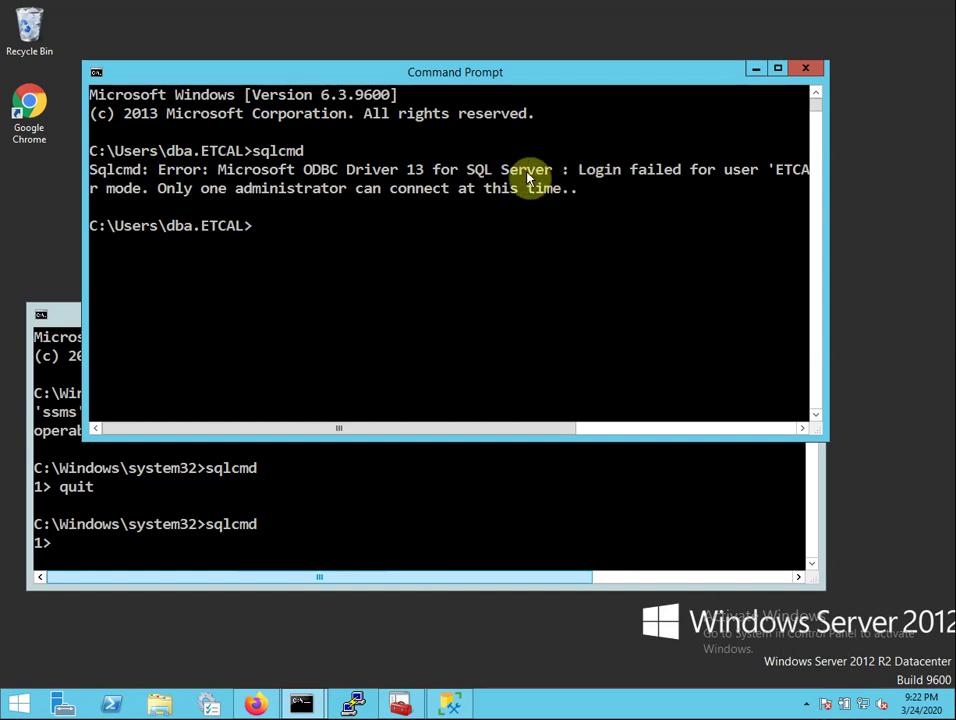
pyautogui.click(249, 188)
pyautogui.moveTo(251, 187); pyautogui.dragTo(525, 189)
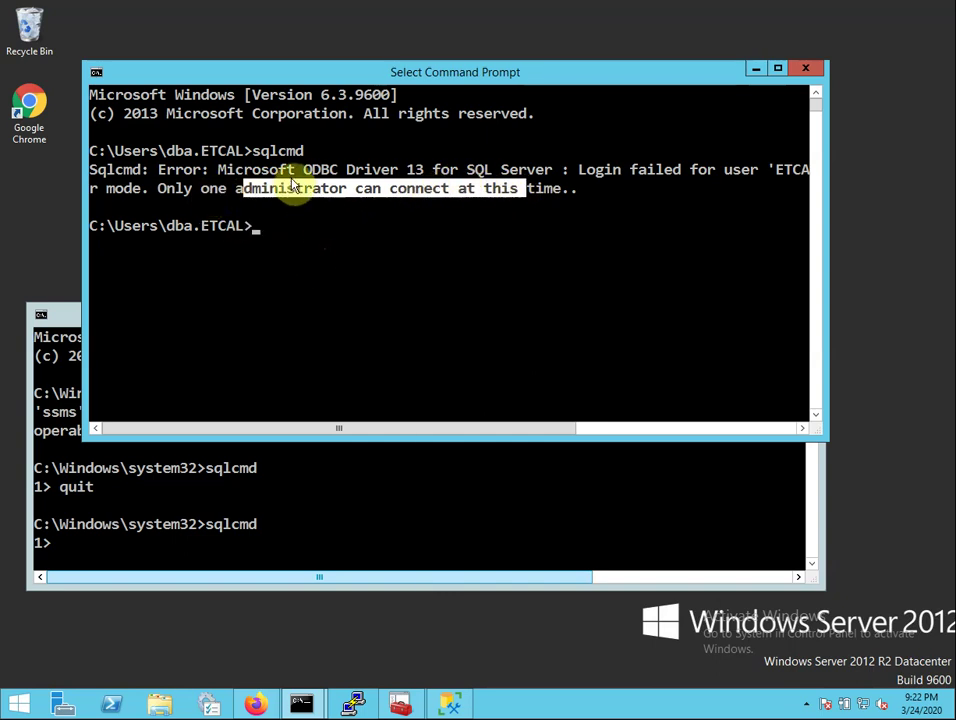
# Step: Quit the sqlcmd session running in the administrator Command Prompt
pyautogui.click(369, 528)
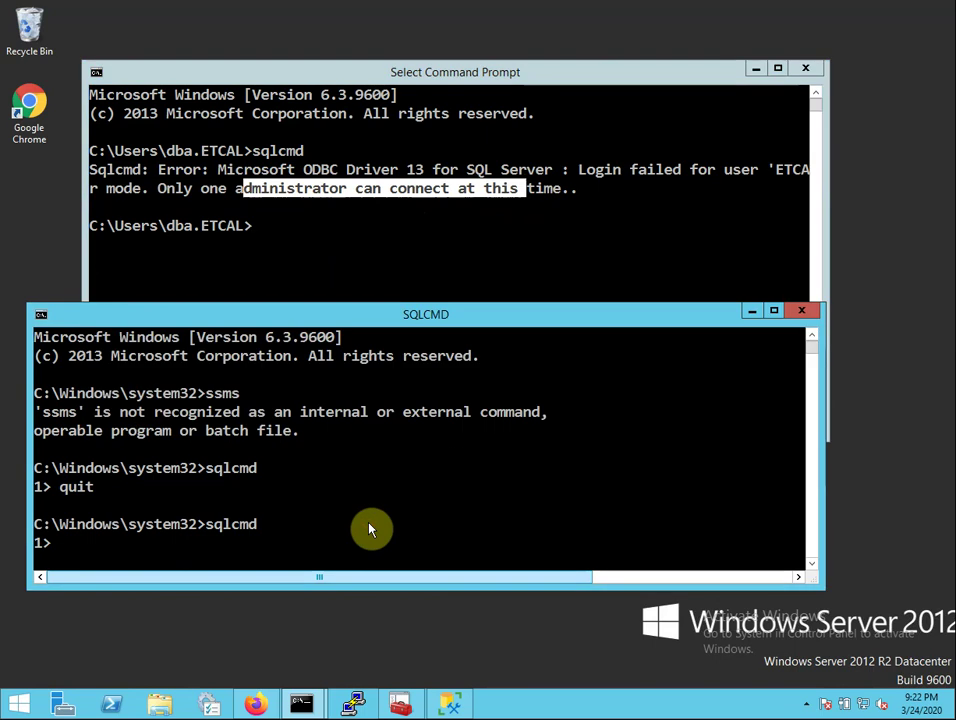
pyautogui.write('quit')
pyautogui.press('Return')
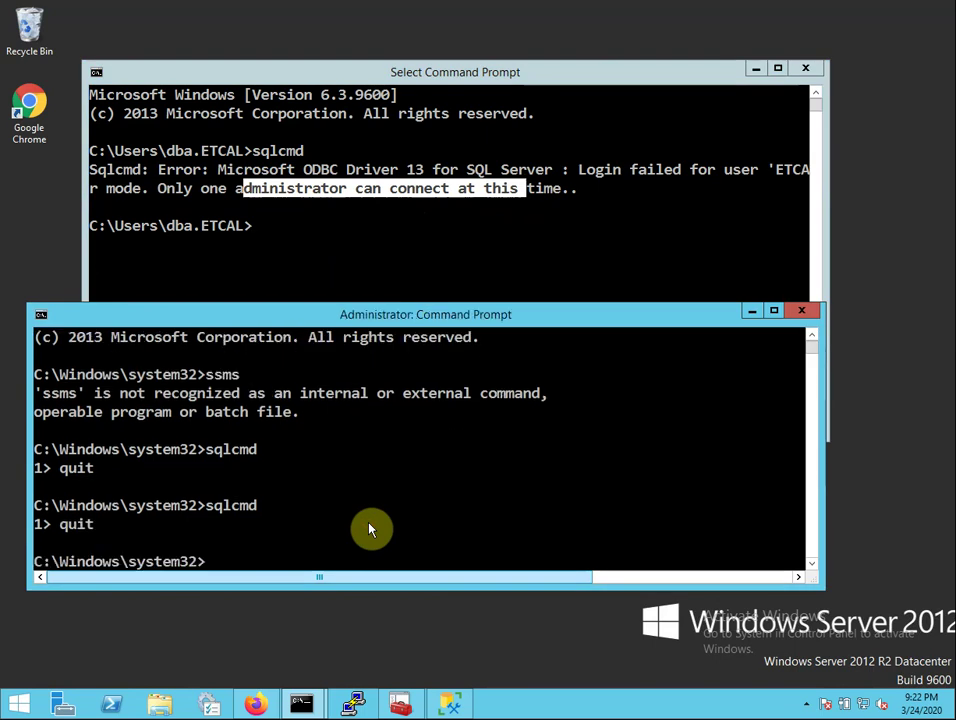
# Step: Switch to SQL Server Management Studio, disconnect Object Explorer and reconnect to the DB01 Database Engine with Windows Authentication
pyautogui.click(449, 703)
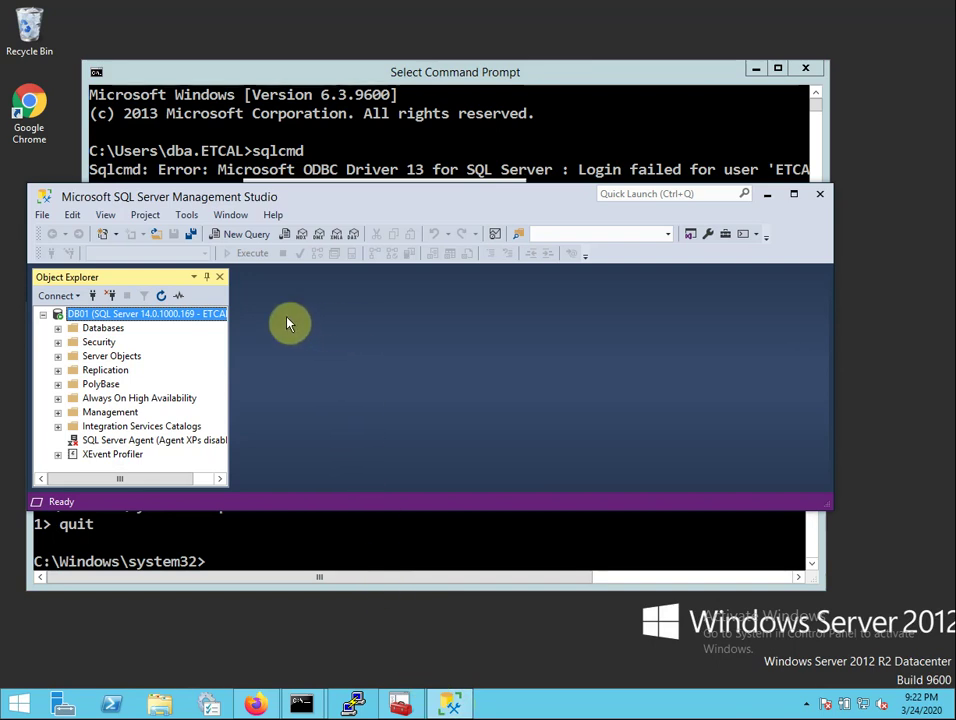
pyautogui.click(110, 295)
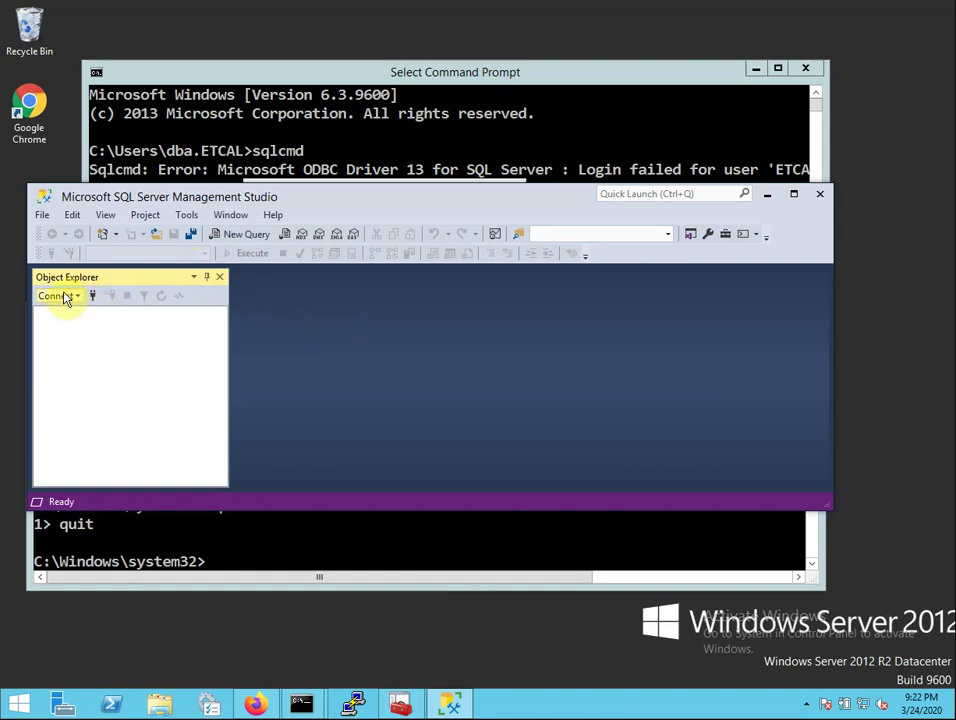
pyautogui.click(58, 296)
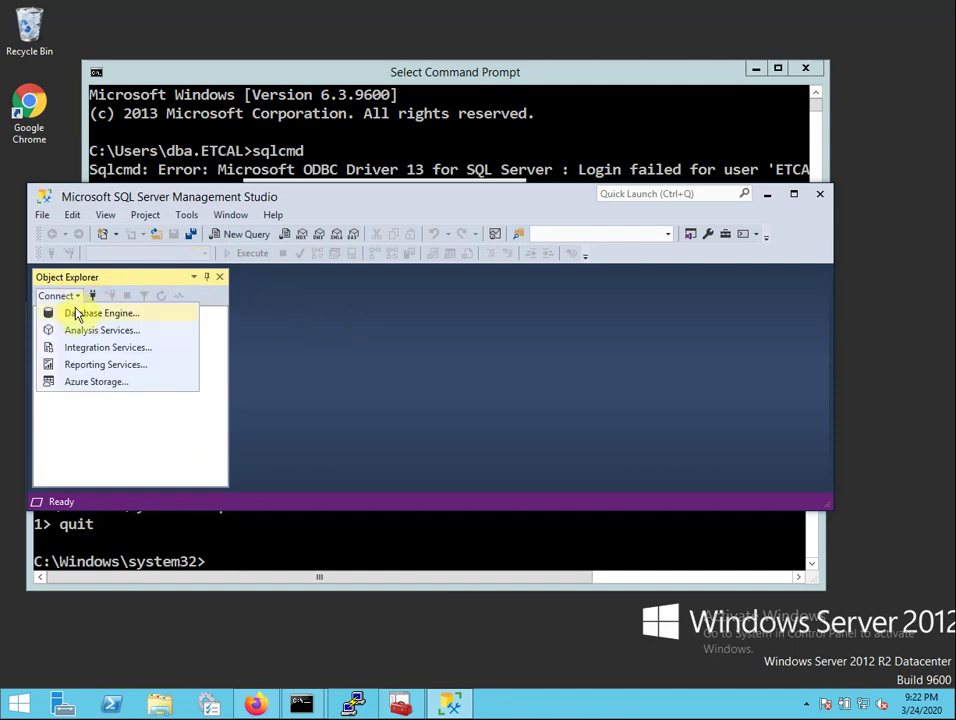
pyautogui.click(80, 316)
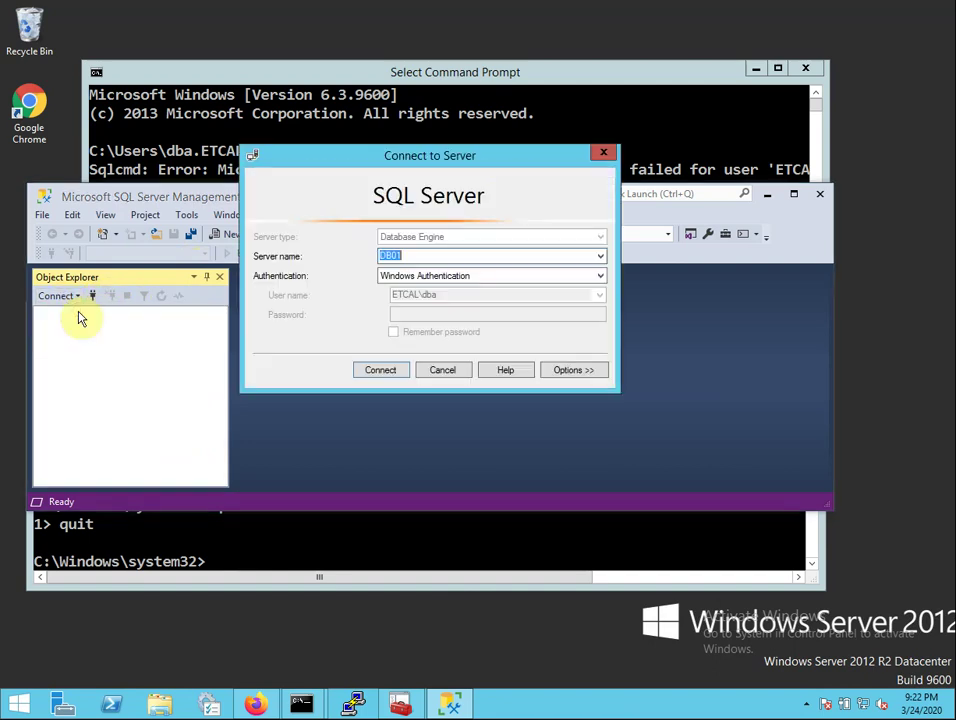
pyautogui.click(382, 366)
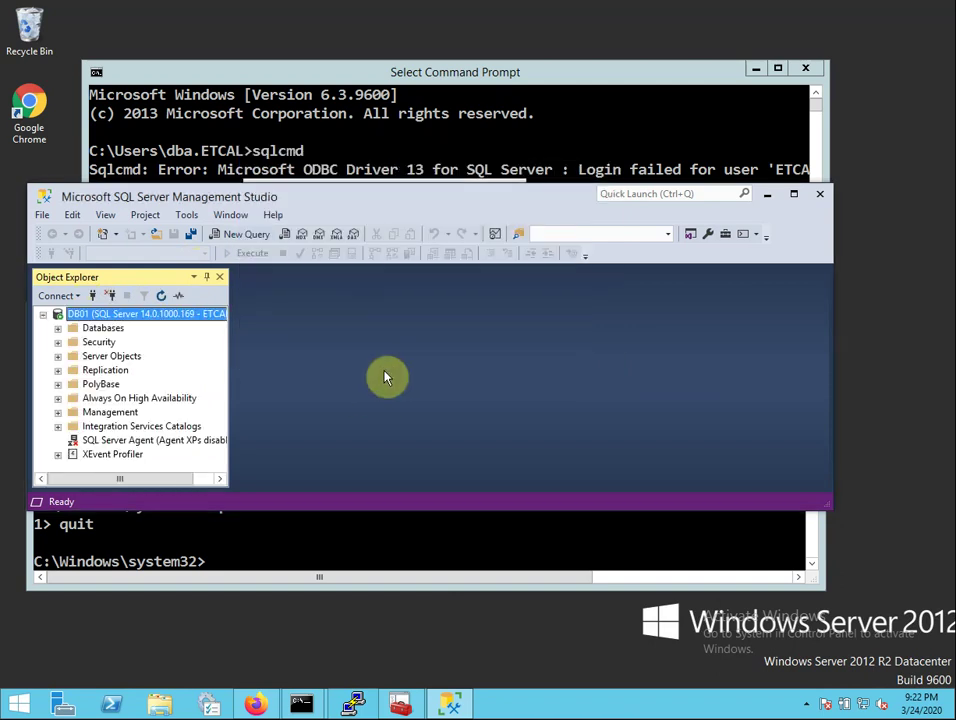
# Step: Disconnect Object Explorer from DB01 and try twice to start sqlcmd from the administrator Command Prompt
pyautogui.click(108, 297)
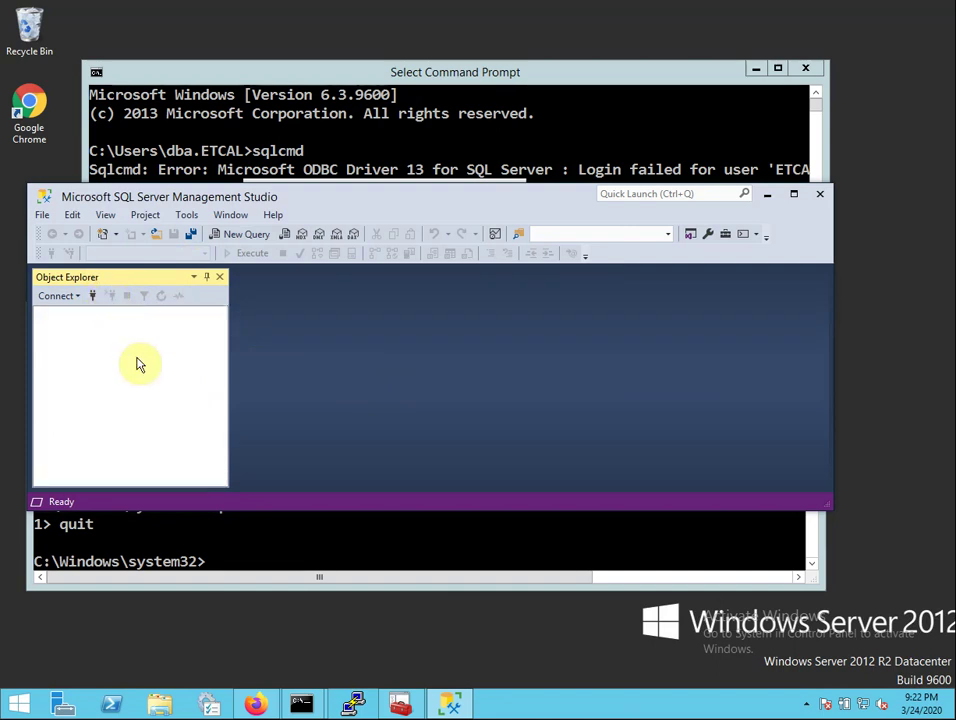
pyautogui.click(258, 532)
pyautogui.press('Up')
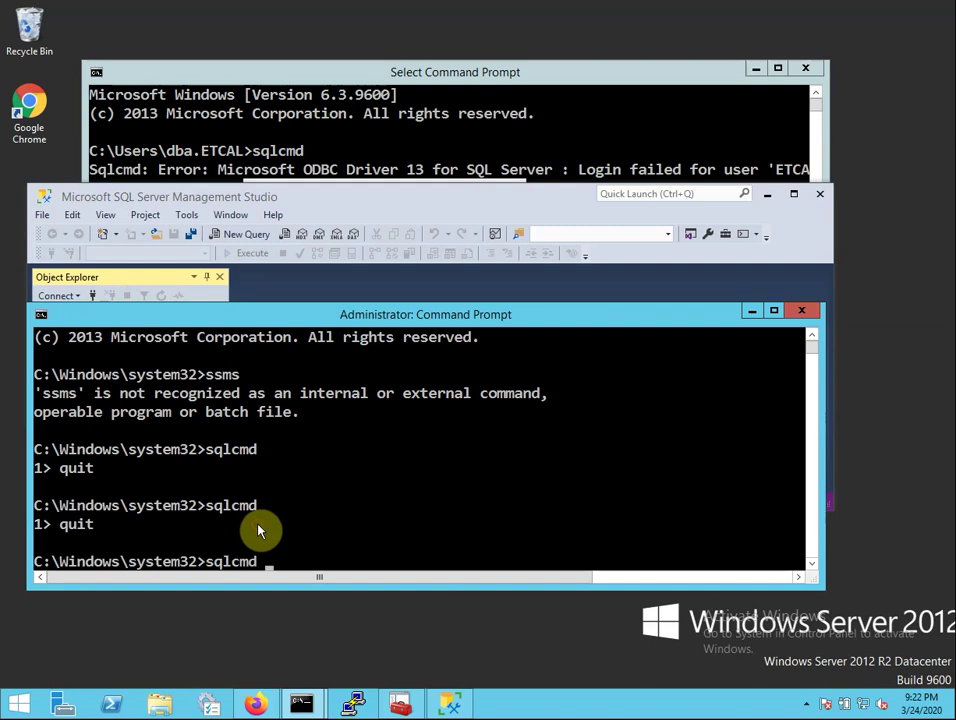
pyautogui.press('Return')
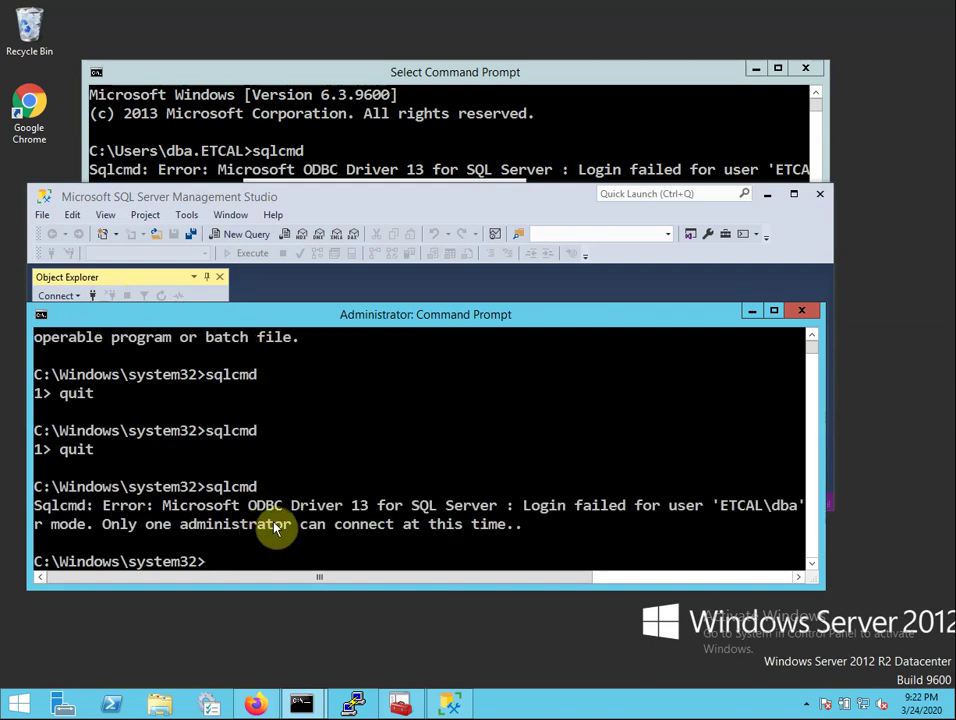
pyautogui.click(328, 148)
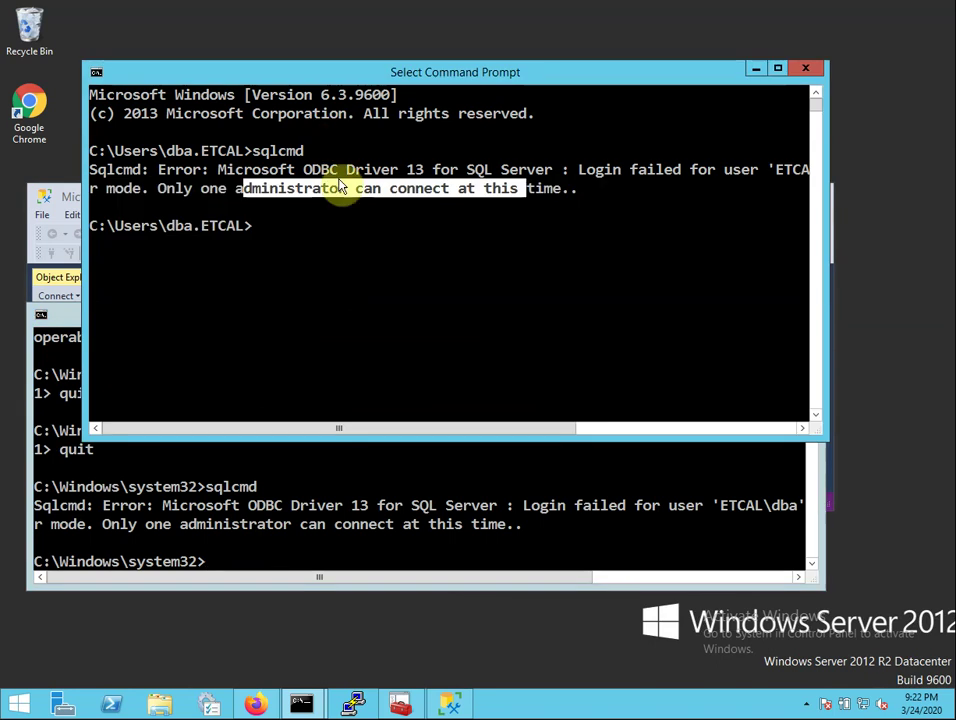
pyautogui.click(433, 525)
pyautogui.press('Up')
pyautogui.press('Return')
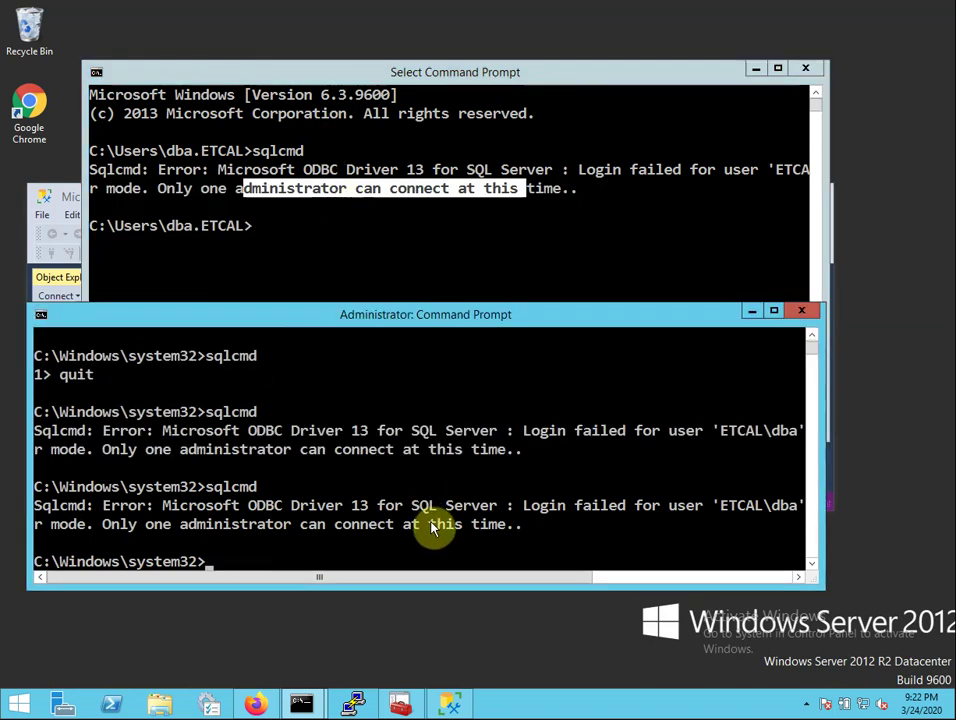
# Step: Close SQL Server Management Studio and start sqlcmd again in the administrator Command Prompt
pyautogui.moveTo(380, 322); pyautogui.dragTo(418, 361)
pyautogui.click(65, 197)
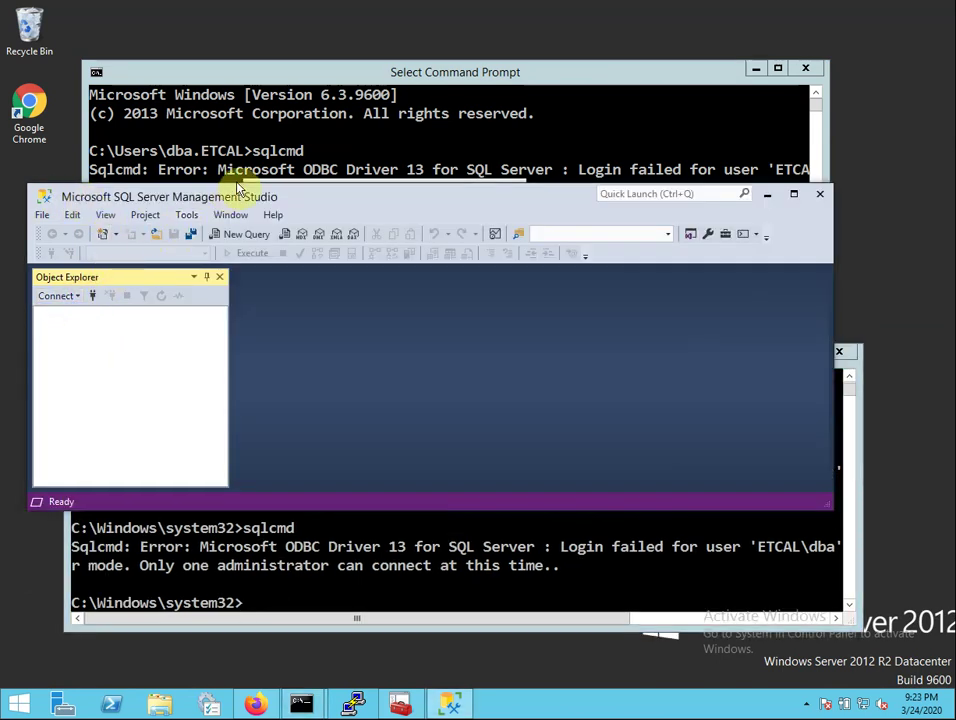
pyautogui.moveTo(245, 199); pyautogui.dragTo(247, 189)
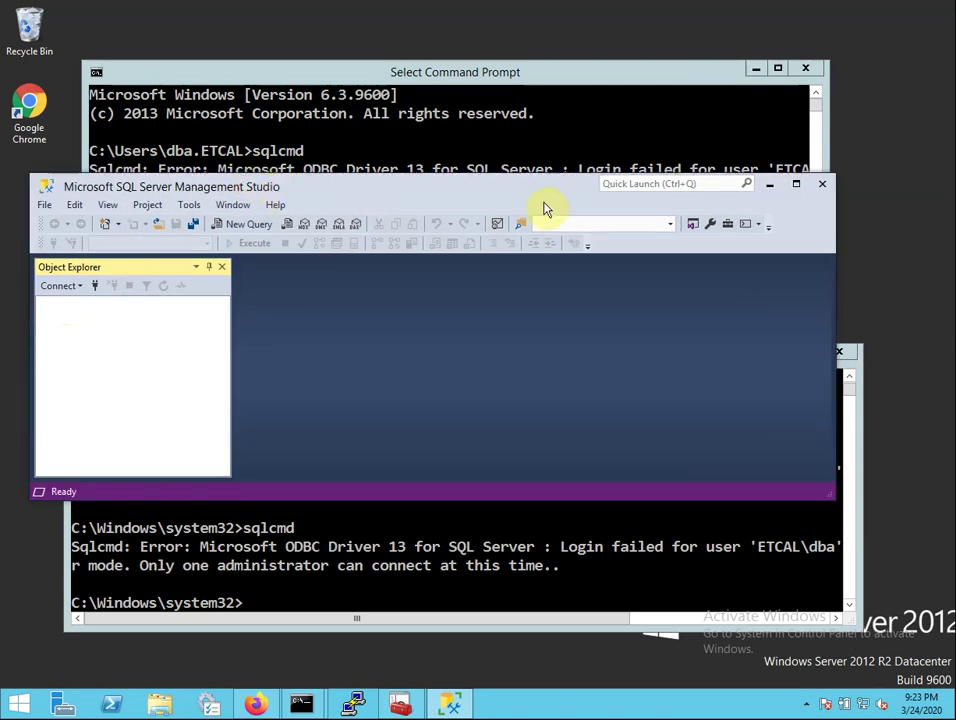
pyautogui.click(825, 184)
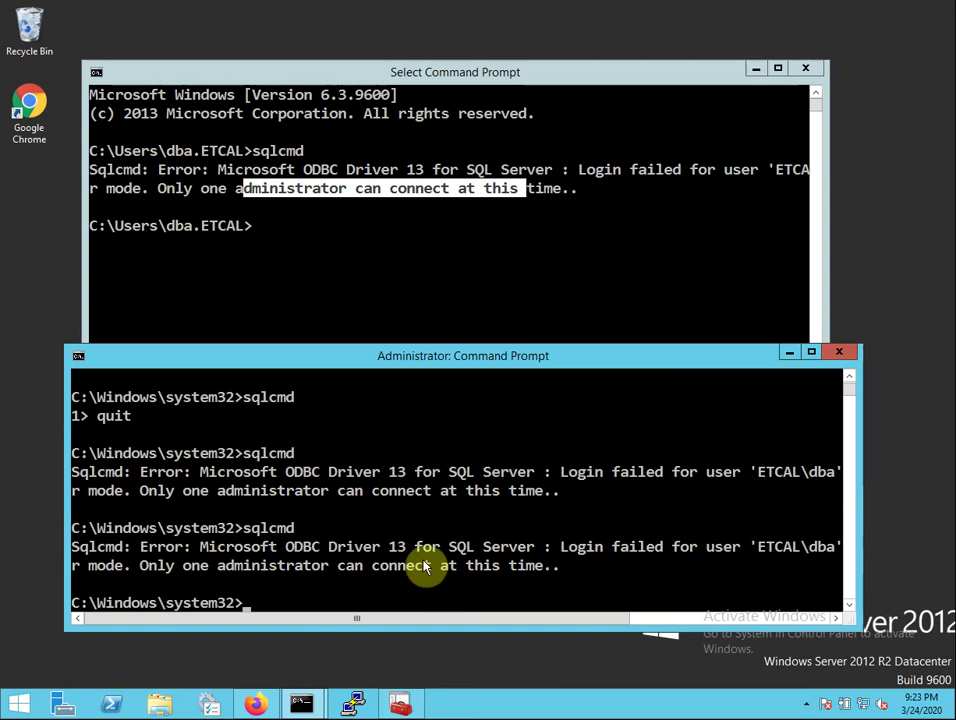
pyautogui.press('Up')
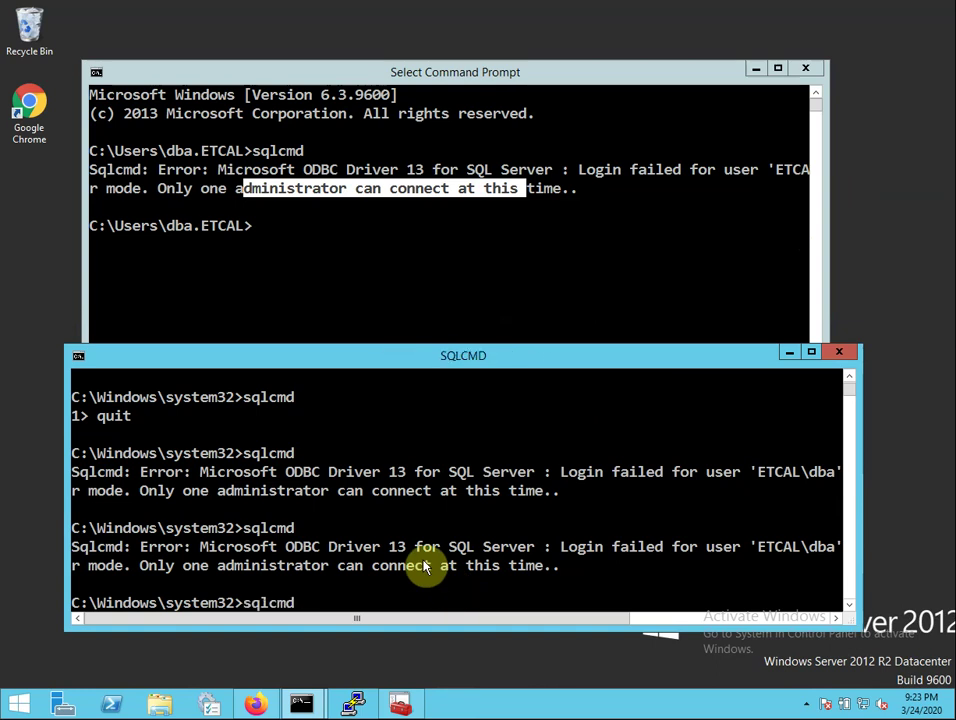
pyautogui.press('Return')
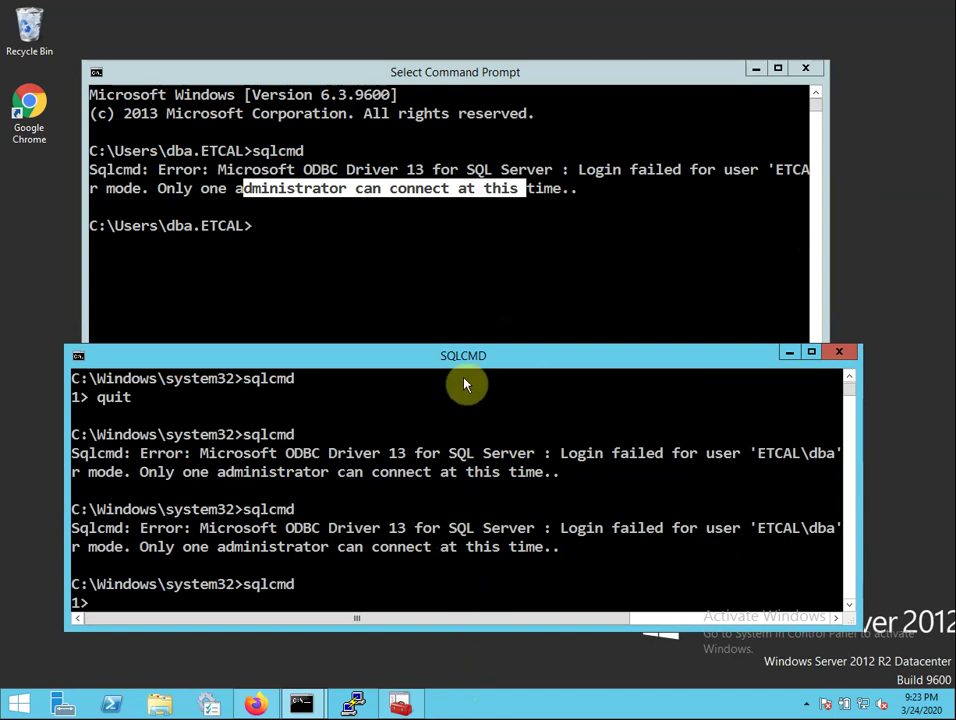
# Step: Move the two Command Prompt windows apart, search for ssms and launch SQL Server Management Studio
pyautogui.moveTo(458, 363); pyautogui.dragTo(440, 374)
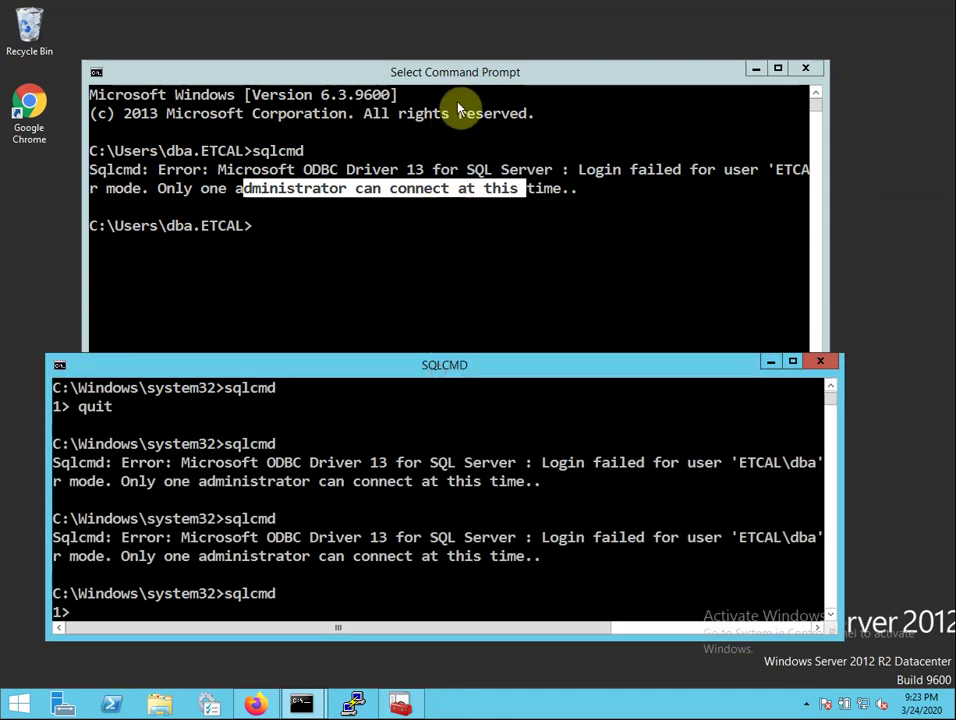
pyautogui.moveTo(438, 64); pyautogui.dragTo(432, 30)
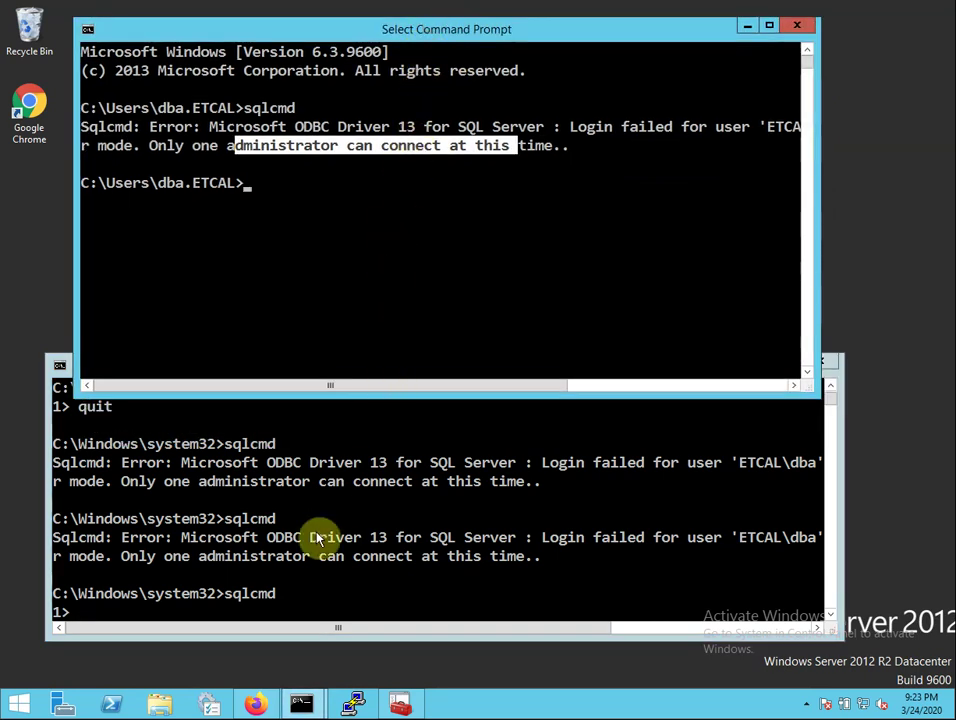
pyautogui.click(18, 702)
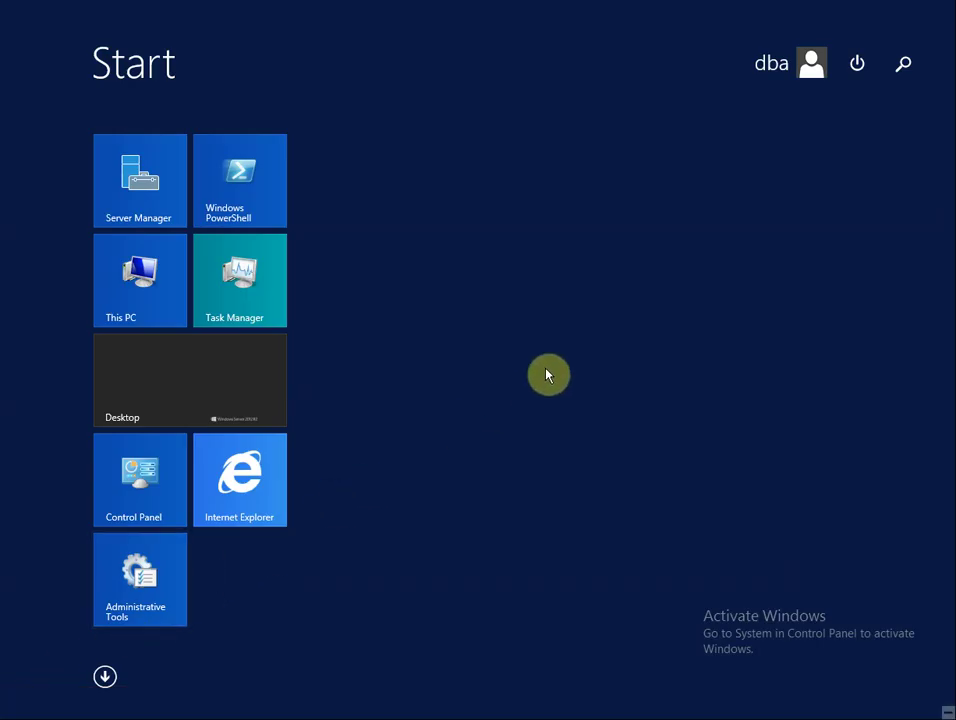
pyautogui.write('ssms')
pyautogui.click(814, 166)
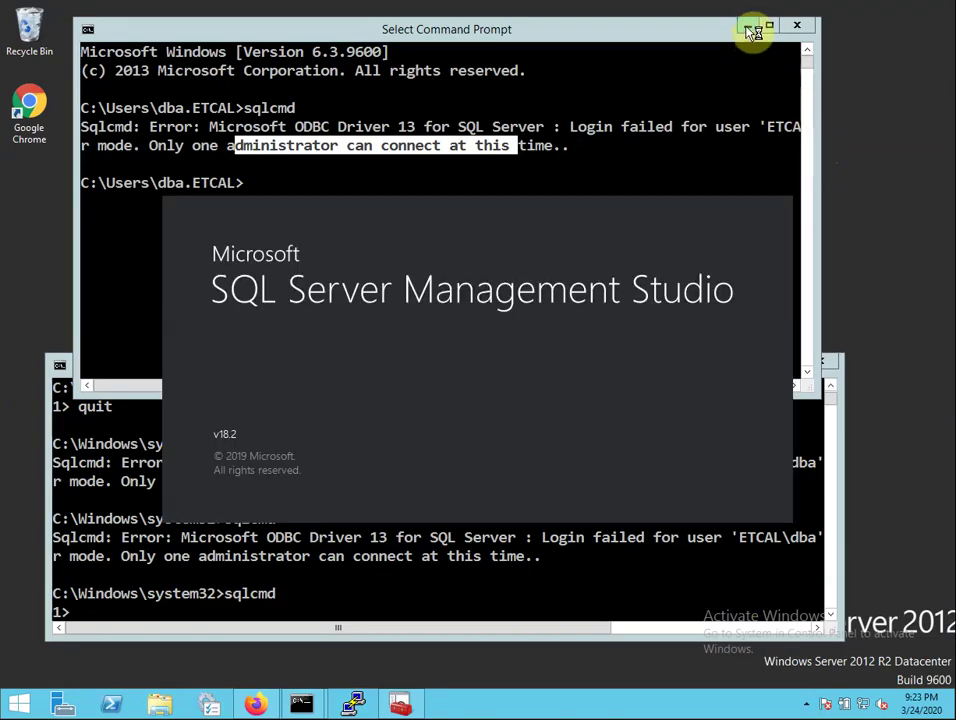
# Step: Minimize both Command Prompt windows and switch to SQL Server Configuration Manager
pyautogui.click(750, 28)
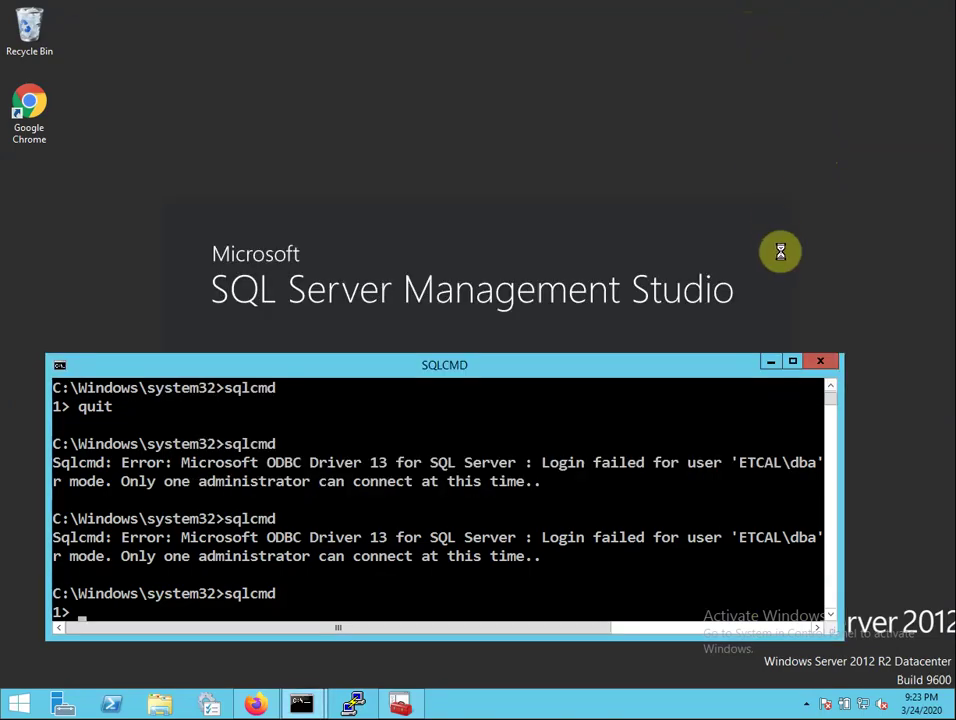
pyautogui.click(766, 362)
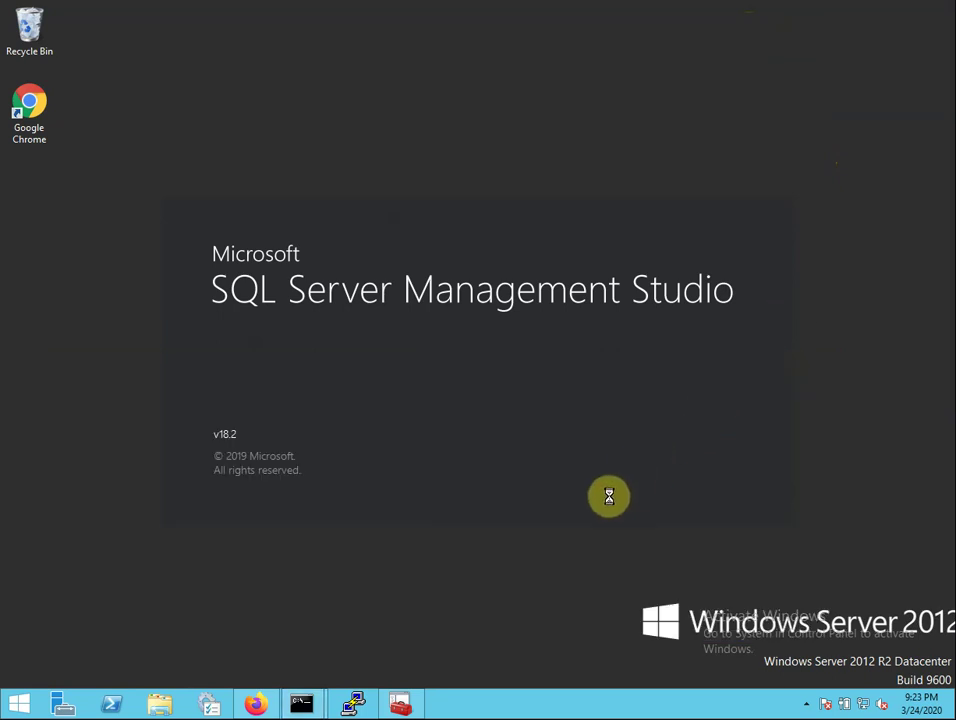
pyautogui.click(399, 704)
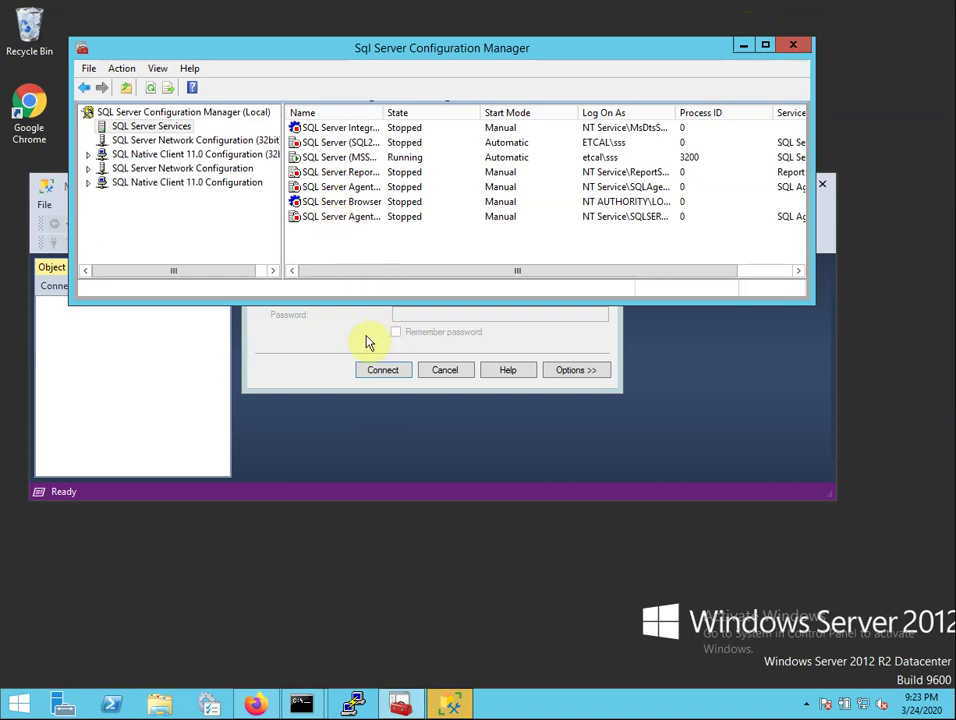
# Step: Try to connect Management Studio to DB01 with Windows Authentication, cancel the connection dialog and minimize Management Studio
pyautogui.click(316, 343)
pyautogui.click(380, 372)
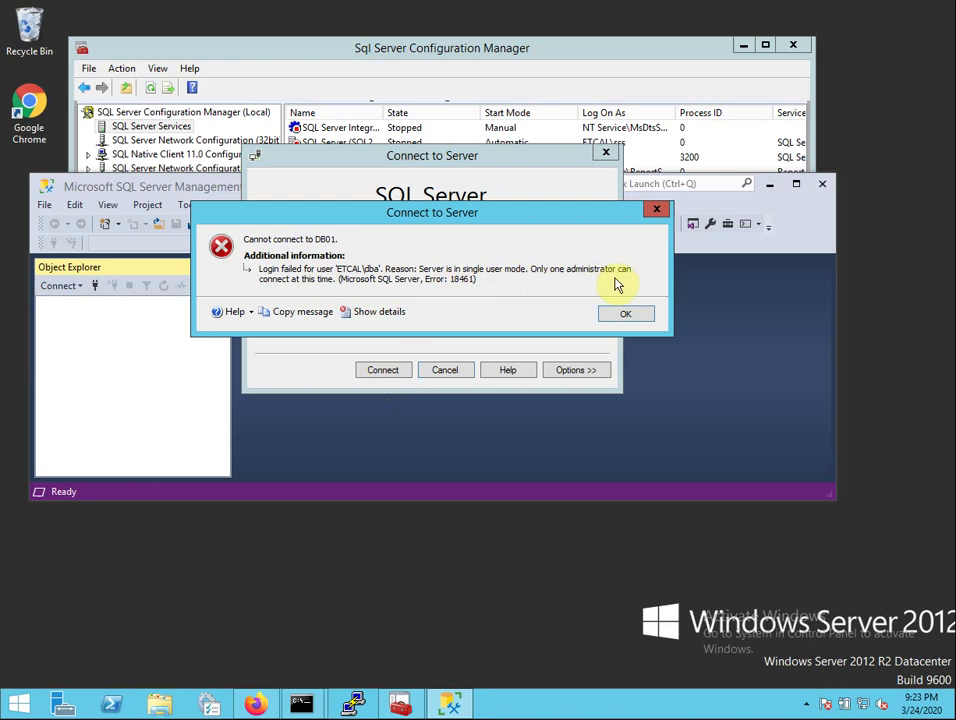
pyautogui.click(624, 316)
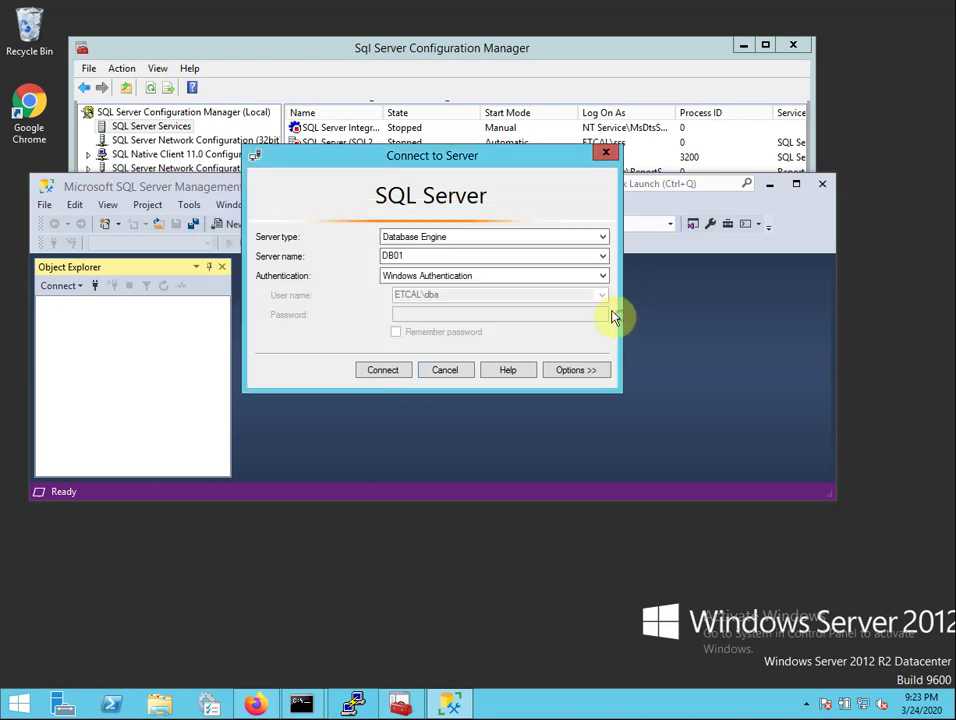
pyautogui.click(446, 370)
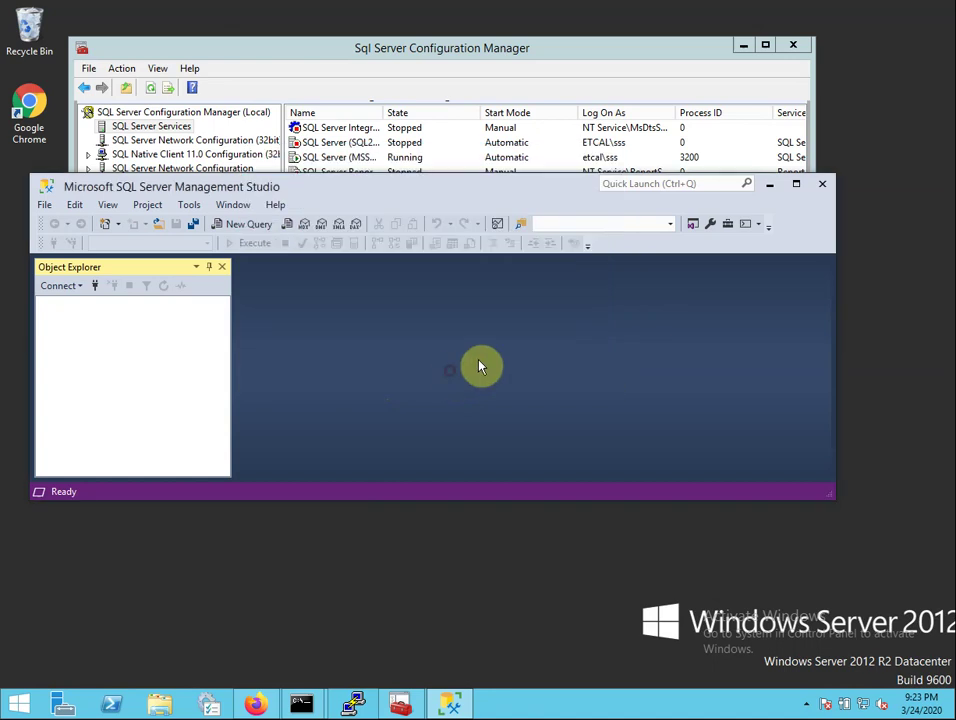
pyautogui.click(768, 186)
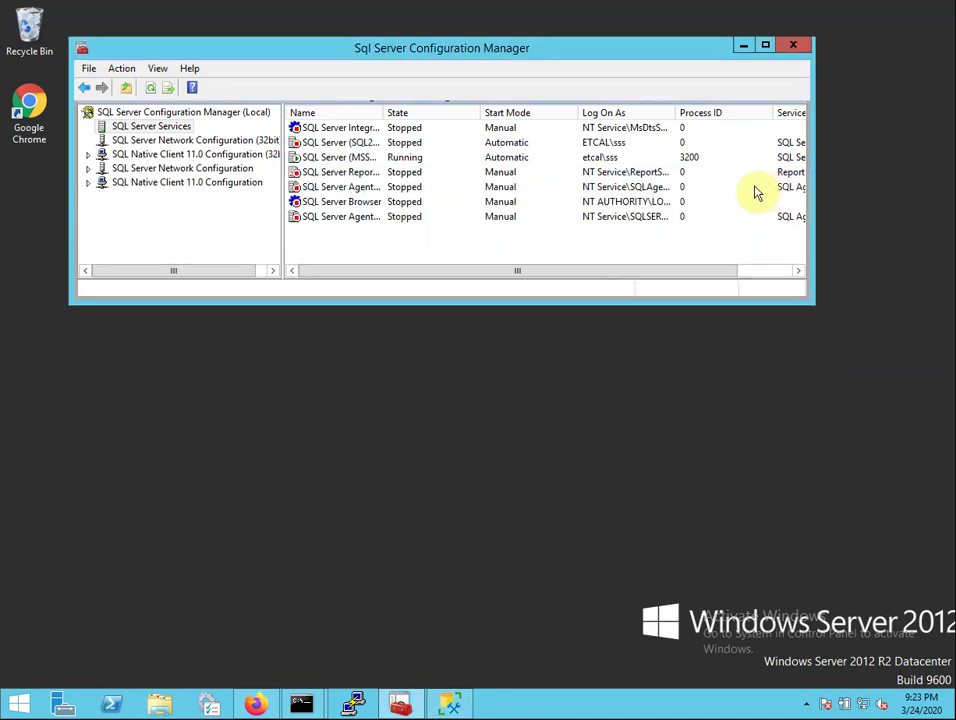
# Step: Open the startup parameters of the SQL Server (MSSQLSERVER) service and read the Microsoft documentation on limiting -m to a client application in Firefox
pyautogui.doubleClick(350, 160)
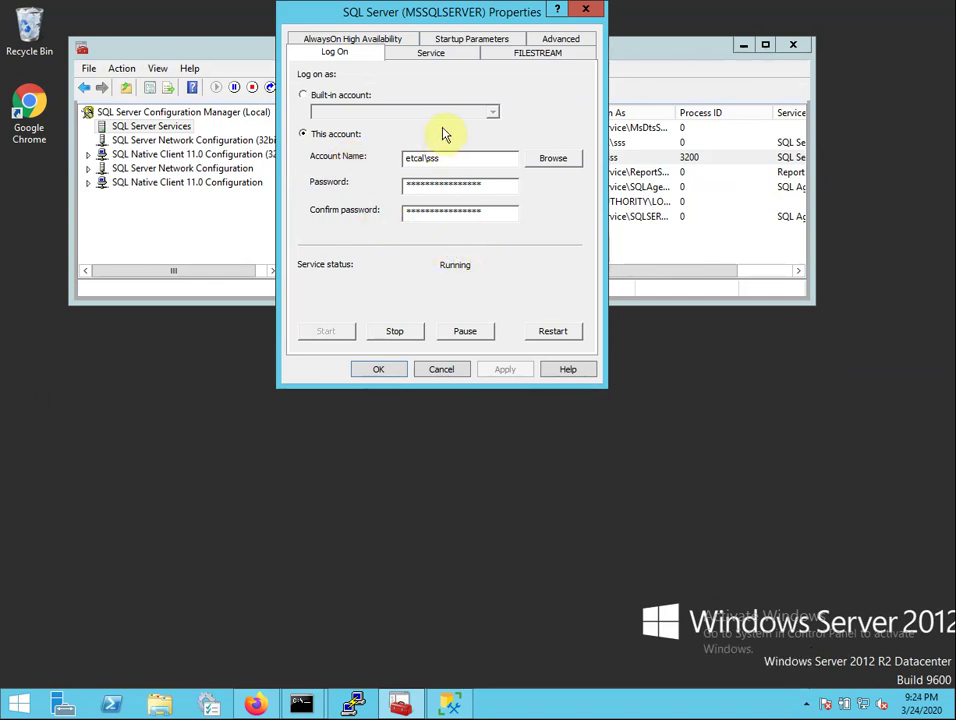
pyautogui.click(463, 45)
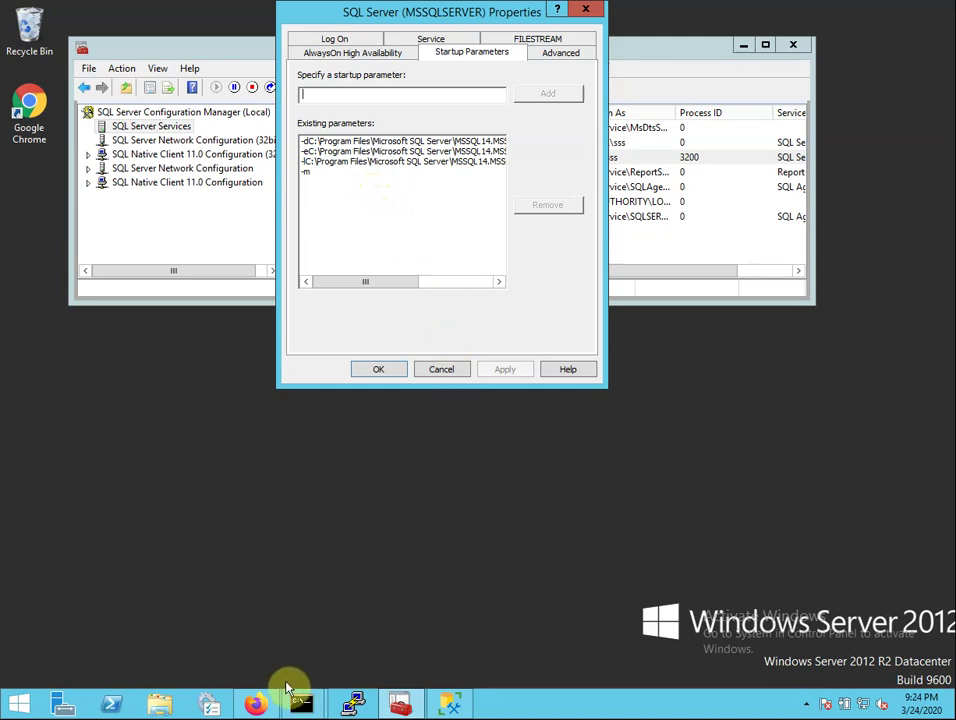
pyautogui.click(256, 704)
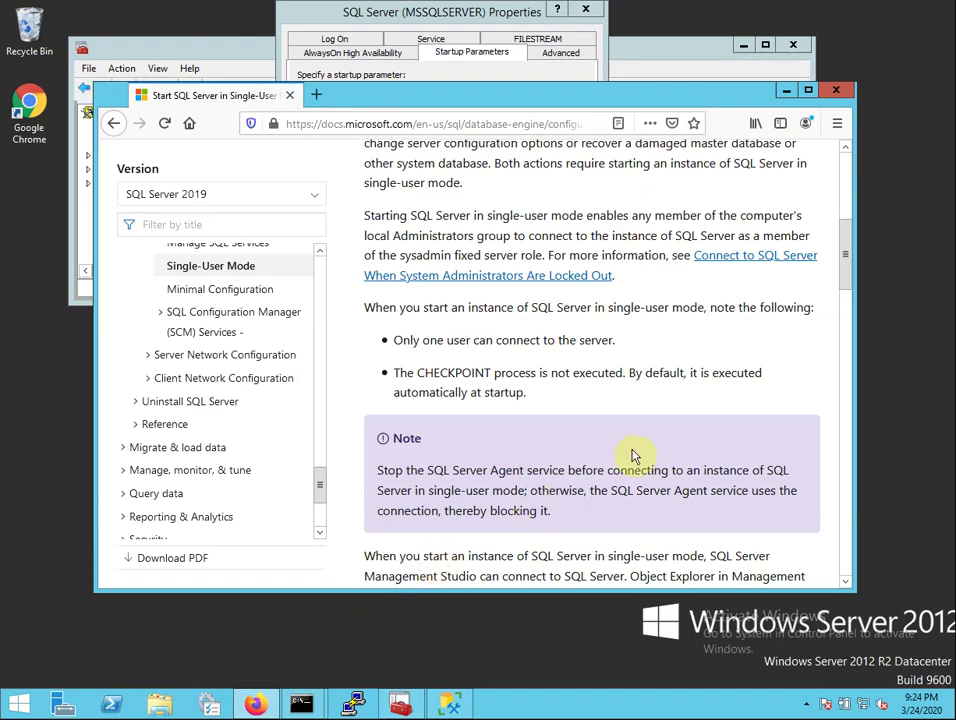
pyautogui.moveTo(843, 264); pyautogui.dragTo(850, 328)
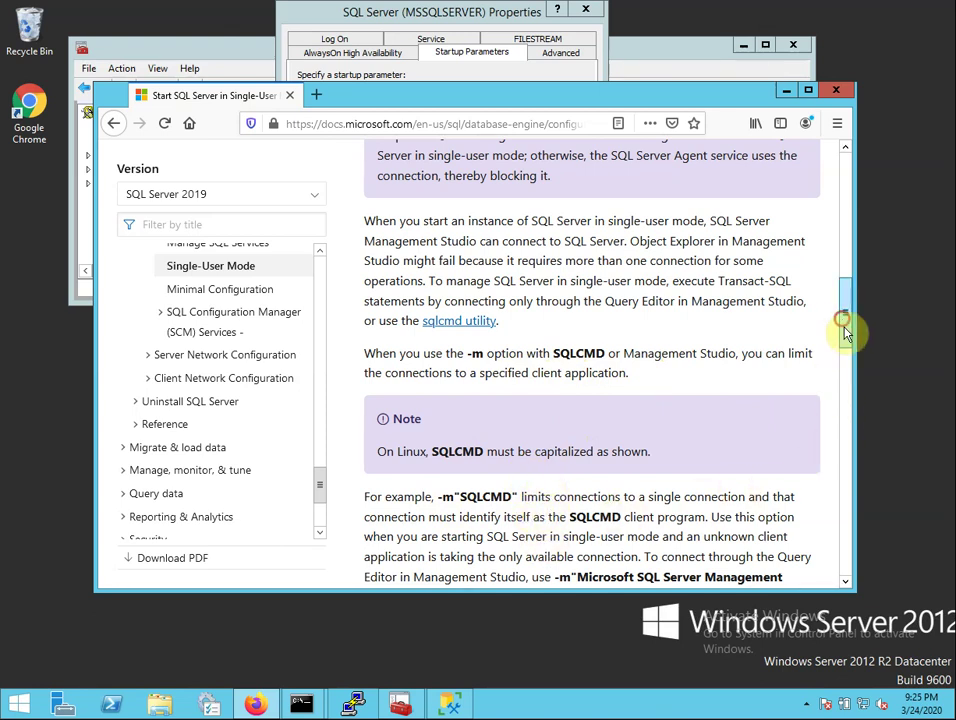
pyautogui.moveTo(845, 320); pyautogui.dragTo(847, 346)
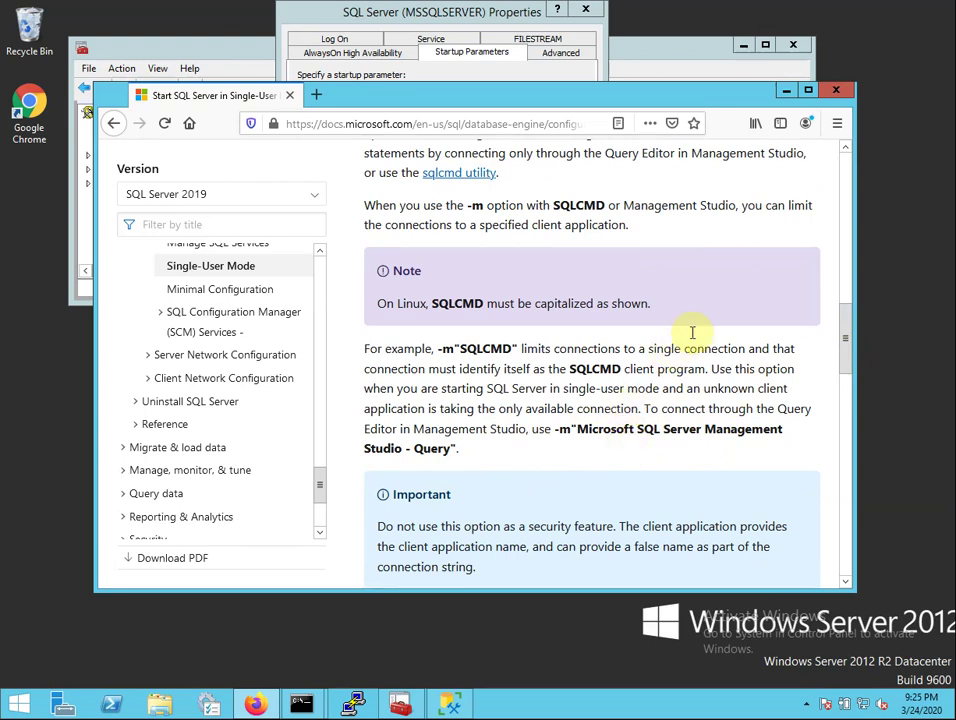
pyautogui.click(790, 93)
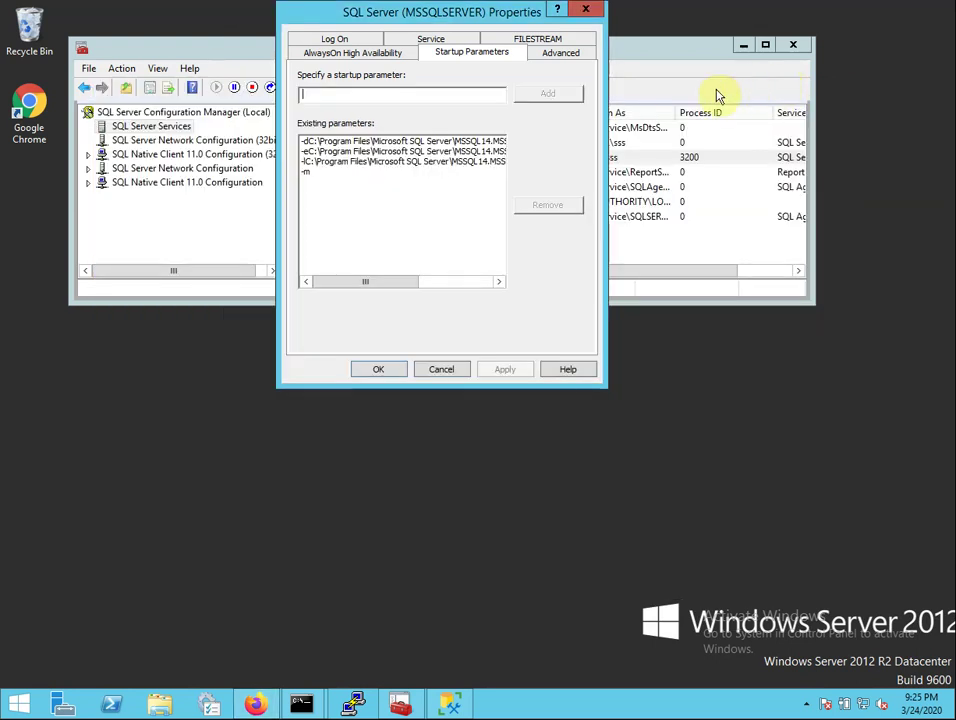
# Step: Replace the -m startup parameter of SQL Server (MSSQLSERVER) with -m"SQLCMD" and apply the change
pyautogui.click(350, 172)
pyautogui.click(556, 206)
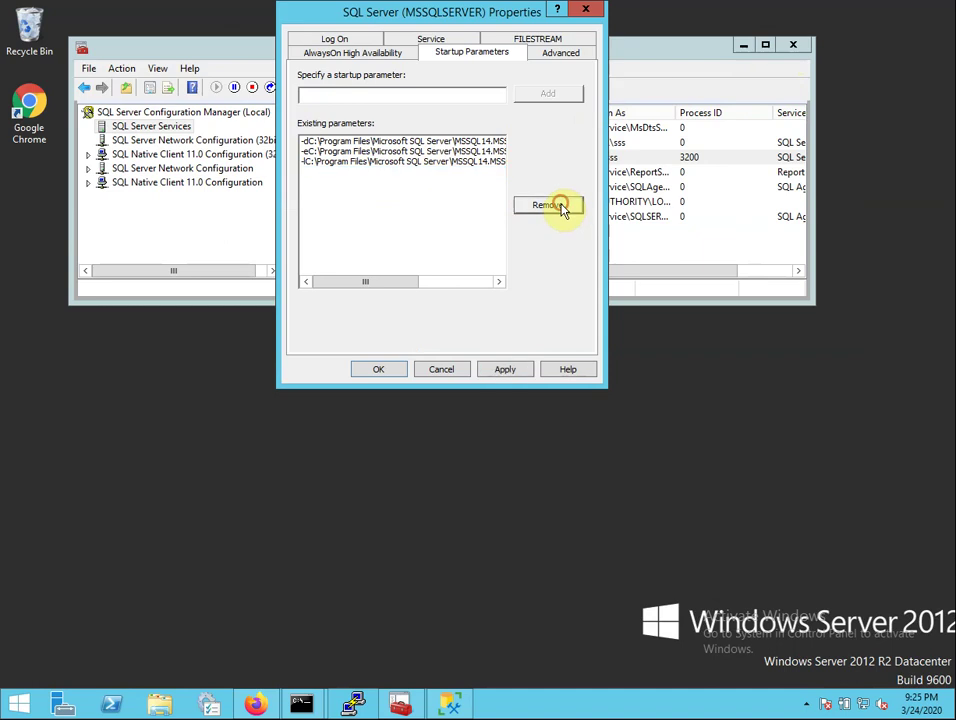
pyautogui.click(413, 94)
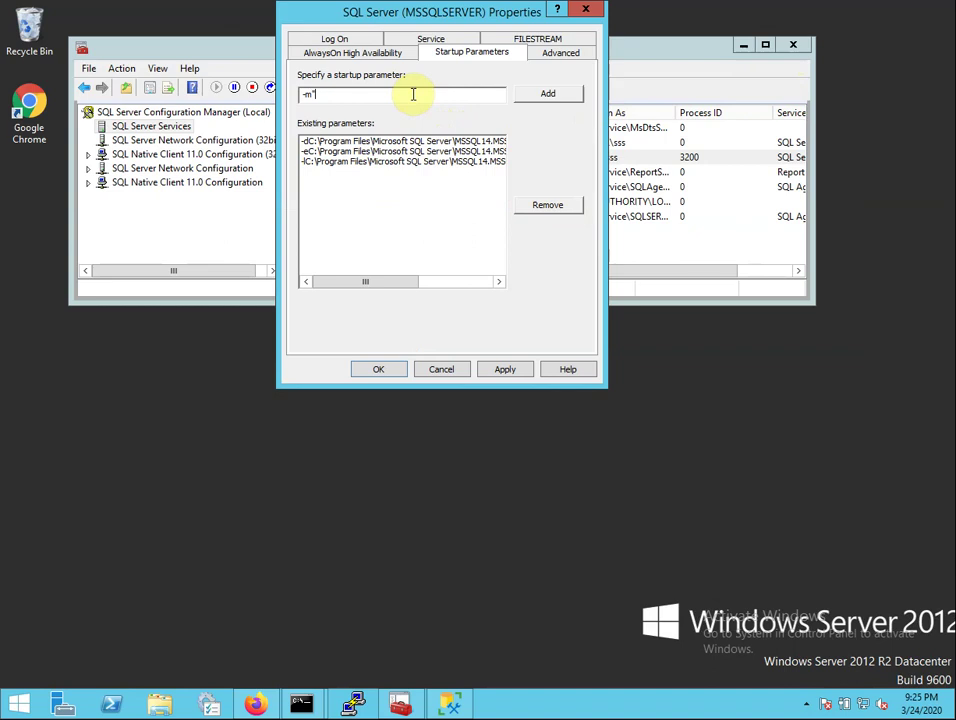
pyautogui.write('-m"SQLCMD"')
pyautogui.click(523, 96)
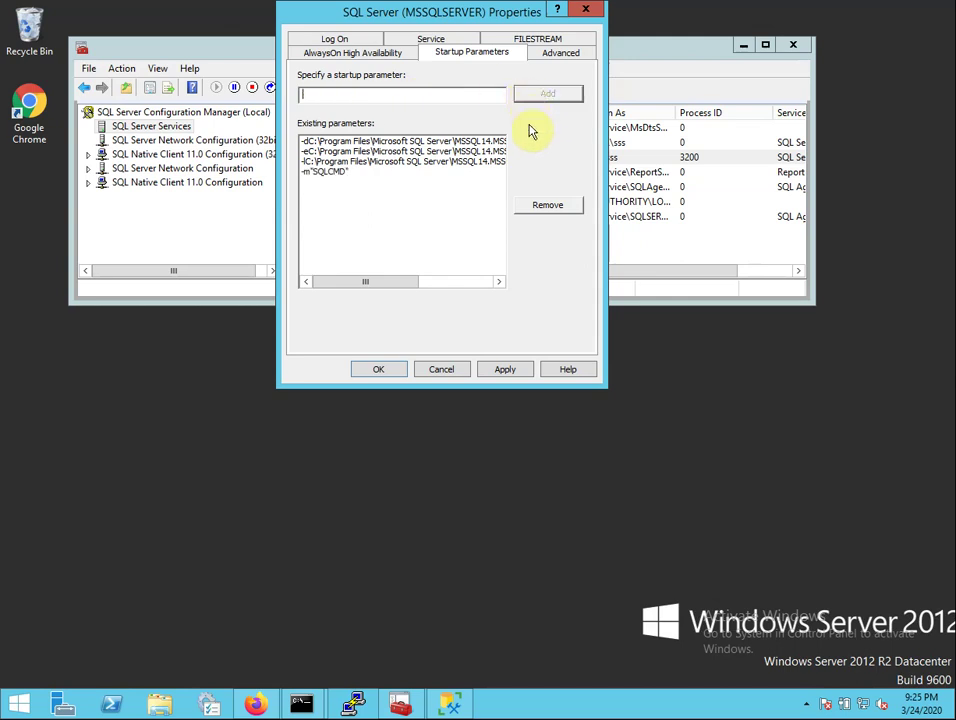
pyautogui.click(506, 369)
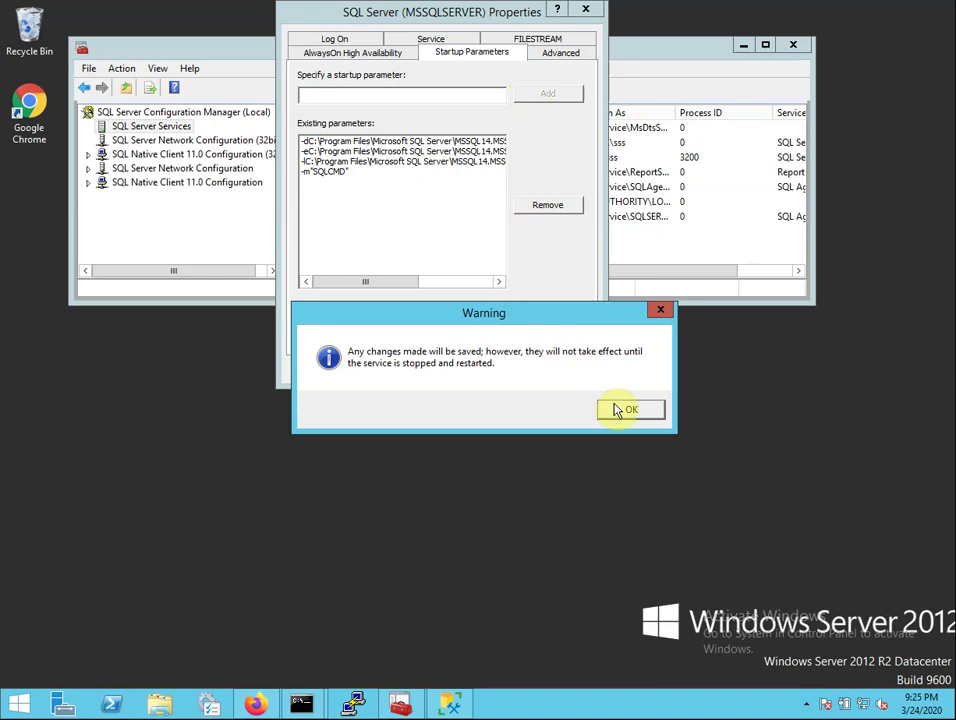
pyautogui.click(627, 410)
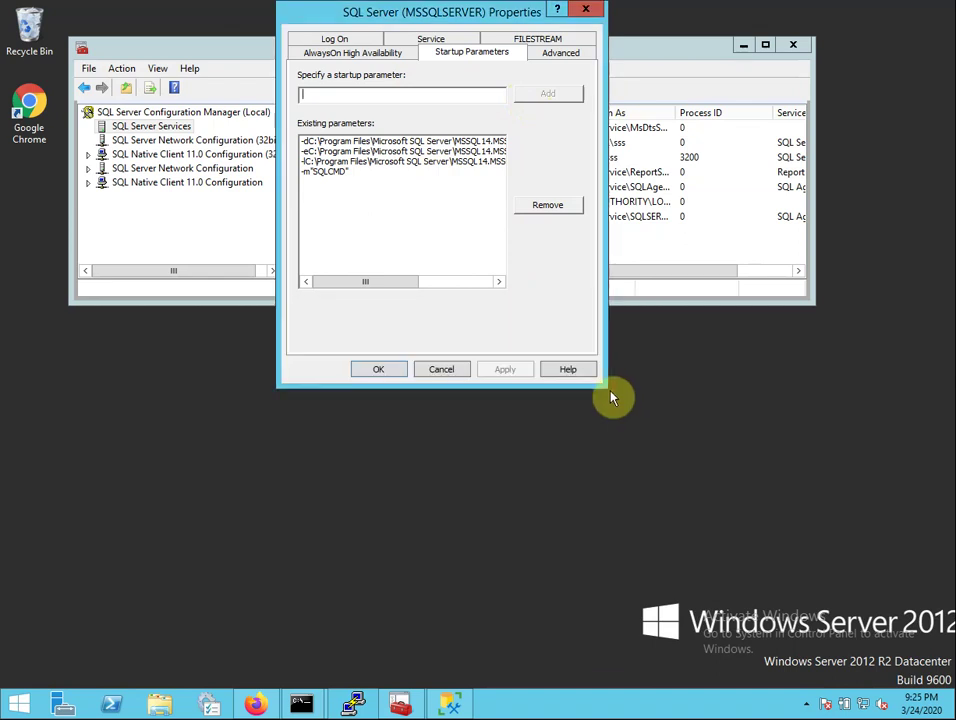
# Step: Stop the SQL Server (MSSQLSERVER) service and start it again
pyautogui.click(340, 38)
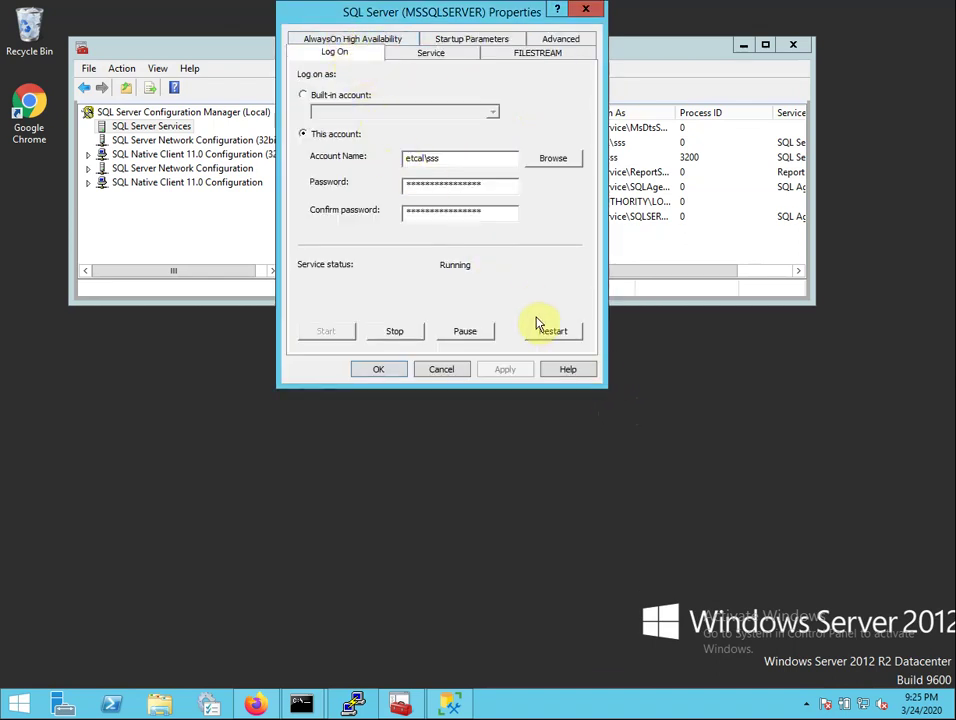
pyautogui.click(409, 333)
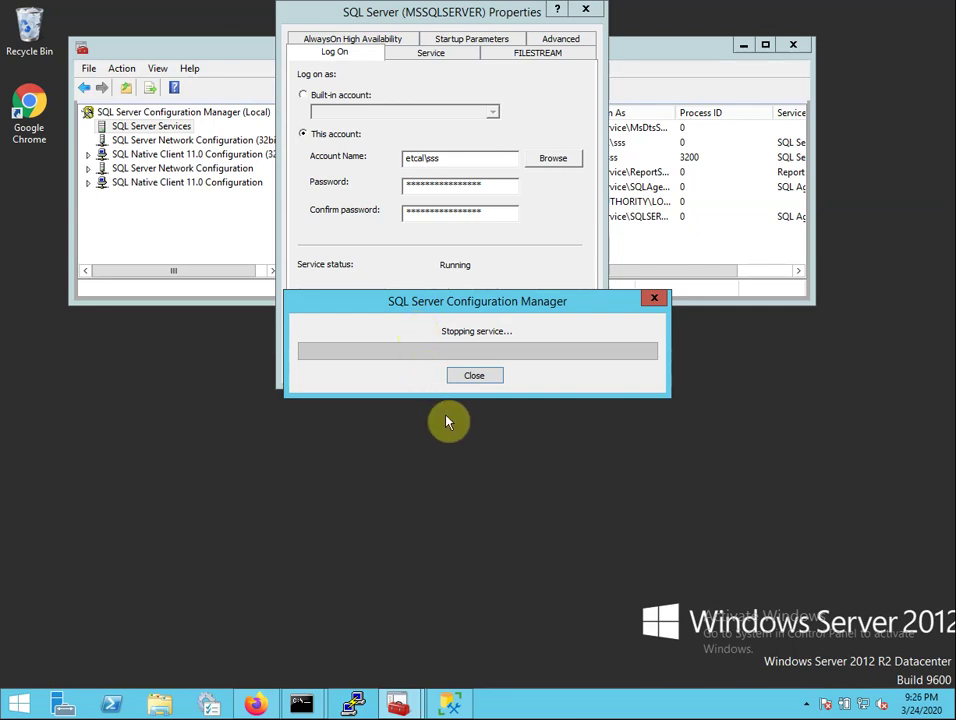
pyautogui.click(325, 331)
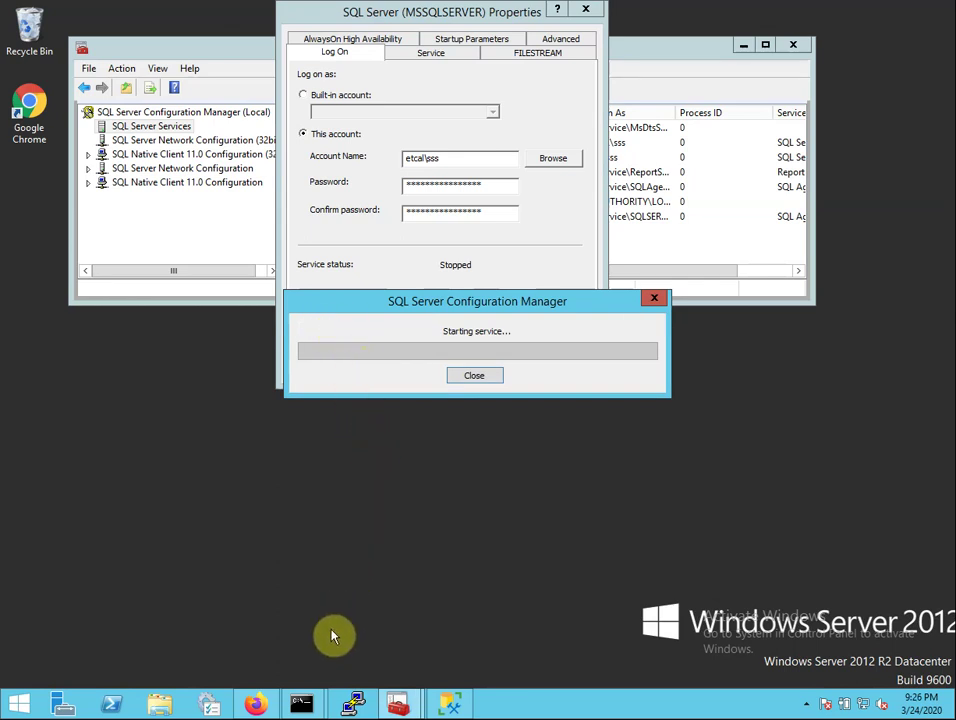
# Step: Quit the open sqlcmd session in the administrator Command Prompt
pyautogui.moveTo(316, 698)
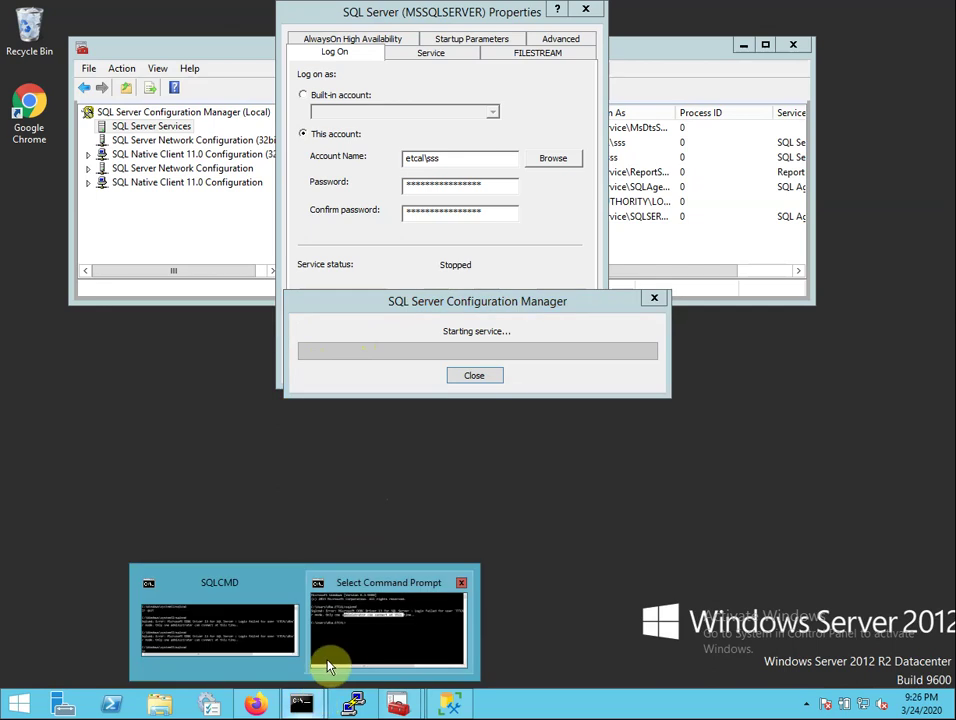
pyautogui.click(275, 643)
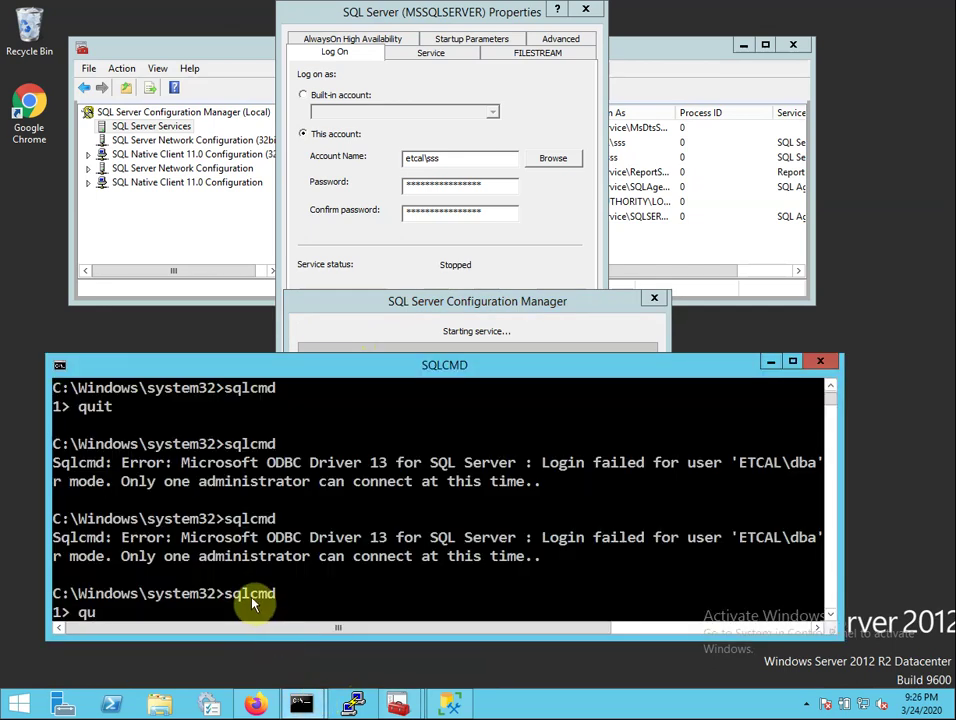
pyautogui.write('quit')
pyautogui.press('Return')
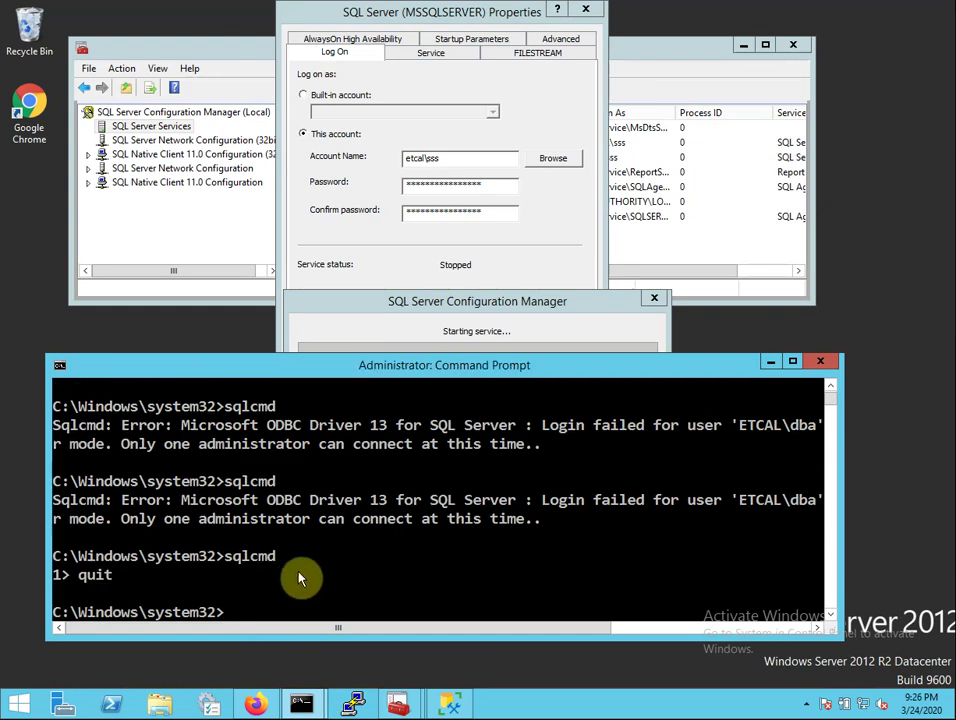
pyautogui.click(565, 305)
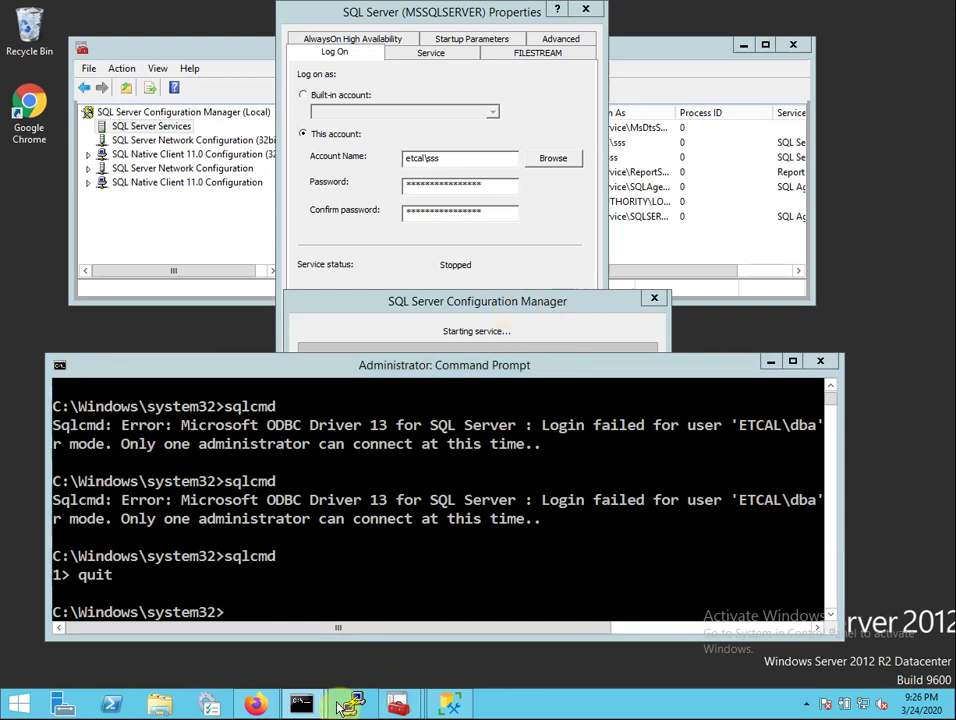
# Step: Bring up the non-administrator Command Prompt, minimize it again and close the SQL Server (MSSQLSERVER) properties
pyautogui.moveTo(300, 704)
pyautogui.click(375, 645)
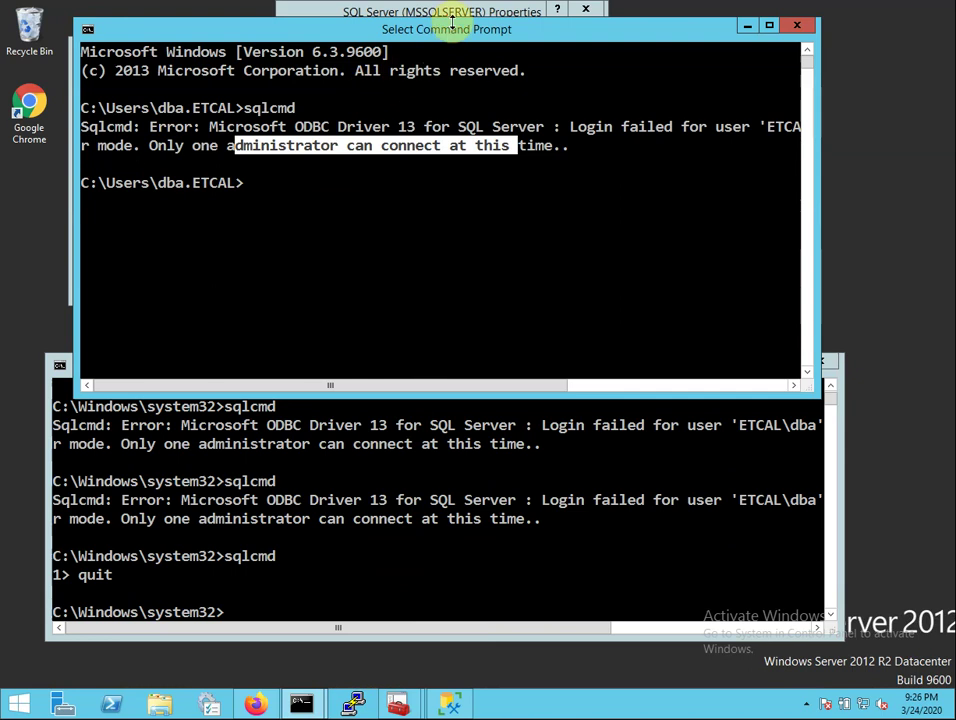
pyautogui.moveTo(452, 23); pyautogui.dragTo(430, 91)
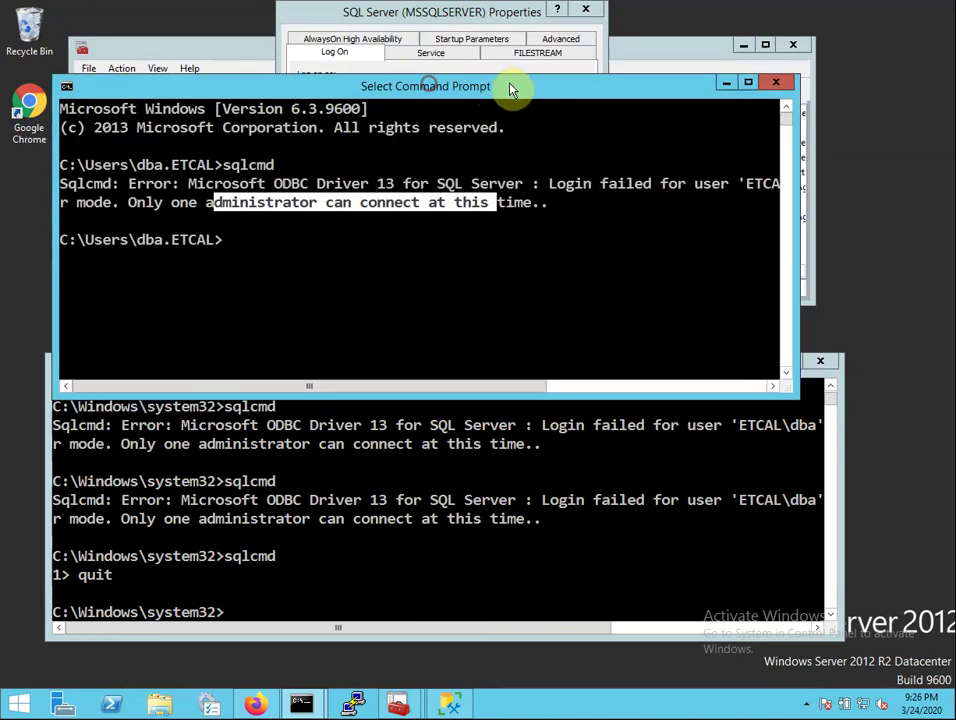
pyautogui.click(727, 83)
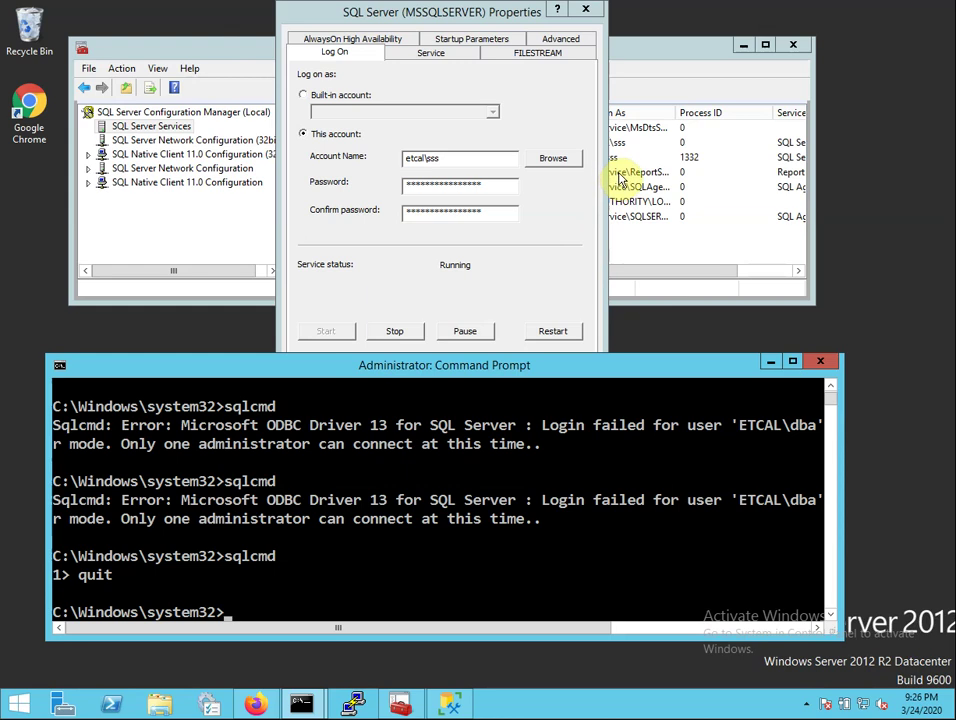
pyautogui.click(587, 10)
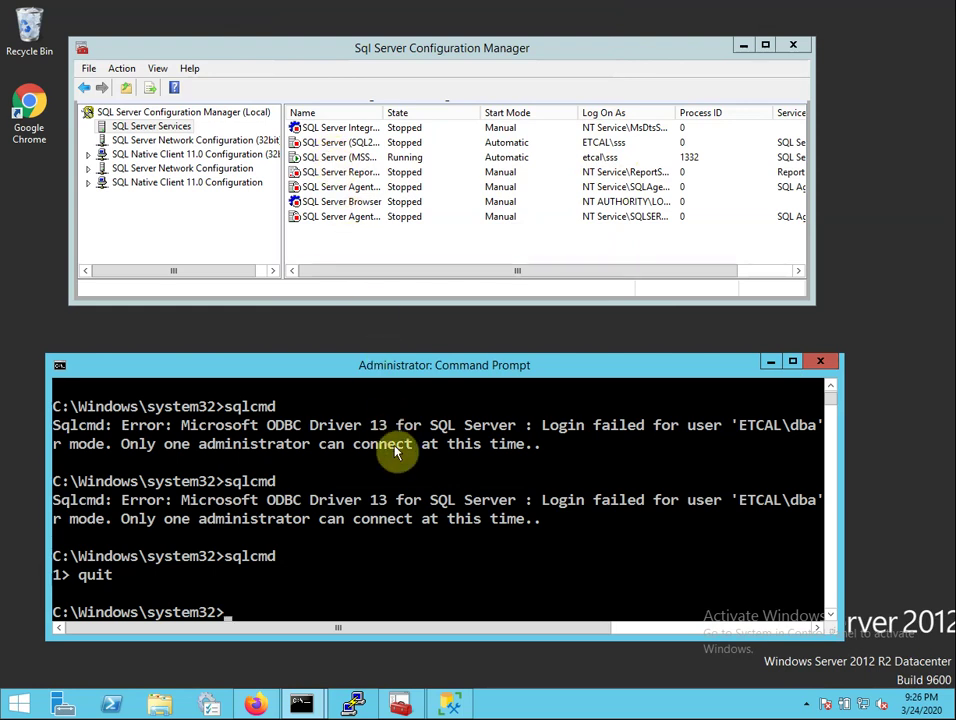
# Step: Try twice to start sqlcmd from the administrator Command Prompt
pyautogui.click(401, 503)
pyautogui.write('sqlcmd')
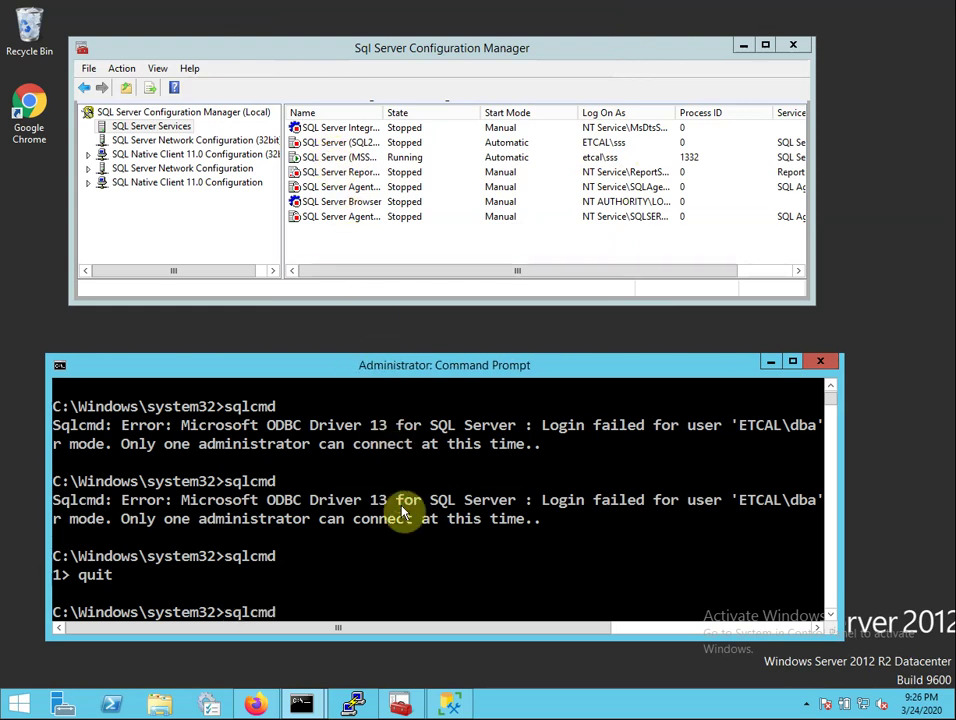
pyautogui.press('Return')
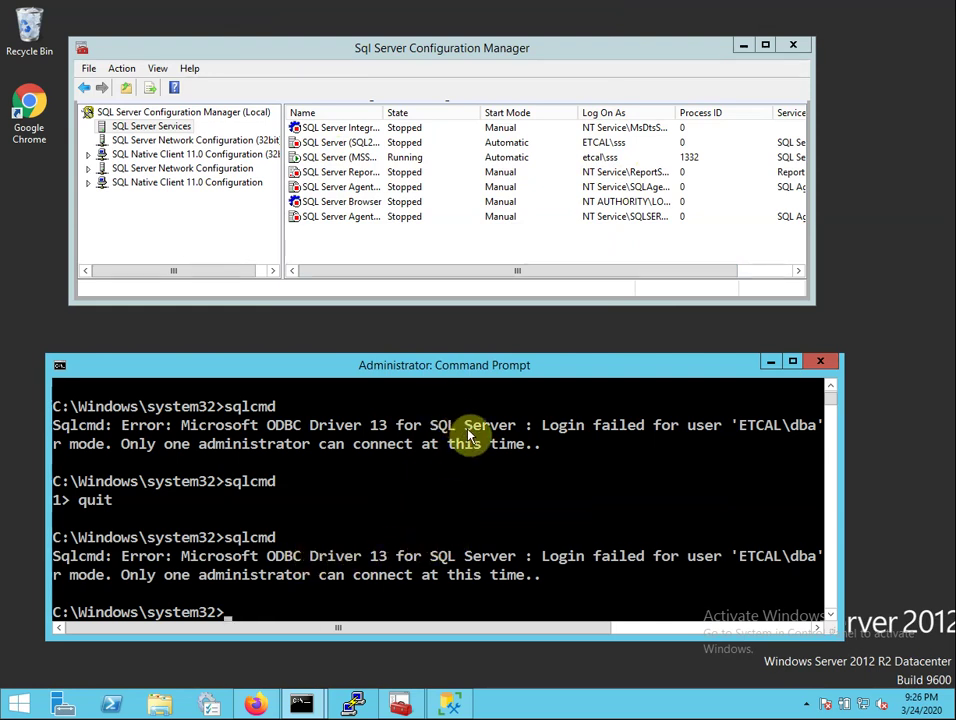
pyautogui.write('sqlcmd')
pyautogui.press('Return')
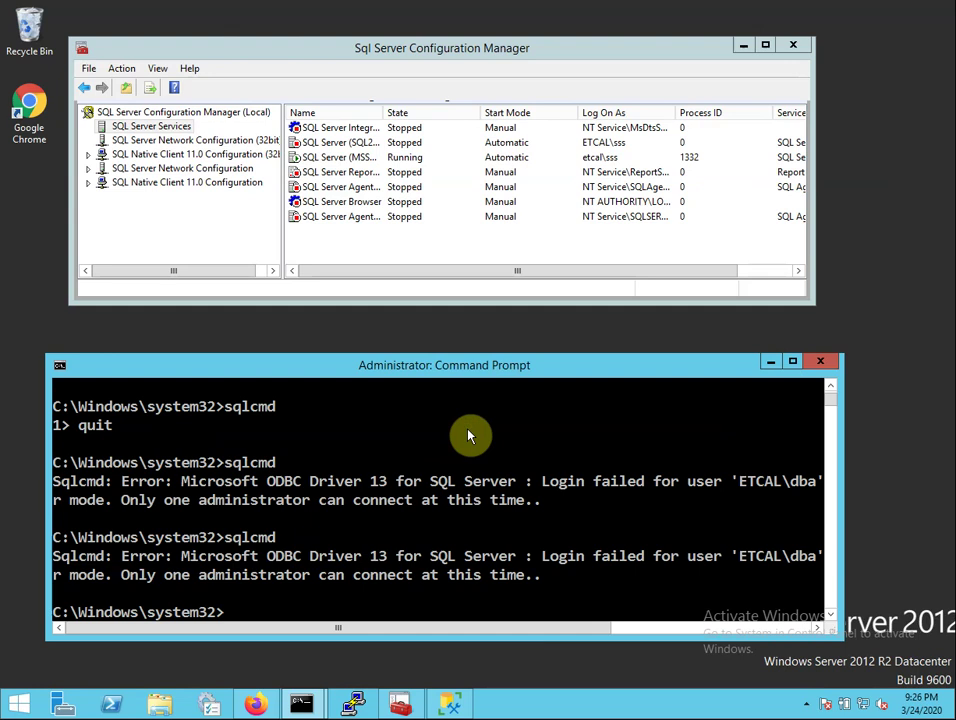
# Step: Switch to SQL Server Management Studio and try twice to connect to the DB01 Database Engine with Windows Authentication
pyautogui.click(449, 705)
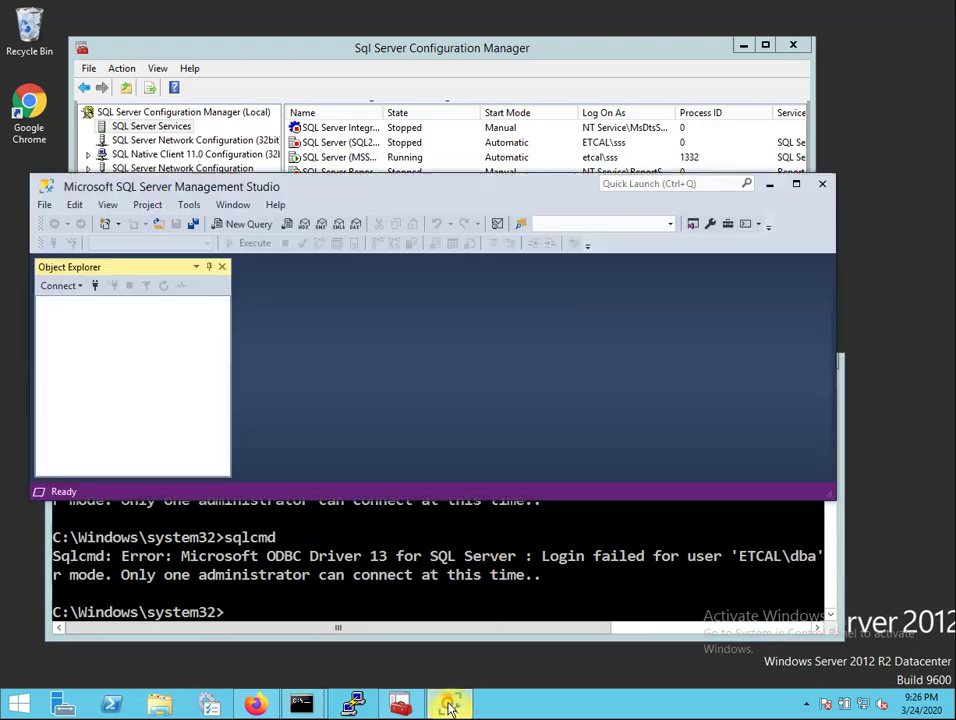
pyautogui.click(60, 287)
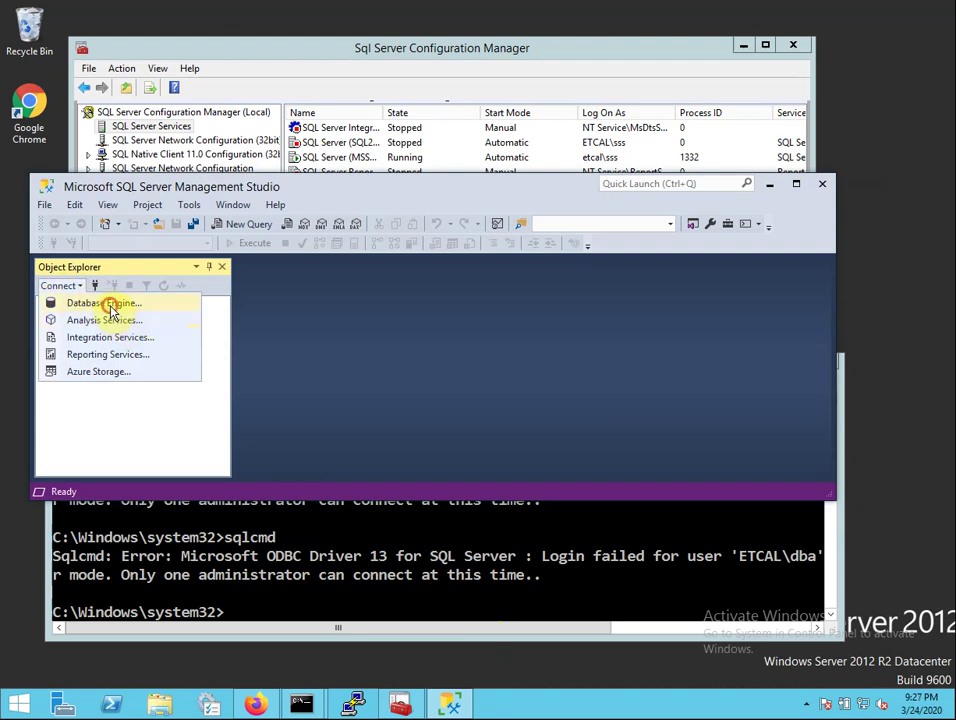
pyautogui.click(105, 303)
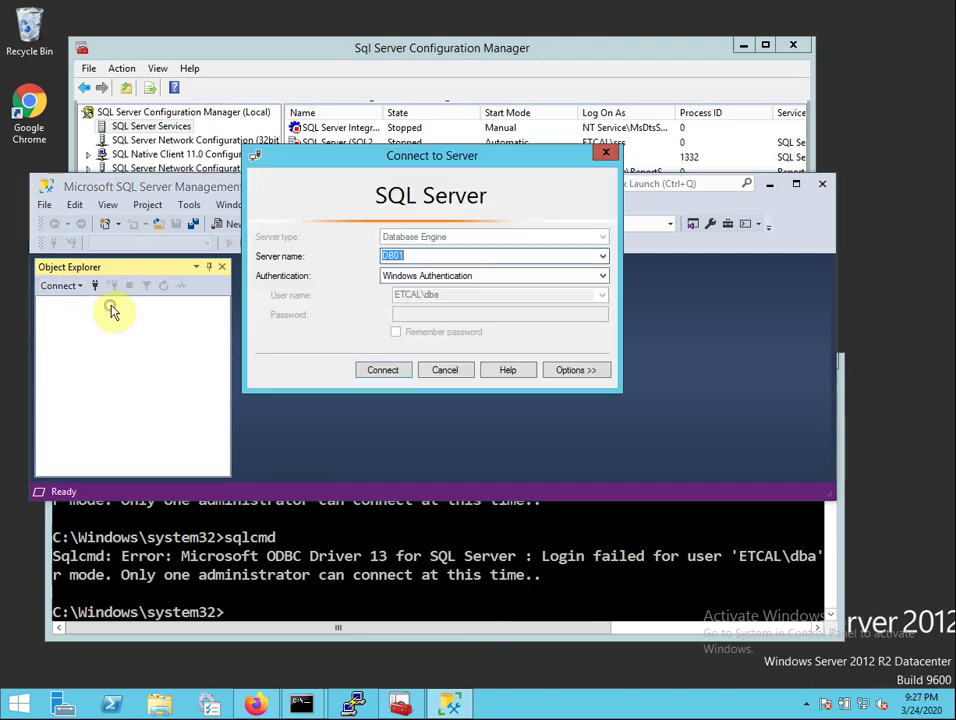
pyautogui.click(385, 371)
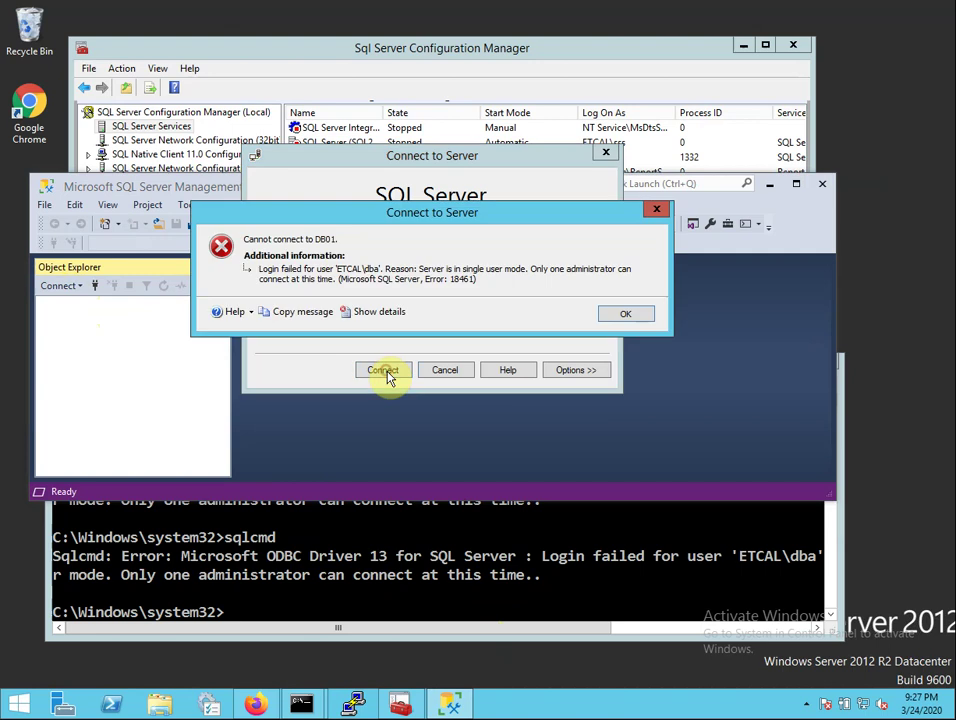
pyautogui.click(621, 315)
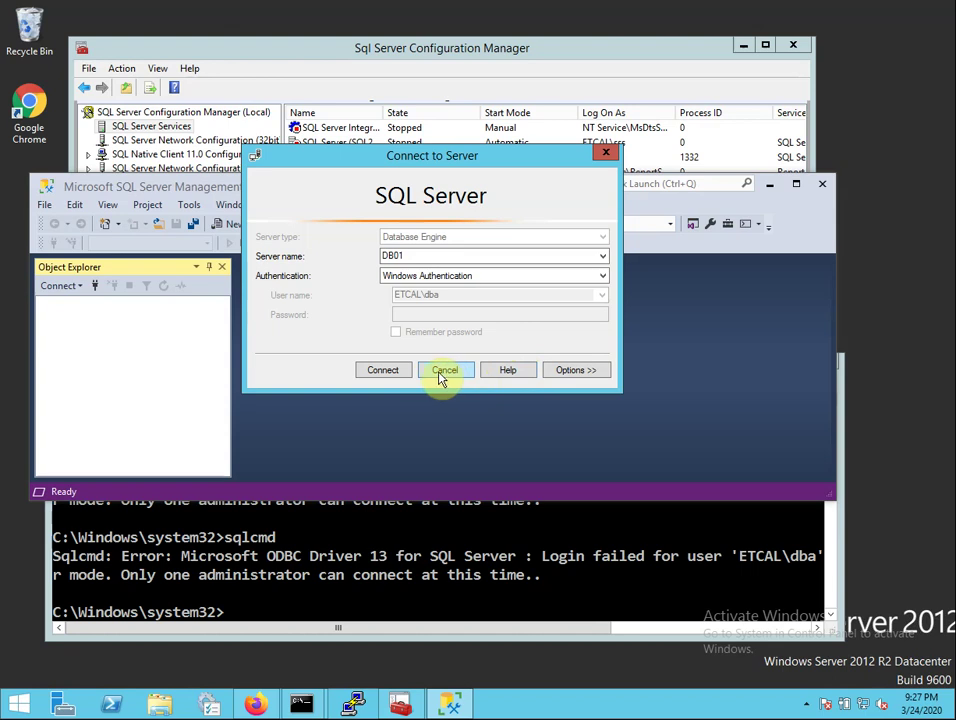
pyautogui.click(400, 375)
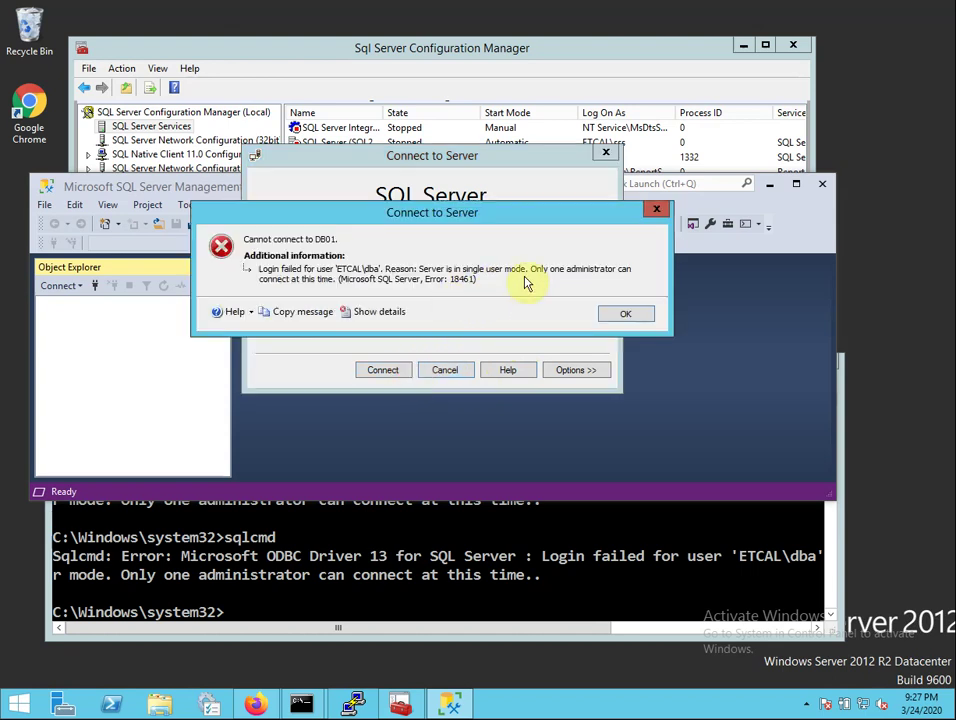
# Step: Dismiss the connection error, cancel the connection to DB01 and minimize SQL Server Management Studio
pyautogui.click(622, 314)
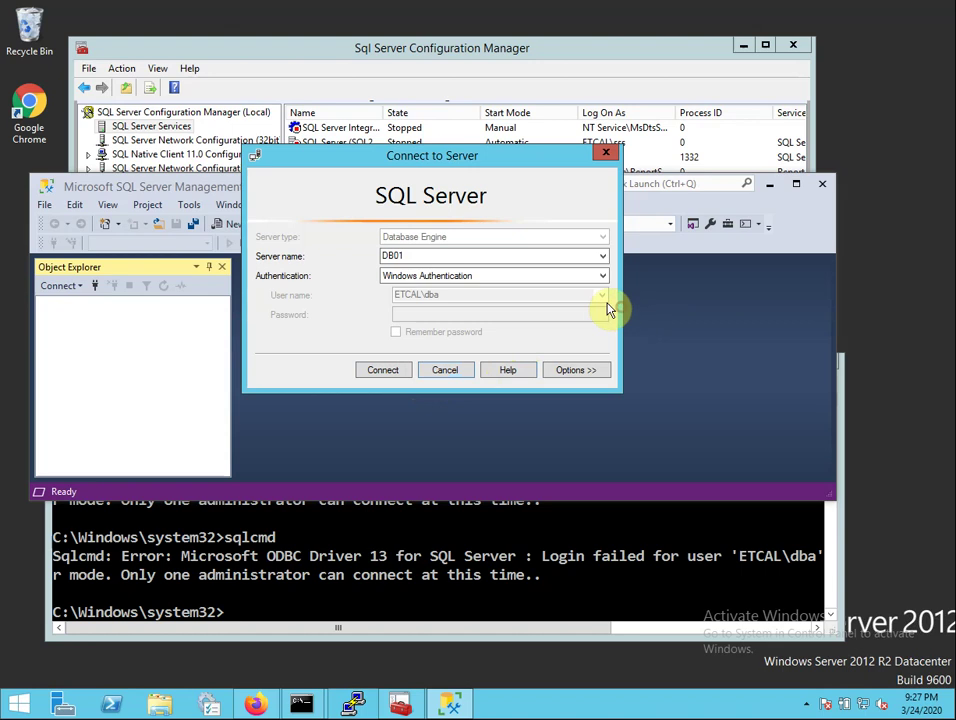
pyautogui.click(446, 372)
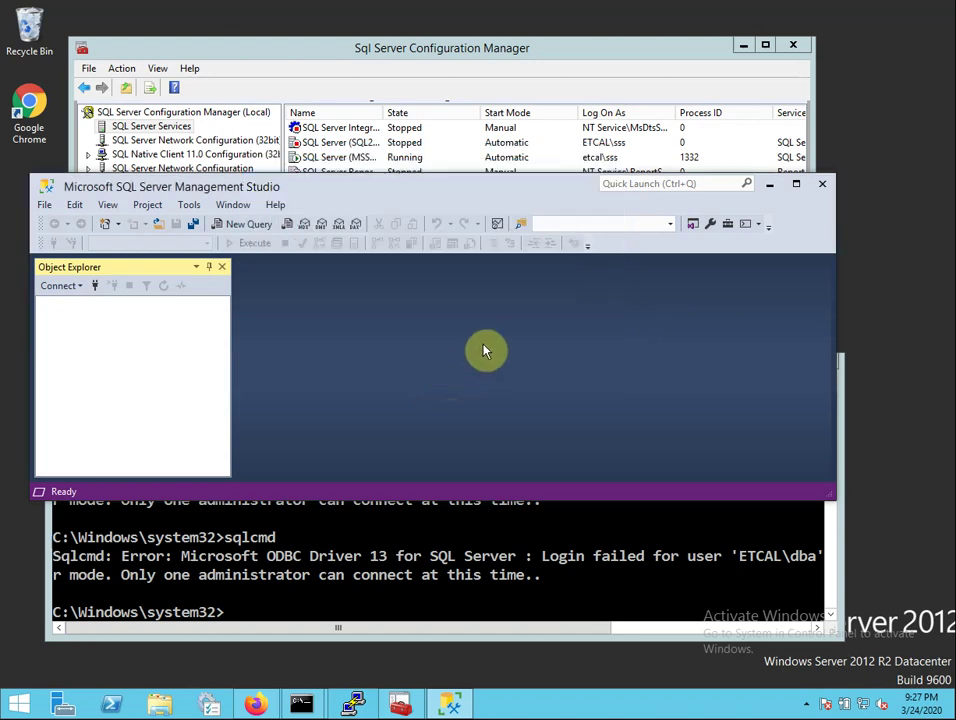
pyautogui.click(771, 185)
# Step: Try once more to start sqlcmd from the administrator Command Prompt
pyautogui.click(648, 466)
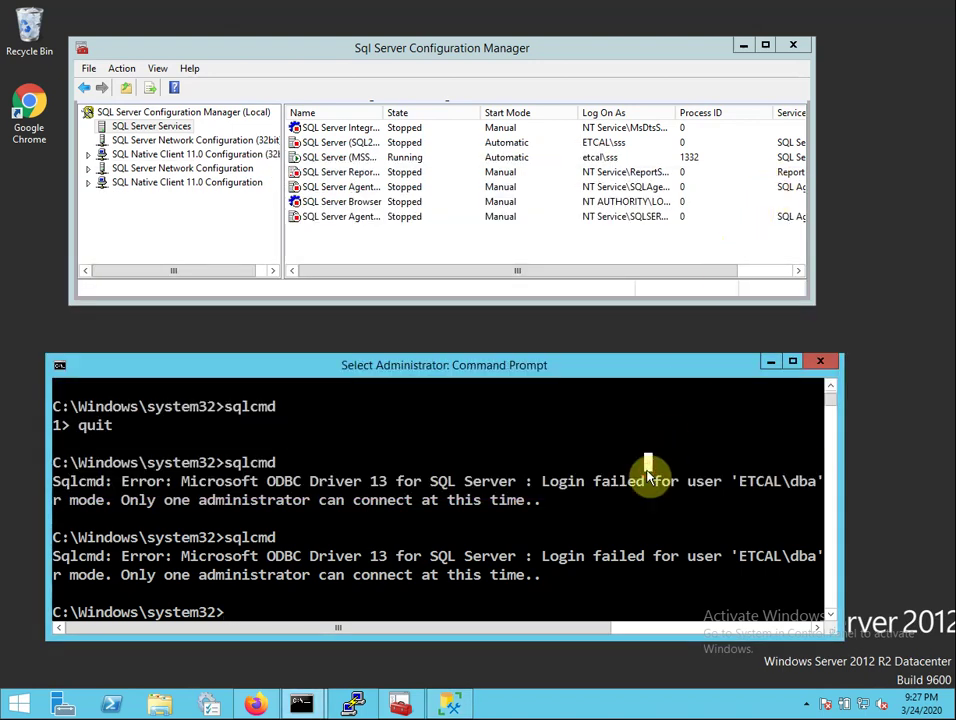
pyautogui.press('Up')
pyautogui.press('Return')
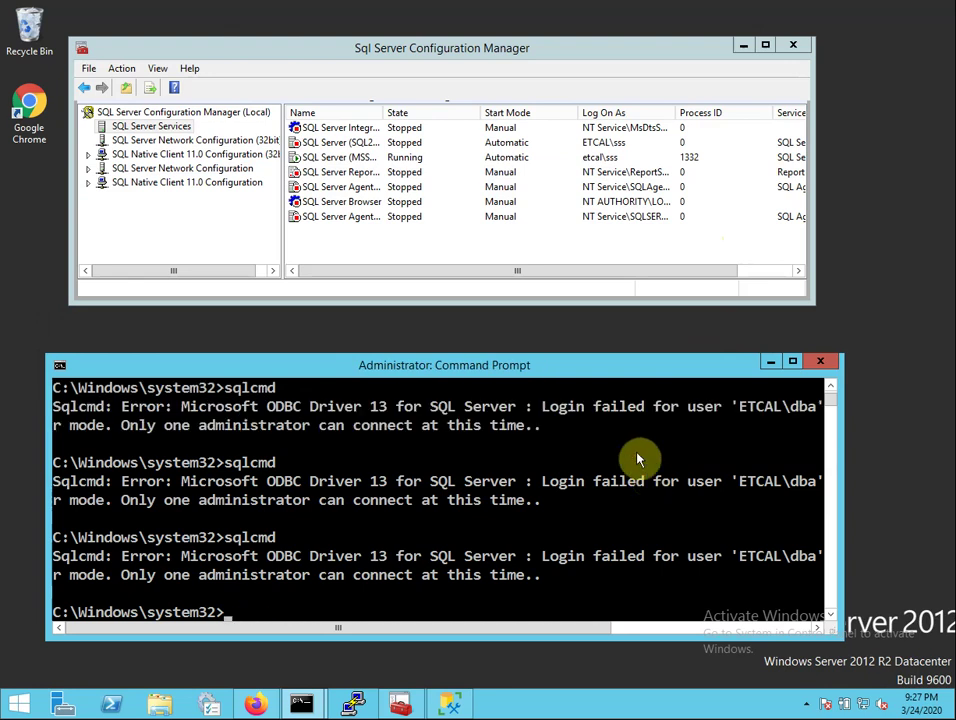
# Step: Restart the SQL Server (MSSQLSERVER) service and check the -m"SQLCMD" example in the single-user mode documentation in Firefox
pyautogui.click(347, 158)
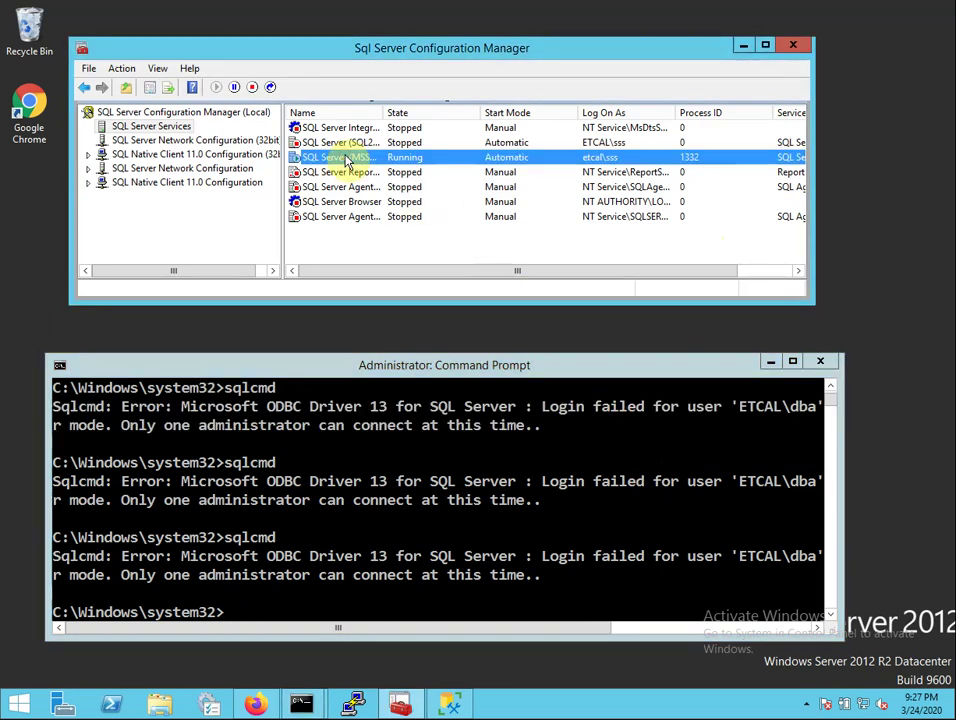
pyautogui.click(270, 88)
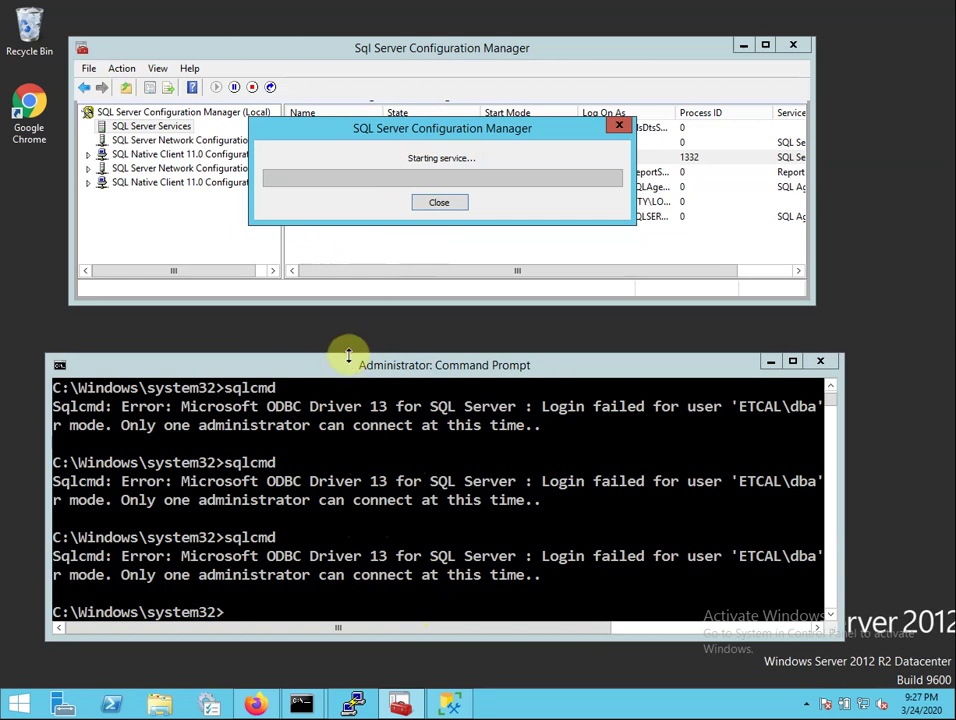
pyautogui.click(262, 705)
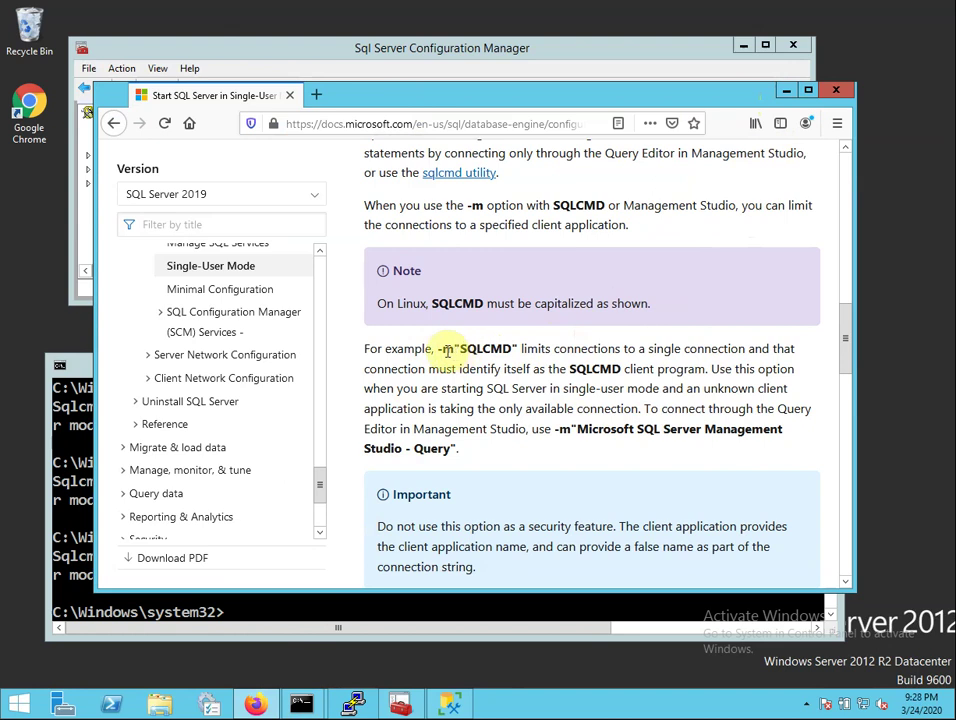
pyautogui.click(785, 95)
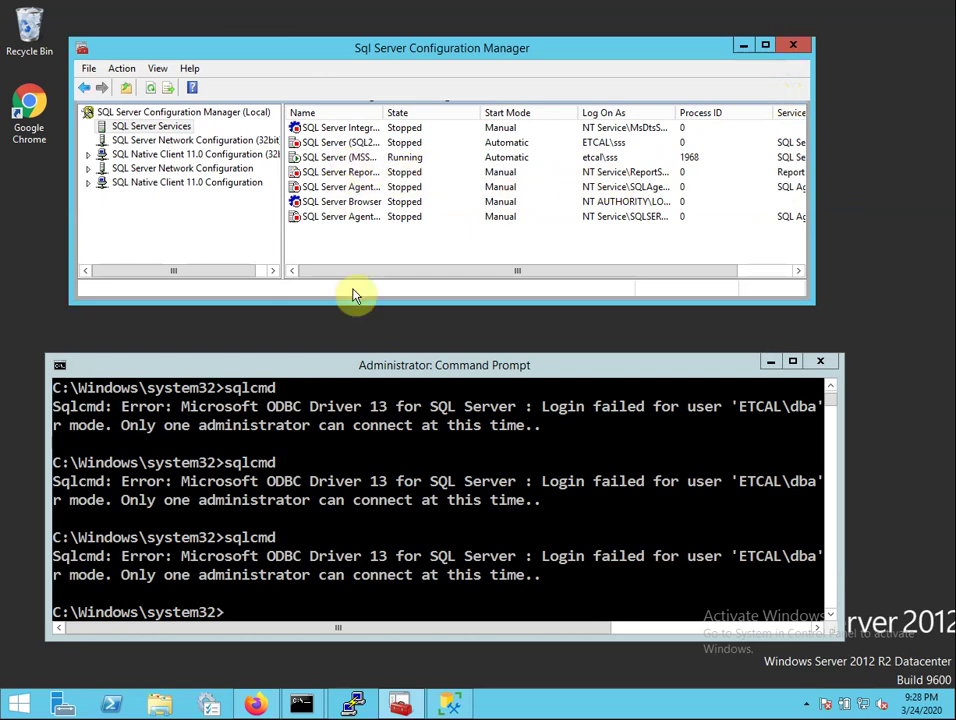
pyautogui.click(390, 472)
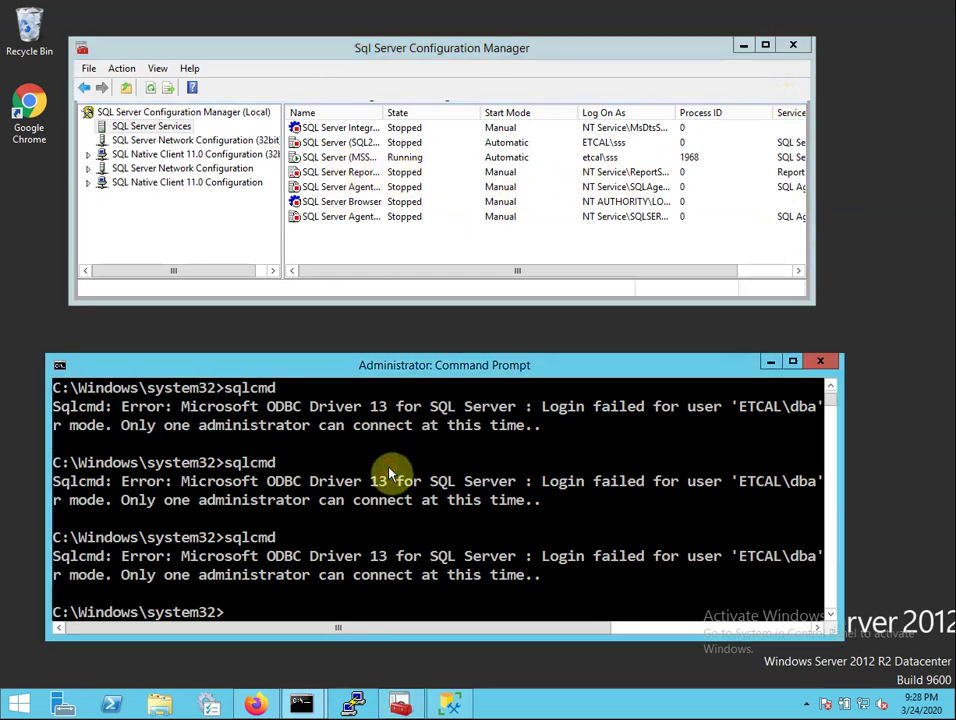
pyautogui.press('Up')
pyautogui.press('Escape')
# Step: Open the SQL Server (MSSQLSERVER) properties and take -m"SQLCMD" out of the existing startup parameters
pyautogui.click(343, 159)
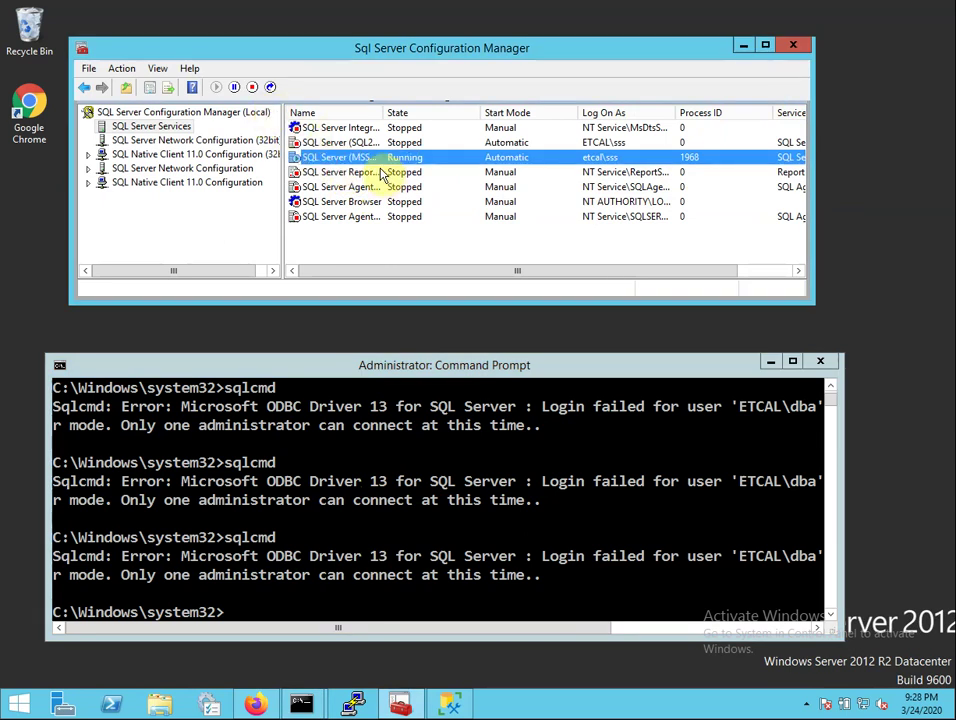
pyautogui.doubleClick(338, 158)
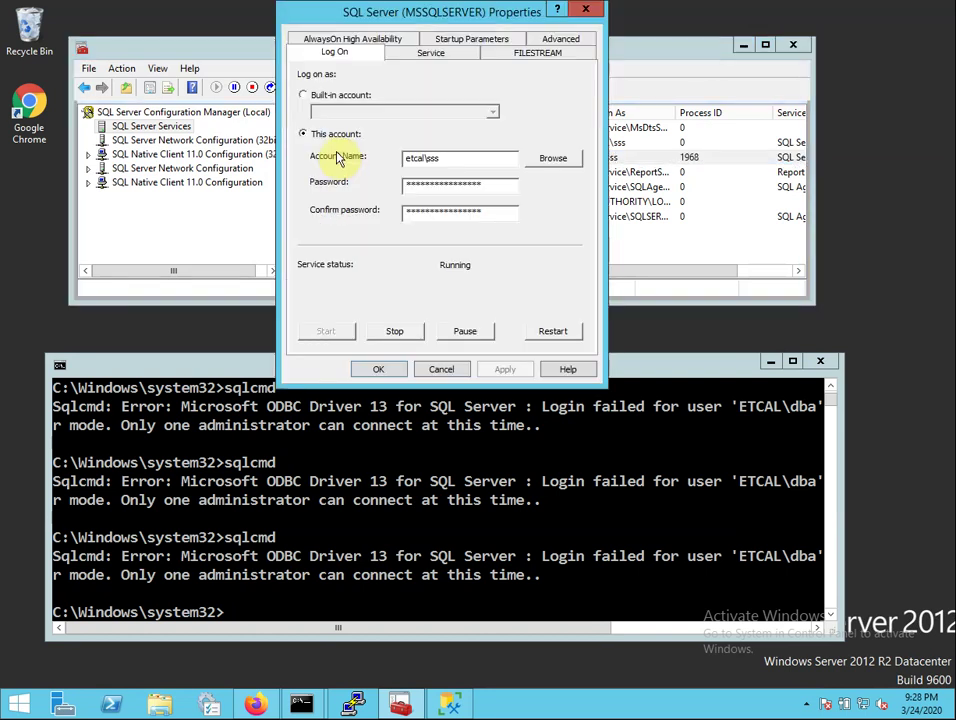
pyautogui.click(458, 40)
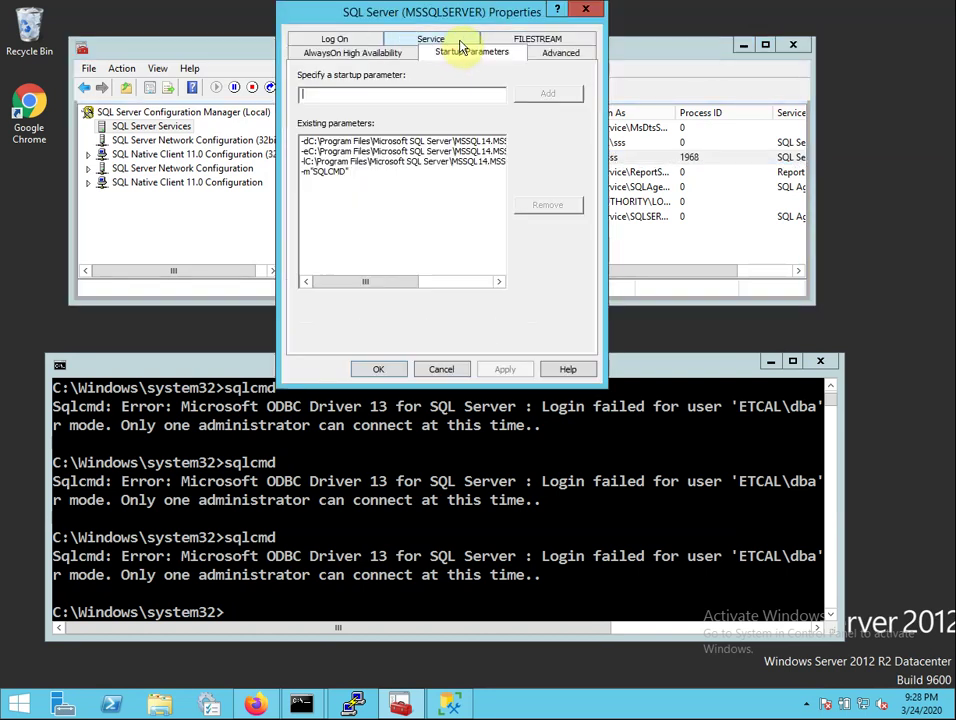
pyautogui.click(320, 173)
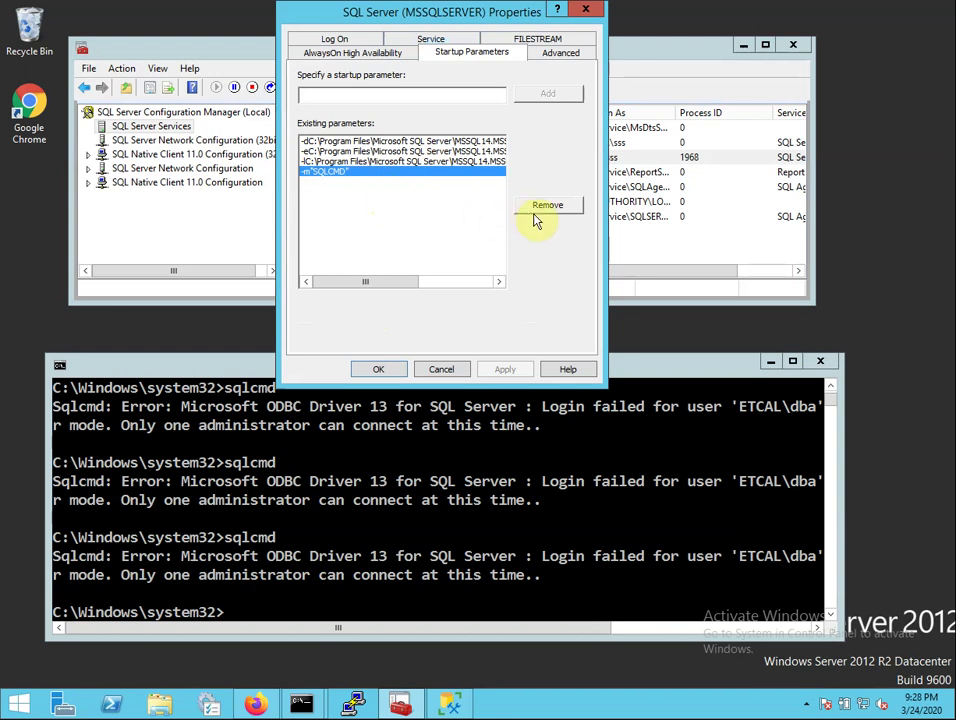
pyautogui.click(536, 208)
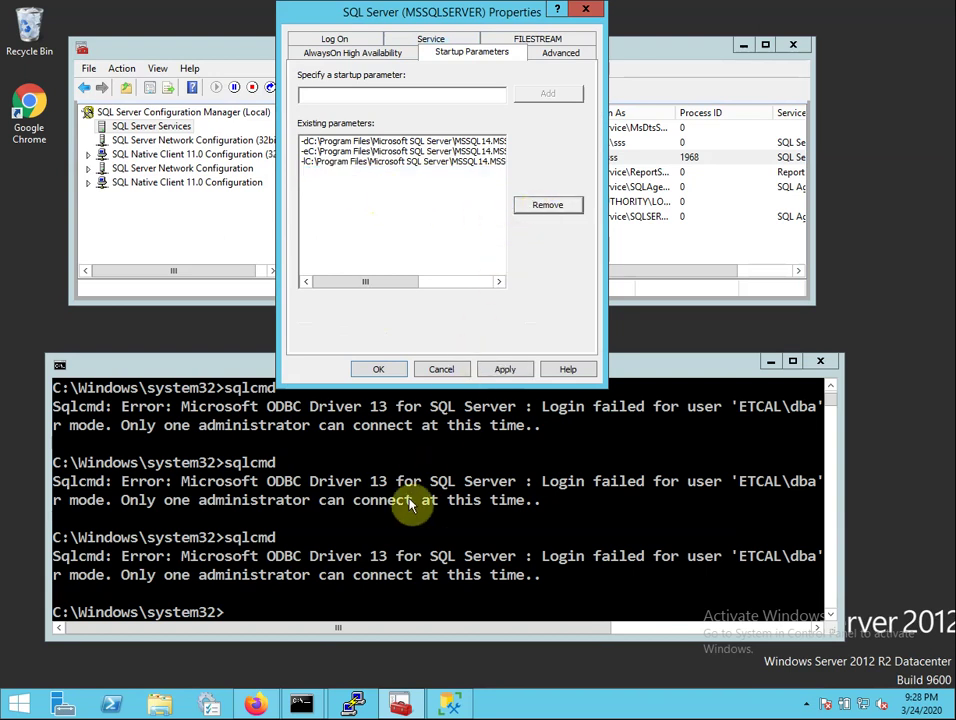
# Step: Switch to Firefox and copy the parameter -m"Microsoft SQL Server Management Studio - Query" from the documentation page
pyautogui.click(258, 705)
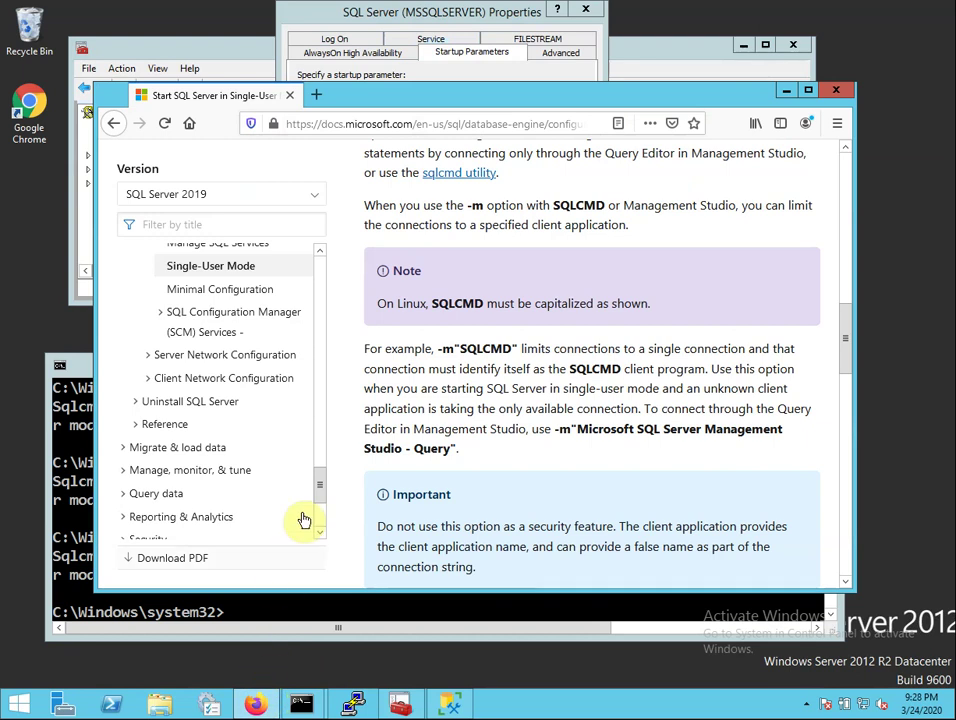
pyautogui.moveTo(555, 428); pyautogui.dragTo(551, 455)
pyautogui.moveTo(463, 455); pyautogui.dragTo(505, 465)
pyautogui.hotkey('ctrl', 'c')
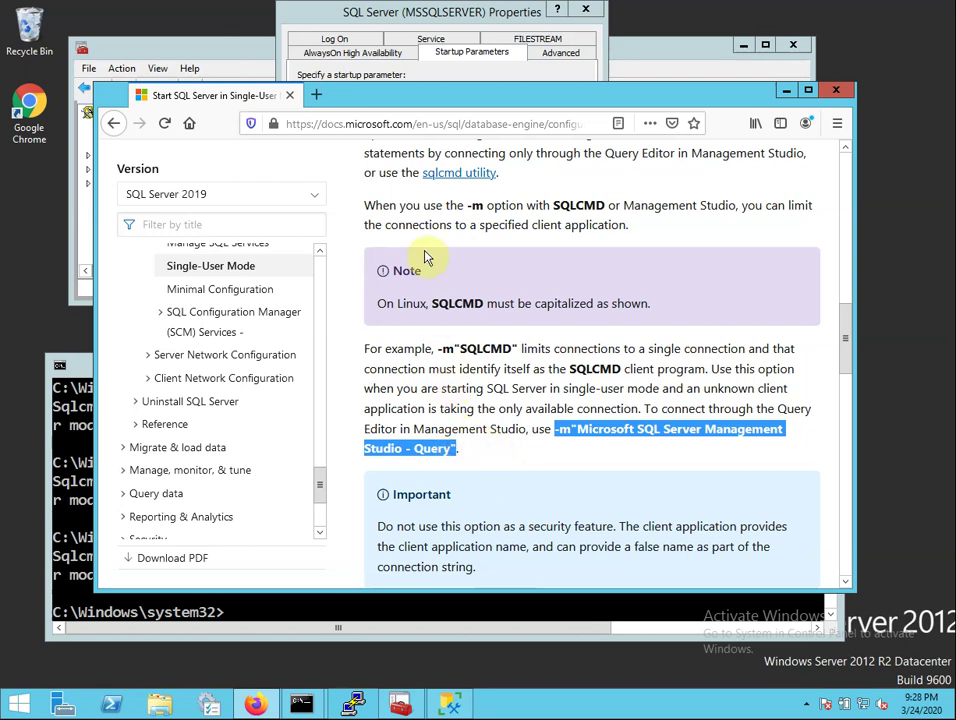
# Step: Try to add the copied -m"Microsoft SQL Server Management Studio - Query" as a startup parameter, then discard the property changes
pyautogui.click(367, 8)
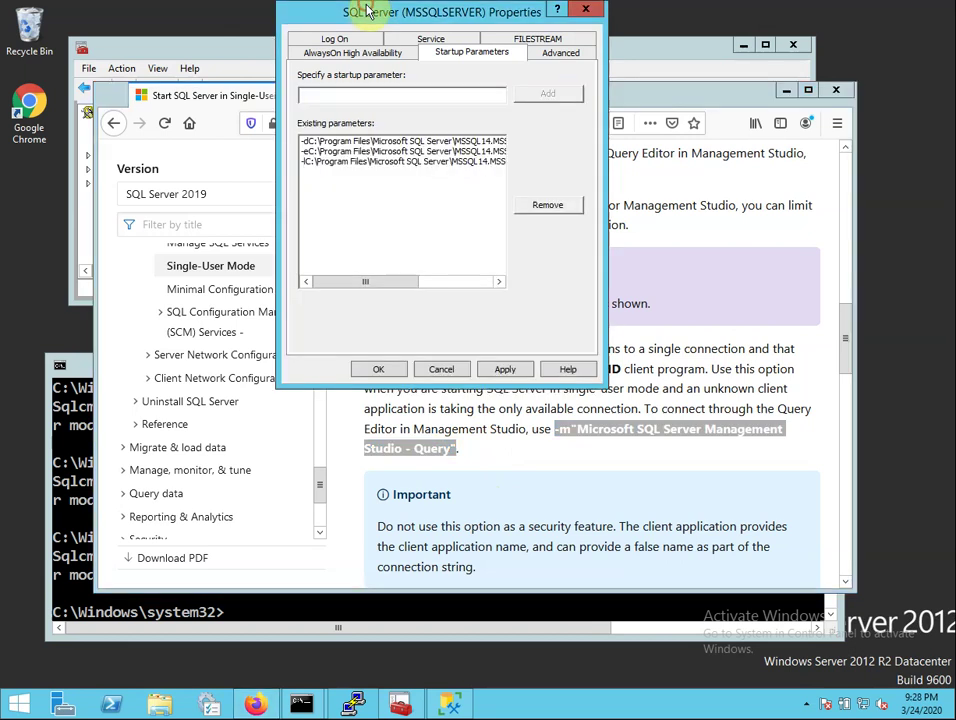
pyautogui.click(366, 97)
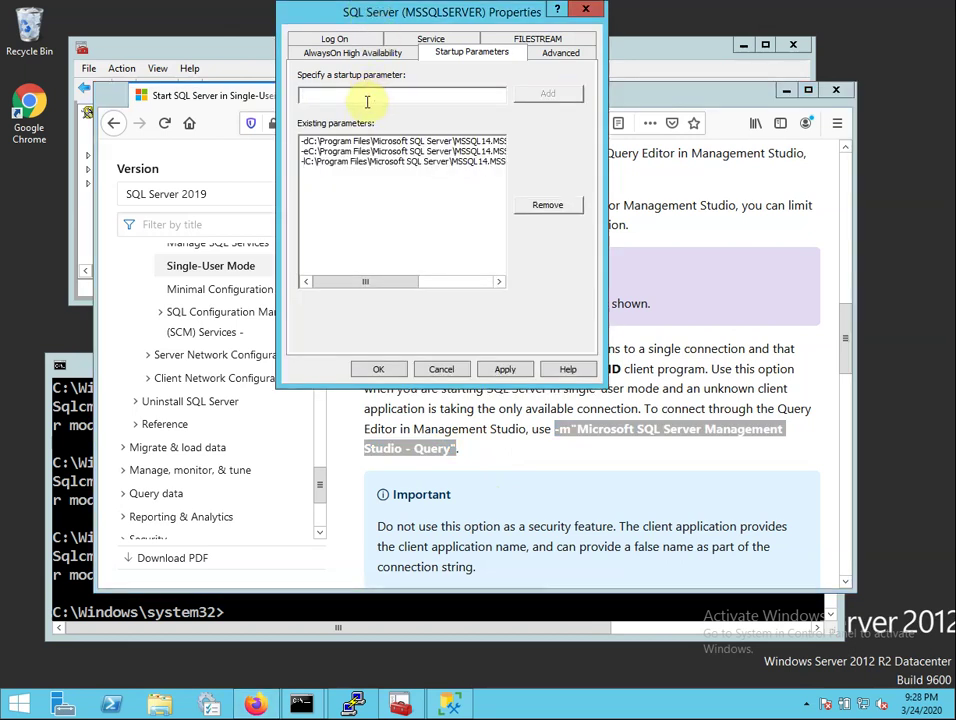
pyautogui.hotkey('ctrl', 'v')
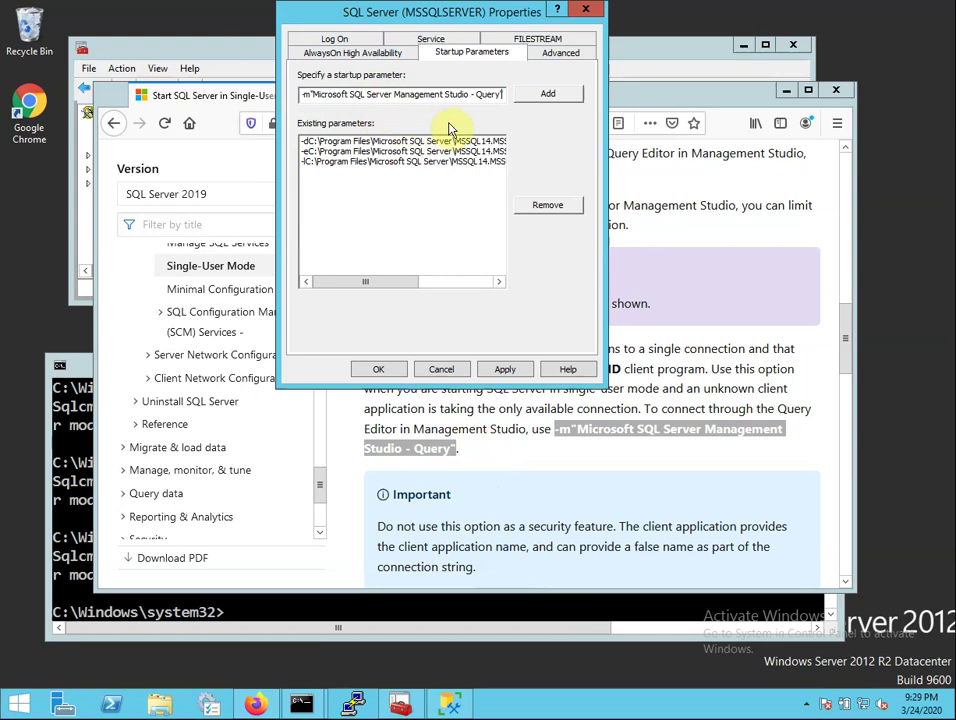
pyautogui.click(548, 96)
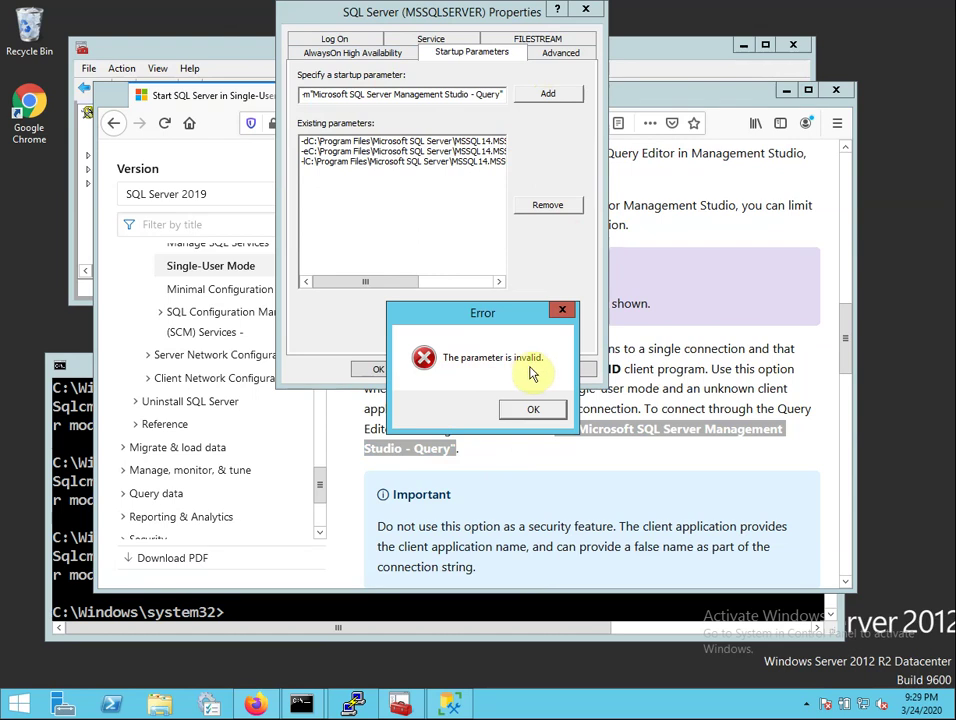
pyautogui.click(533, 411)
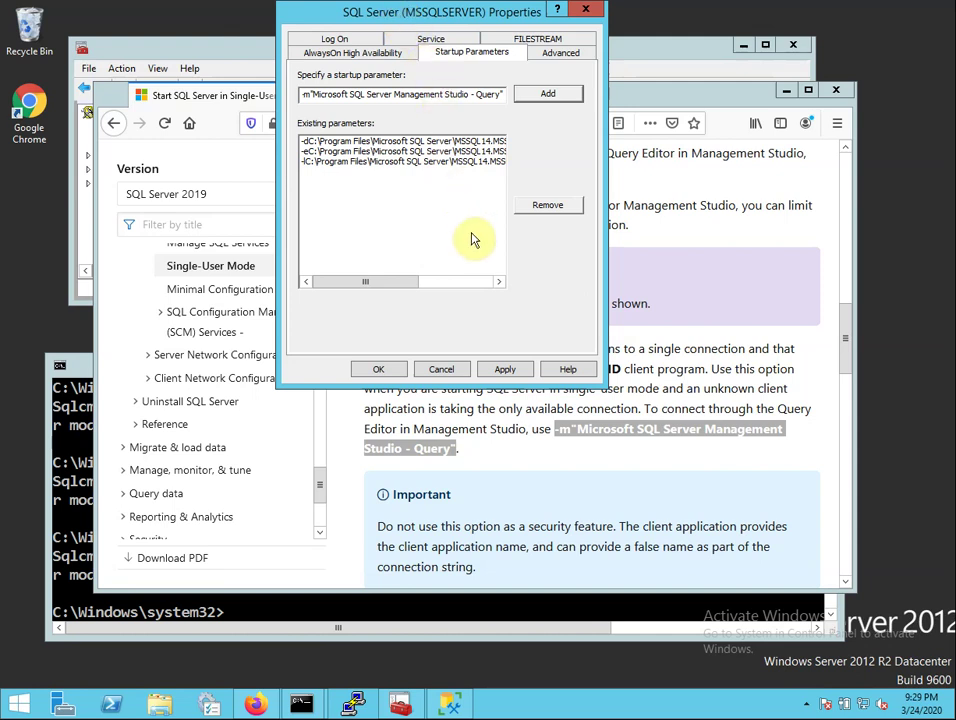
pyautogui.click(447, 372)
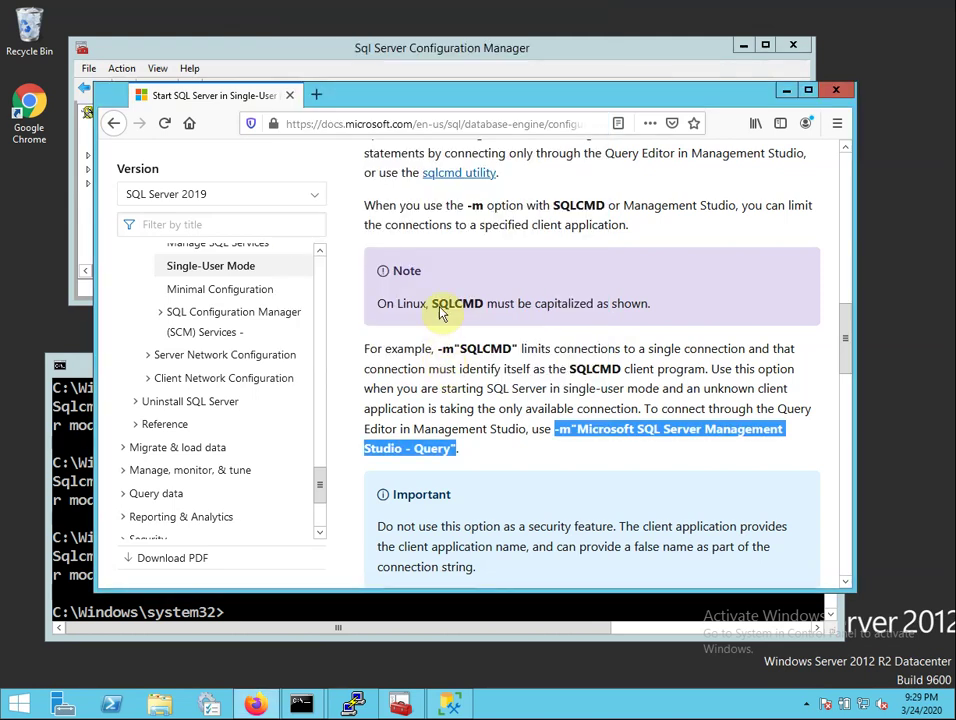
# Step: Remove the -m"SQLCMD" startup parameter from SQL Server (MSSQLSERVER), apply the change and restart the service
pyautogui.click(459, 58)
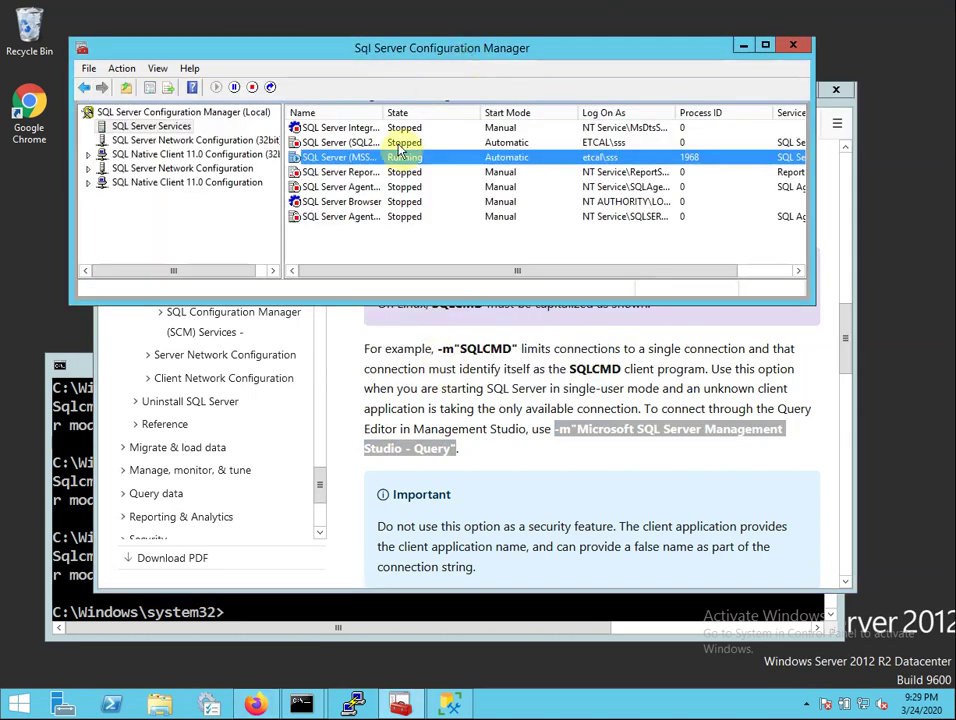
pyautogui.doubleClick(330, 160)
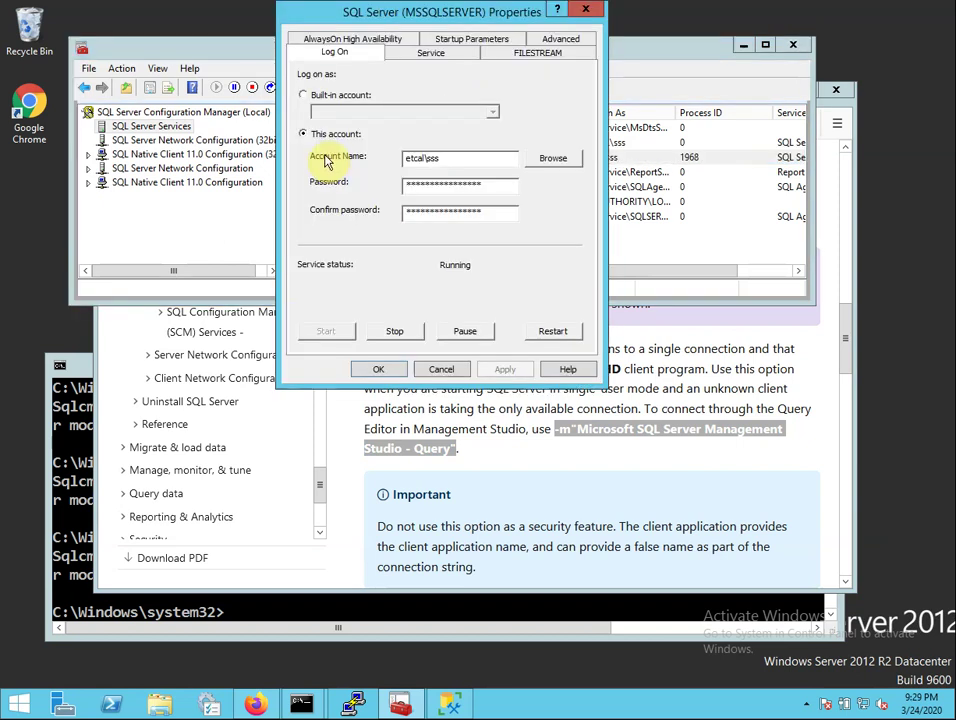
pyautogui.click(490, 42)
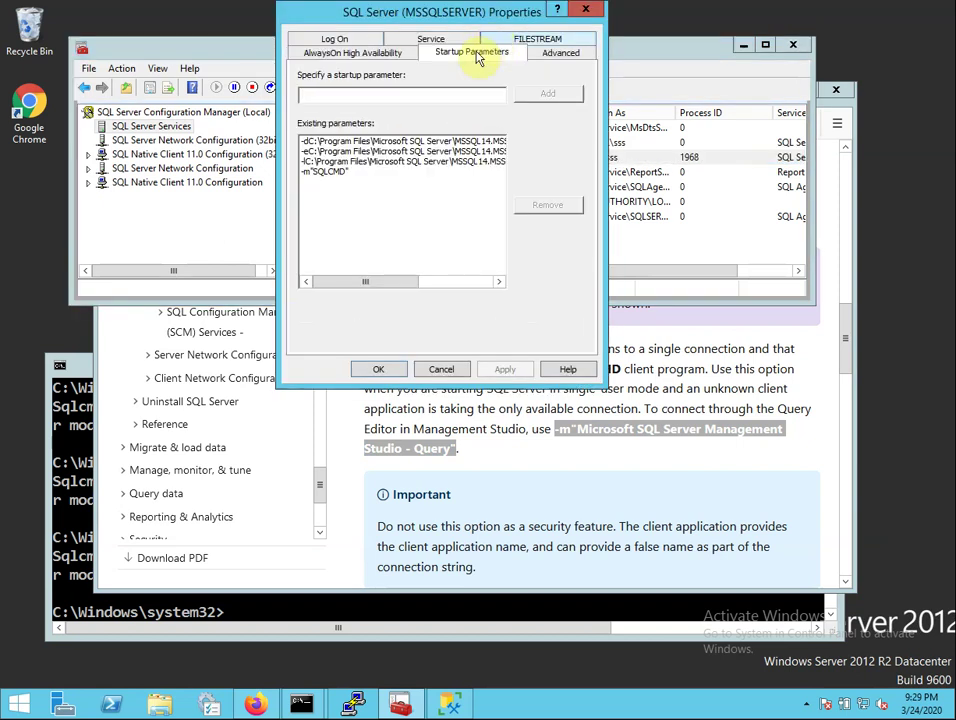
pyautogui.click(340, 174)
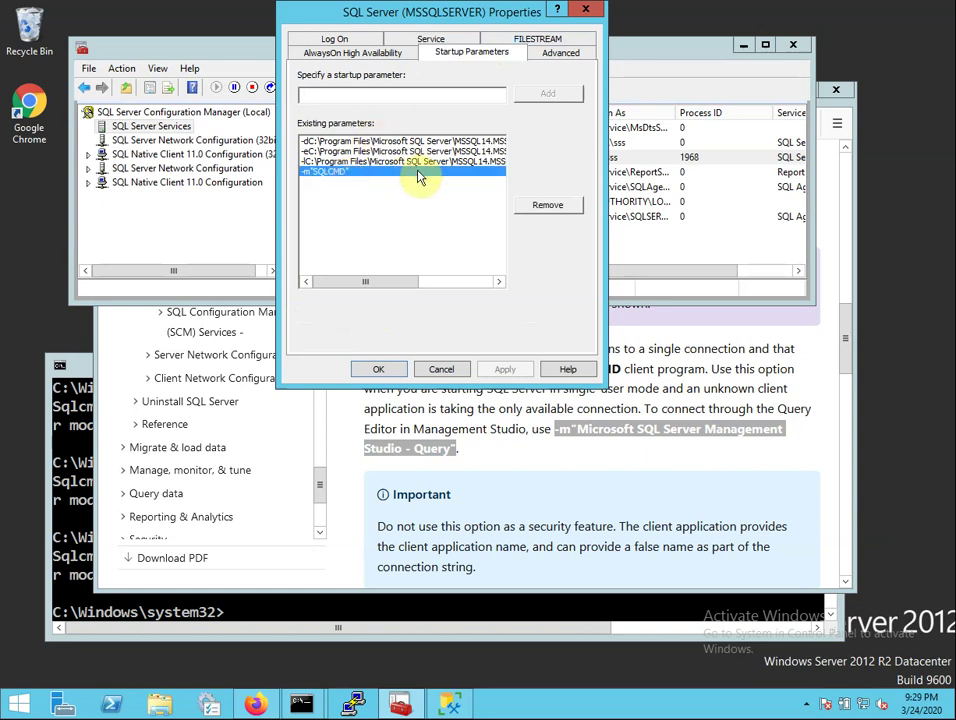
pyautogui.click(548, 208)
pyautogui.click(505, 367)
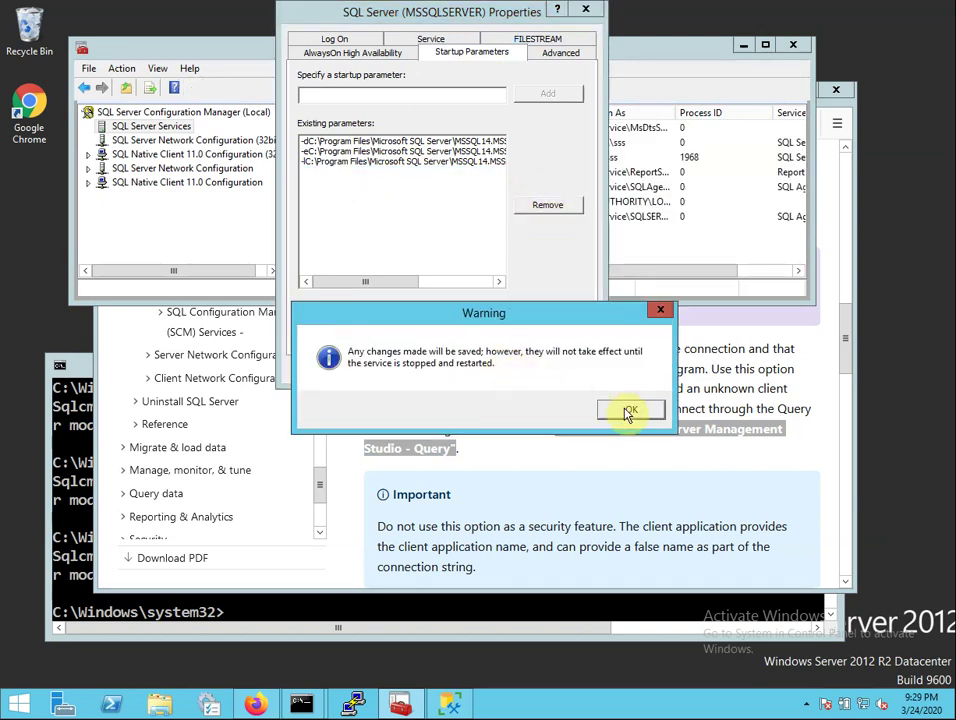
pyautogui.click(630, 411)
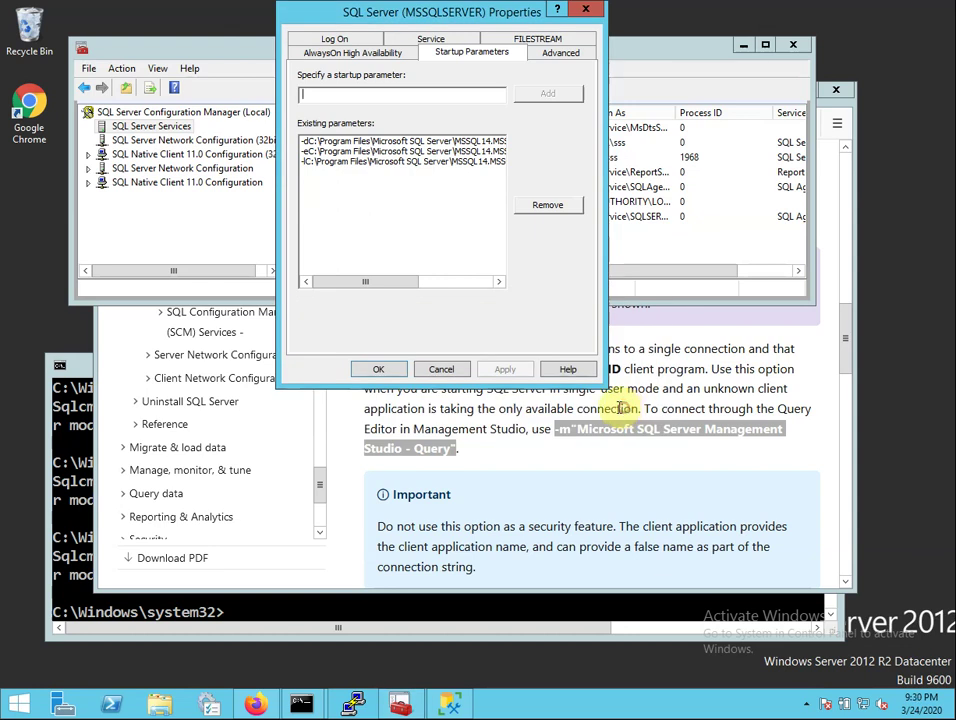
pyautogui.click(385, 370)
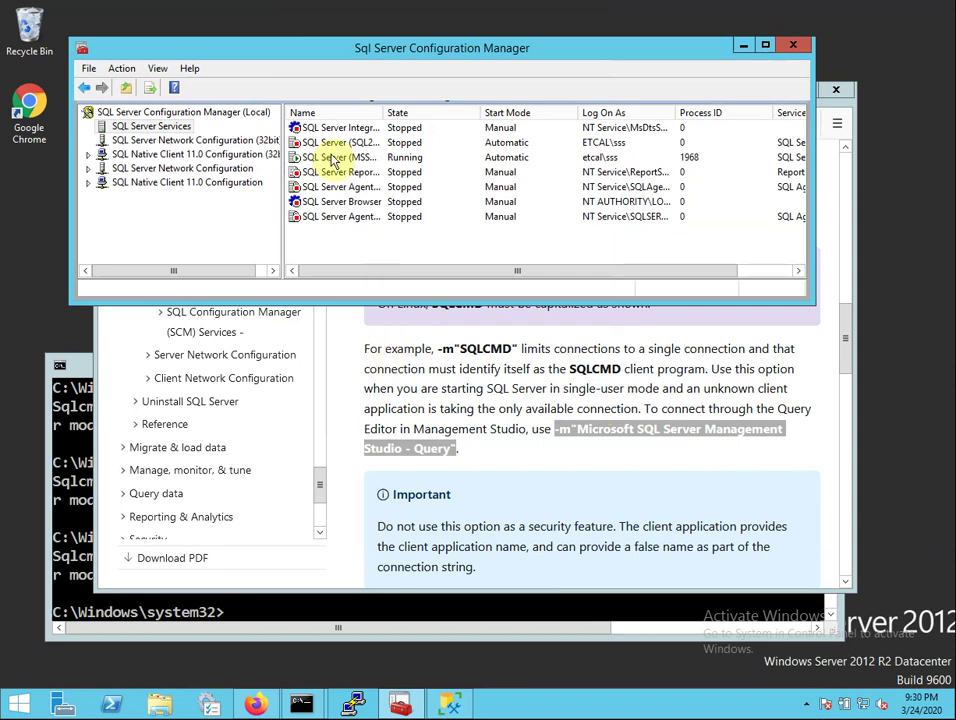
pyautogui.click(333, 158)
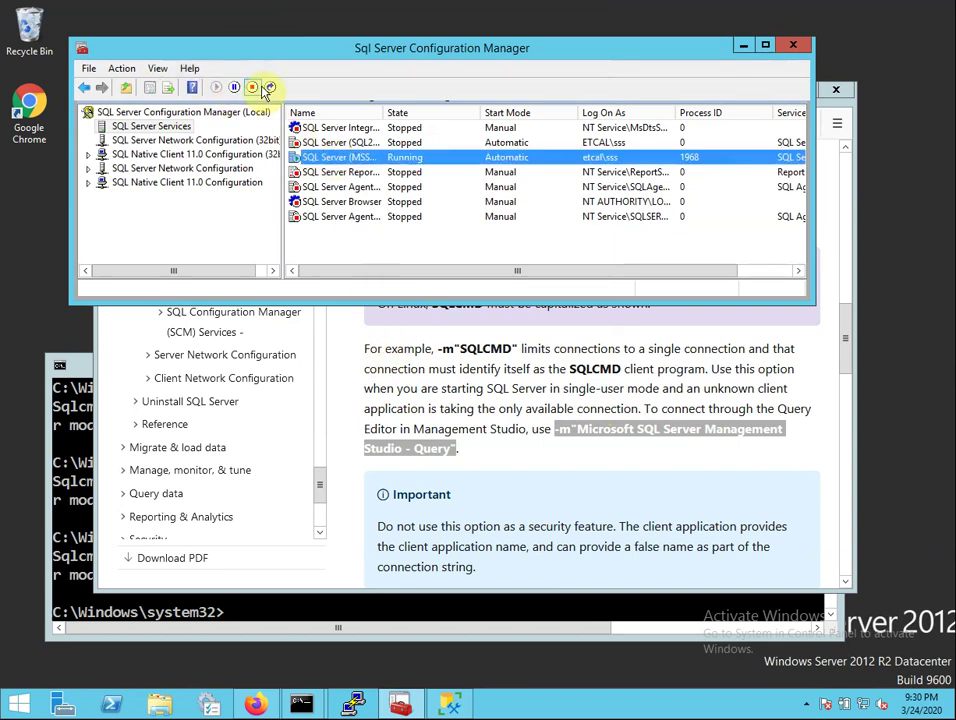
pyautogui.click(269, 89)
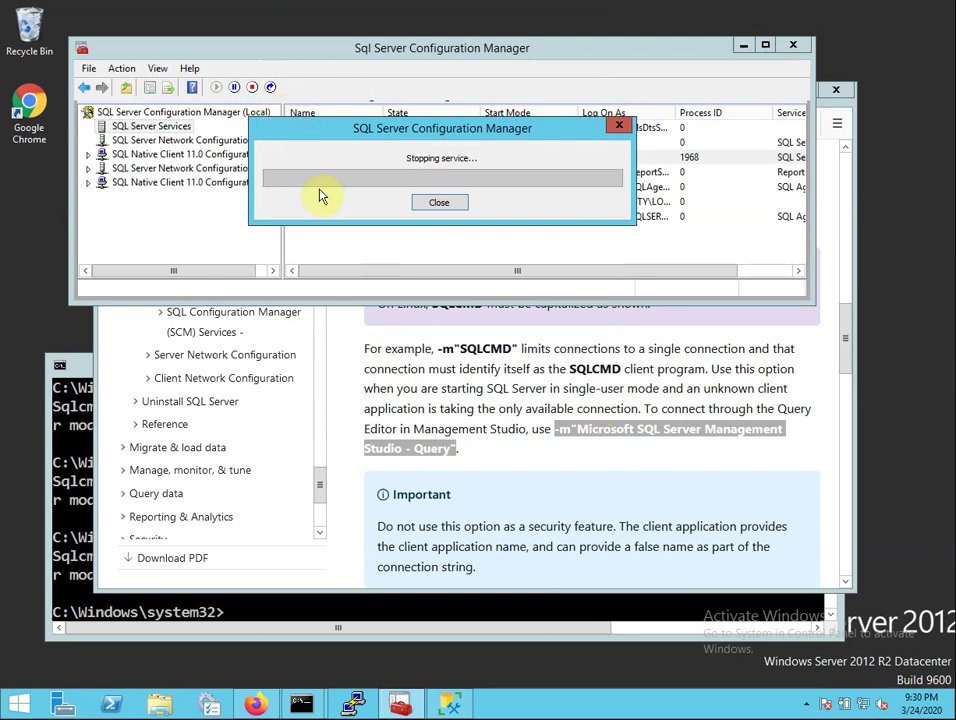
# Step: List the running Windows services with net start in the administrator Command Prompt
pyautogui.click(80, 460)
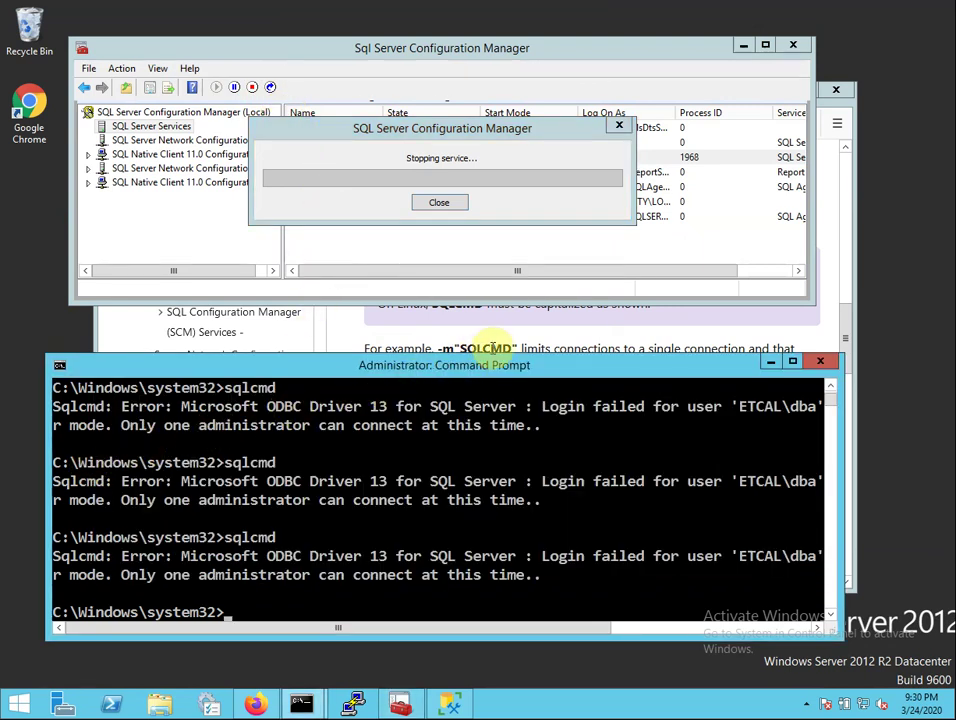
pyautogui.moveTo(494, 357); pyautogui.dragTo(500, 319)
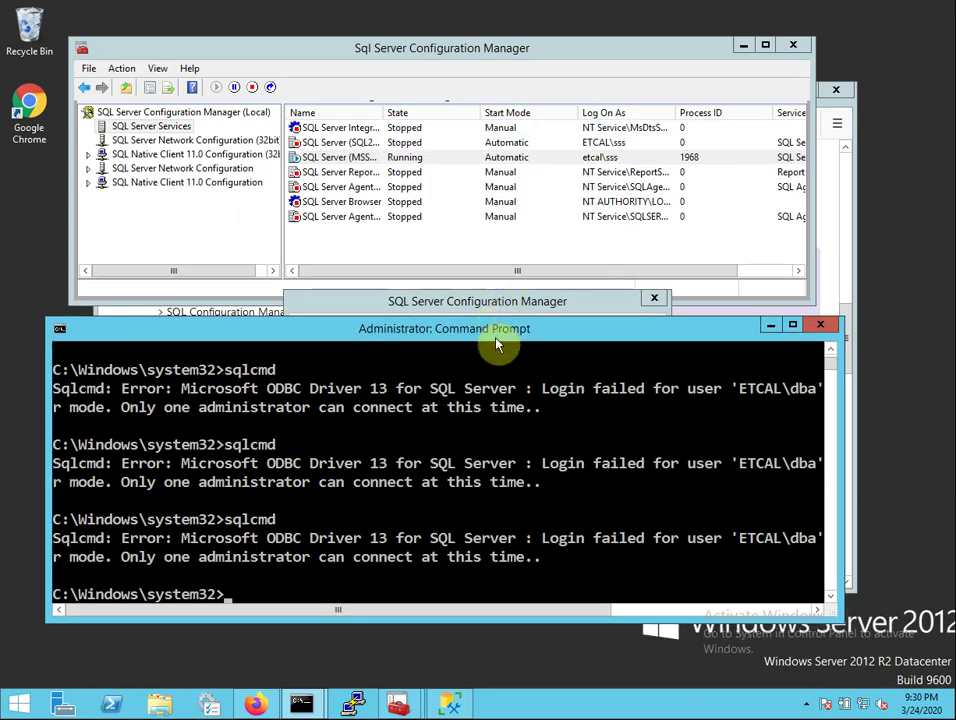
pyautogui.moveTo(427, 333); pyautogui.dragTo(415, 361)
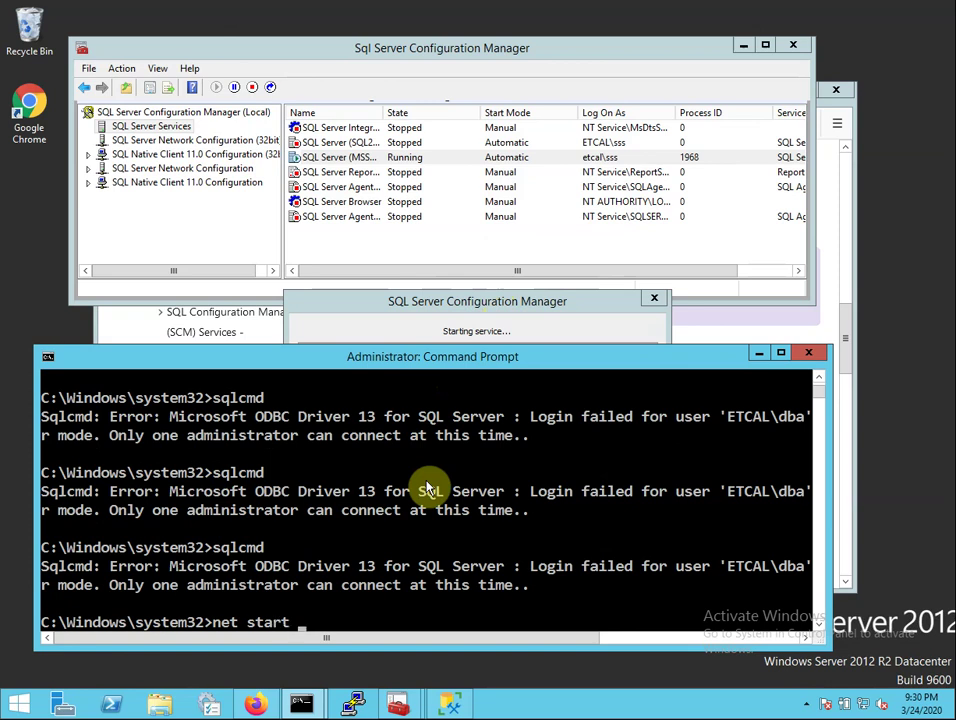
pyautogui.press('Return')
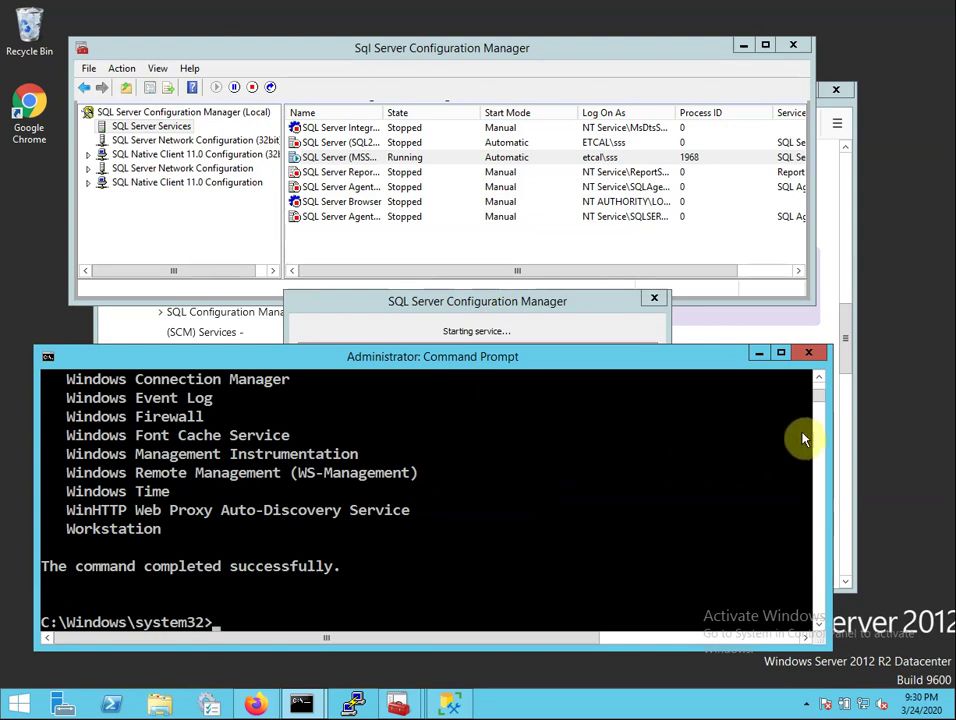
# Step: Find SQL Server (MSSQLSERVER) in the list of running services and copy its instance name from the console output
pyautogui.scroll(8, 820, 383)
pyautogui.scroll(3, 820, 383)
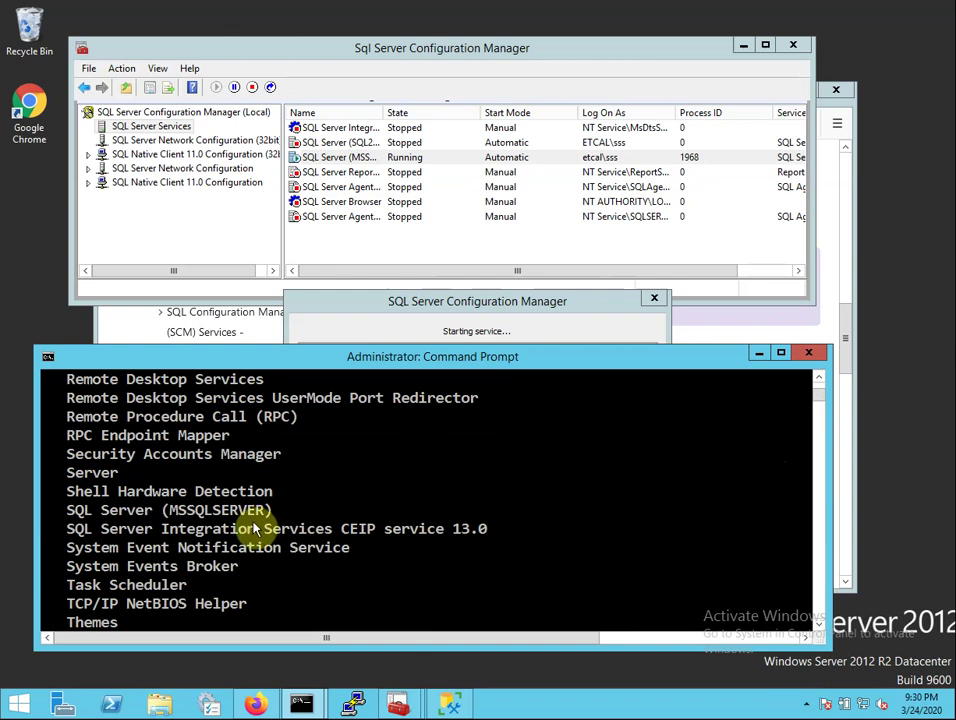
pyautogui.click(72, 512)
pyautogui.moveTo(72, 512); pyautogui.dragTo(277, 512)
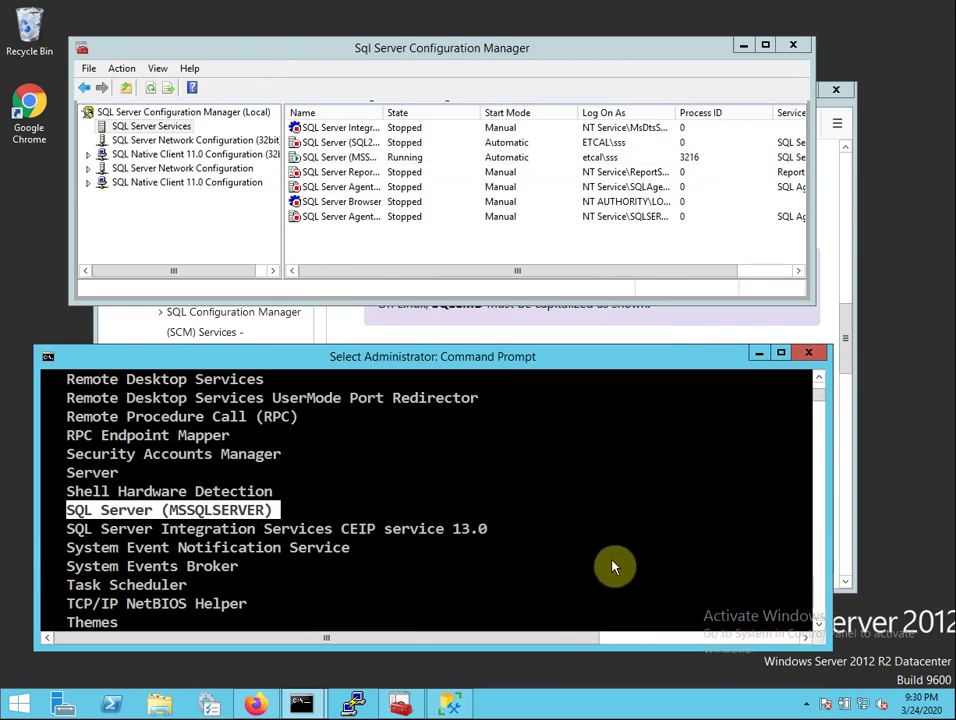
pyautogui.moveTo(254, 510); pyautogui.dragTo(240, 510)
pyautogui.moveTo(170, 510); pyautogui.dragTo(258, 510)
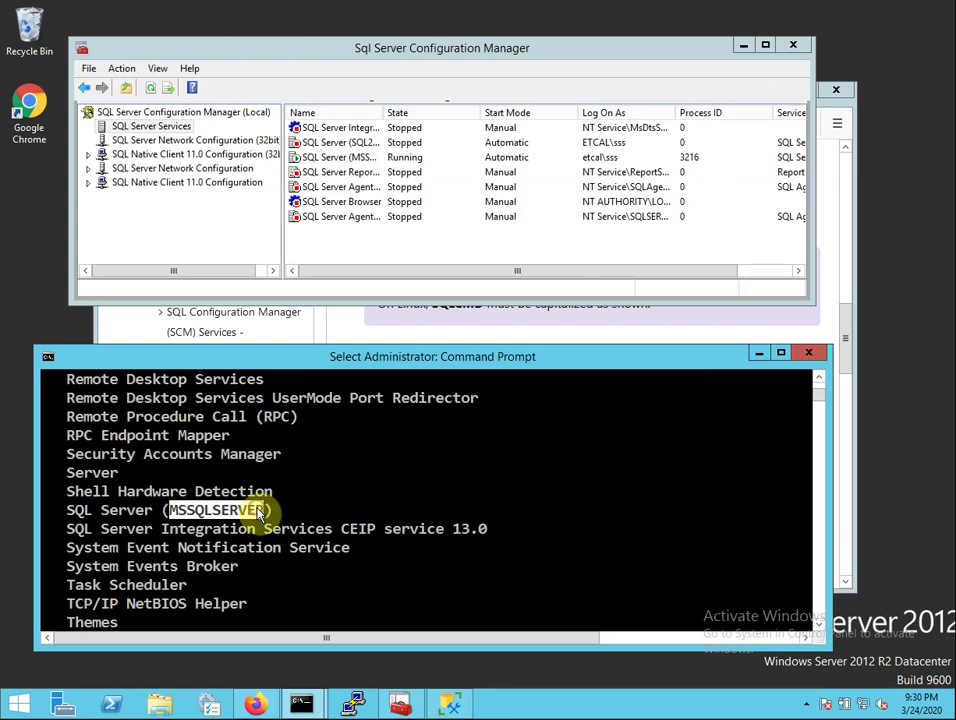
pyautogui.rightClick(258, 510)
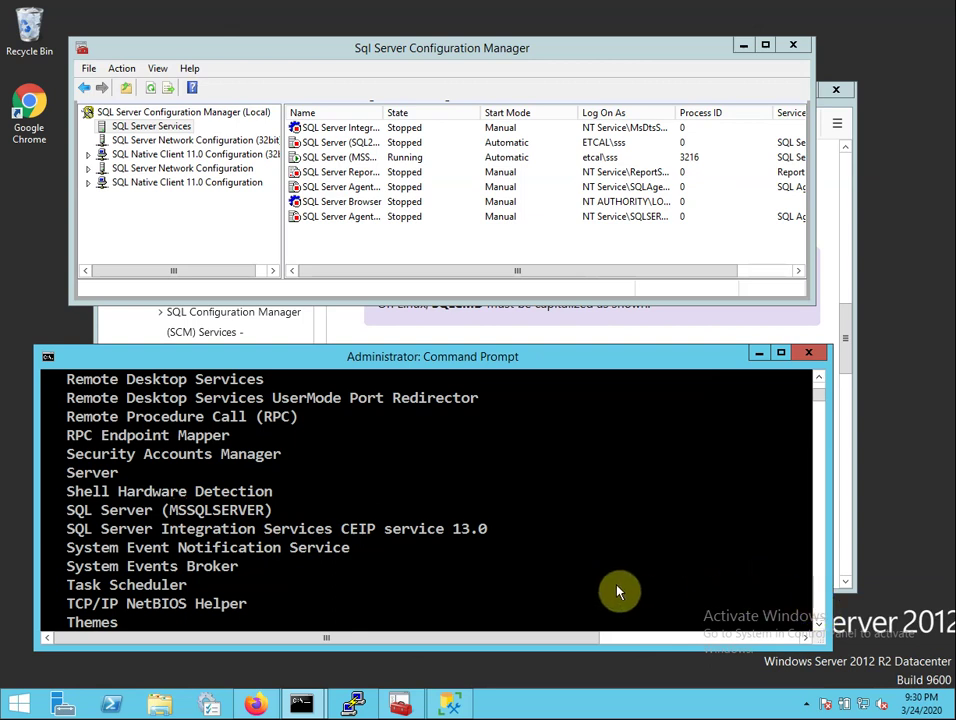
# Step: Stop the default SQL Server instance from the administrator Command Prompt with net stop MSSQLSERVER
pyautogui.click(335, 158)
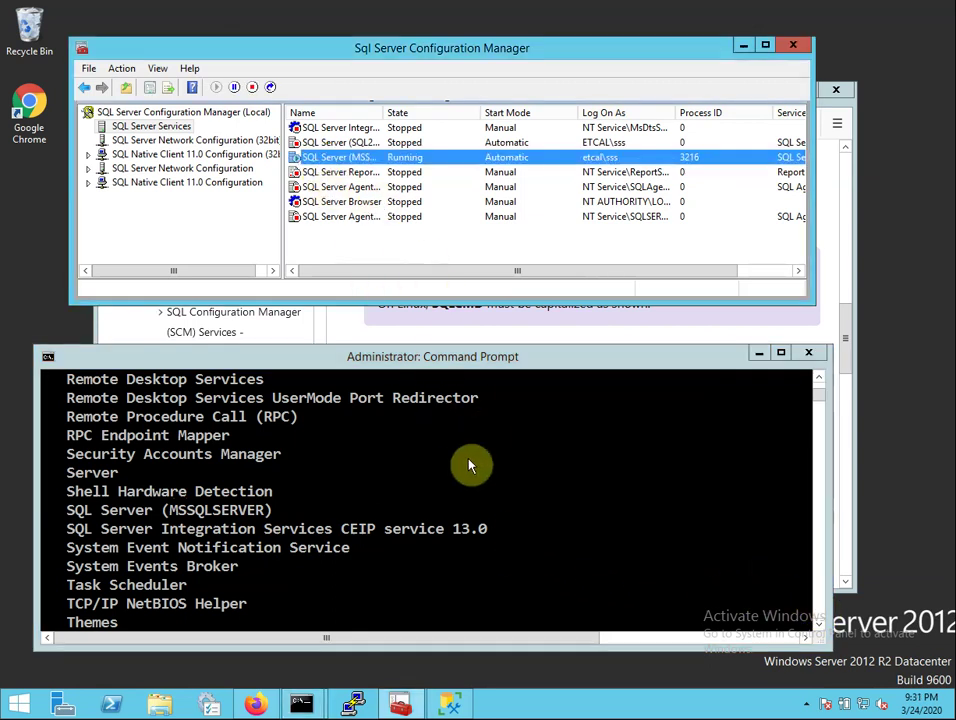
pyautogui.click(487, 523)
pyautogui.press('Return')
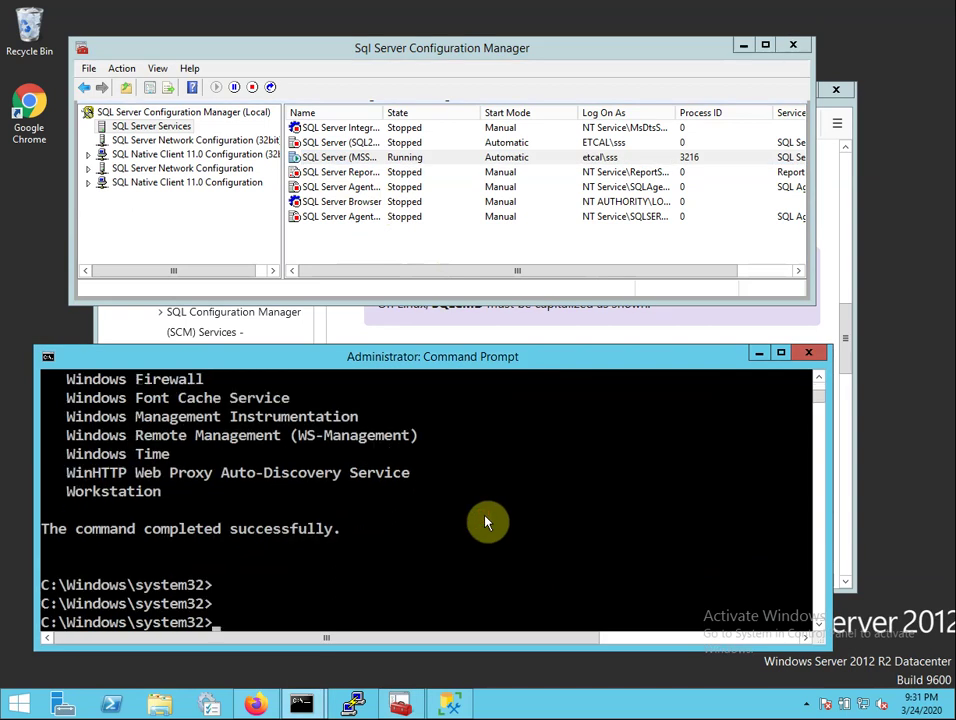
pyautogui.write('net start')
pyautogui.press('BackSpace')
pyautogui.press('BackSpace')
pyautogui.press('BackSpace')
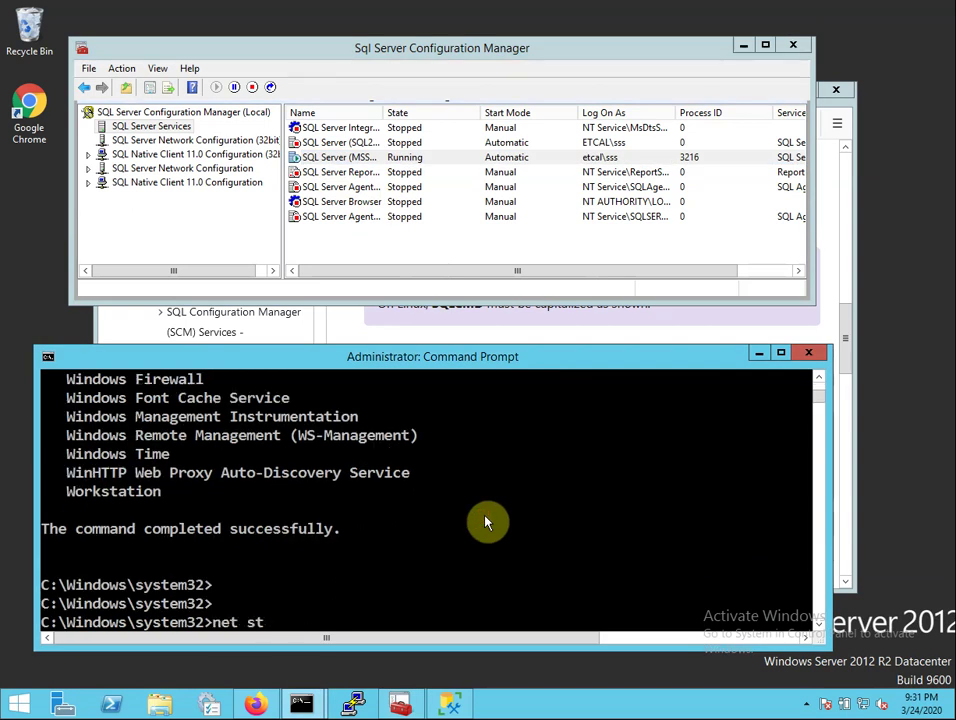
pyautogui.write('op MSSQLSERVER')
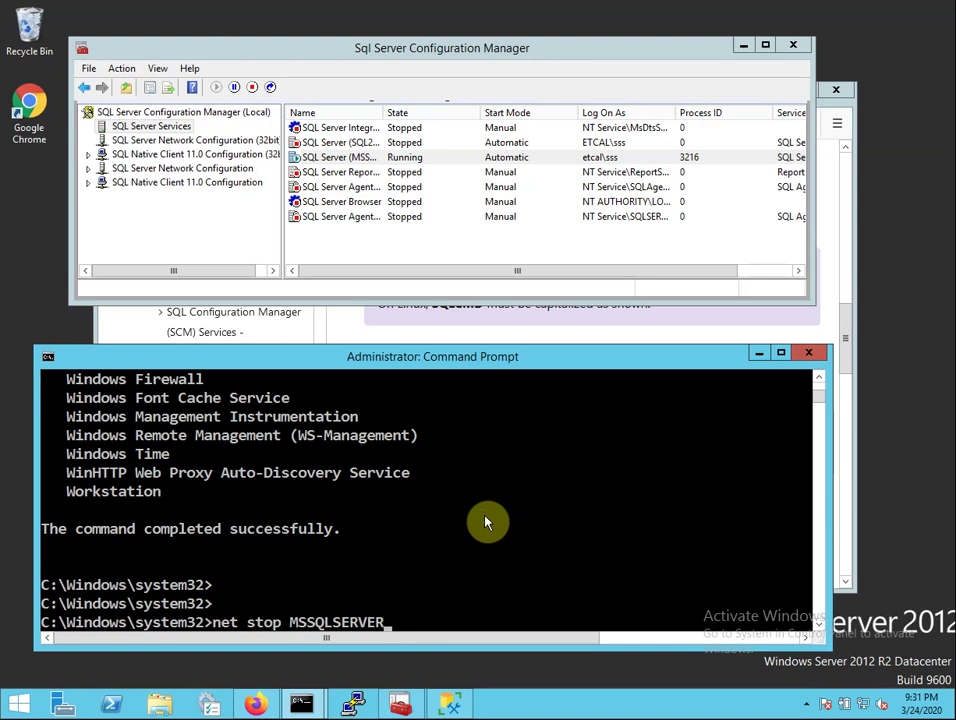
pyautogui.press('Return')
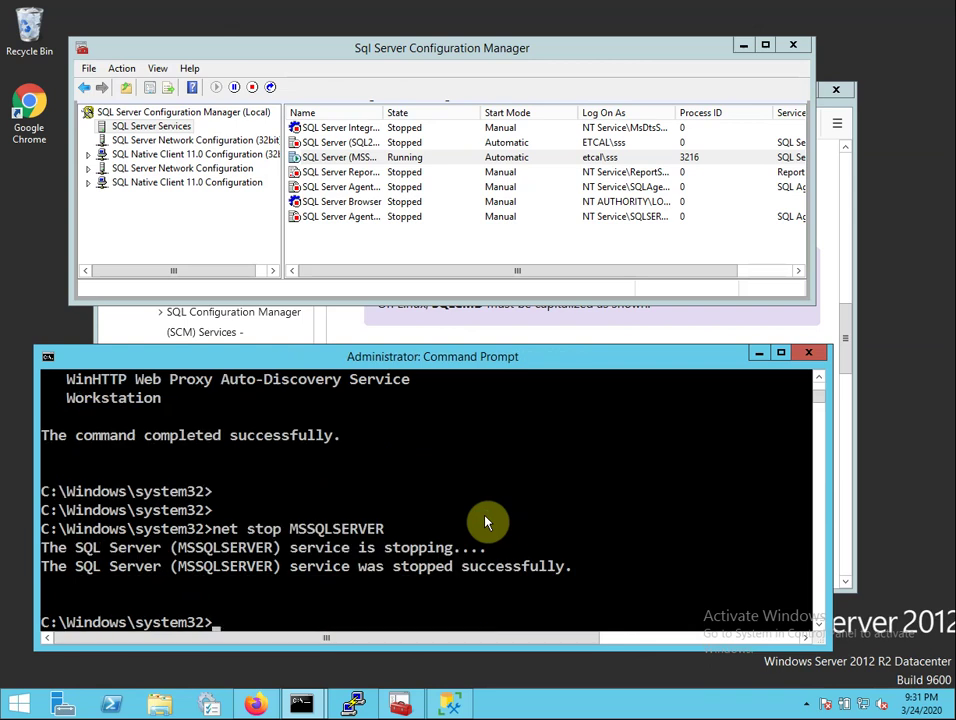
# Step: Start the default instance in single-user mode from the administrator Command Prompt with net start MSSQLSERVER /m
pyautogui.press('Up')
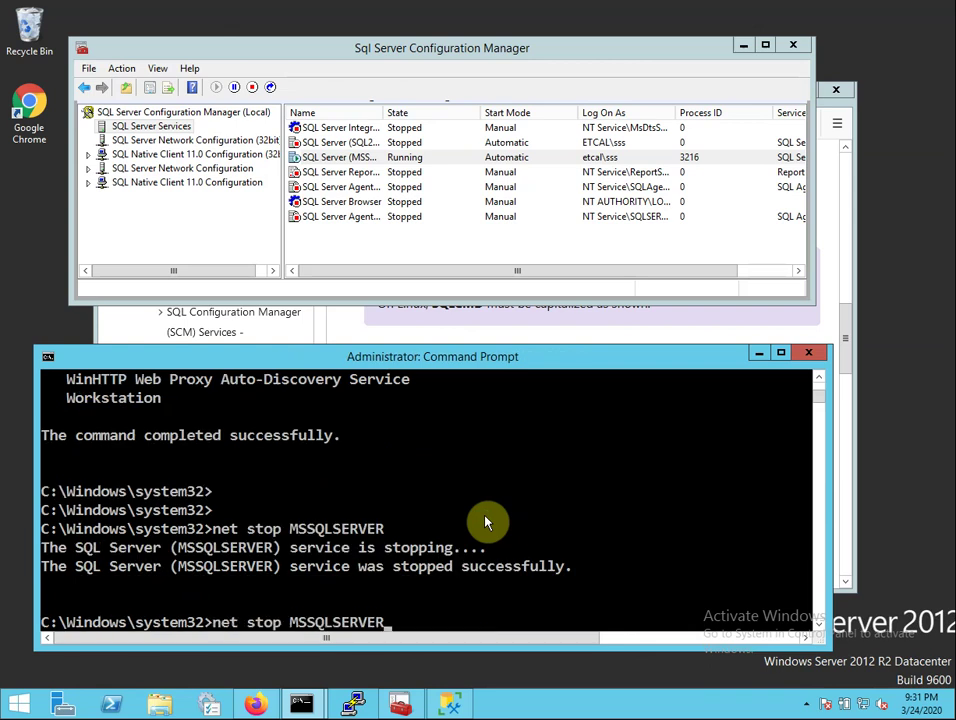
pyautogui.write('/')
pyautogui.write('m')
pyautogui.press('Left')
pyautogui.press('Left')
pyautogui.press('Left')
pyautogui.press('Left')
pyautogui.press('Left')
pyautogui.press('Left')
pyautogui.press('Left')
pyautogui.press('Left')
pyautogui.press('Left')
pyautogui.press('Left')
pyautogui.press('Left')
pyautogui.press('Left')
pyautogui.press('Left')
pyautogui.press('Left')
pyautogui.press('Left')
pyautogui.press('Left')
pyautogui.press('Left')
pyautogui.press('BackSpace')
pyautogui.press('BackSpace')
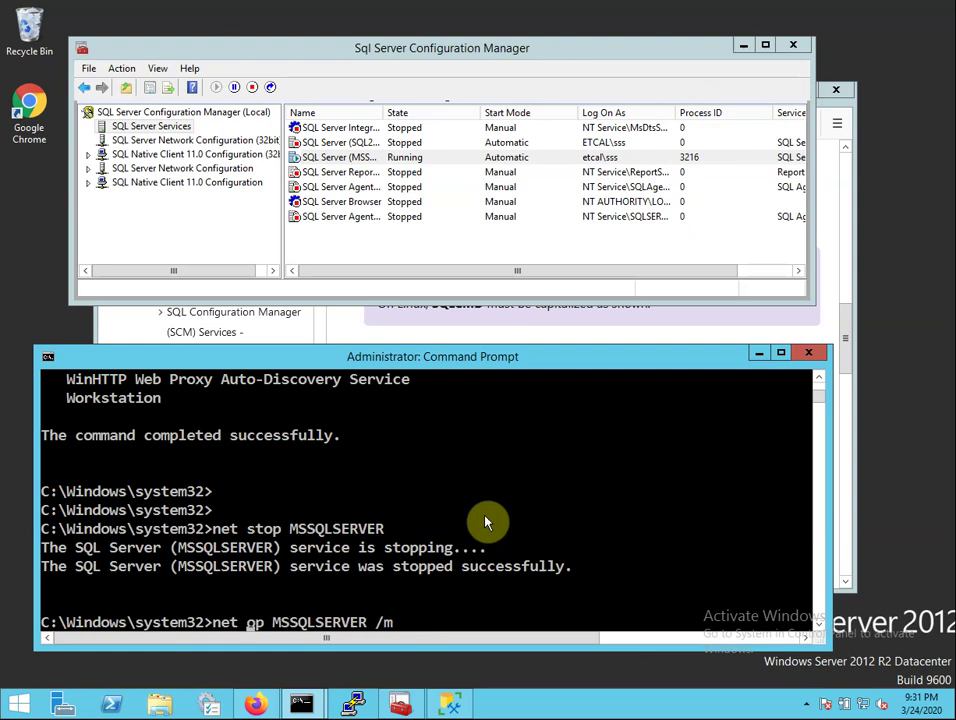
pyautogui.press('Delete')
pyautogui.press('Delete')
pyautogui.write('start')
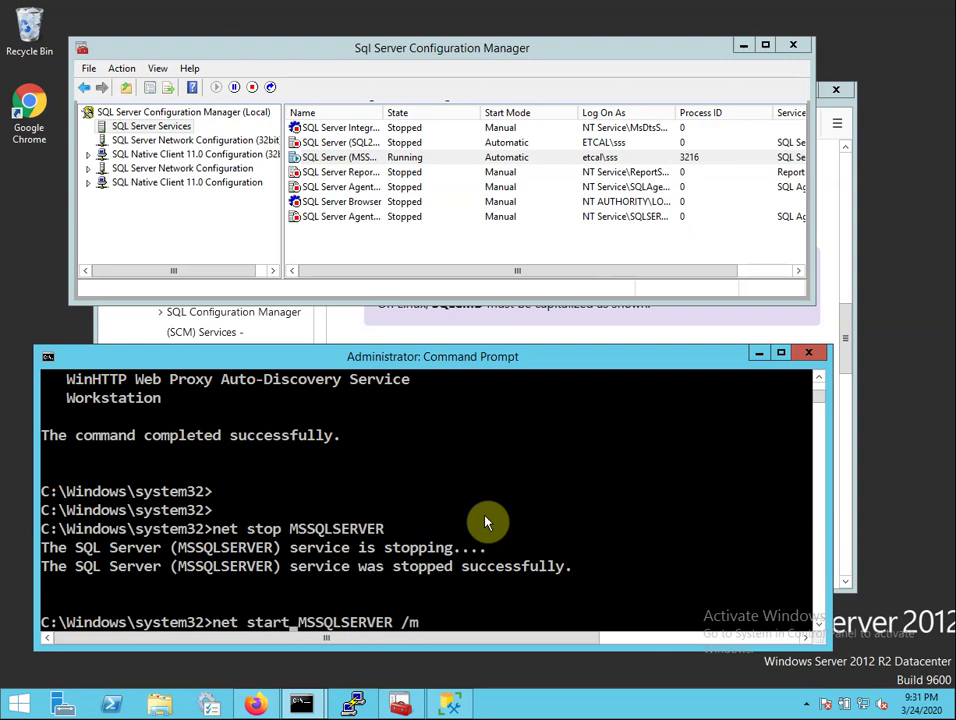
pyautogui.press('Right')
pyautogui.press('Right')
pyautogui.press('Right')
pyautogui.press('Right')
pyautogui.press('Right')
pyautogui.press('Right')
pyautogui.press('Right')
pyautogui.press('Right')
pyautogui.press('Right')
pyautogui.press('Right')
pyautogui.press('Right')
pyautogui.press('Right')
pyautogui.press('Right')
pyautogui.press('Right')
pyautogui.press('Right')
pyautogui.press('Return')
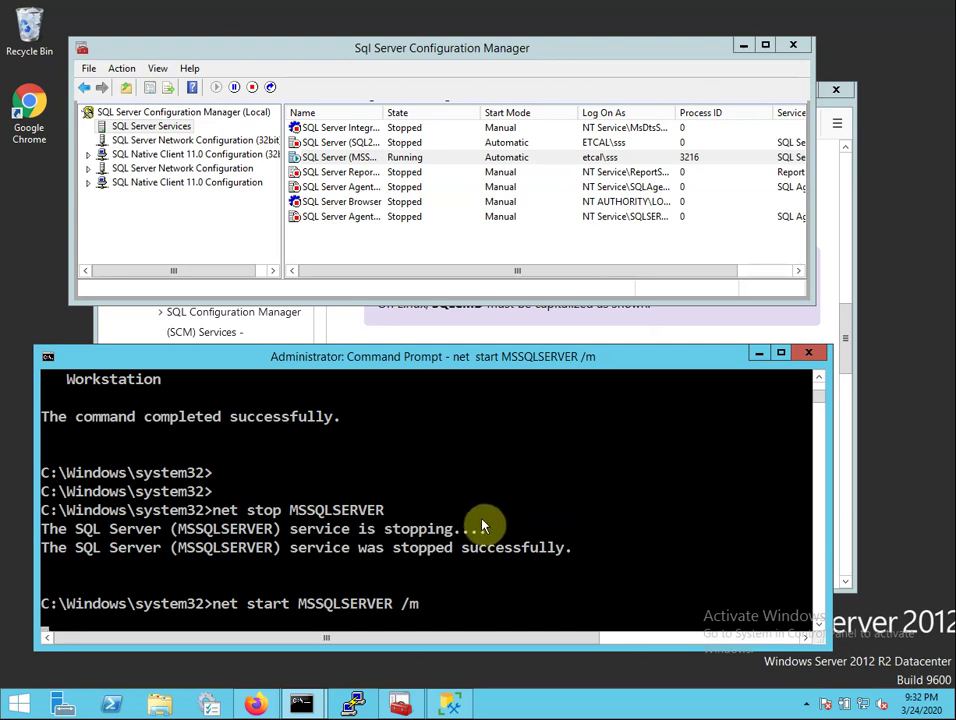
# Step: Switch to the non-administrator Command Prompt and open a sqlcmd session on the default instance
pyautogui.moveTo(325, 696)
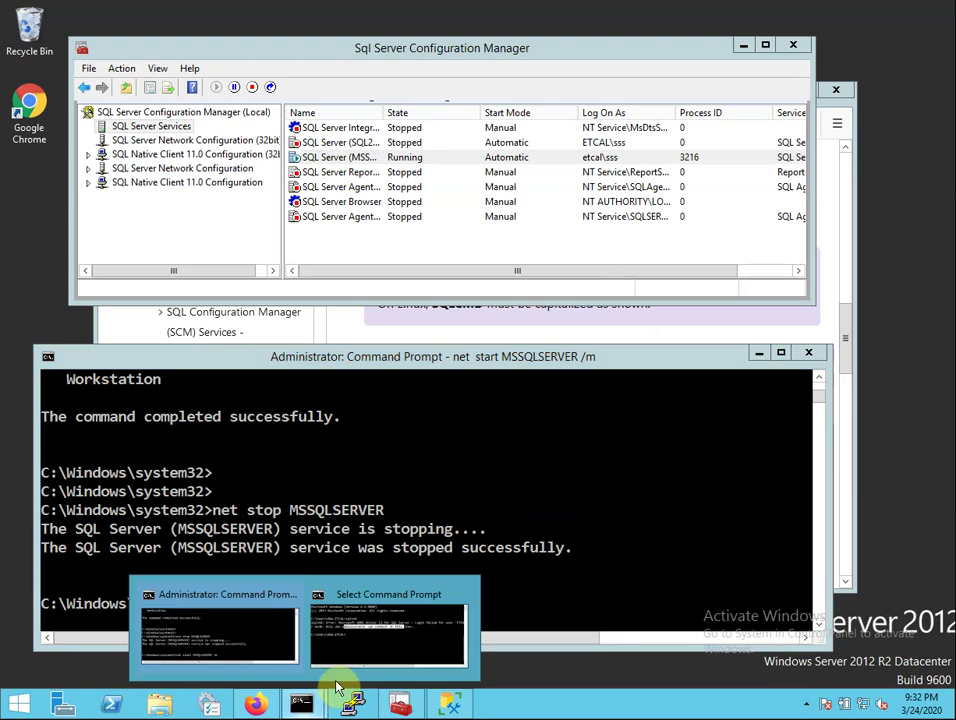
pyautogui.click(378, 647)
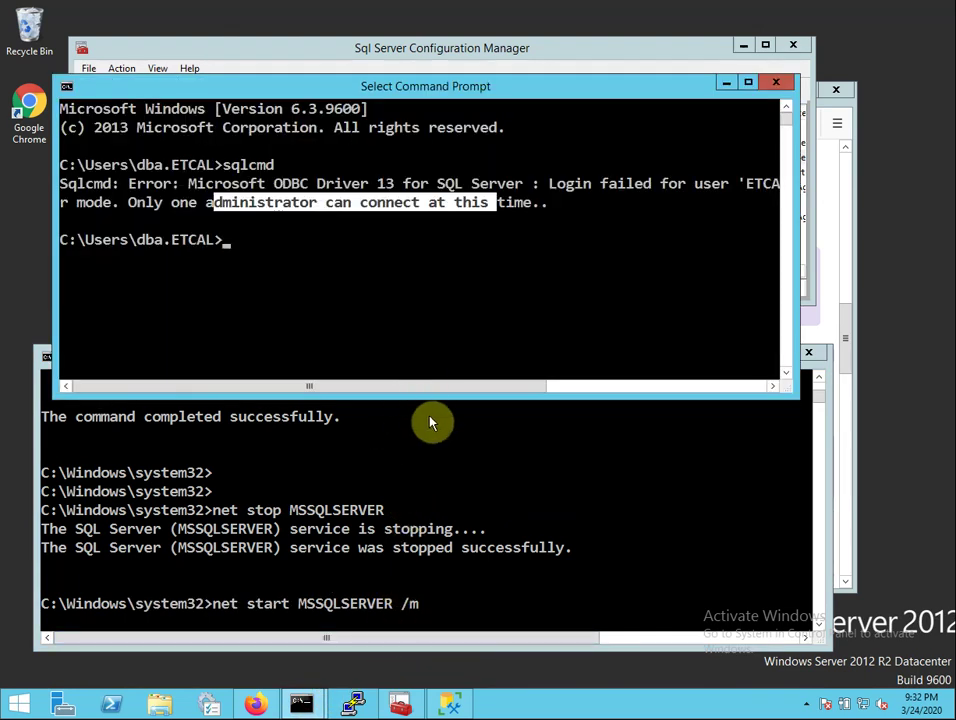
pyautogui.click(452, 706)
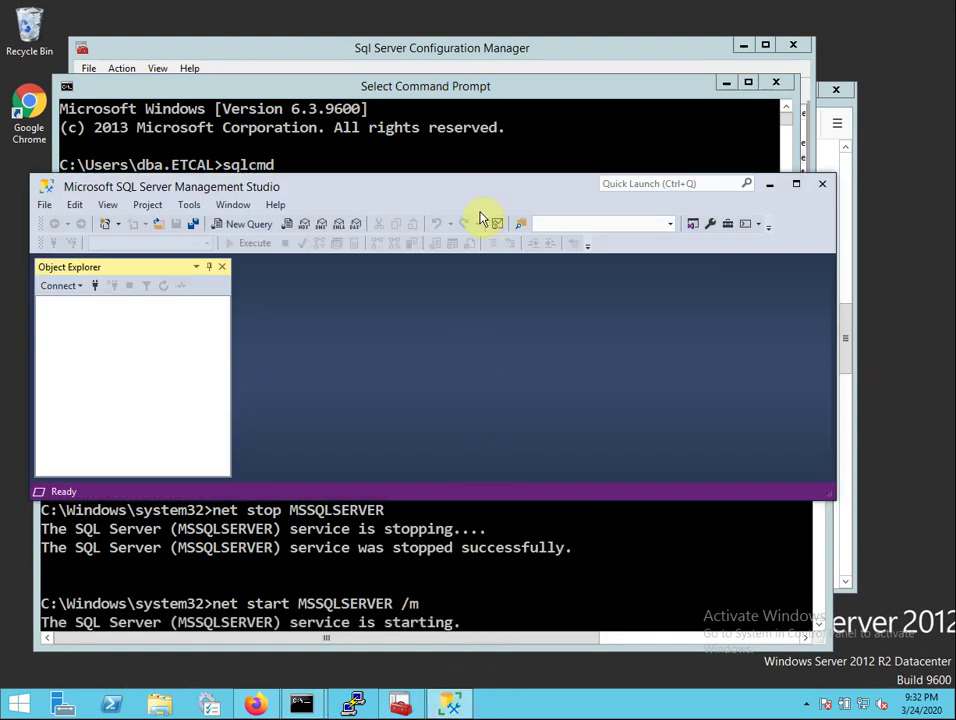
pyautogui.moveTo(487, 199); pyautogui.dragTo(490, 228)
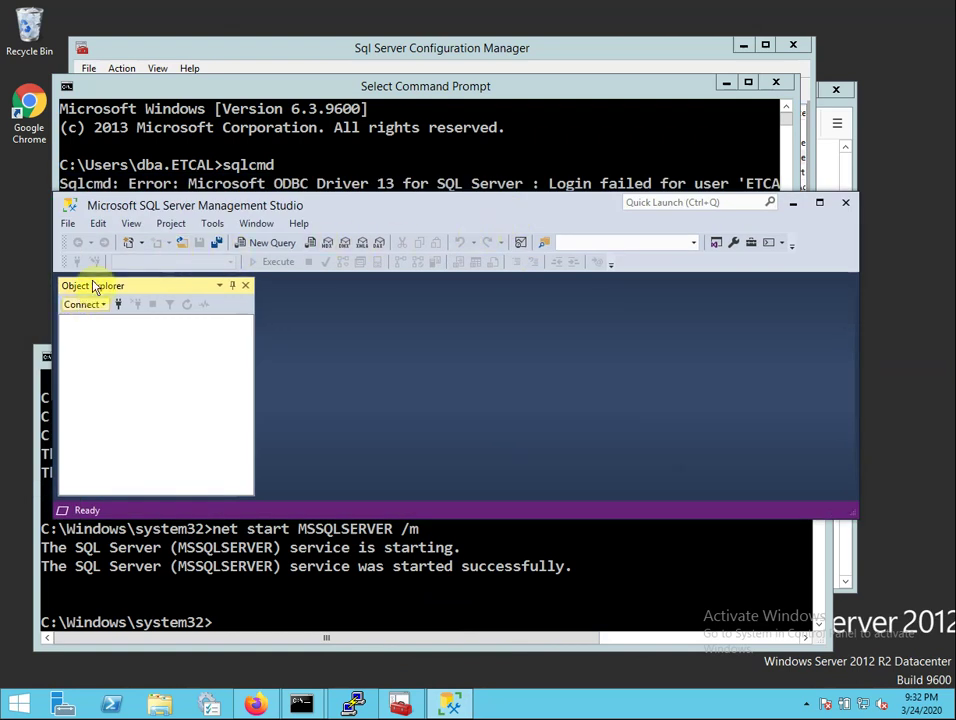
pyautogui.click(190, 183)
pyautogui.press('Up')
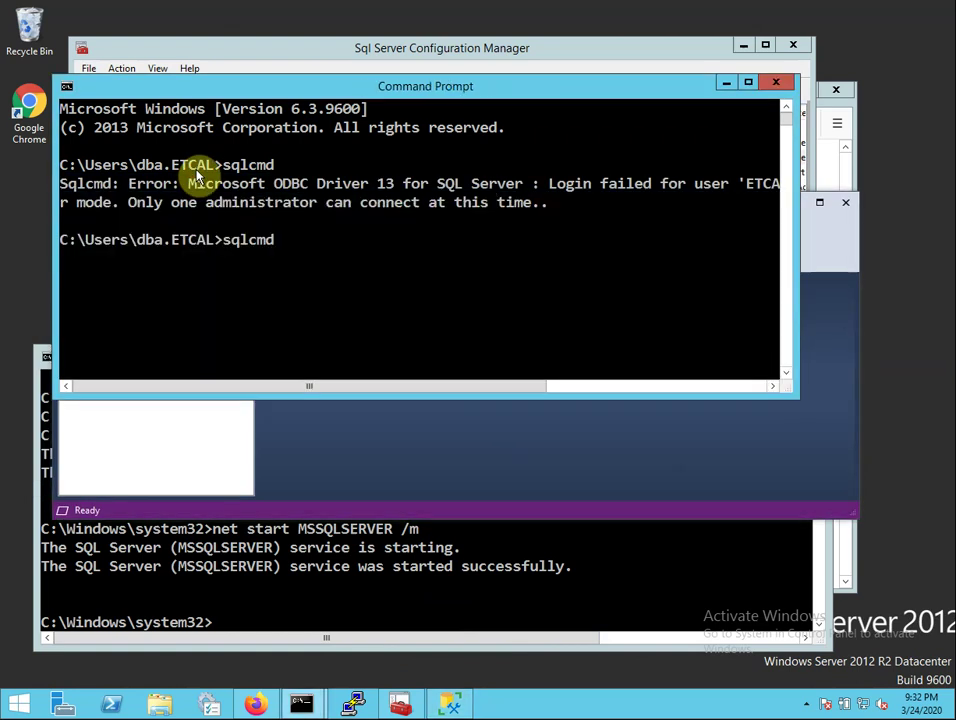
pyautogui.press('Return')
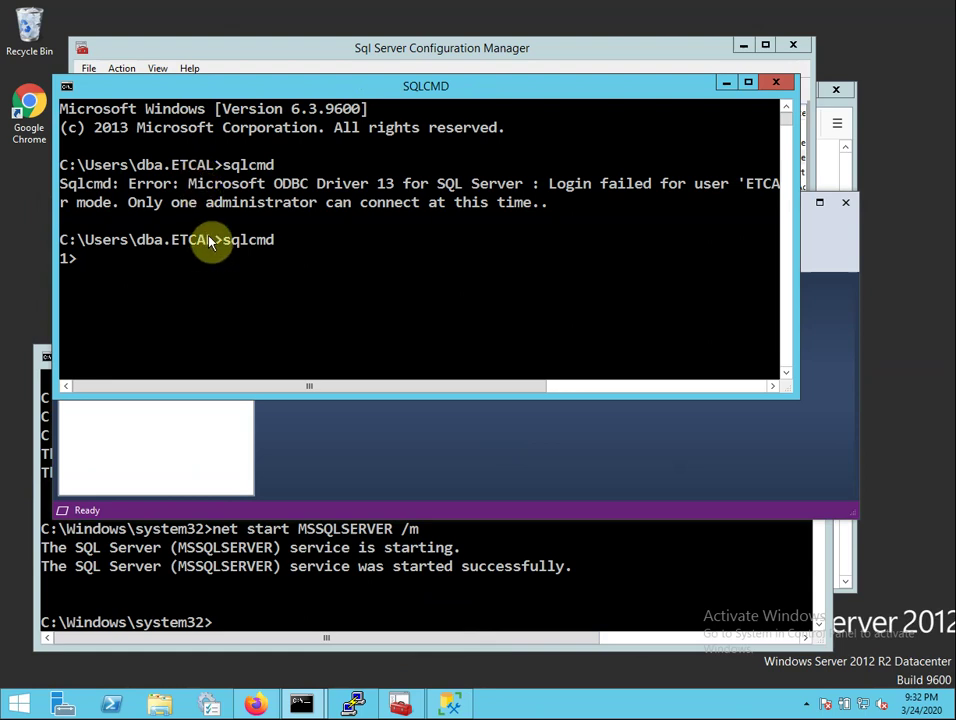
# Step: Try to connect SQL Server Management Studio to the DB01 database engine while the sqlcmd session is open
pyautogui.click(166, 442)
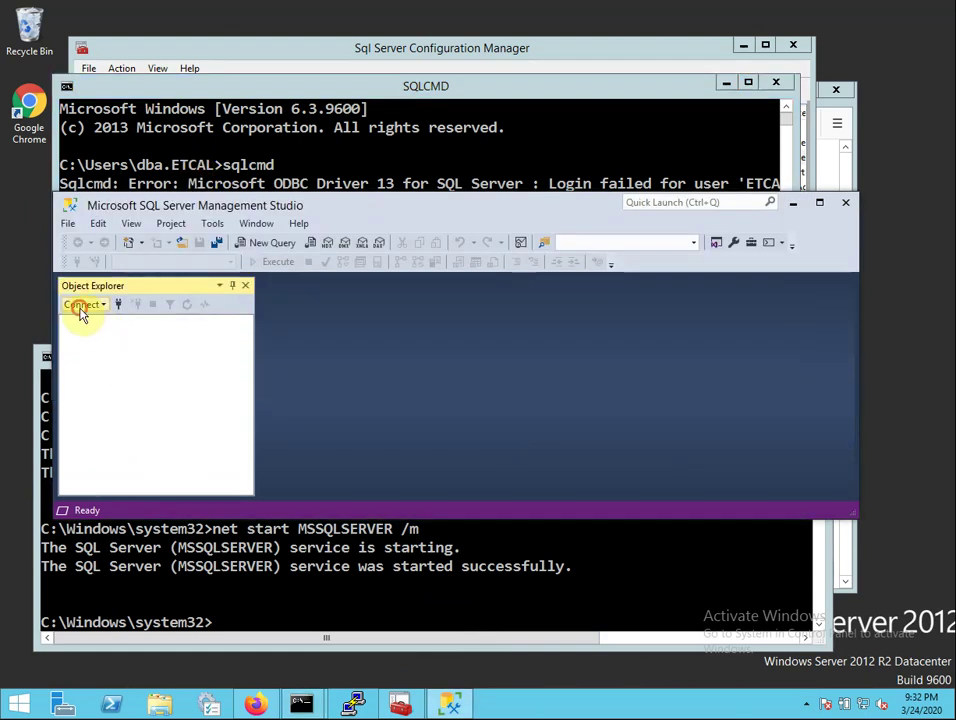
pyautogui.click(80, 306)
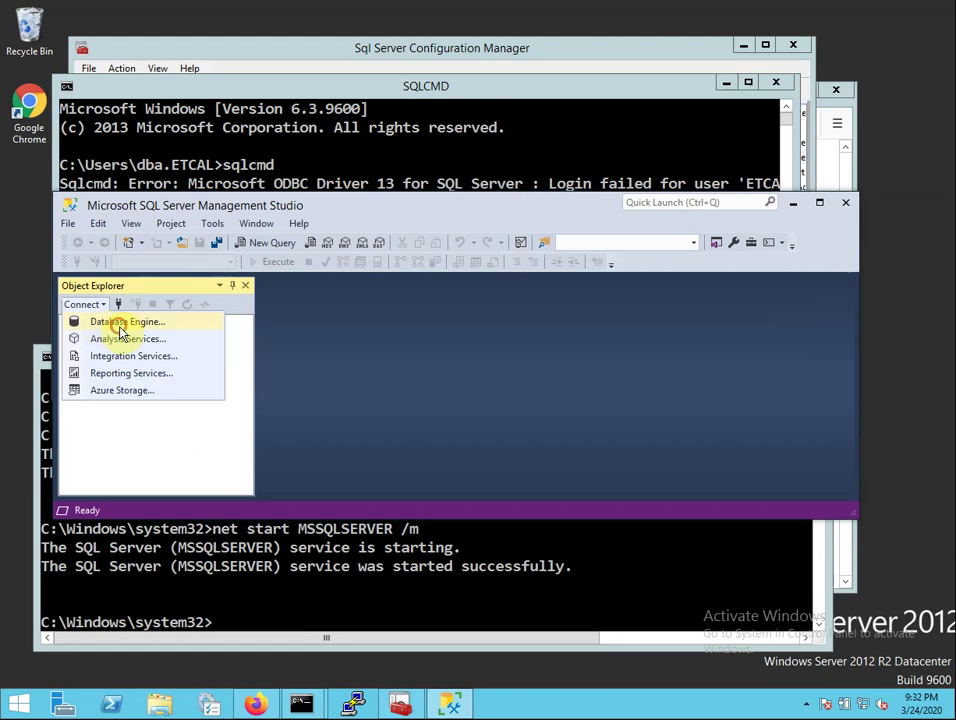
pyautogui.click(120, 324)
pyautogui.click(412, 374)
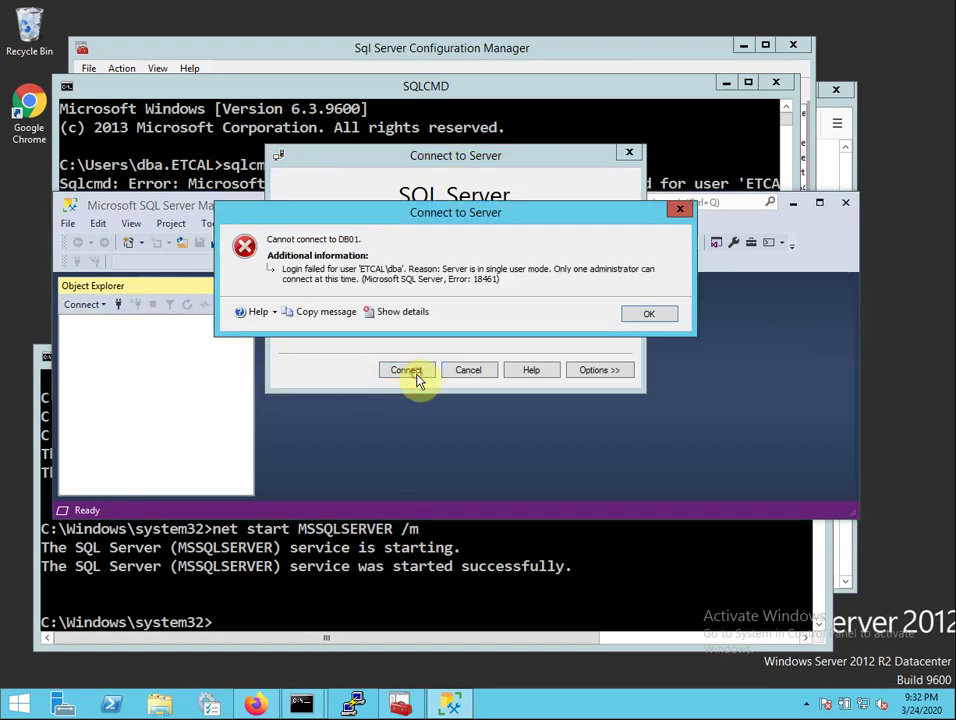
pyautogui.click(637, 323)
# Step: Return to the Command Prompt holding the sqlcmd session and quit that session
pyautogui.click(175, 142)
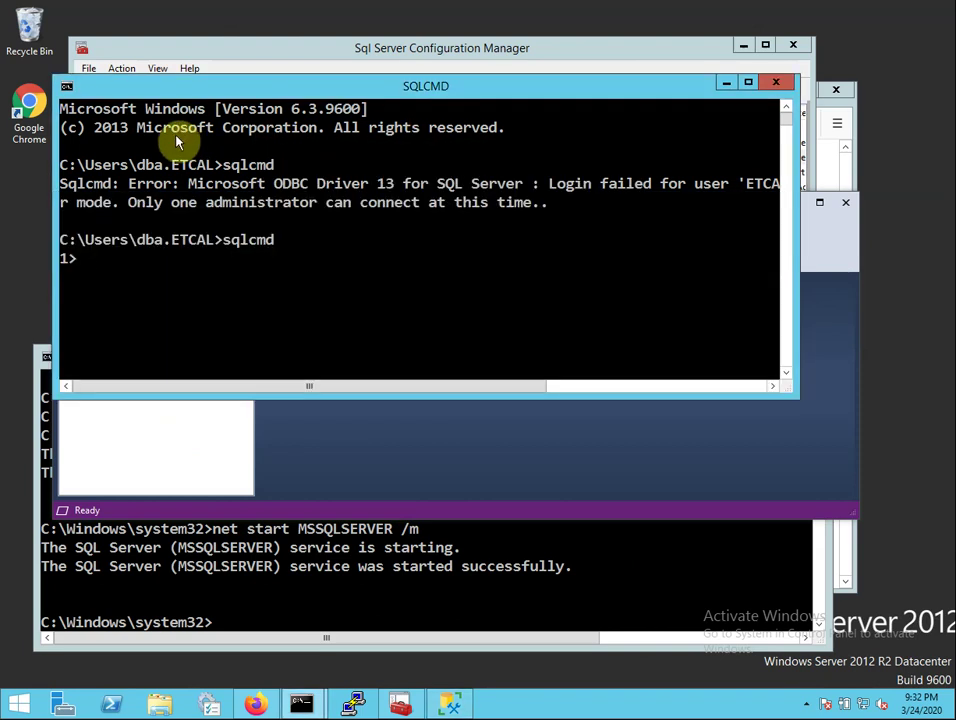
pyautogui.write('quit')
pyautogui.press('Return')
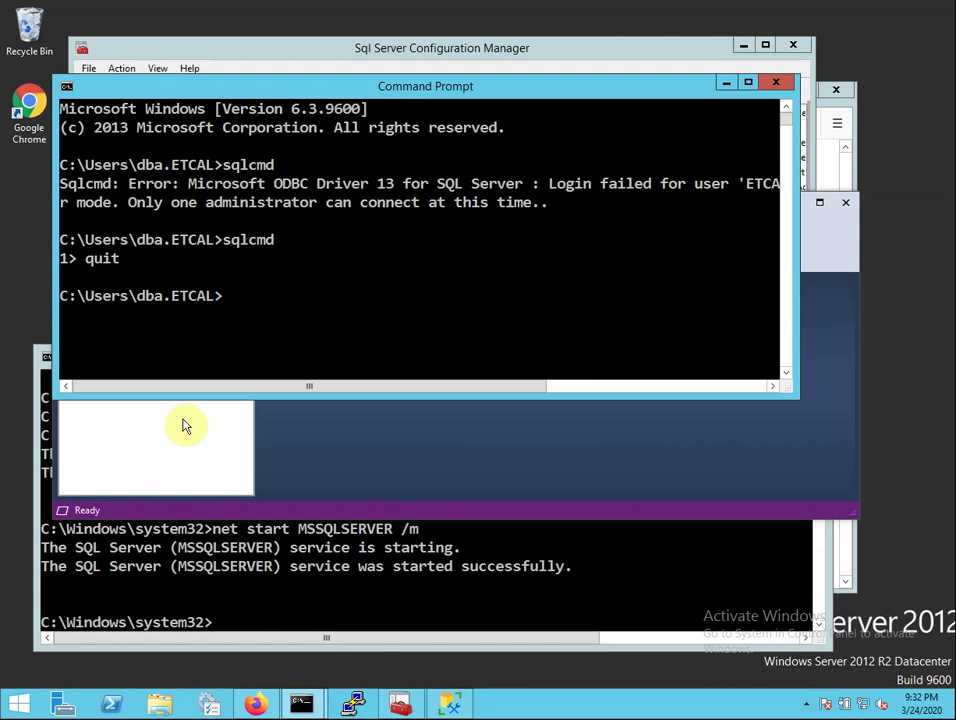
# Step: Connect Object Explorer in SQL Server Management Studio to DB01 again, then disconnect it
pyautogui.click(172, 450)
pyautogui.click(388, 369)
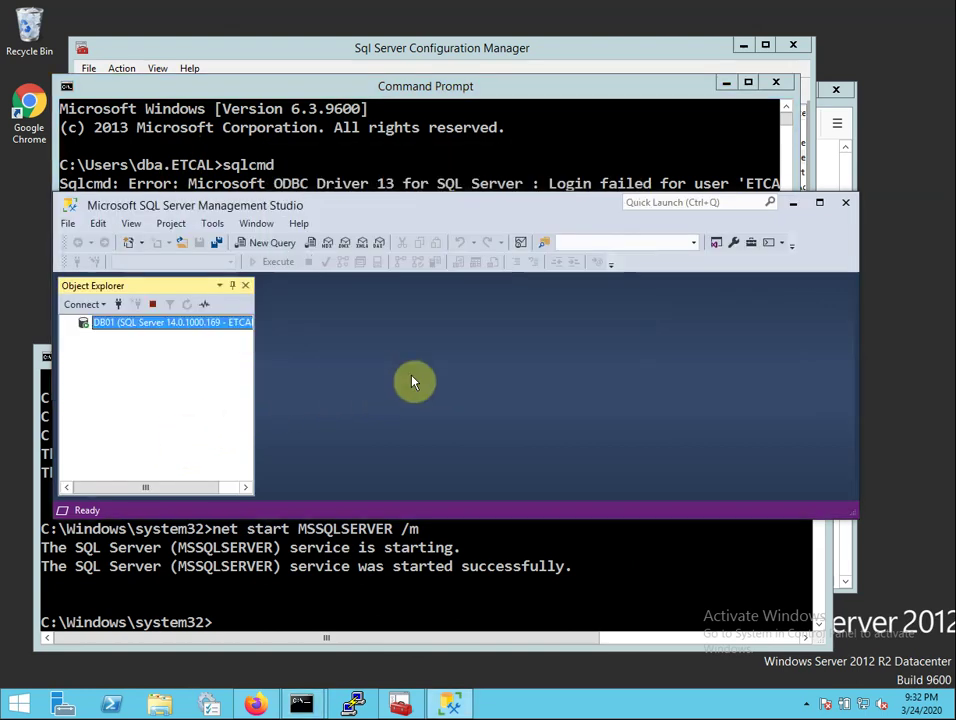
pyautogui.click(136, 305)
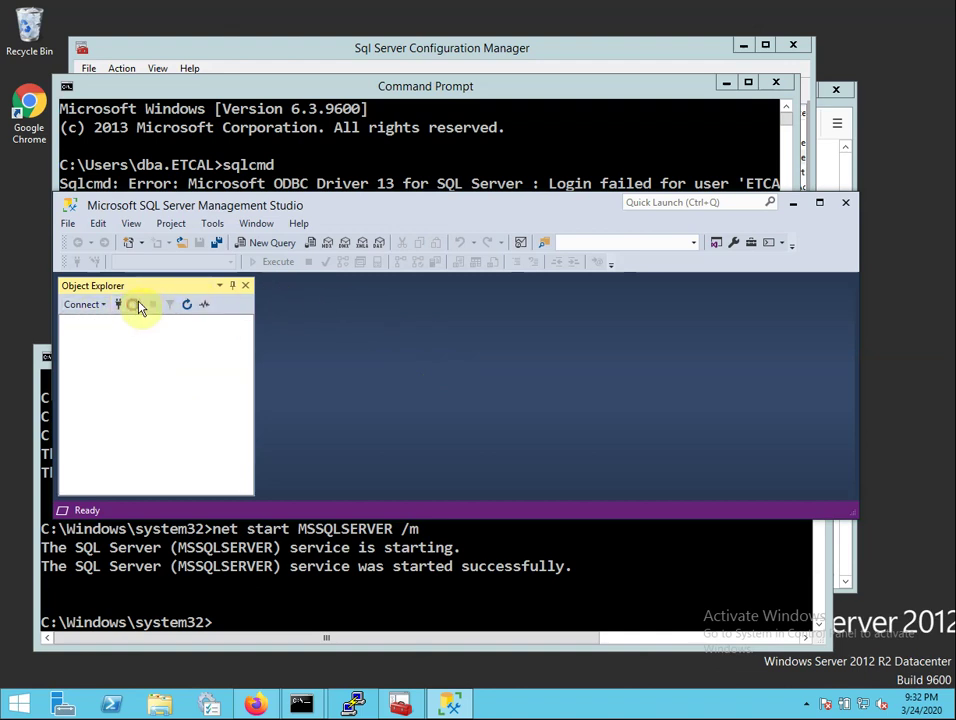
# Step: Switch to the administrator Command Prompt and stop the single-user instance with net stop MSSQLSERVER
pyautogui.click(334, 188)
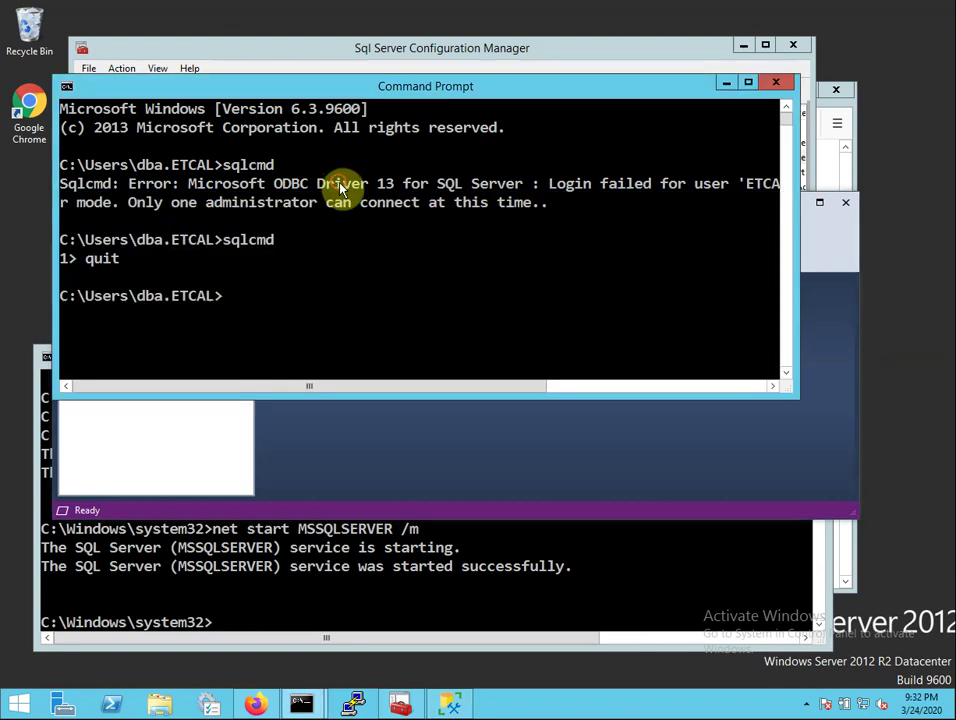
pyautogui.click(472, 588)
pyautogui.press('Up')
pyautogui.press('BackSpace')
pyautogui.press('Up')
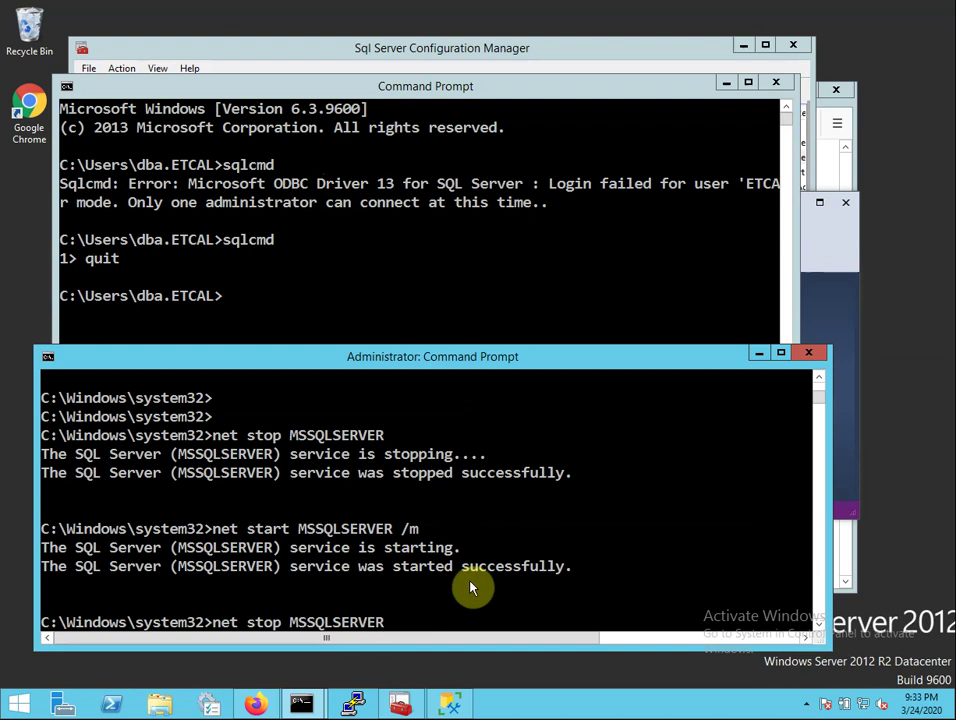
pyautogui.press('Return')
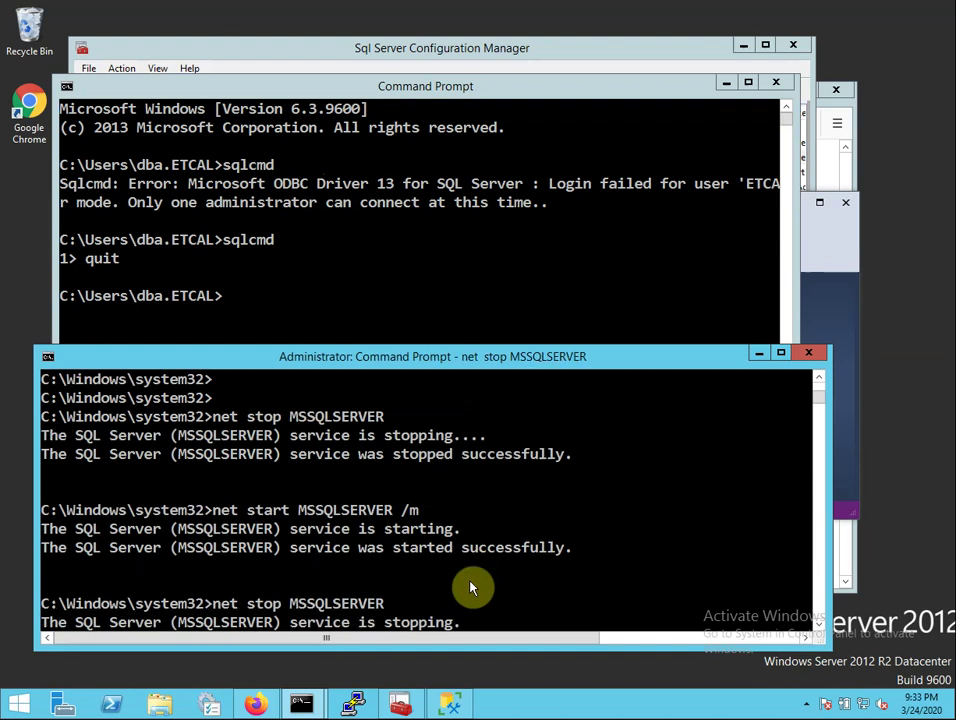
# Step: Start the default instance in single-user mode limited to sqlcmd clients with net start MSSQLSERVER /m"SQLCMD"
pyautogui.click(459, 294)
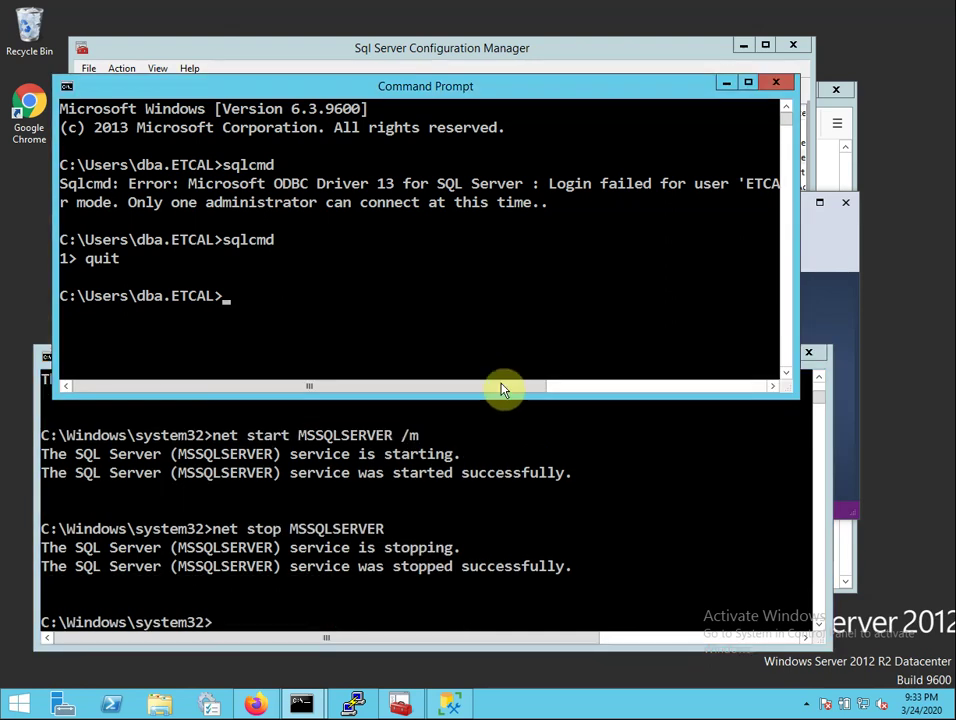
pyautogui.click(549, 497)
pyautogui.press('Up')
pyautogui.press('Up')
pyautogui.press('Up')
pyautogui.press('Up')
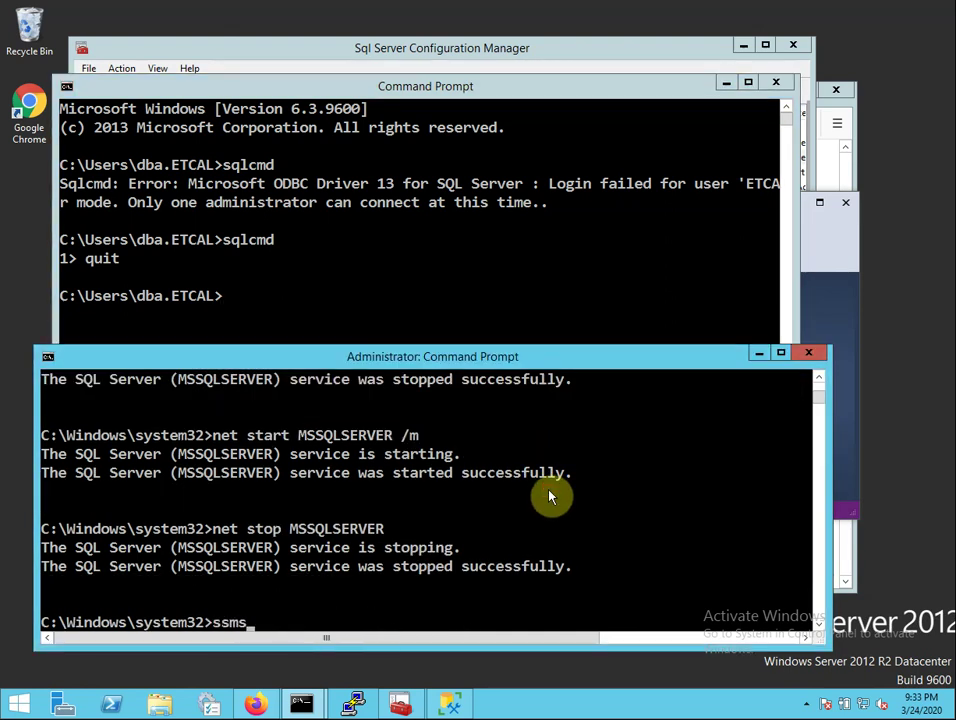
pyautogui.press('Down')
pyautogui.press('Down')
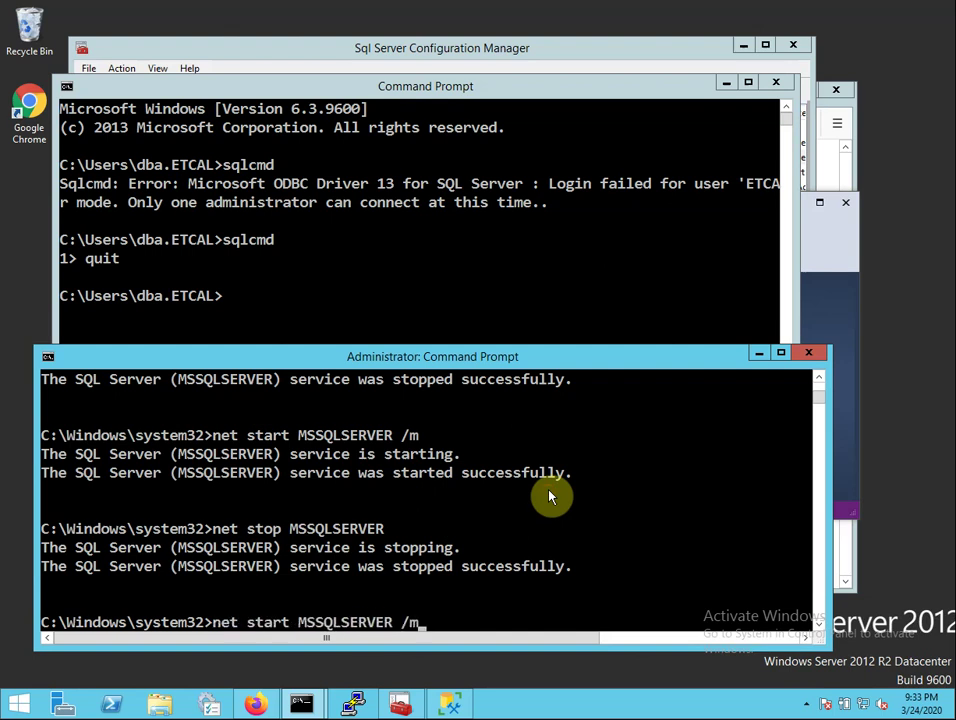
pyautogui.write('"SQLCMD"')
pyautogui.press('Return')
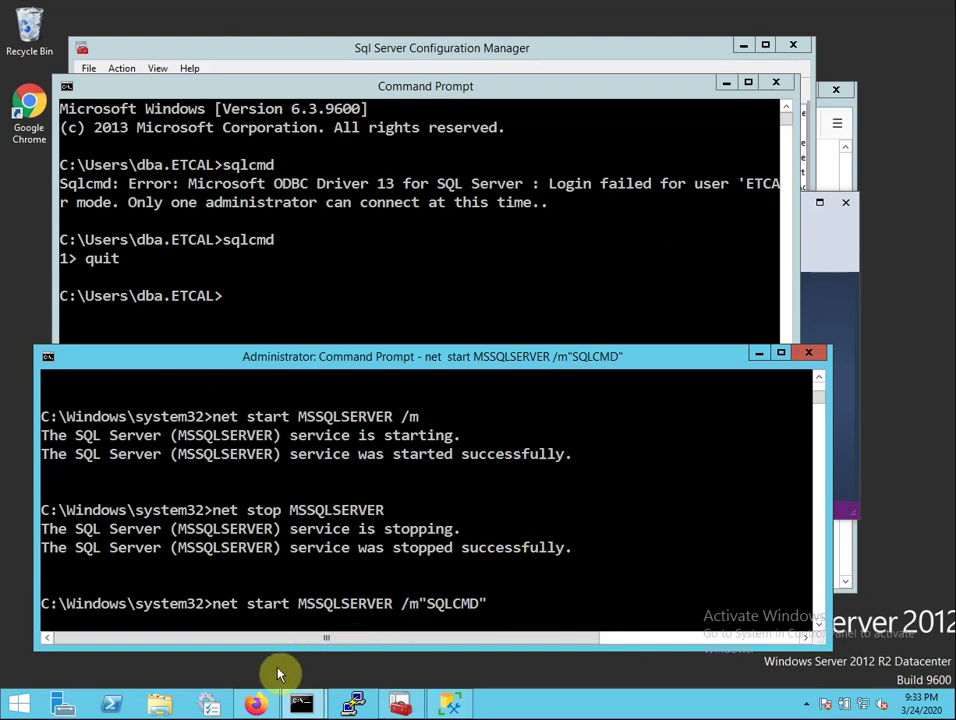
# Step: Check the -m client application options on the documentation page in Firefox, then return to the non-administrator Command Prompt
pyautogui.click(258, 703)
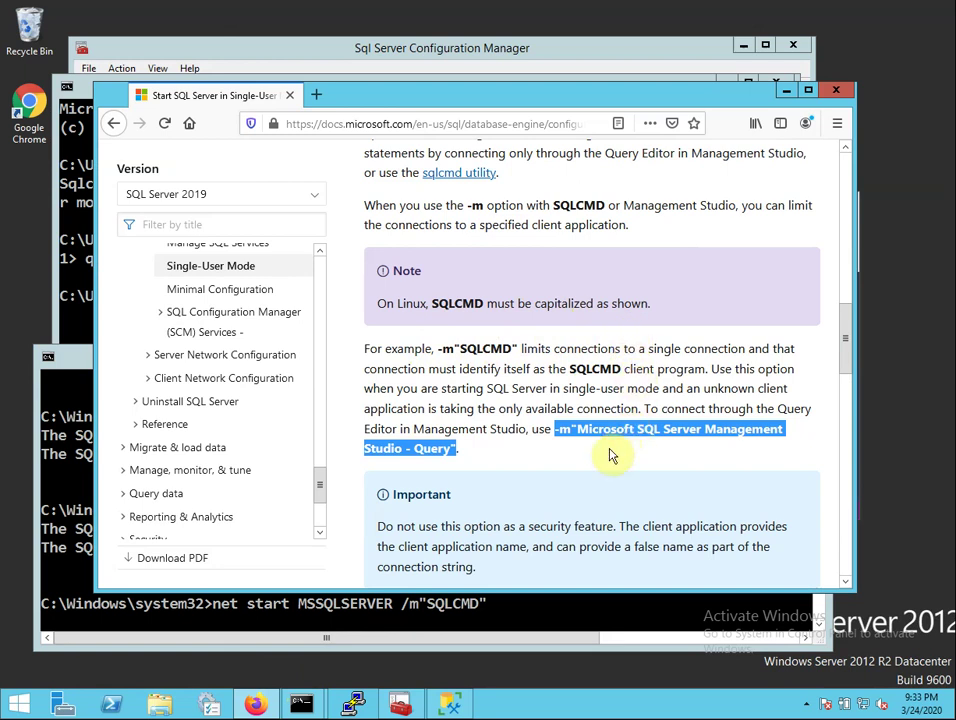
pyautogui.click(79, 240)
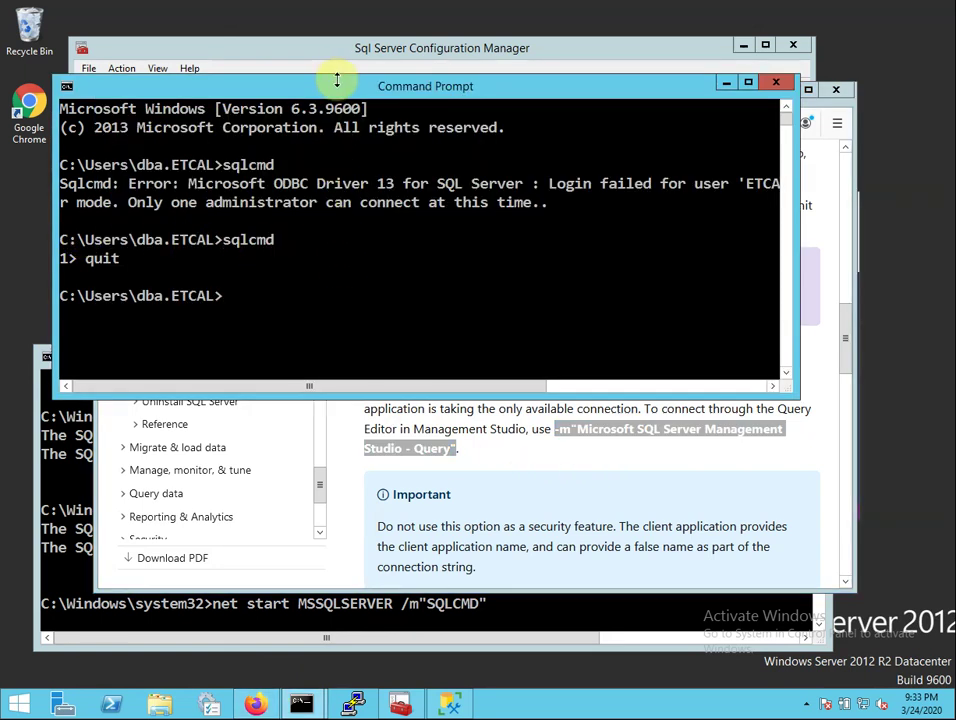
# Step: Recheck the Management Studio -m option in the documentation, then connect to the instance with sqlcmd in the non-administrator Command Prompt
pyautogui.moveTo(336, 86); pyautogui.dragTo(321, 74)
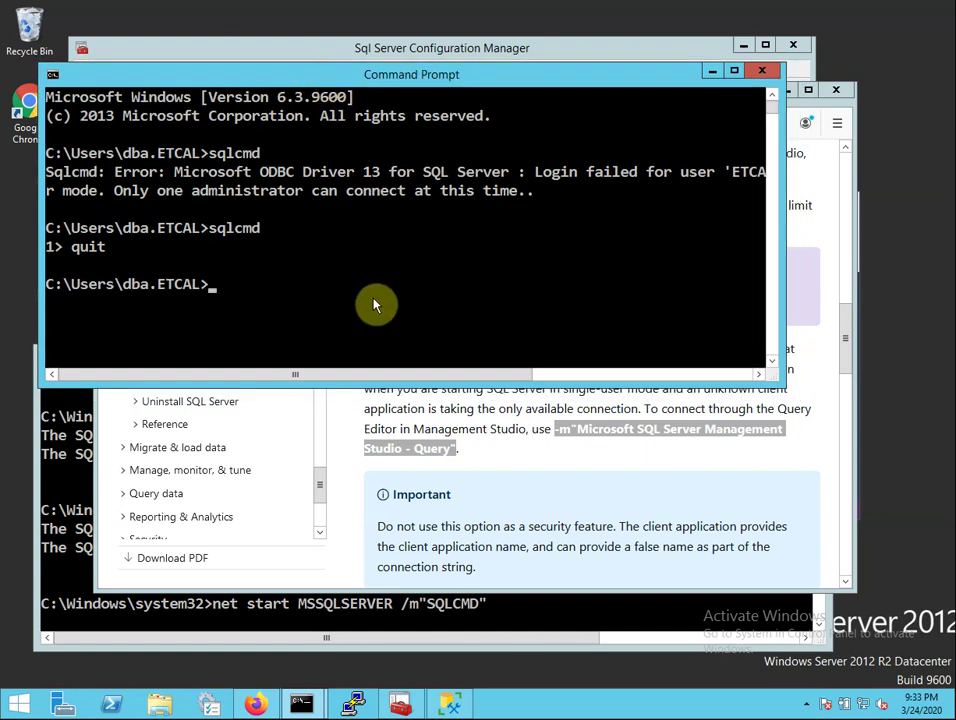
pyautogui.click(570, 459)
pyautogui.moveTo(556, 429); pyautogui.dragTo(452, 450)
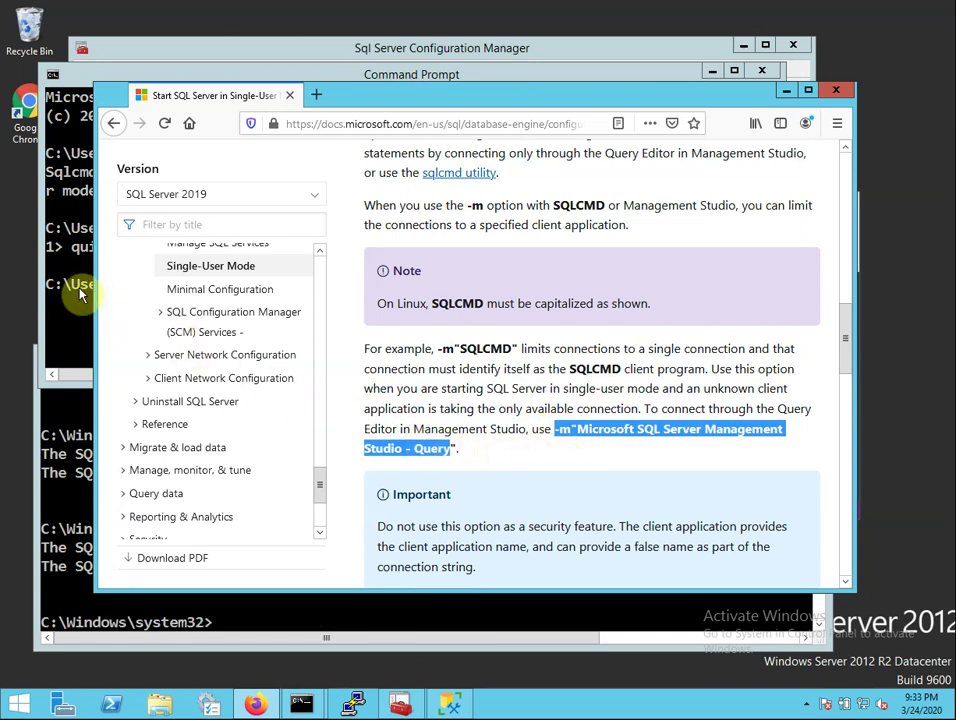
pyautogui.click(87, 289)
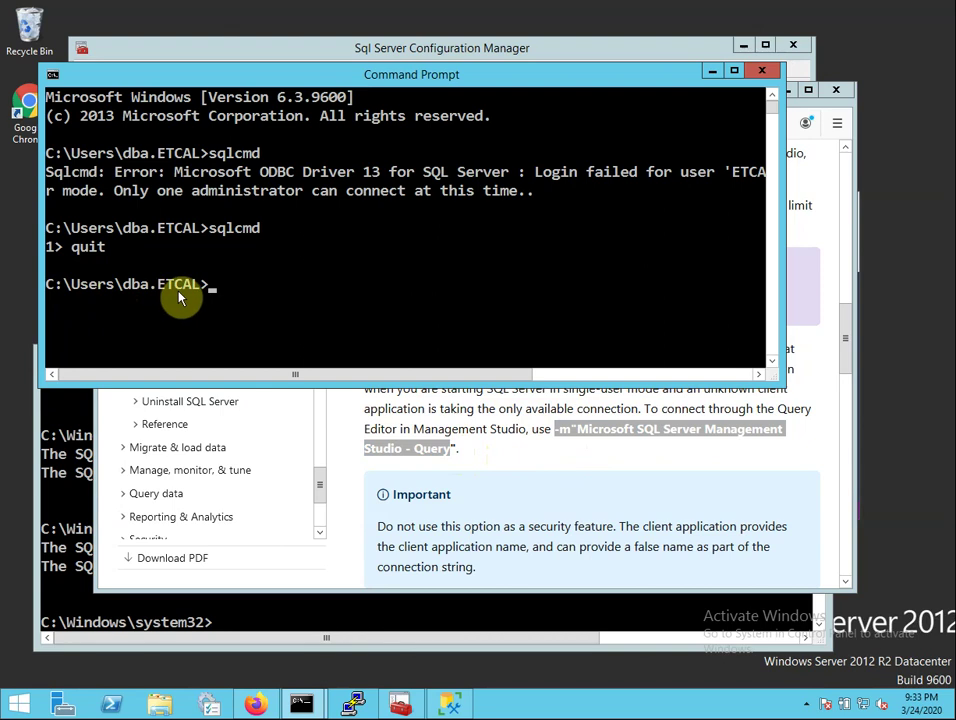
pyautogui.write('sqlcmd')
pyautogui.press('Return')
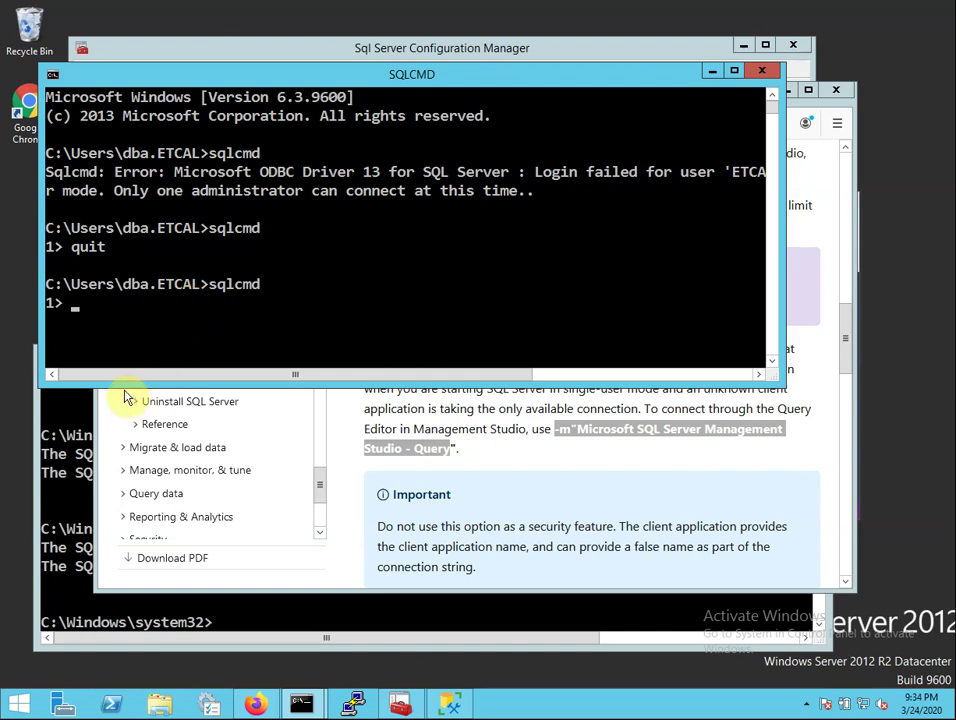
# Step: Compare the sqlcmd session with the administrator prompt's start command, then quit sqlcmd
pyautogui.moveTo(226, 80)
pyautogui.mouseDown()
pyautogui.moveTo(223, 118)
pyautogui.moveTo(220, 99)
pyautogui.mouseUp()
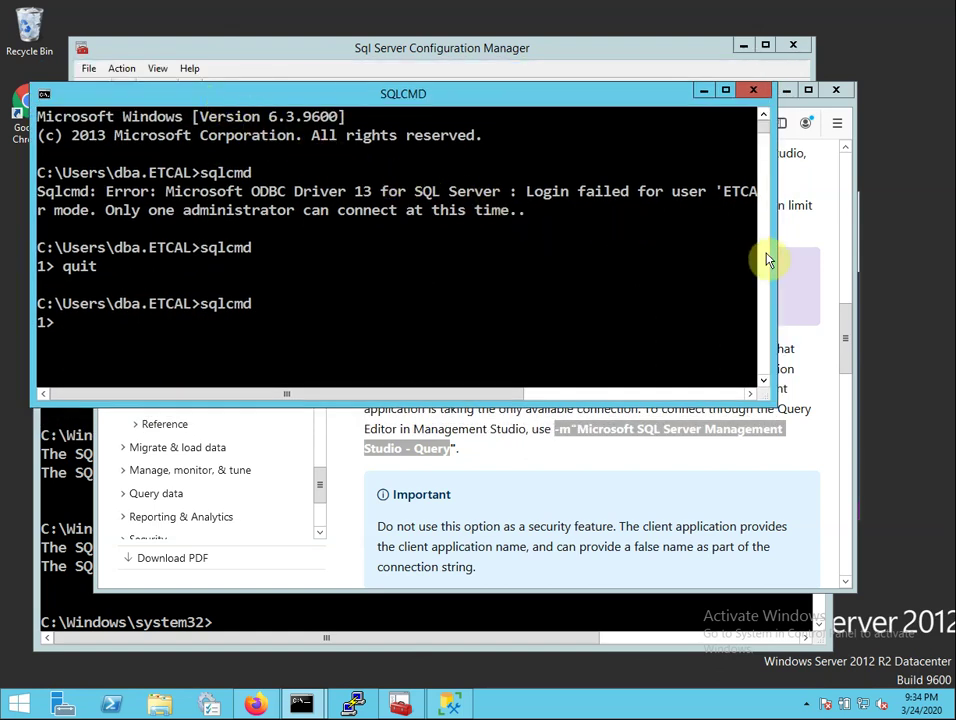
pyautogui.moveTo(777, 251); pyautogui.dragTo(787, 251)
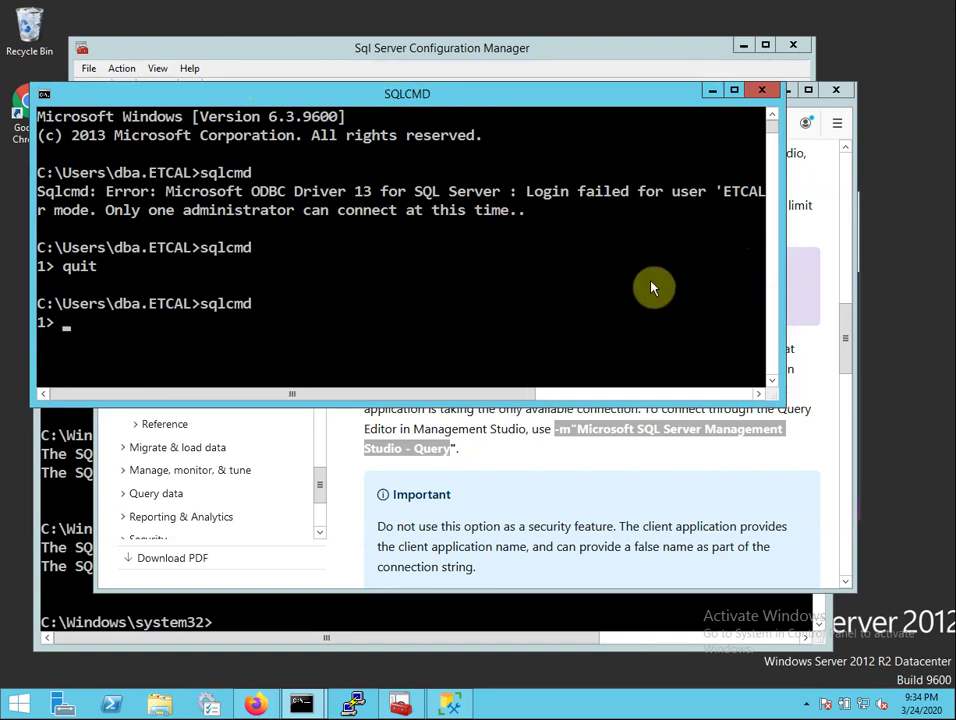
pyautogui.click(306, 622)
pyautogui.click(360, 303)
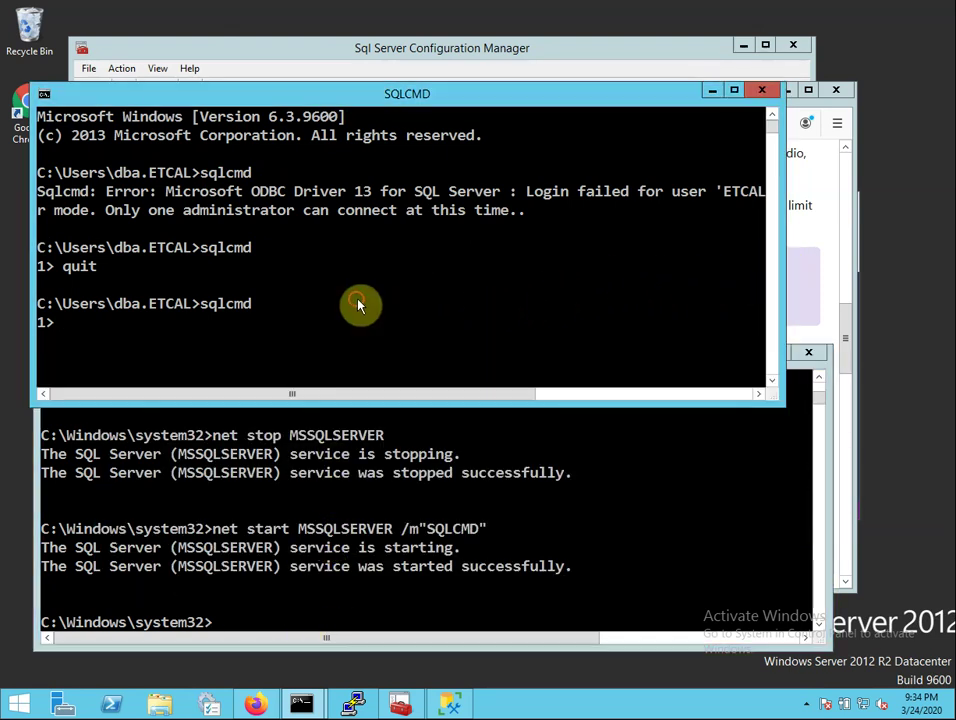
pyautogui.write('quit')
pyautogui.press('Return')
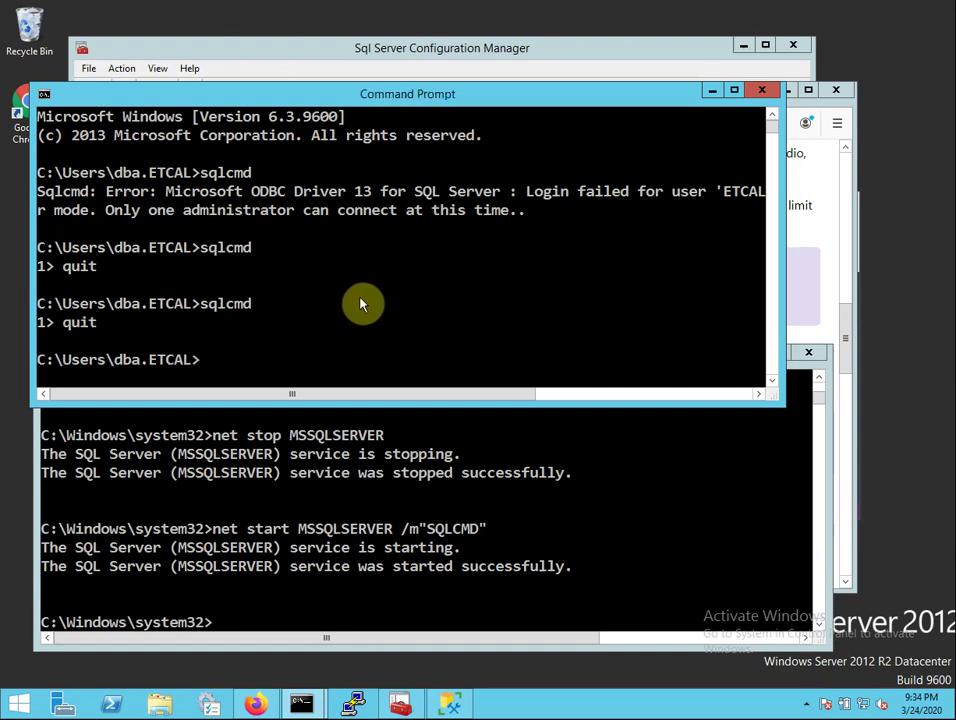
# Step: Switch to SQL Server Management Studio, try to connect Object Explorer to the DB01 database engine, then cancel and minimize the program
pyautogui.click(453, 706)
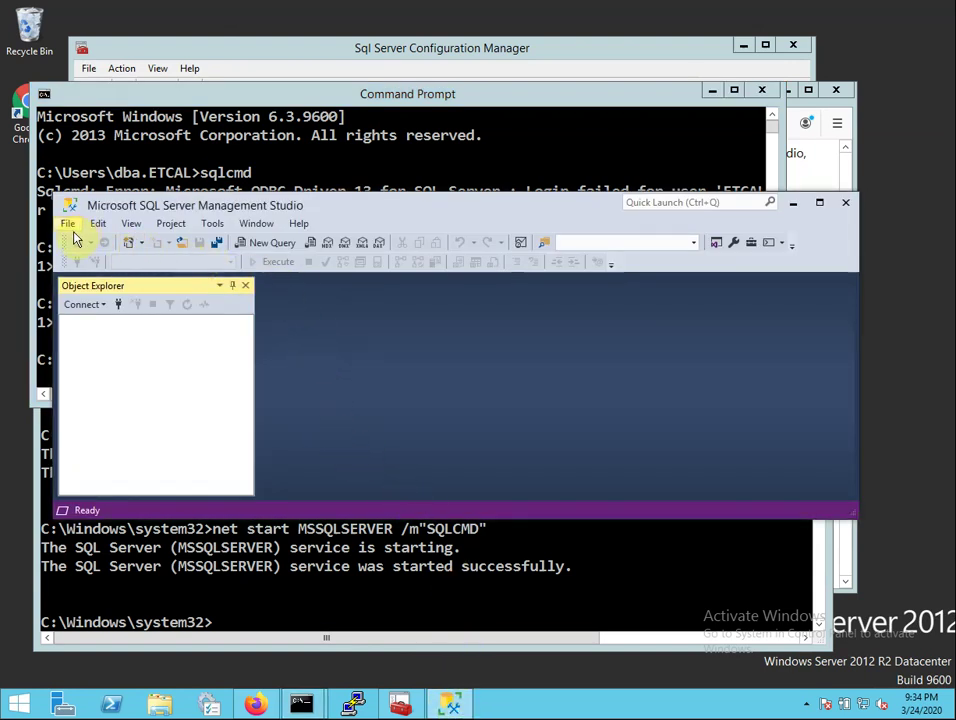
pyautogui.click(85, 304)
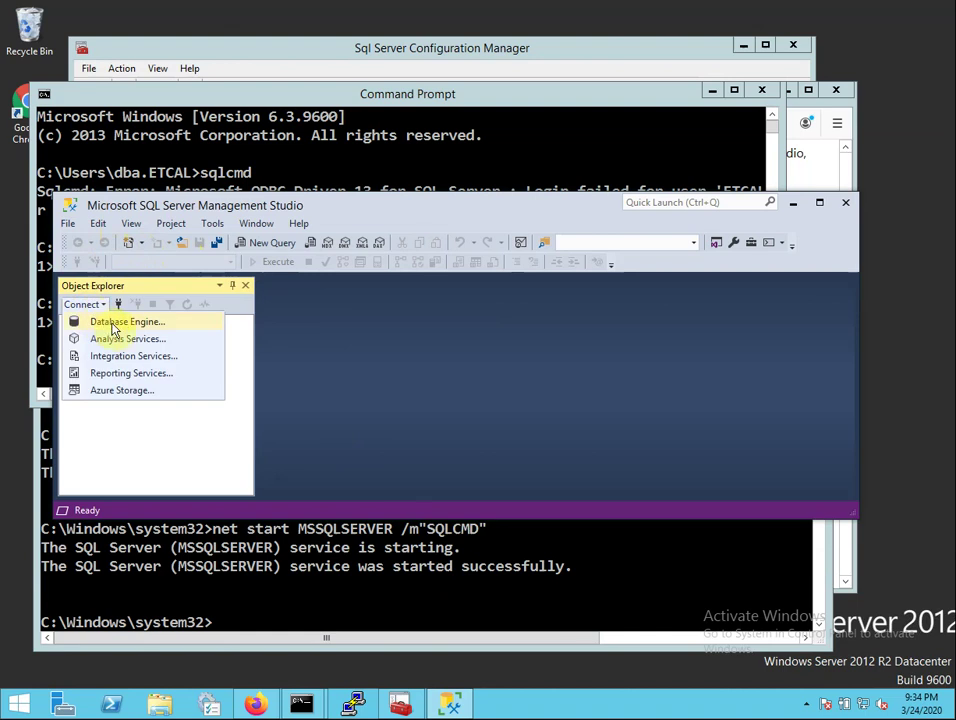
pyautogui.click(139, 328)
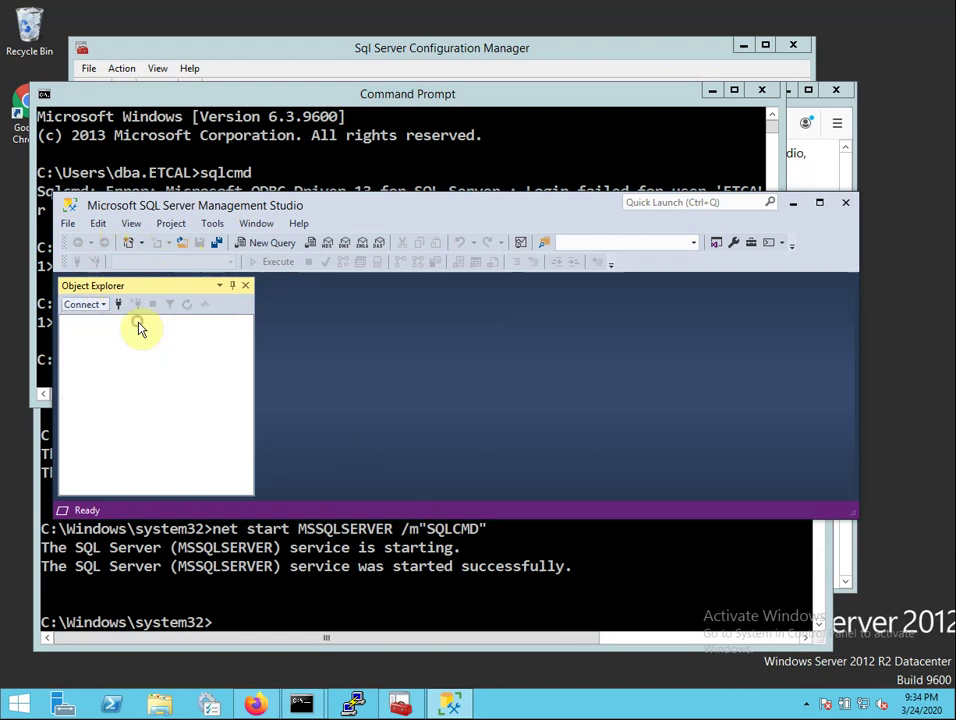
pyautogui.click(404, 369)
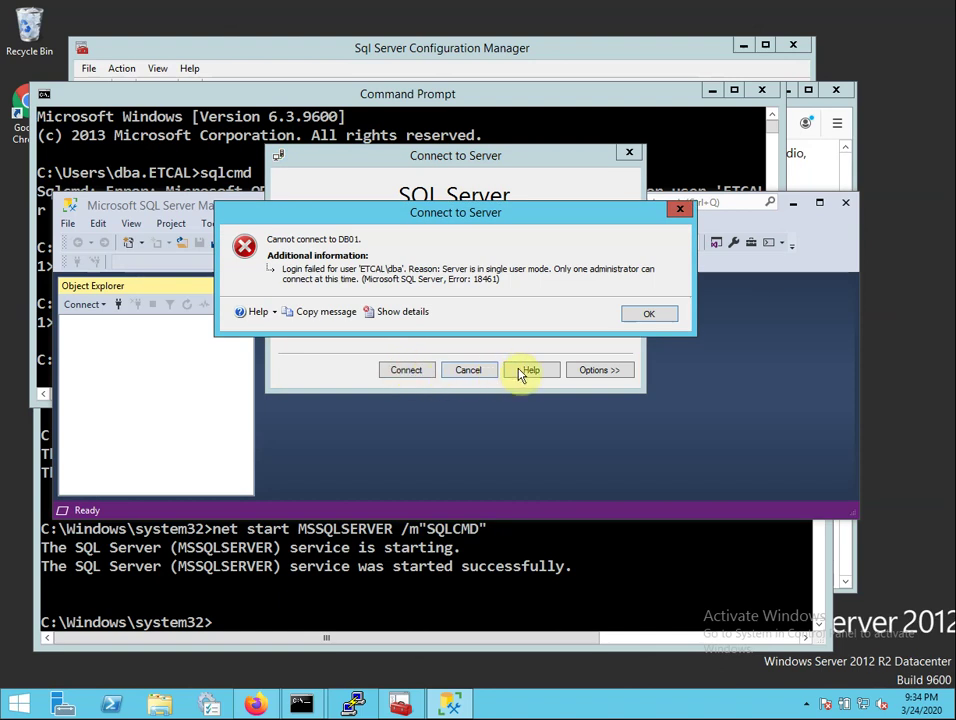
pyautogui.click(577, 572)
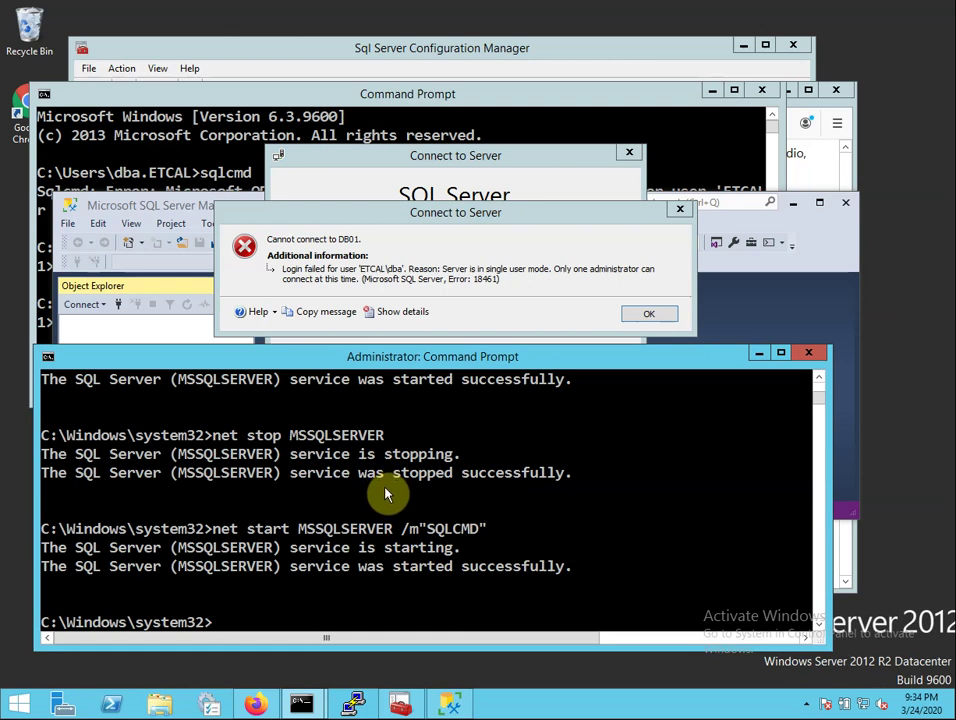
pyautogui.click(529, 212)
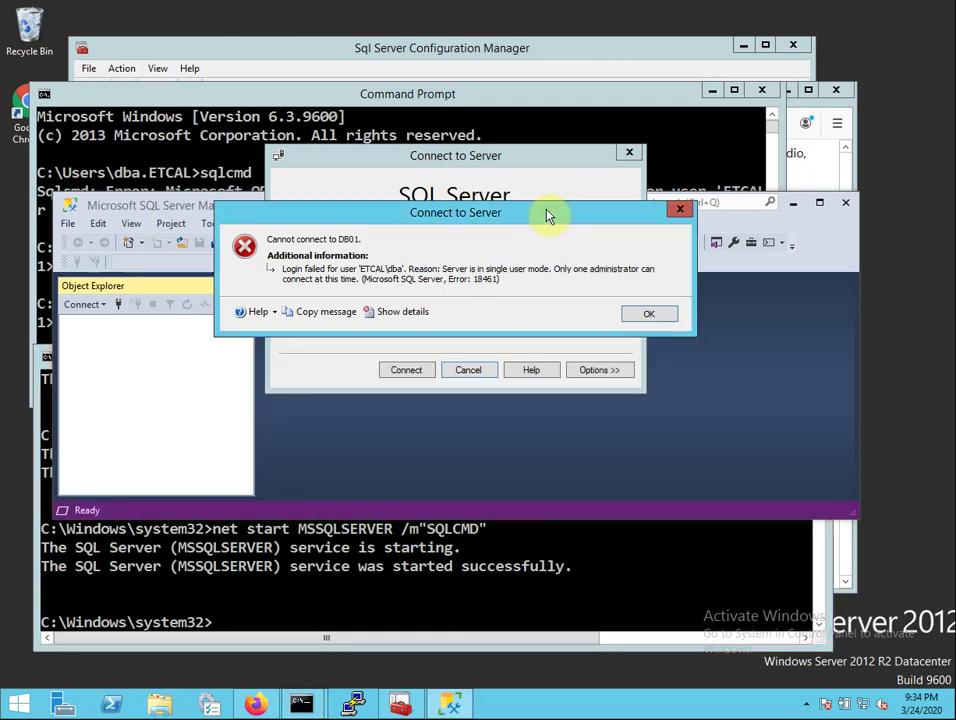
pyautogui.click(655, 316)
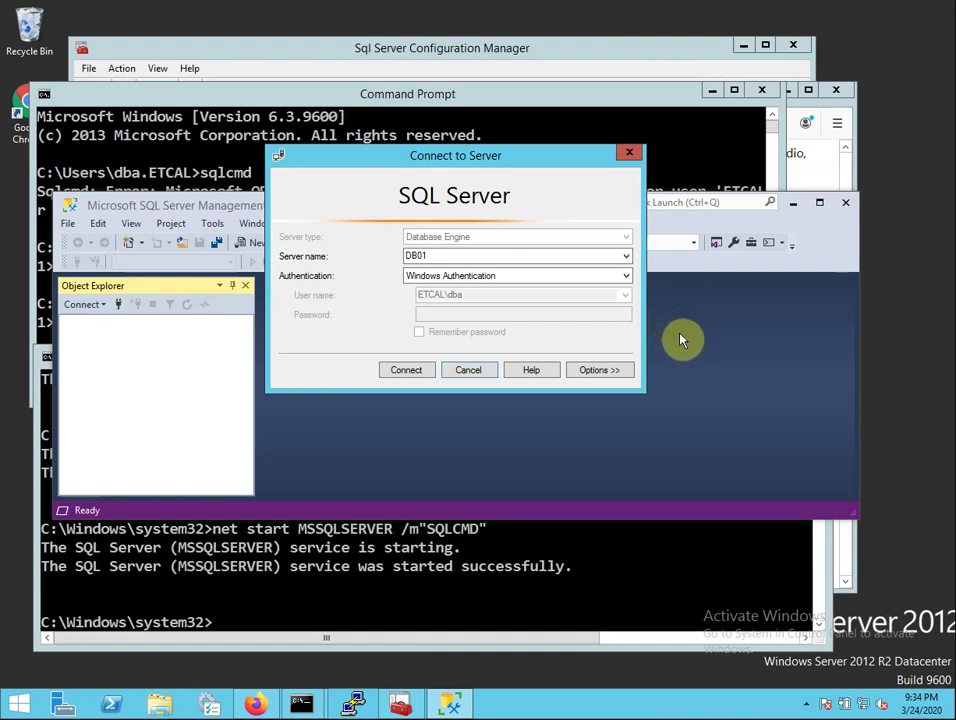
pyautogui.click(470, 372)
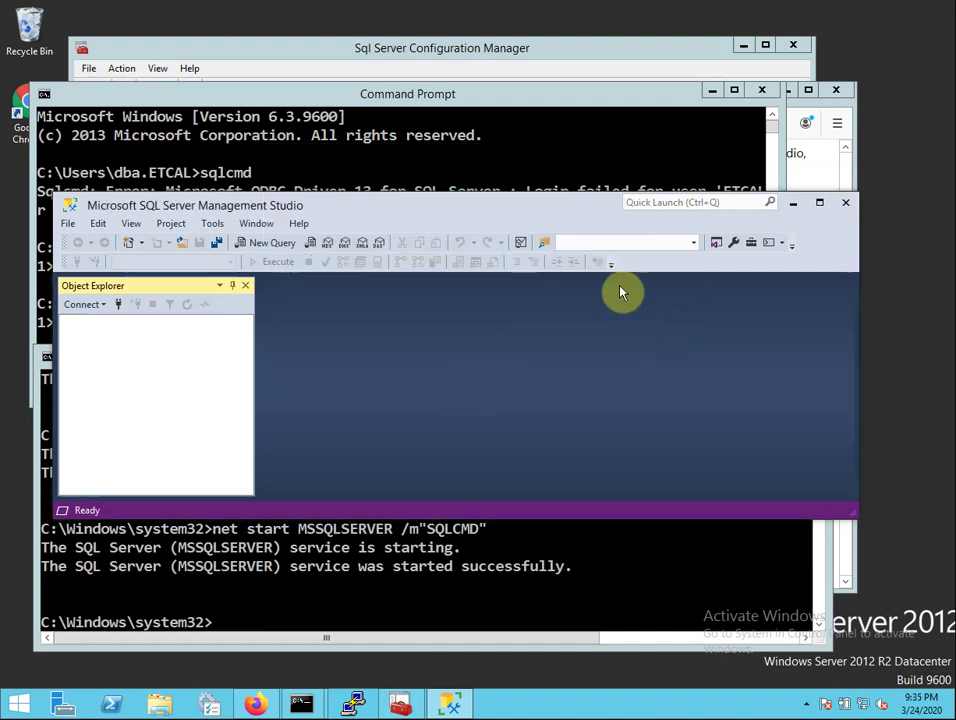
pyautogui.click(794, 202)
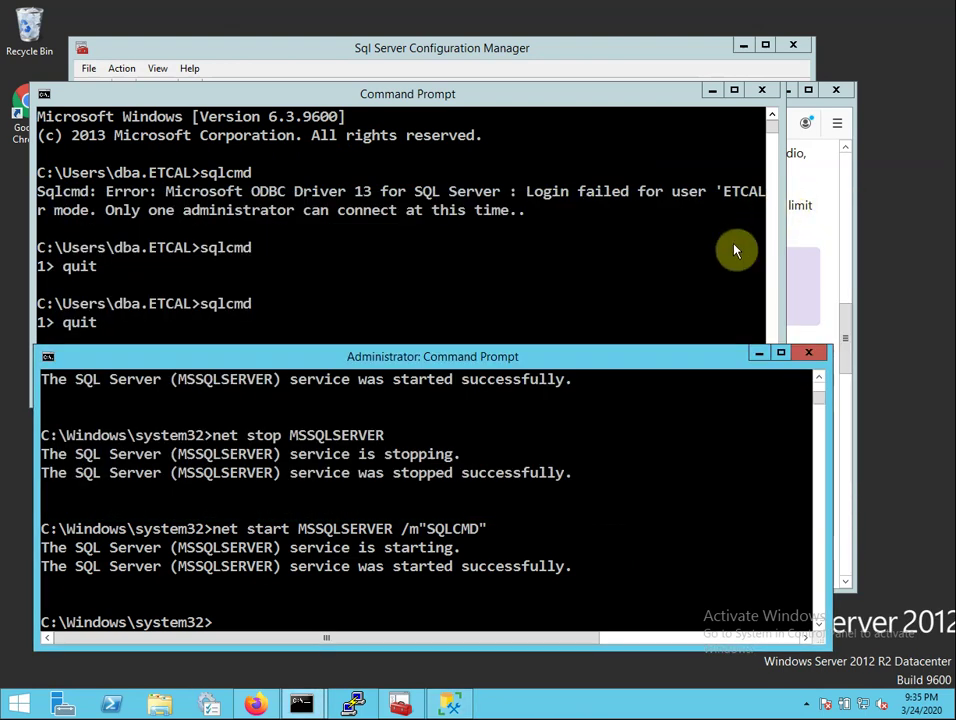
# Step: Copy the option -m"Microsoft SQL Server Management Studio - Query" from the single-user mode documentation page in Firefox
pyautogui.click(644, 308)
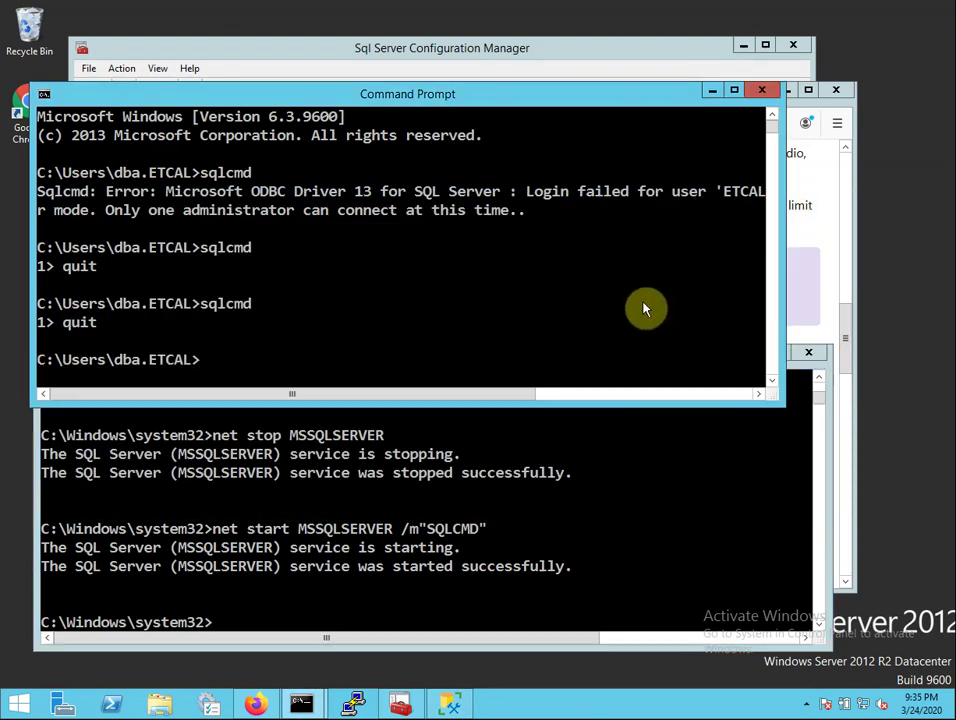
pyautogui.click(601, 47)
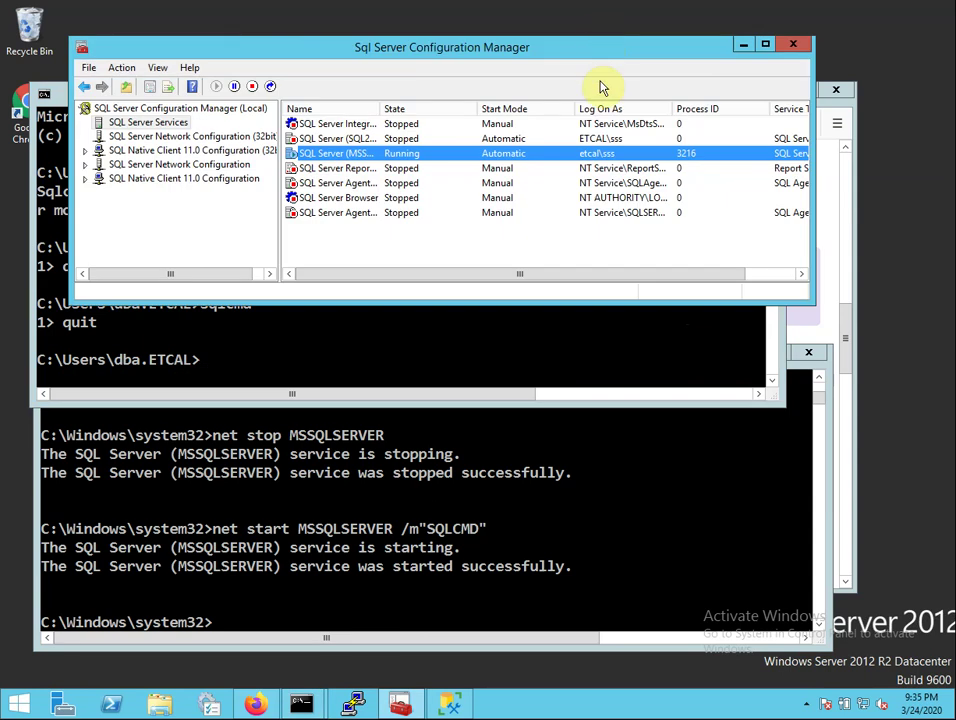
pyautogui.click(836, 327)
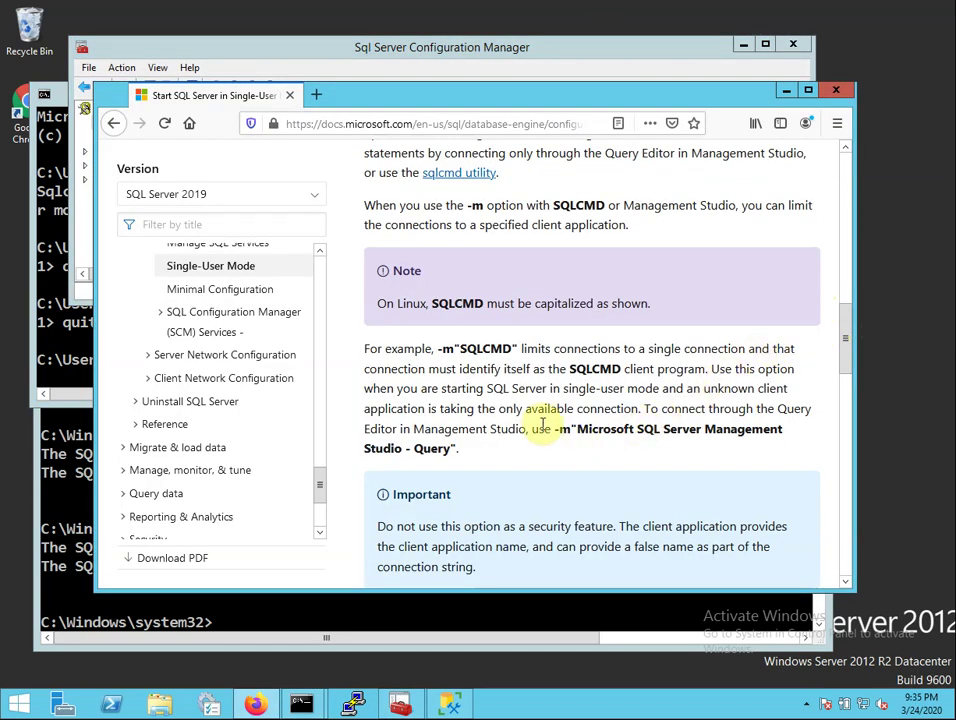
pyautogui.moveTo(555, 429); pyautogui.dragTo(455, 455)
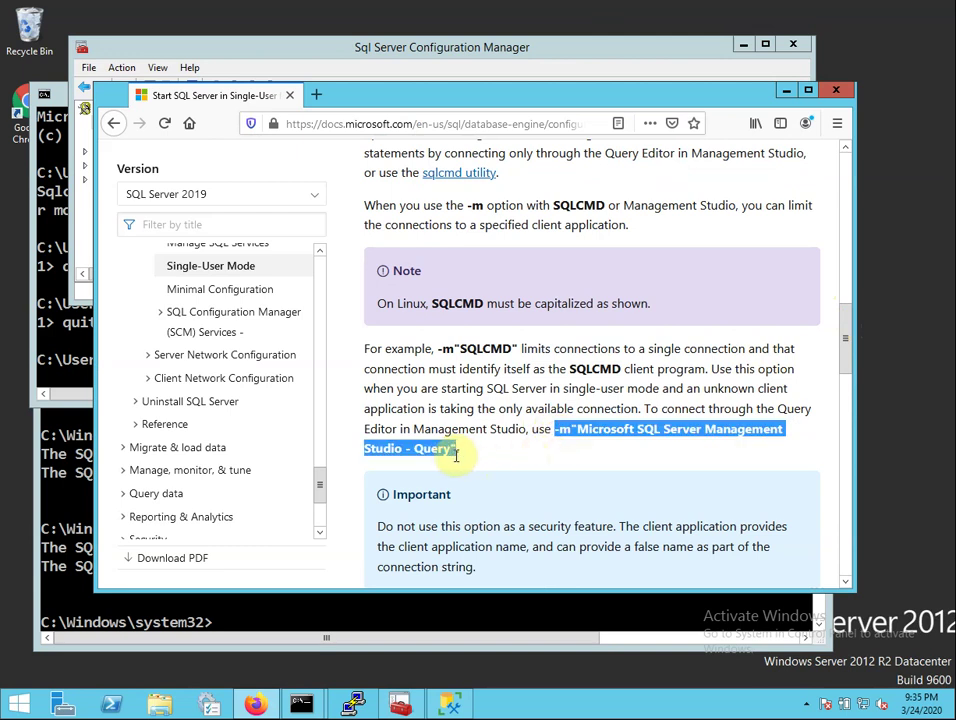
pyautogui.rightClick(423, 453)
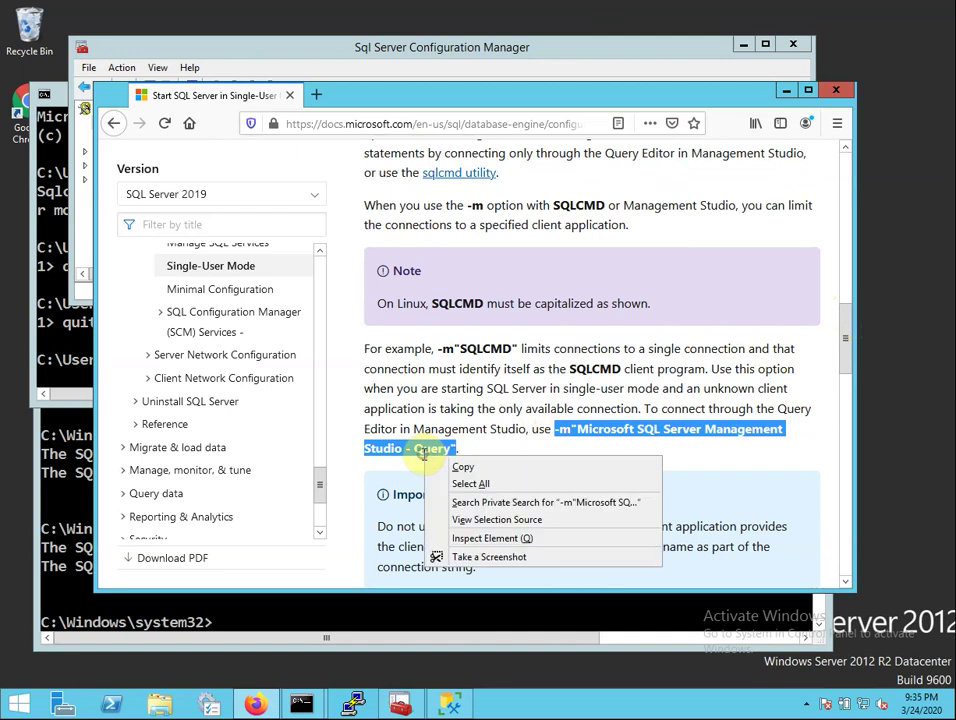
pyautogui.click(460, 467)
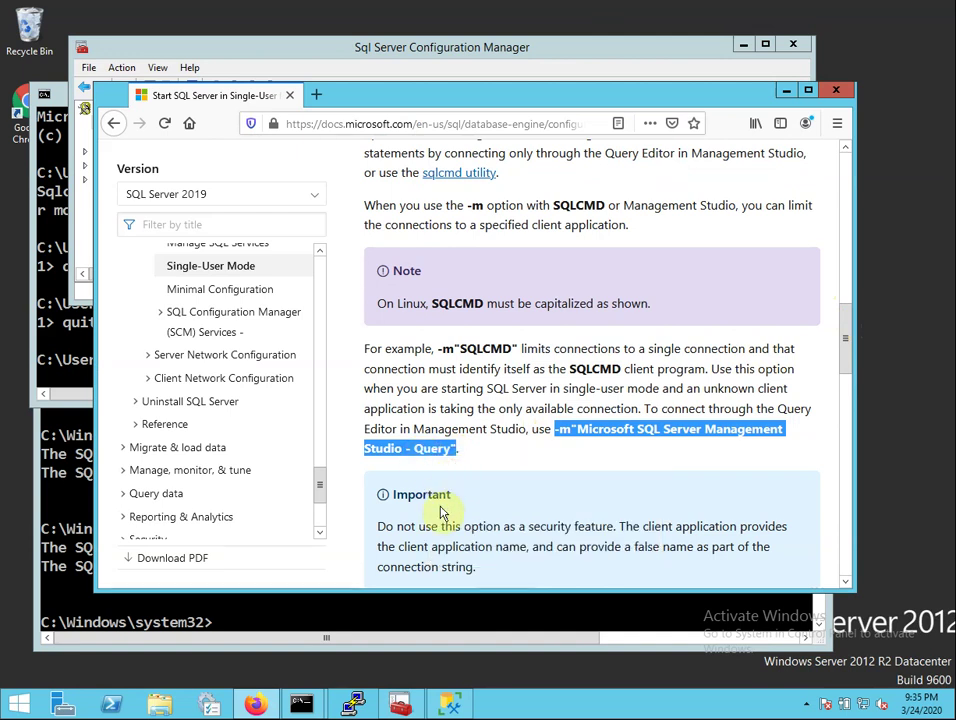
# Step: Switch to the administrator Command Prompt and stop the SQLCMD-limited instance with net stop MSSQLSERVER
pyautogui.click(447, 622)
pyautogui.press('Up')
pyautogui.press('Up')
pyautogui.press('Down')
pyautogui.press('BackSpace')
pyautogui.press('BackSpace')
pyautogui.press('BackSpace')
pyautogui.press('BackSpace')
pyautogui.press('BackSpace')
pyautogui.press('BackSpace')
pyautogui.press('BackSpace')
pyautogui.press('BackSpace')
pyautogui.press('Up')
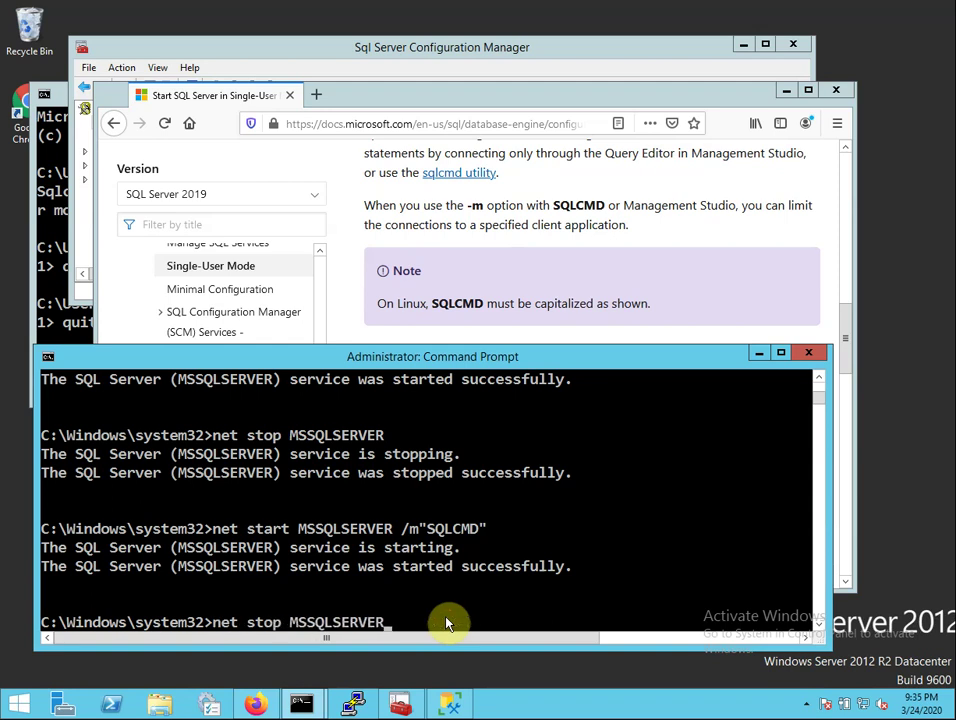
pyautogui.press('Return')
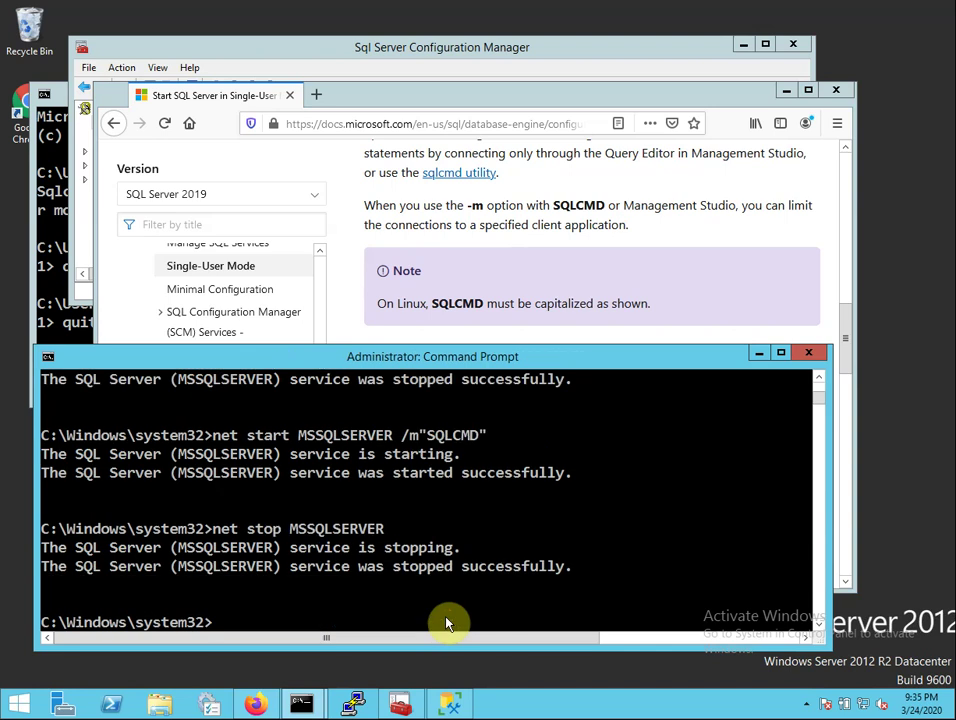
# Step: Start the default instance limited to the Management Studio query editor with net start MSSQLSERVER /m"Microsoft SQL Server Management Studio - Query"
pyautogui.press('Up')
pyautogui.press('Up')
pyautogui.press('Escape')
pyautogui.write('sqlcmd')
pyautogui.press('Up')
pyautogui.press('Up')
pyautogui.press('Up')
pyautogui.press('Up')
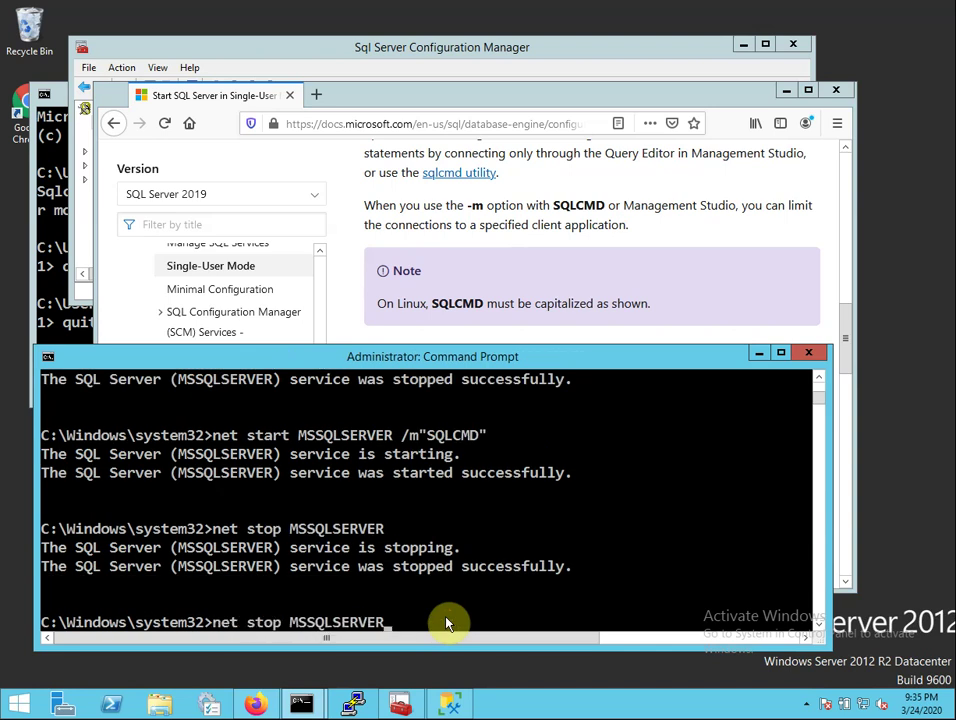
pyautogui.press('Down')
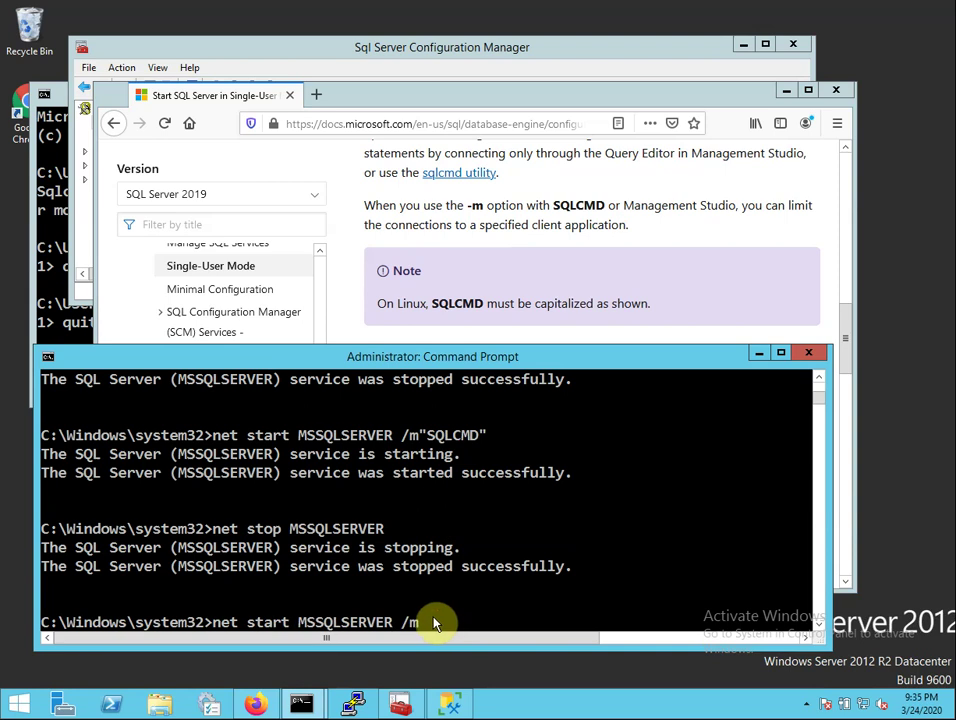
pyautogui.rightClick(580, 561)
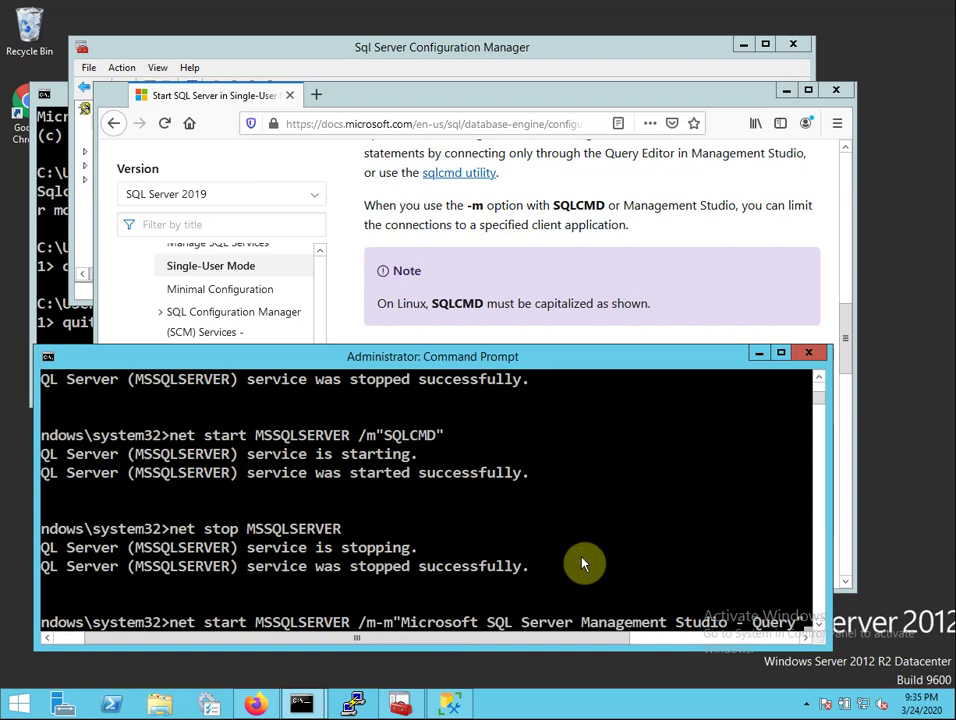
pyautogui.press('Left')
pyautogui.press('Left')
pyautogui.press('Left')
pyautogui.press('Left')
pyautogui.press('Left')
pyautogui.press('Left')
pyautogui.press('Left')
pyautogui.press('Left')
pyautogui.press('Left')
pyautogui.press('Left')
pyautogui.press('Left')
pyautogui.press('Left')
pyautogui.press('Left')
pyautogui.press('Left')
pyautogui.press('Left')
pyautogui.press('Left')
pyautogui.press('Left')
pyautogui.press('Left')
pyautogui.press('Left')
pyautogui.press('Left')
pyautogui.press('Left')
pyautogui.press('Left')
pyautogui.press('Left')
pyautogui.press('Left')
pyautogui.press('Left')
pyautogui.press('Left')
pyautogui.press('BackSpace')
pyautogui.press('BackSpace')
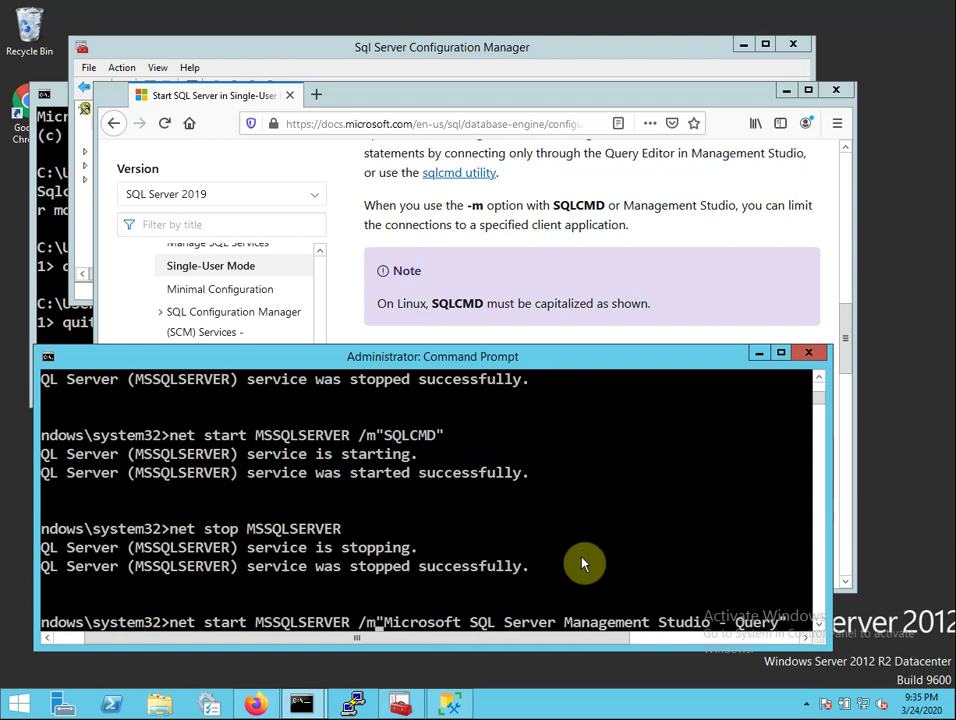
pyautogui.press('Return')
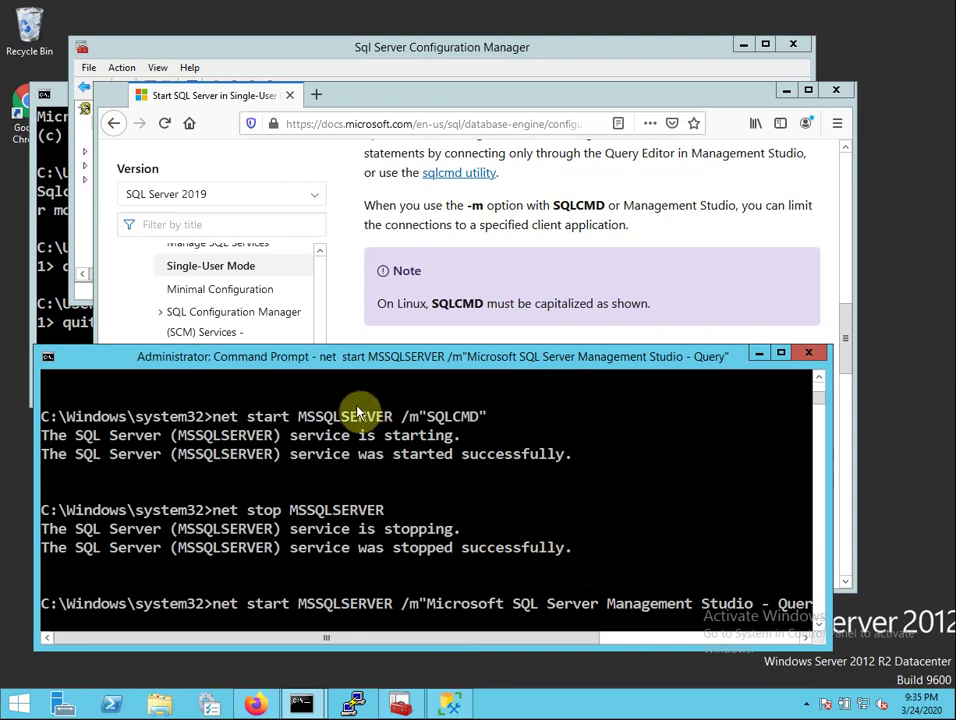
# Step: Look over Configuration Manager and Management Studio, then review the documentation's Management Studio query option and its Important note in Firefox
pyautogui.click(49, 208)
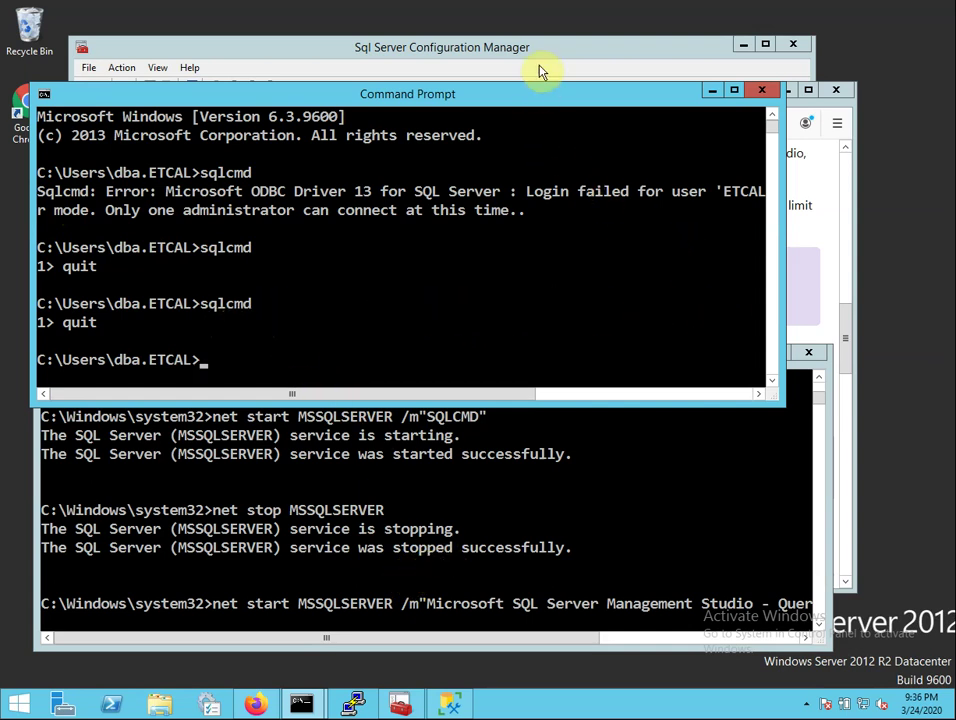
pyautogui.click(559, 47)
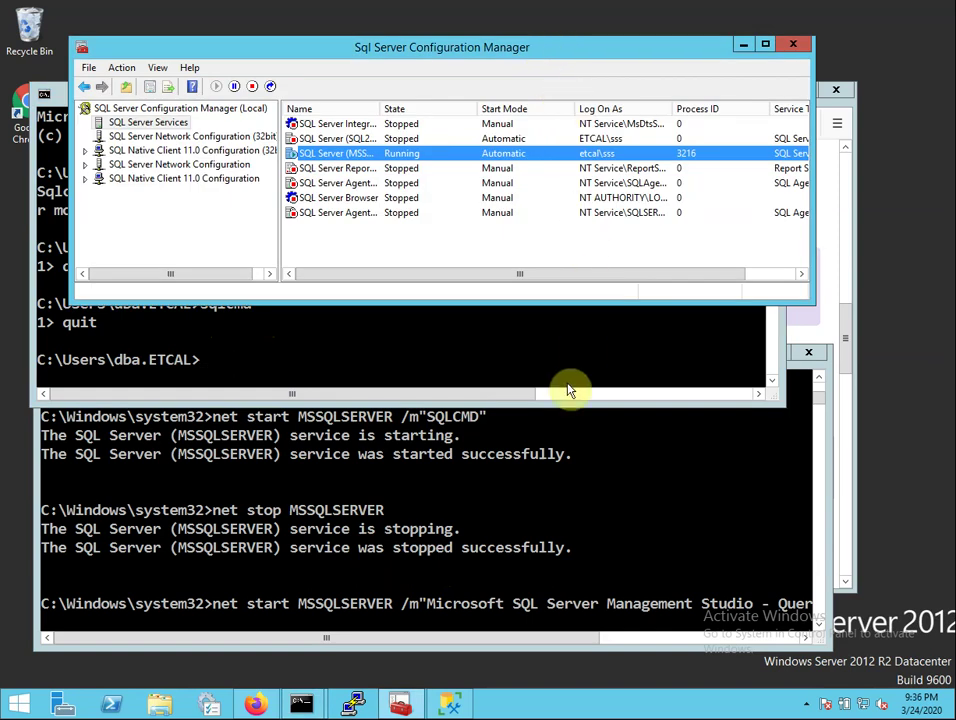
pyautogui.click(452, 702)
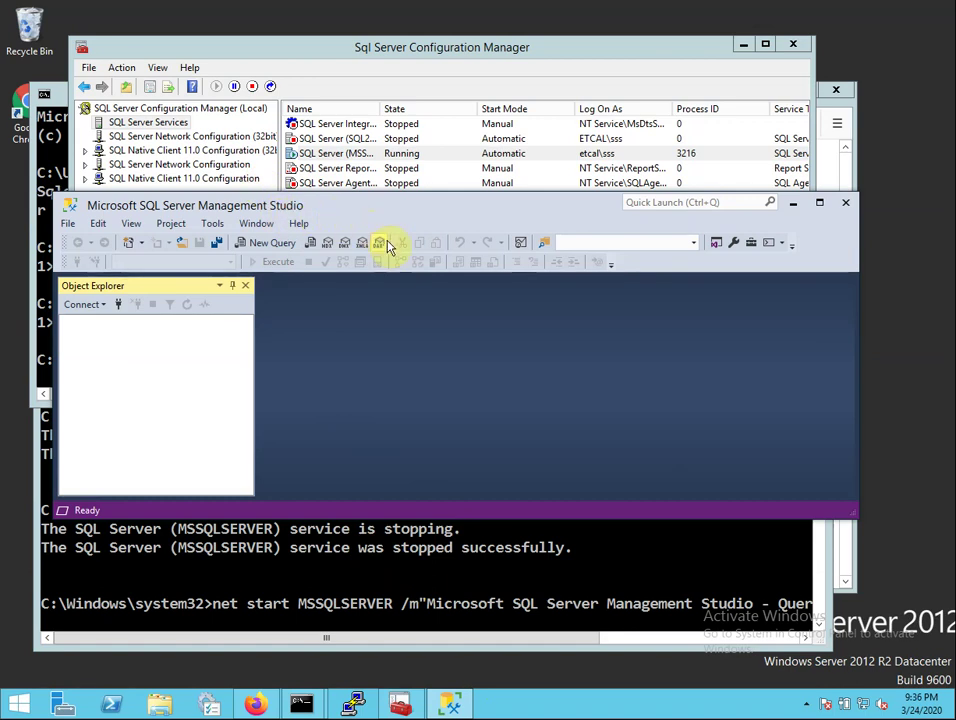
pyautogui.click(256, 704)
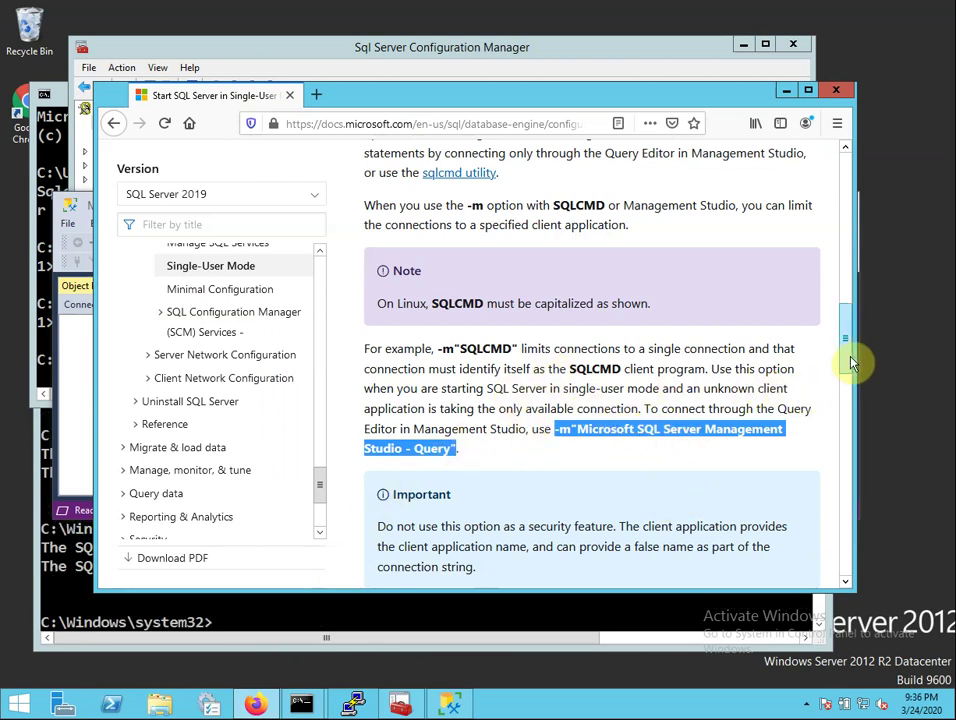
pyautogui.moveTo(854, 363); pyautogui.dragTo(855, 382)
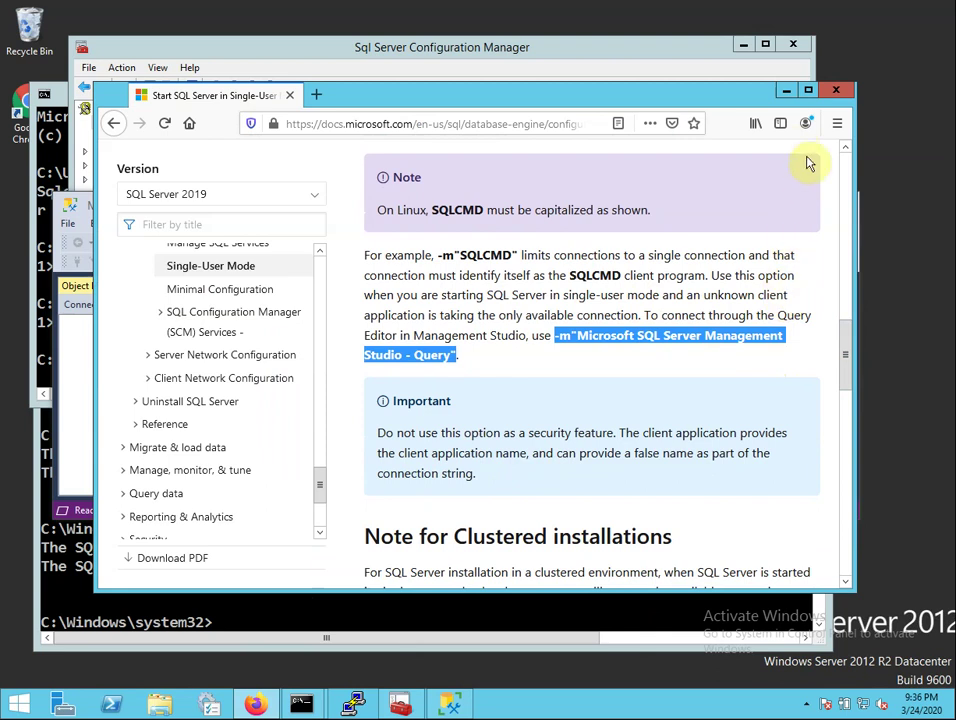
# Step: Test an sqlcmd connection to the default instance from the non-administrator Command Prompt and minimize that window
pyautogui.click(786, 91)
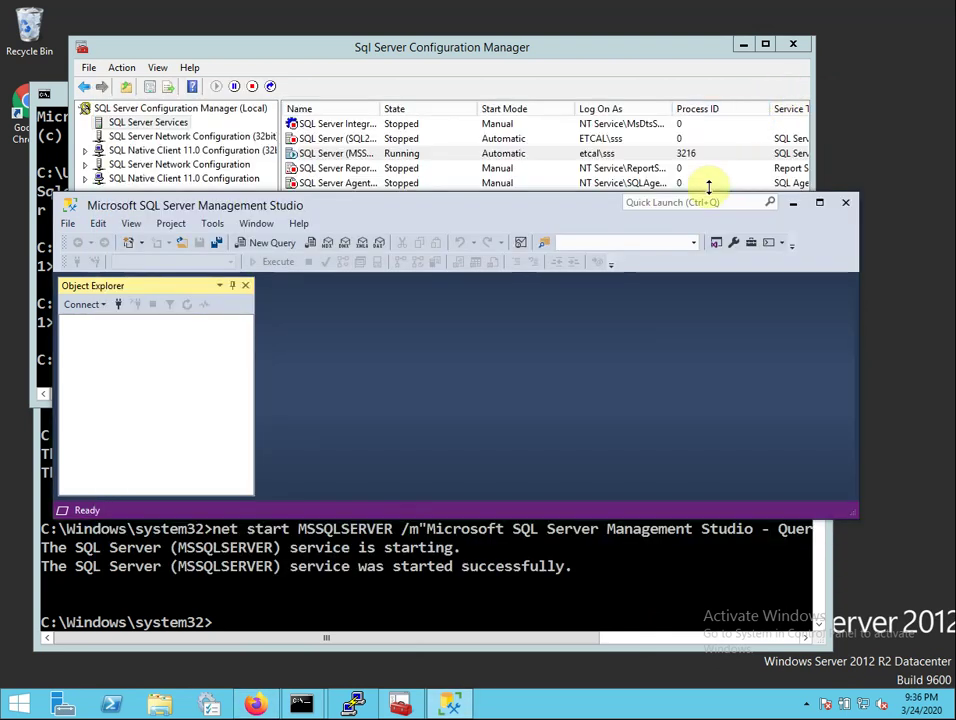
pyautogui.click(569, 596)
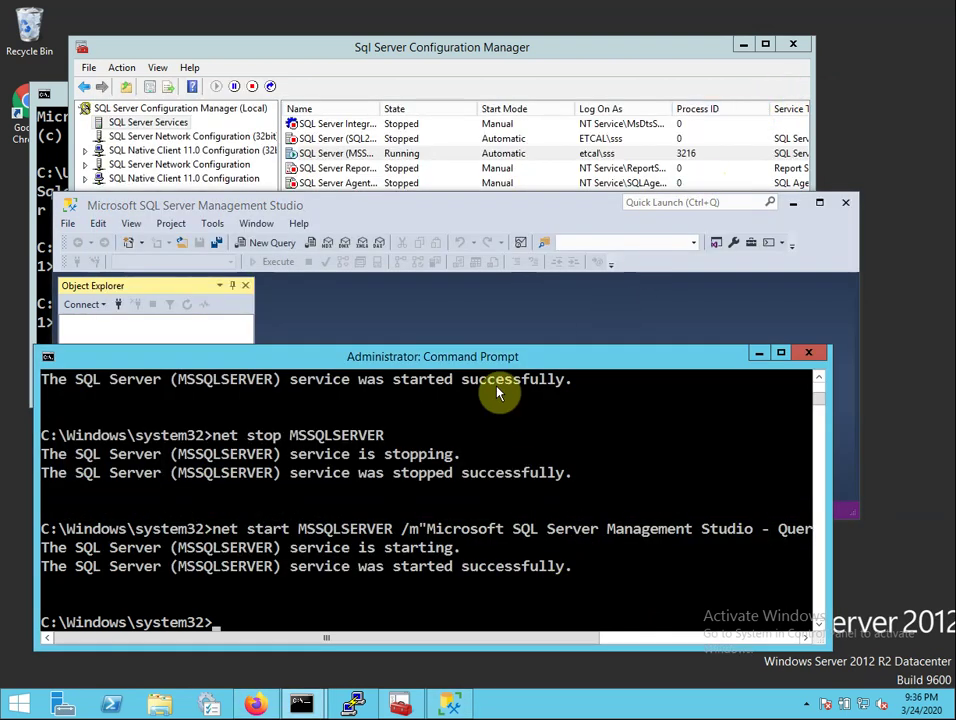
pyautogui.click(63, 135)
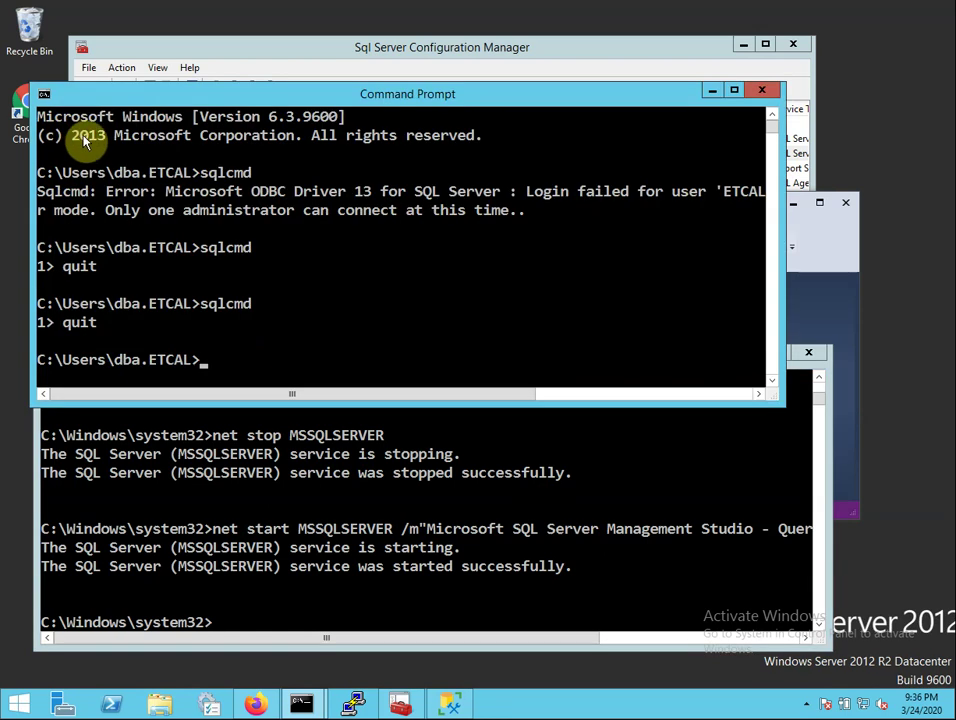
pyautogui.write('sqlcmd')
pyautogui.press('Return')
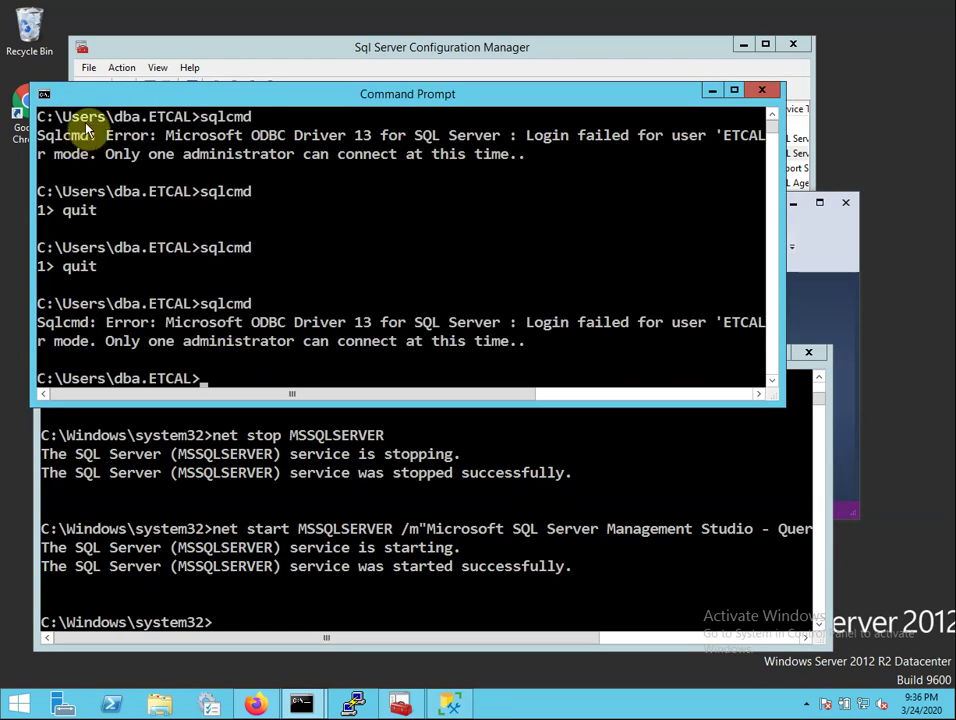
pyautogui.click(718, 90)
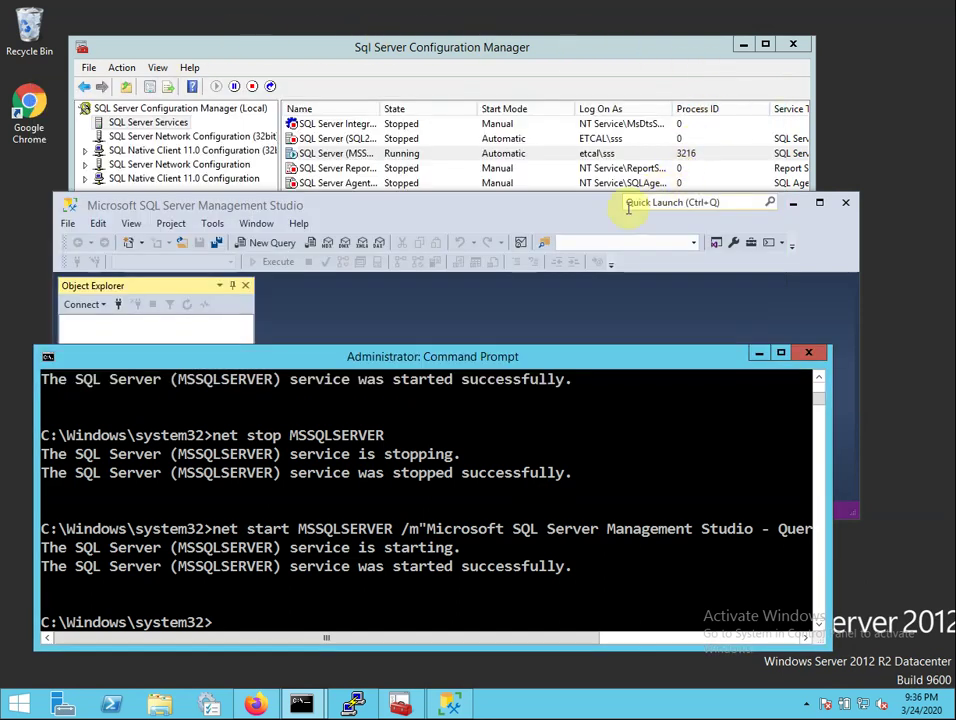
# Step: Switch to Management Studio and try to connect Object Explorer to the DB01 Database Engine with Windows Authentication
pyautogui.moveTo(597, 215); pyautogui.dragTo(612, 126)
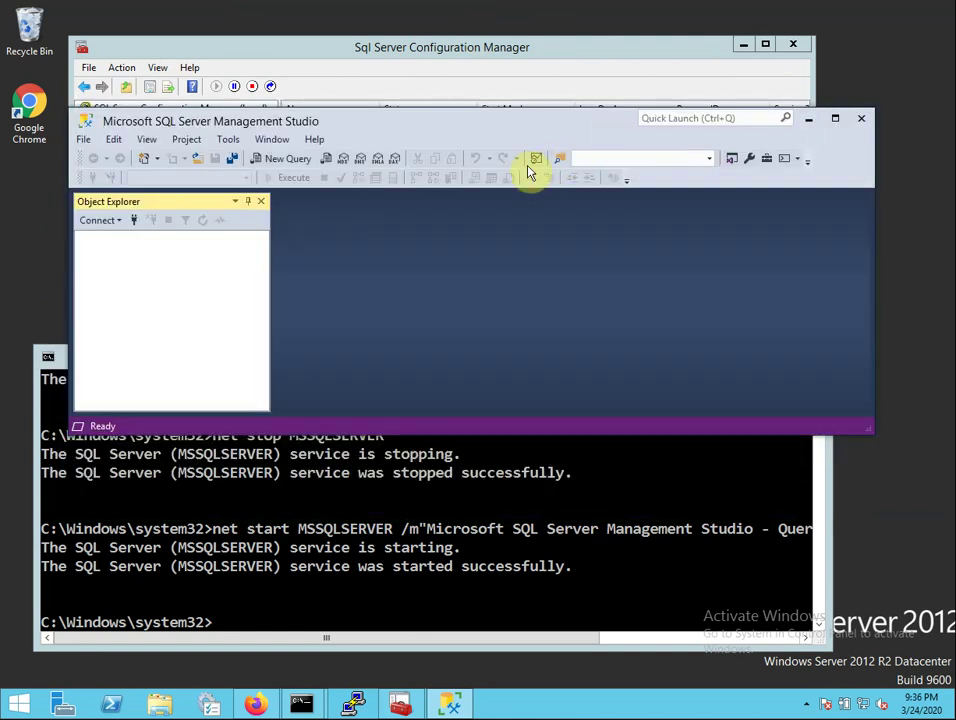
pyautogui.click(97, 221)
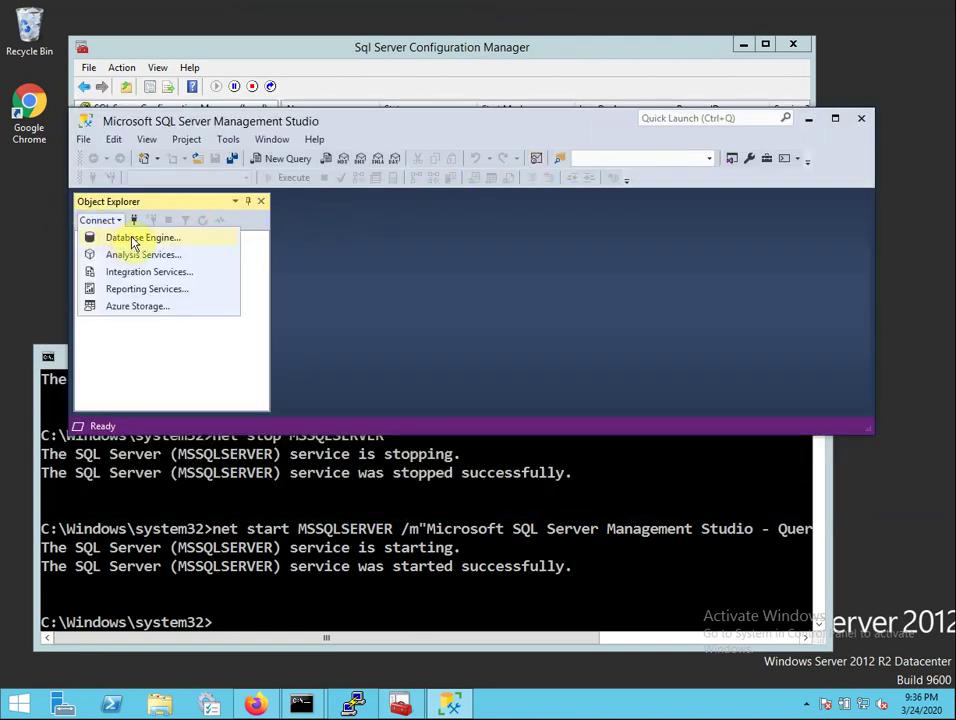
pyautogui.click(131, 240)
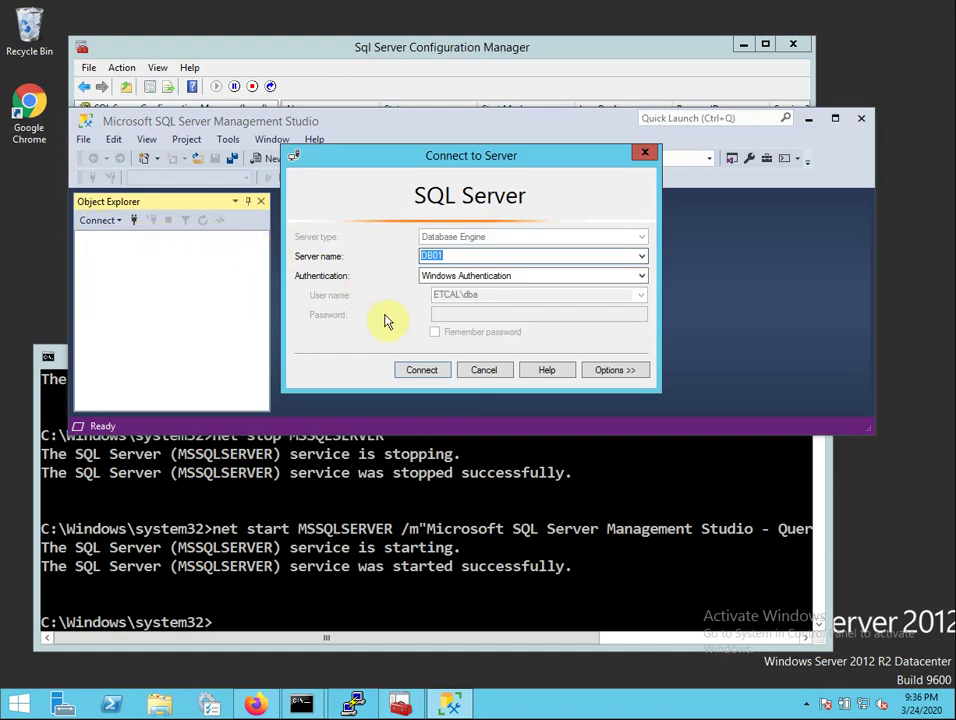
pyautogui.click(426, 370)
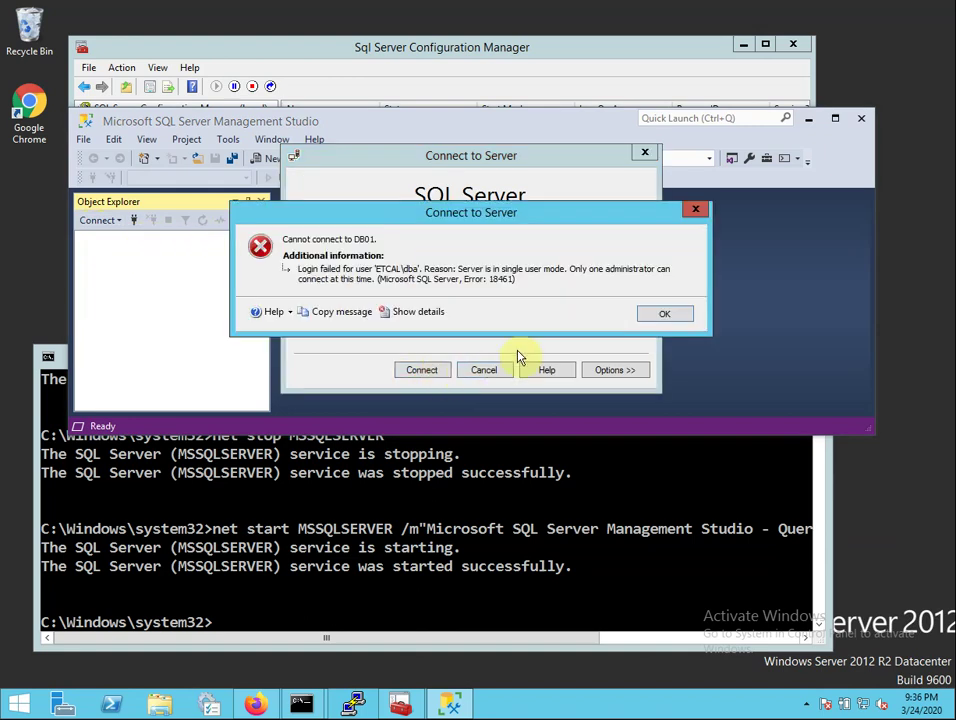
pyautogui.click(680, 318)
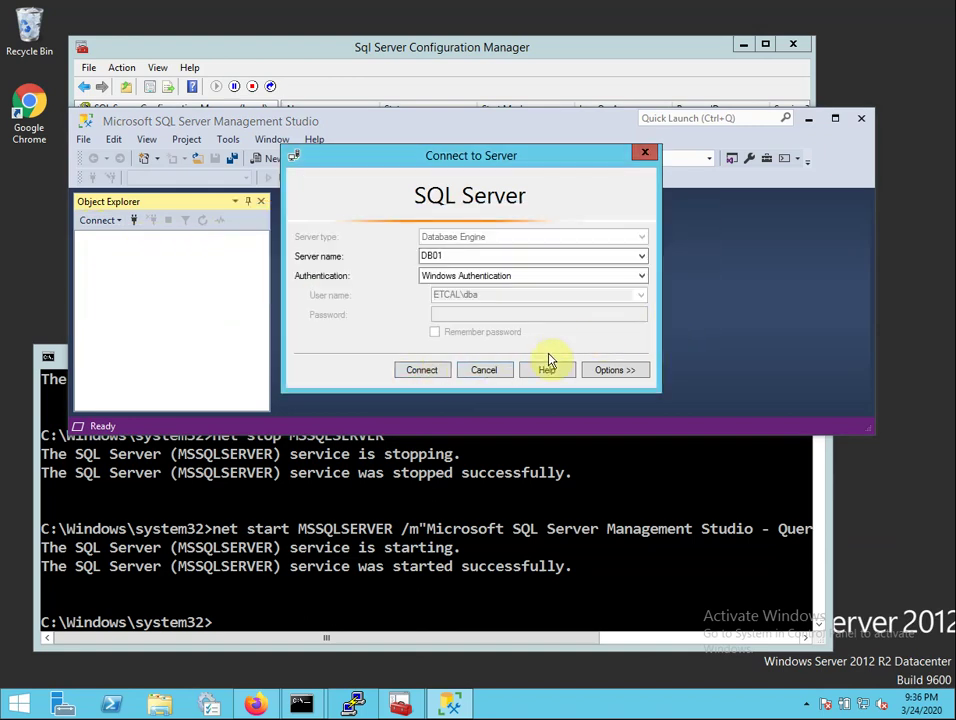
pyautogui.click(483, 370)
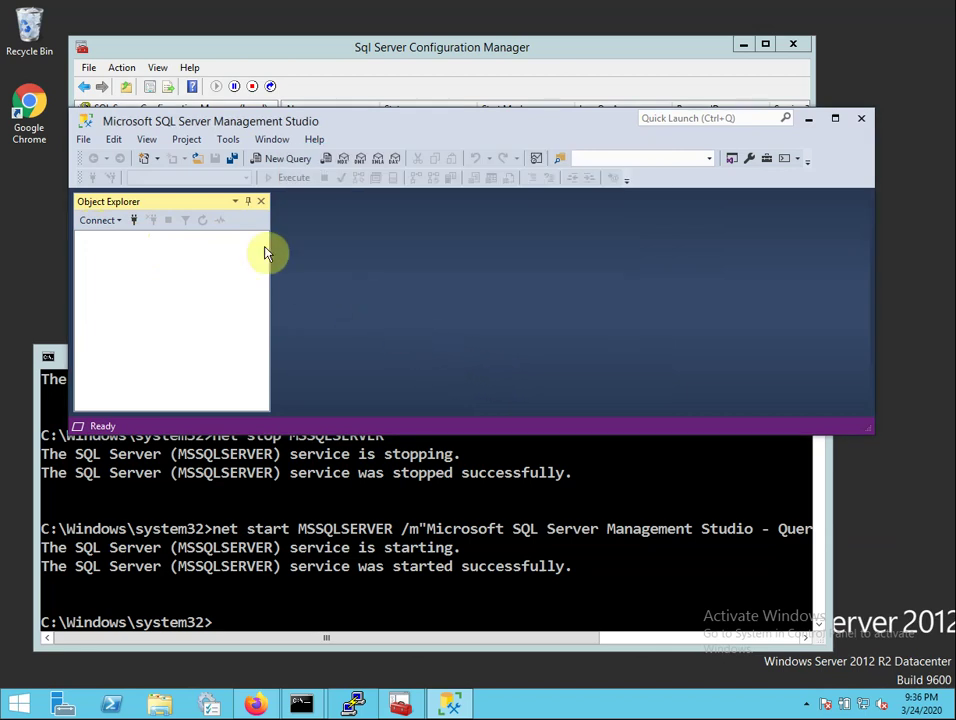
# Step: Open a new Database Engine query connected to DB01 with Windows Authentication, then close Management Studio
pyautogui.click(82, 140)
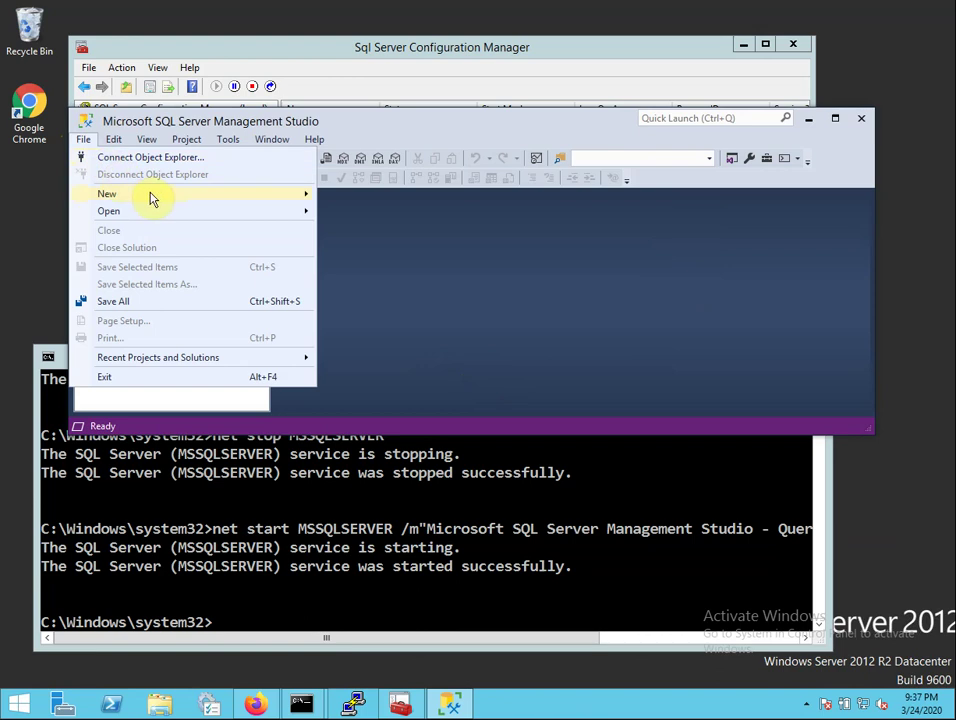
pyautogui.moveTo(221, 195)
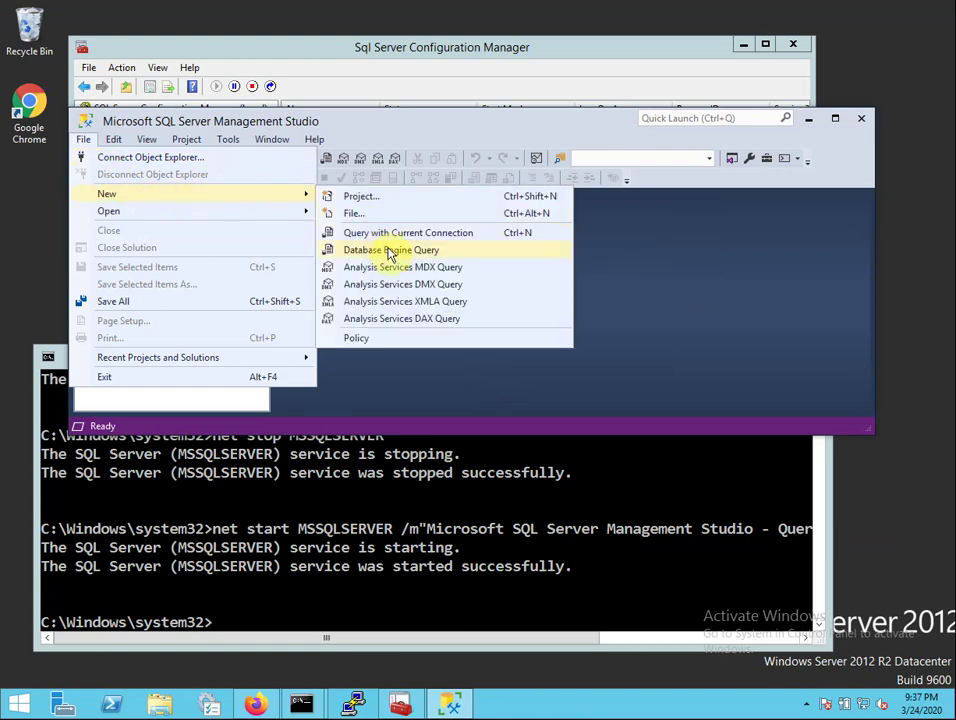
pyautogui.click(417, 255)
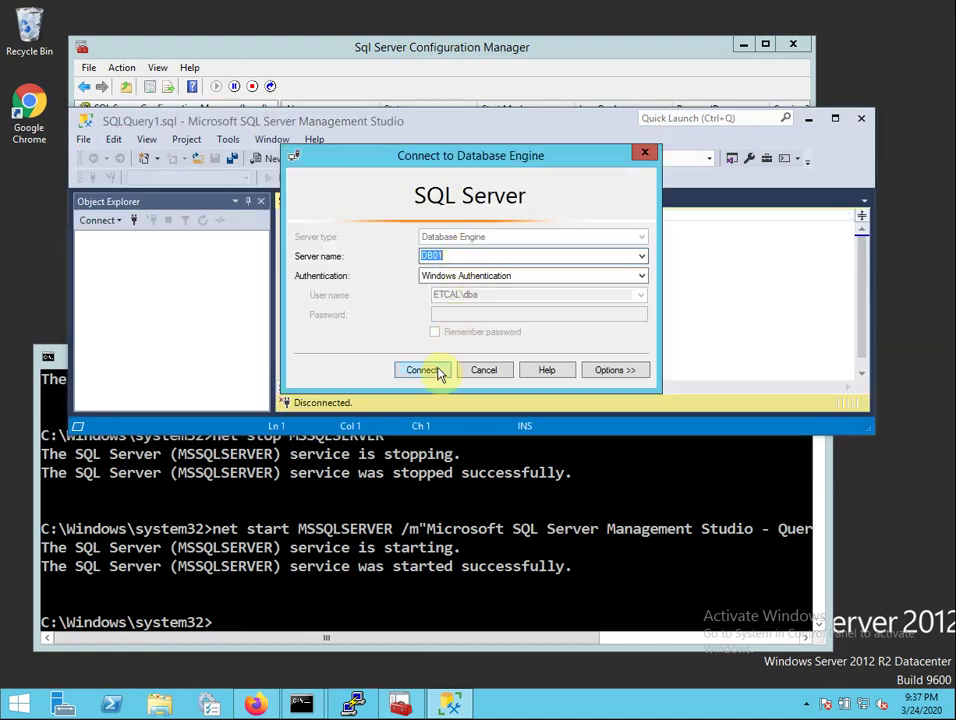
pyautogui.click(433, 372)
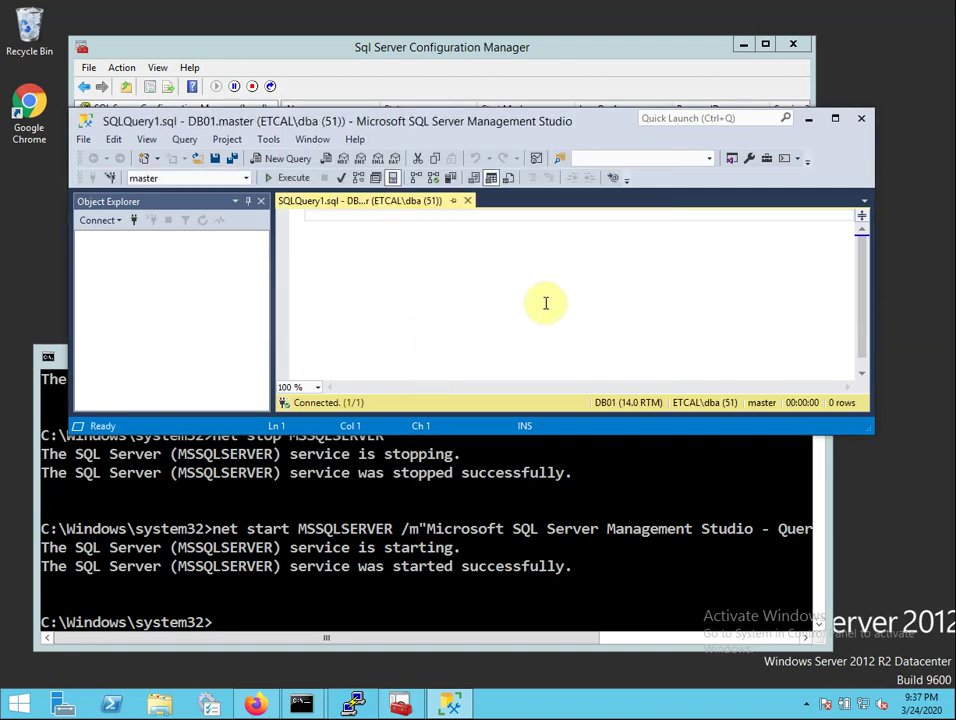
pyautogui.moveTo(590, 106); pyautogui.dragTo(591, 171)
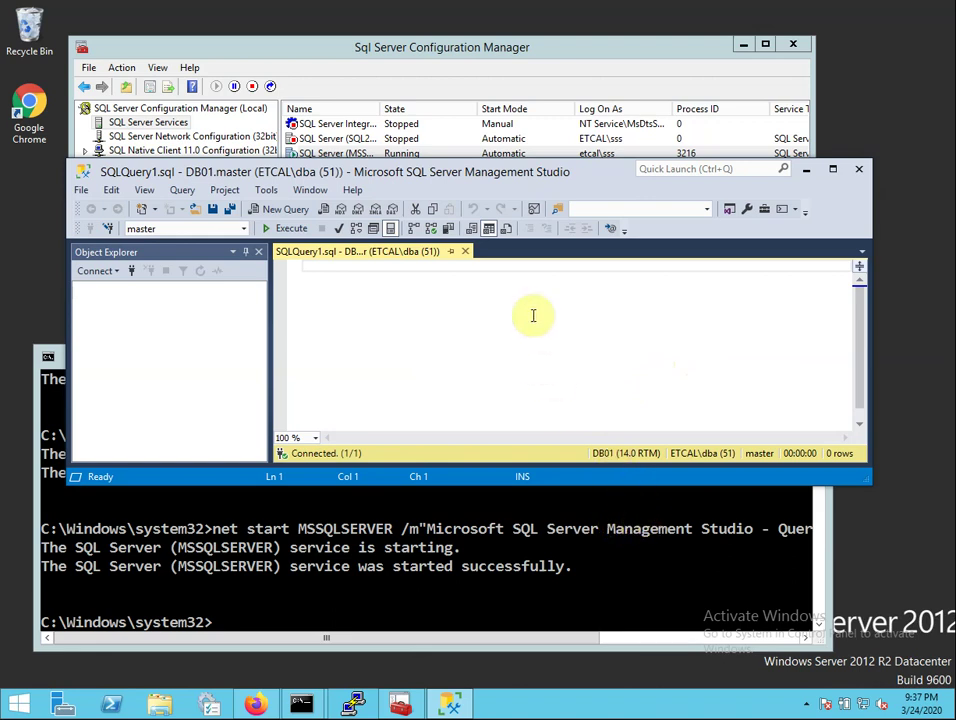
pyautogui.click(857, 168)
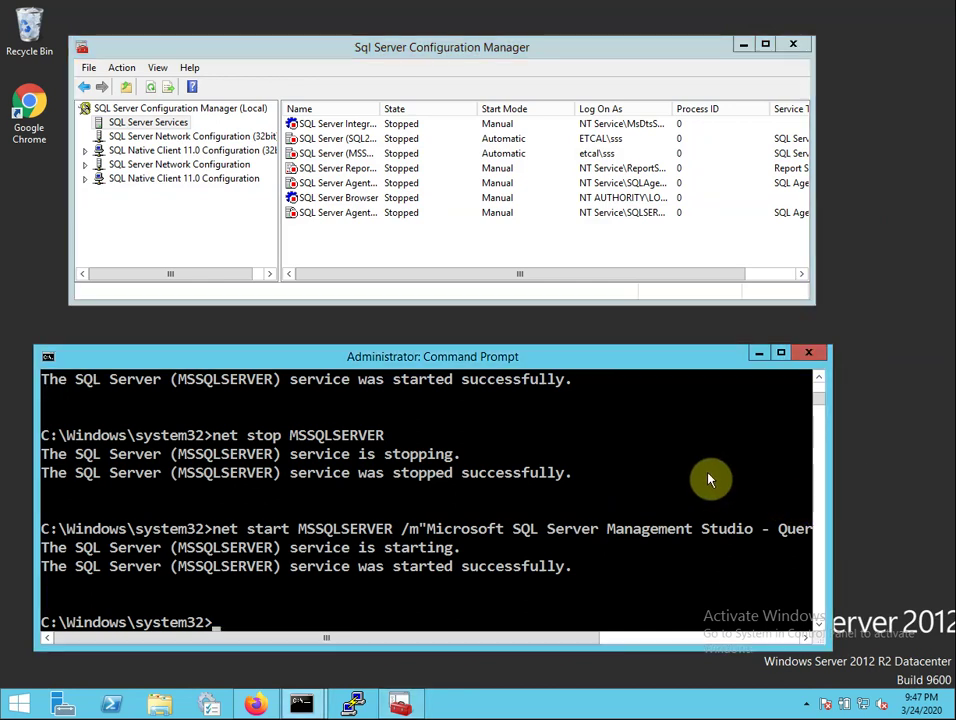
# Step: Change the administrator Command Prompt's directory to C:\Program Files\Microsoft SQL Server, going through the drive root
pyautogui.write('cd \\')
pyautogui.press('Return')
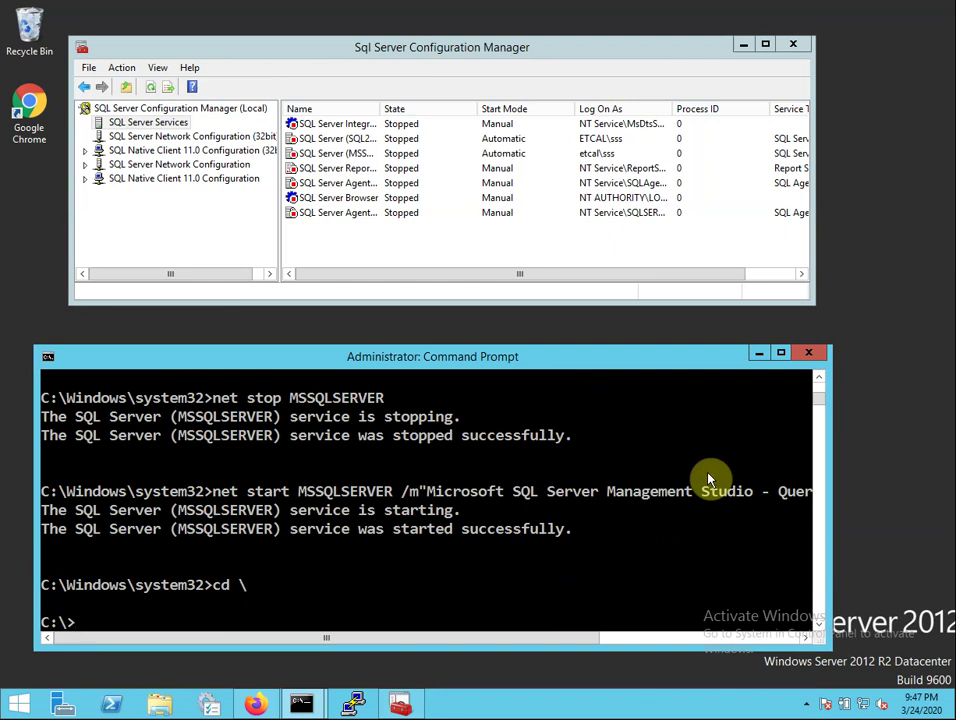
pyautogui.write('cd pro')
pyautogui.press('Tab')
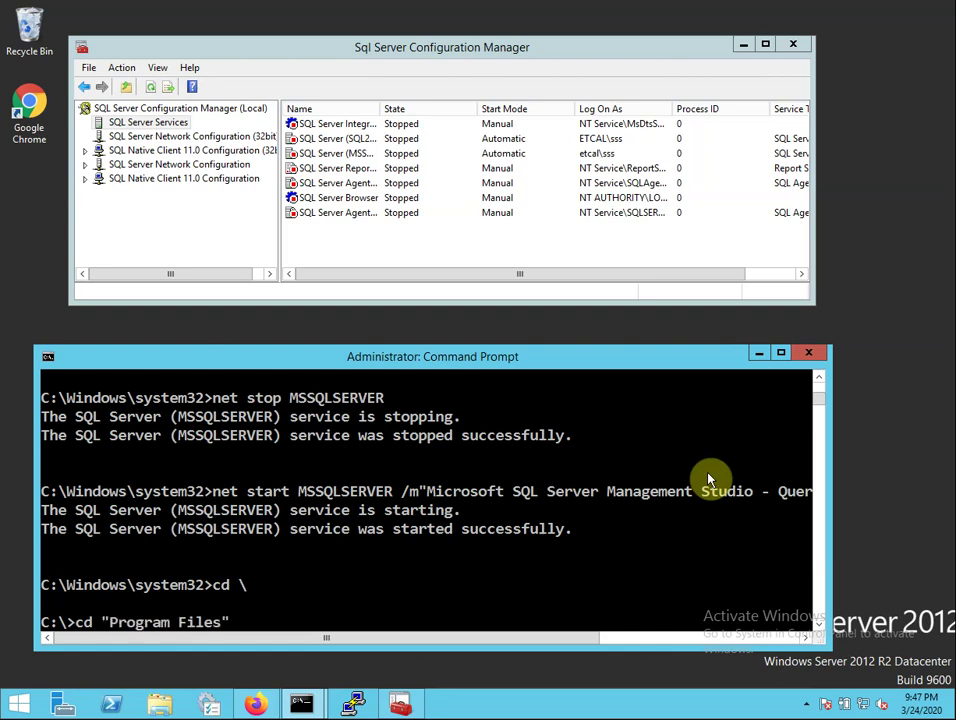
pyautogui.write('\\m')
pyautogui.press('Tab')
pyautogui.write('"')
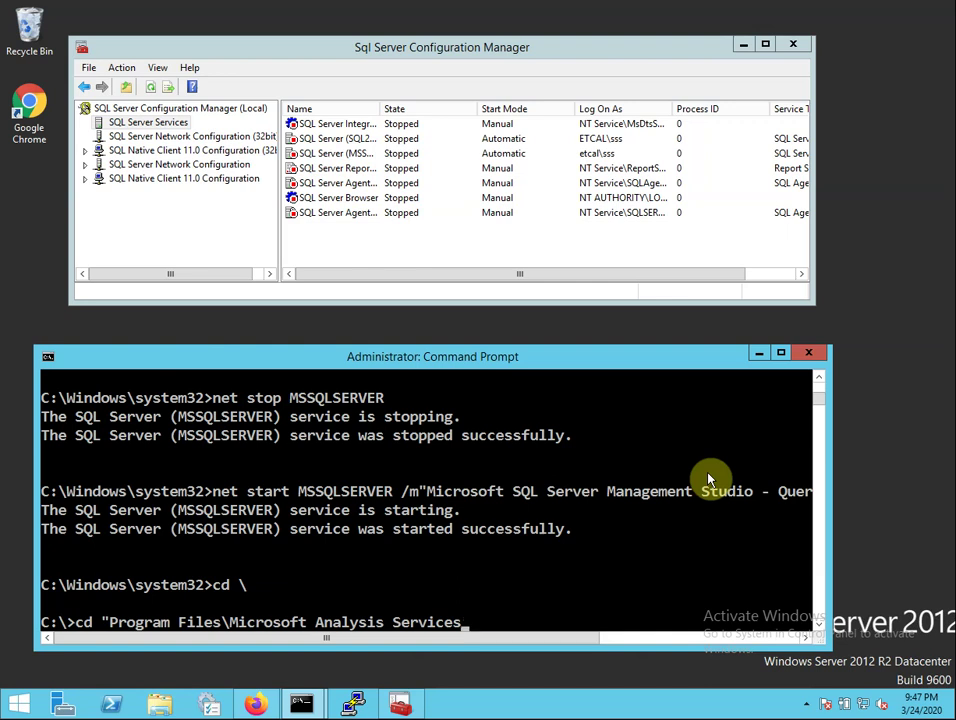
pyautogui.press('BackSpace')
pyautogui.press('BackSpace')
pyautogui.press('BackSpace')
pyautogui.press('BackSpace')
pyautogui.press('BackSpace')
pyautogui.press('BackSpace')
pyautogui.press('BackSpace')
pyautogui.press('BackSpace')
pyautogui.press('BackSpace')
pyautogui.press('BackSpace')
pyautogui.press('BackSpace')
pyautogui.press('BackSpace')
pyautogui.press('BackSpace')
pyautogui.press('BackSpace')
pyautogui.press('BackSpace')
pyautogui.press('BackSpace')
pyautogui.press('BackSpace')
pyautogui.press('BackSpace')
pyautogui.press('BackSpace')
pyautogui.press('Tab')
pyautogui.press('Tab')
pyautogui.press('Tab')
pyautogui.press('Tab')
pyautogui.press('BackSpace')
pyautogui.press('BackSpace')
pyautogui.press('BackSpace')
pyautogui.press('BackSpace')
pyautogui.press('BackSpace')
pyautogui.press('BackSpace')
pyautogui.press('BackSpace')
pyautogui.press('BackSpace')
pyautogui.press('BackSpace')
pyautogui.press('BackSpace')
pyautogui.press('BackSpace')
pyautogui.press('BackSpace')
pyautogui.press('BackSpace')
pyautogui.press('BackSpace')
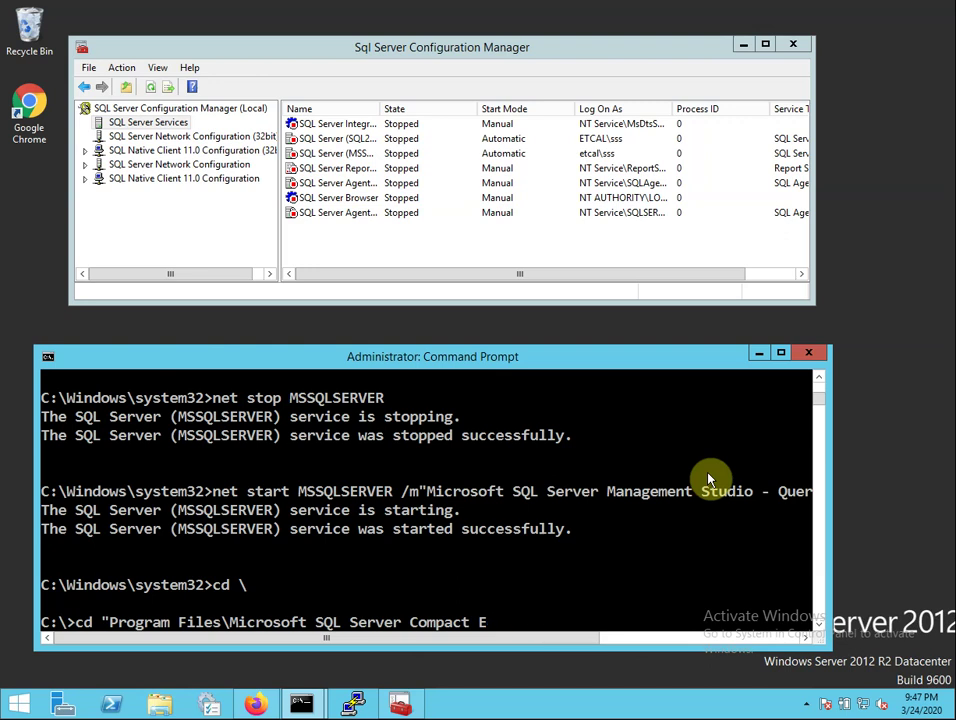
pyautogui.press('BackSpace')
pyautogui.press('BackSpace')
pyautogui.write('"')
pyautogui.press('Return')
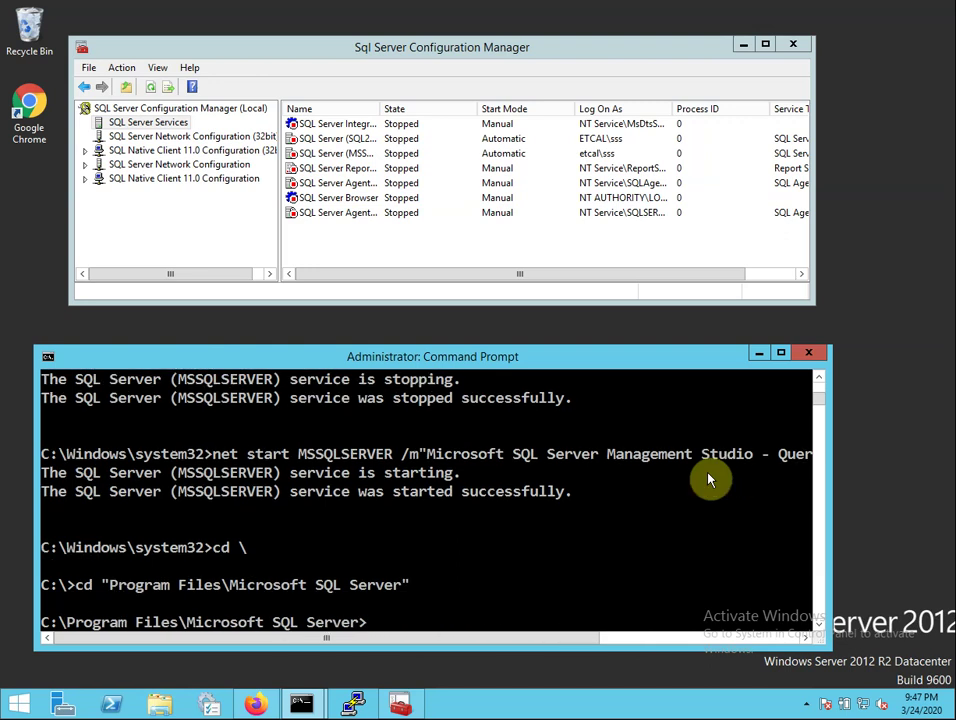
# Step: List the Microsoft SQL Server directory and look for the default instance's version 14 folder
pyautogui.write('dir')
pyautogui.press('Return')
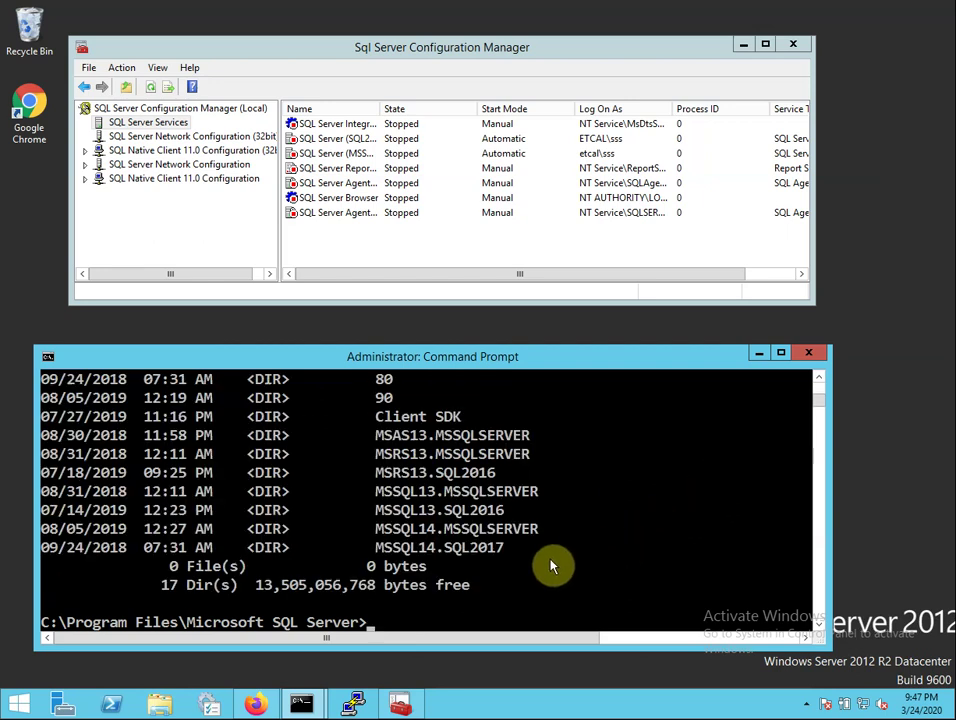
pyautogui.click(392, 533)
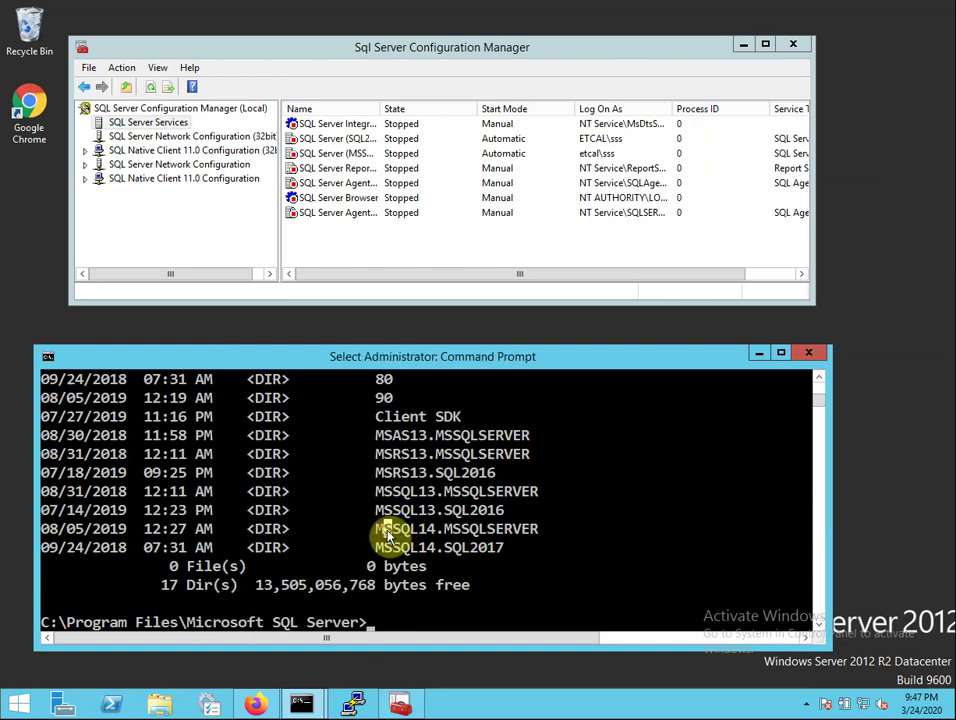
pyautogui.moveTo(378, 530); pyautogui.dragTo(558, 520)
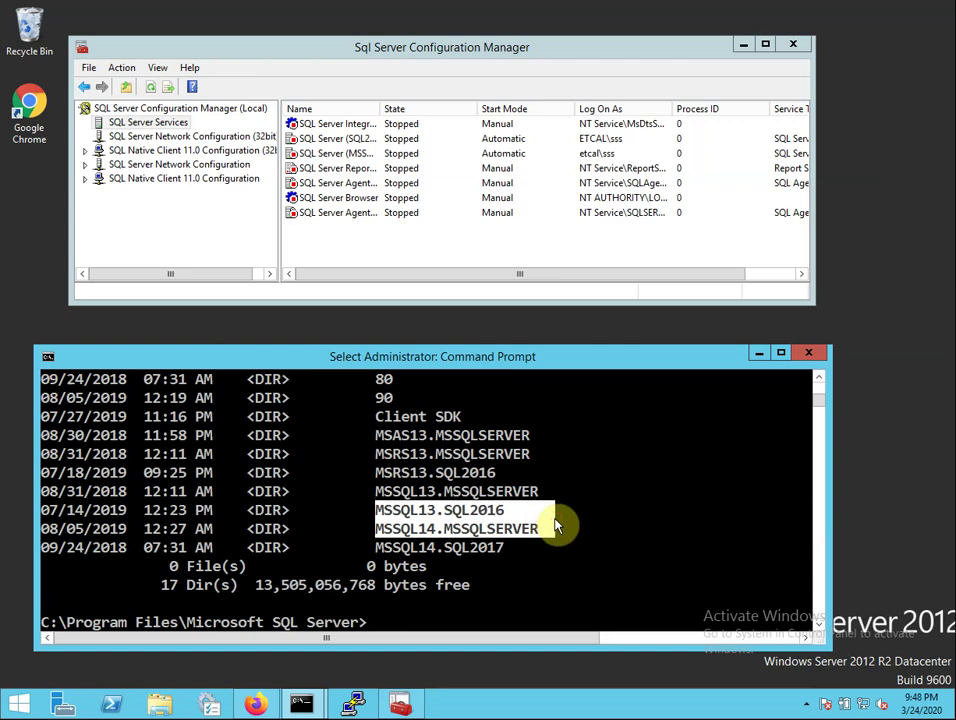
pyautogui.click(600, 530)
# Step: Change the working directory to the MSSQL14.MSSQLSERVER folder
pyautogui.write('cd  ')
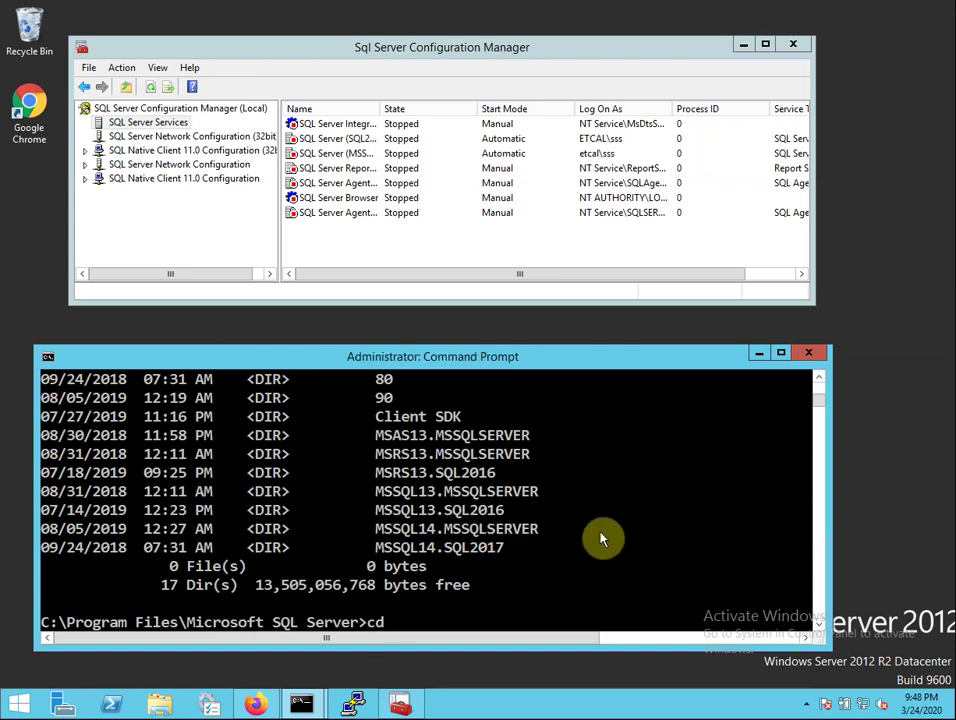
pyautogui.write('M')
pyautogui.press('Tab')
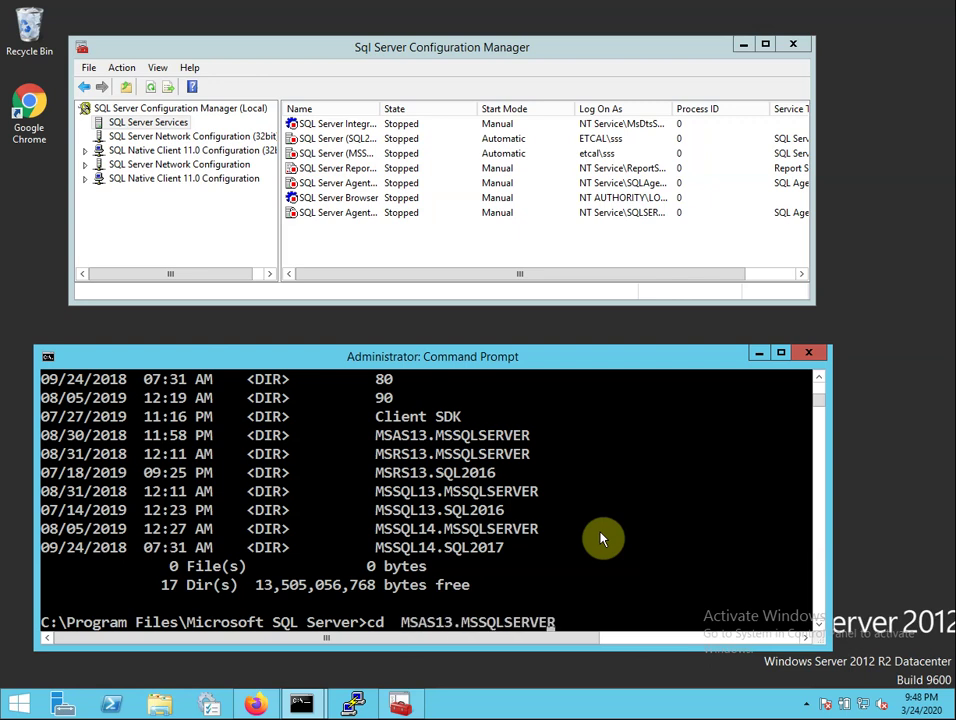
pyautogui.press('BackSpace')
pyautogui.write('4')
pyautogui.press('Return')
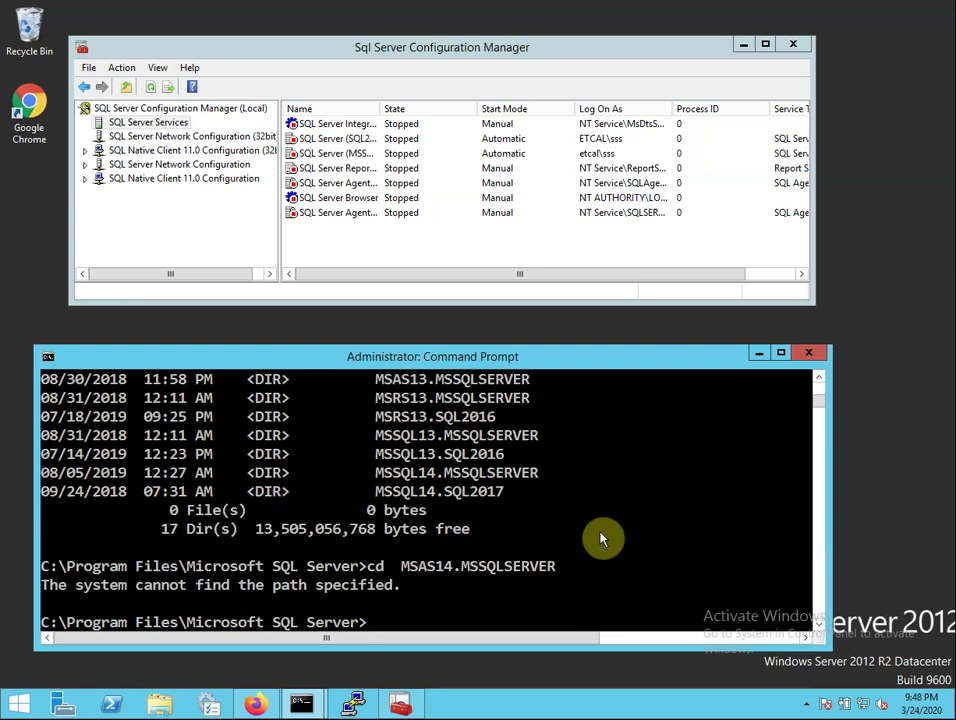
pyautogui.press('Up')
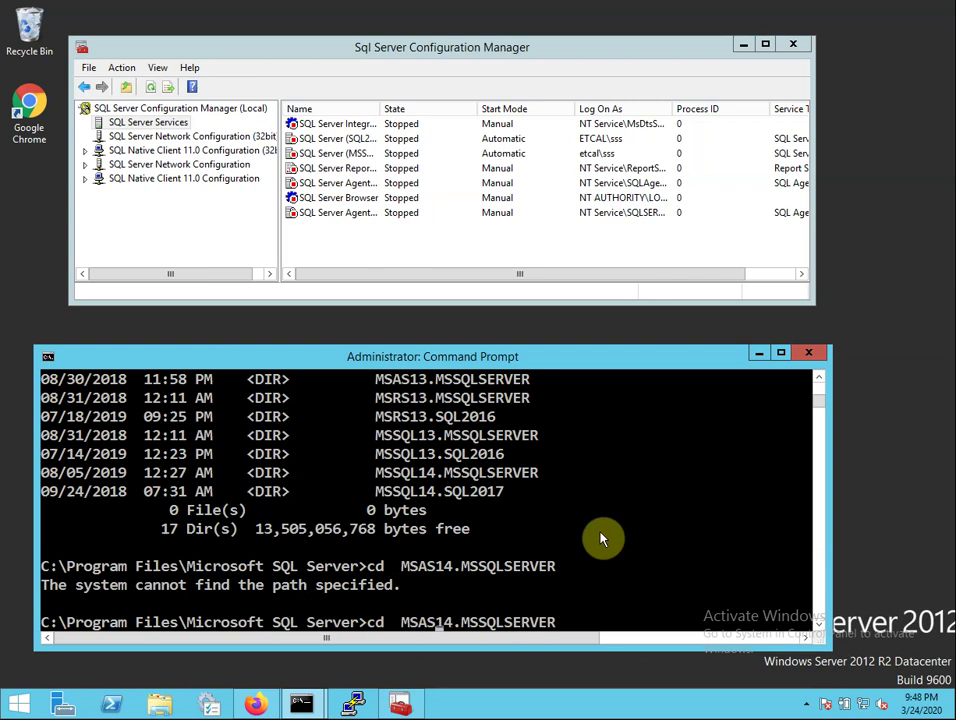
pyautogui.press('BackSpace')
pyautogui.press('BackSpace')
pyautogui.write('SQL')
pyautogui.press('Return')
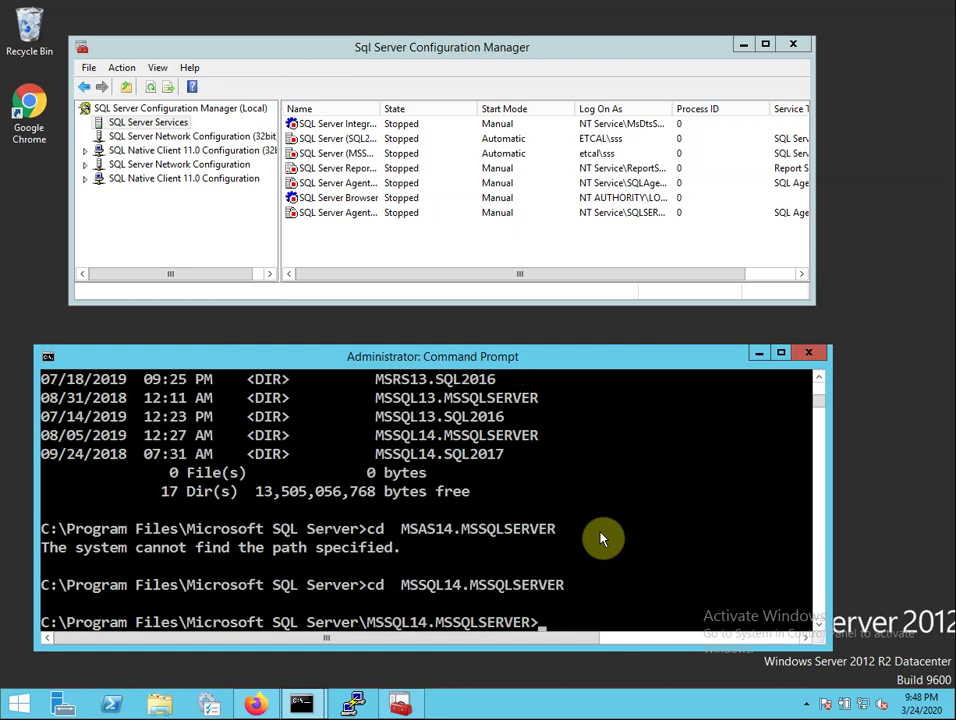
# Step: List the instance folder's contents and descend through MSSQL into its Binn folder
pyautogui.write('dir')
pyautogui.press('Return')
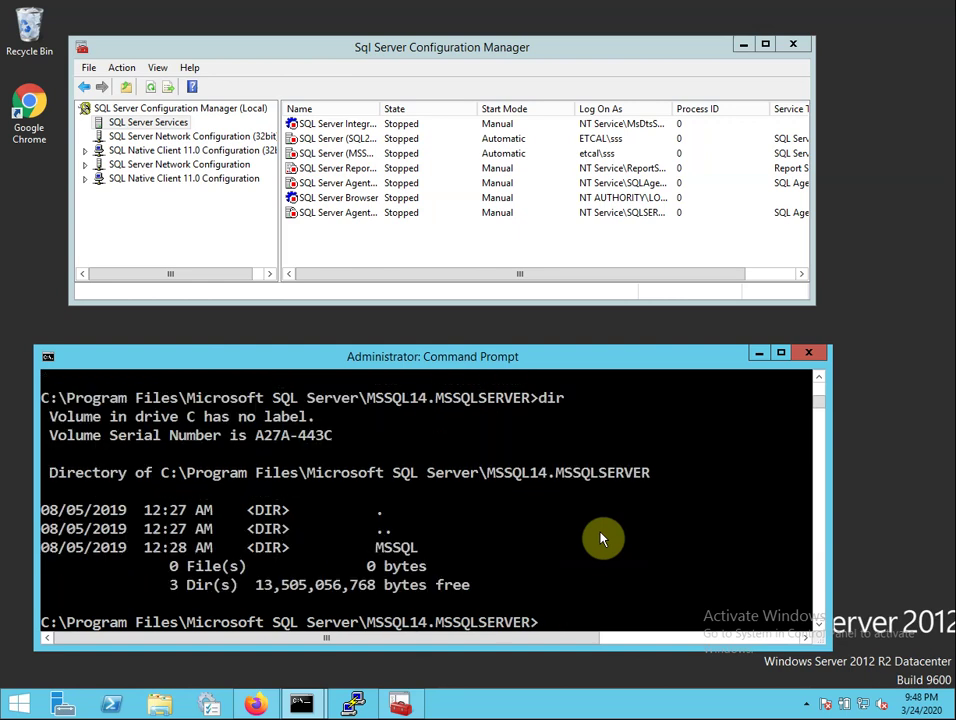
pyautogui.write('cd MSSQL')
pyautogui.press('Return')
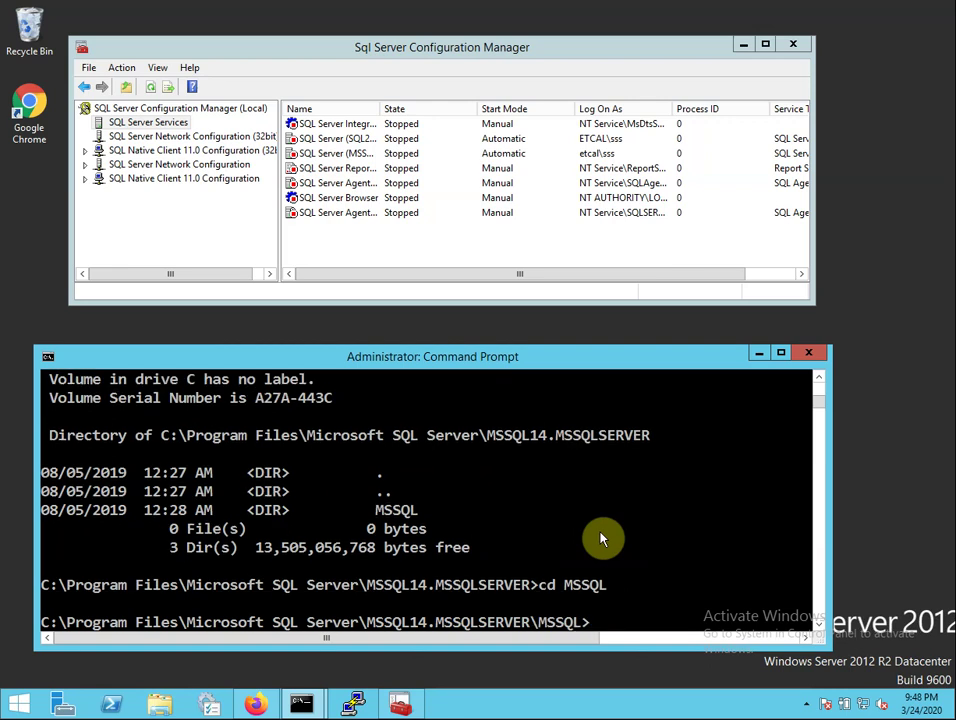
pyautogui.write('dir')
pyautogui.press('Return')
pyautogui.write('cd b')
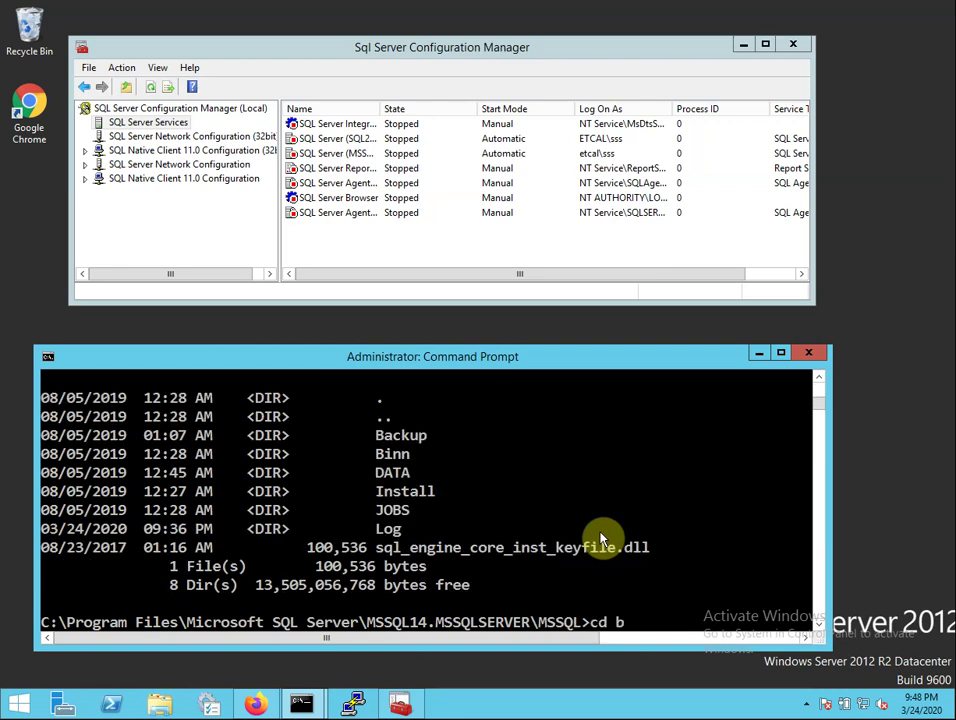
pyautogui.write('inn')
pyautogui.press('Return')
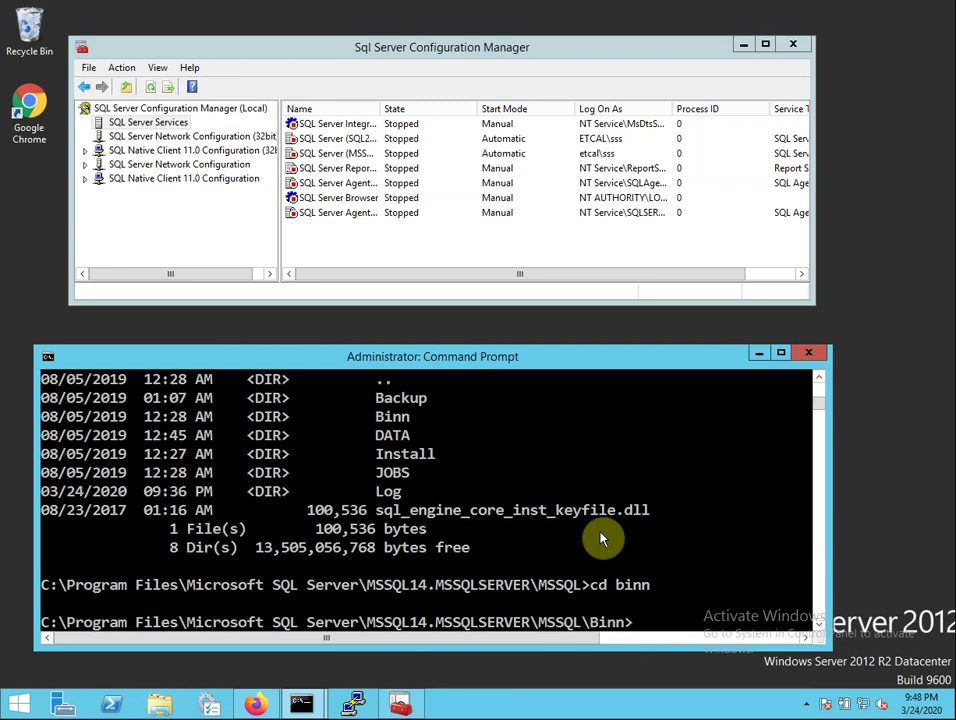
# Step: List sqlservr.exe in the default instance's Binn folder with dir
pyautogui.write('dir sql')
pyautogui.press('Tab')
pyautogui.press('BackSpace')
pyautogui.press('BackSpace')
pyautogui.press('BackSpace')
pyautogui.press('BackSpace')
pyautogui.press('BackSpace')
pyautogui.press('BackSpace')
pyautogui.press('BackSpace')
pyautogui.press('BackSpace')
pyautogui.press('BackSpace')
pyautogui.write('se')
pyautogui.press('Tab')
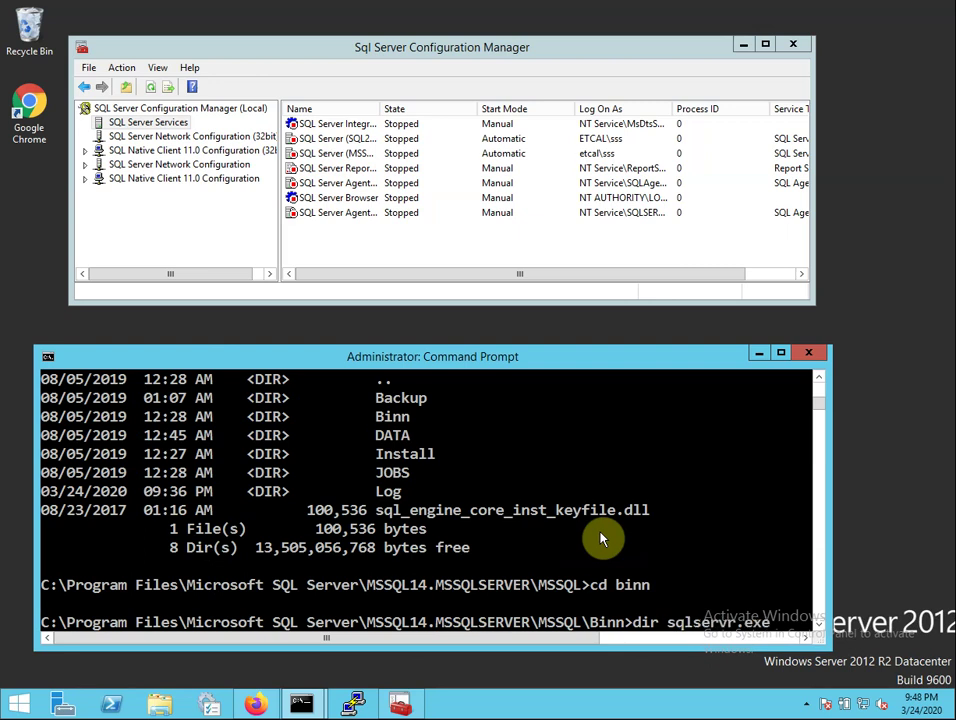
pyautogui.press('Return')
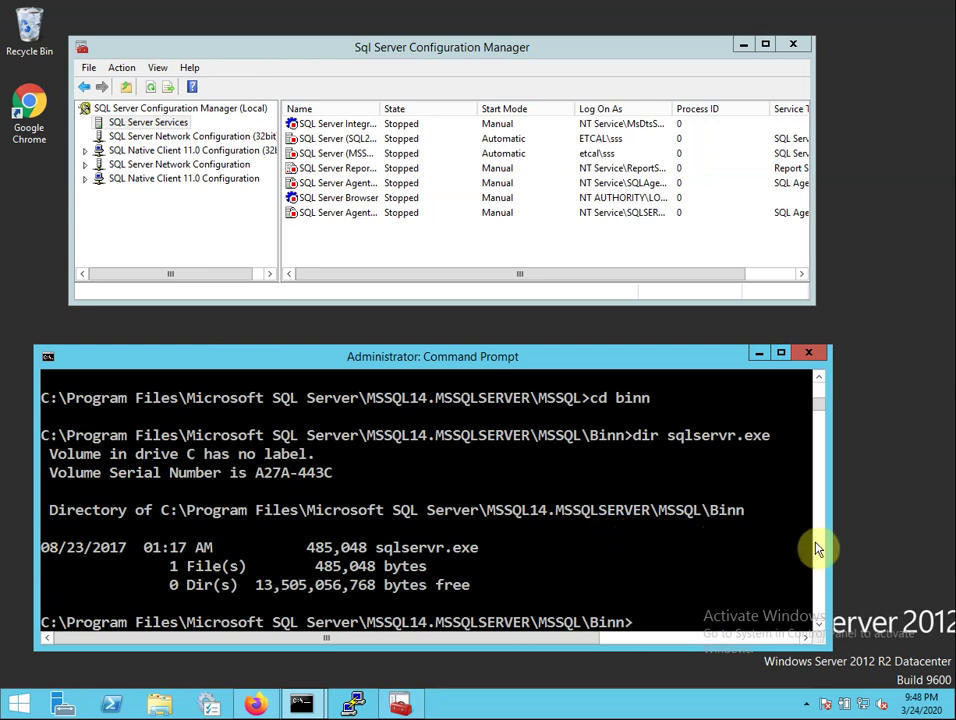
# Step: Move the administrator Command Prompt window up the desktop and widen it
pyautogui.moveTo(829, 538); pyautogui.dragTo(834, 487)
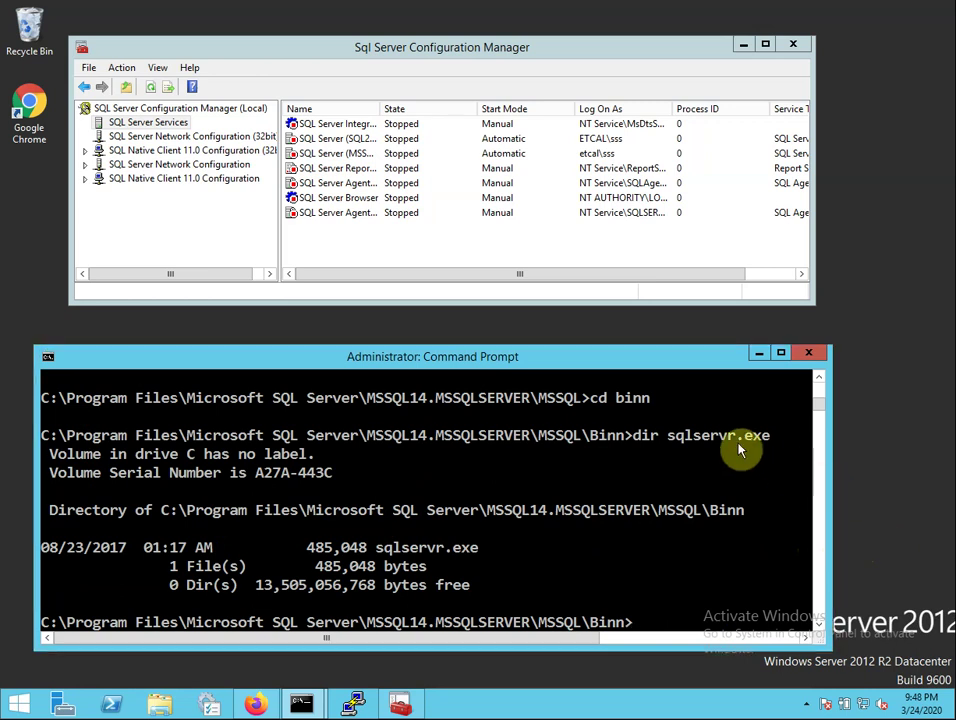
pyautogui.moveTo(624, 370); pyautogui.dragTo(612, 213)
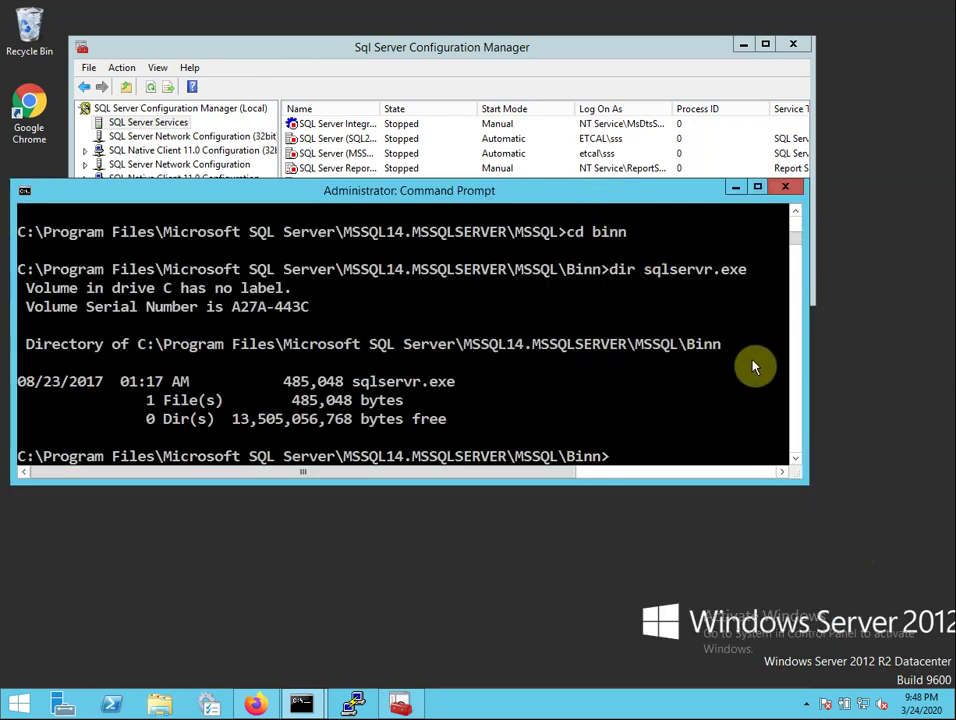
pyautogui.moveTo(808, 395); pyautogui.dragTo(886, 405)
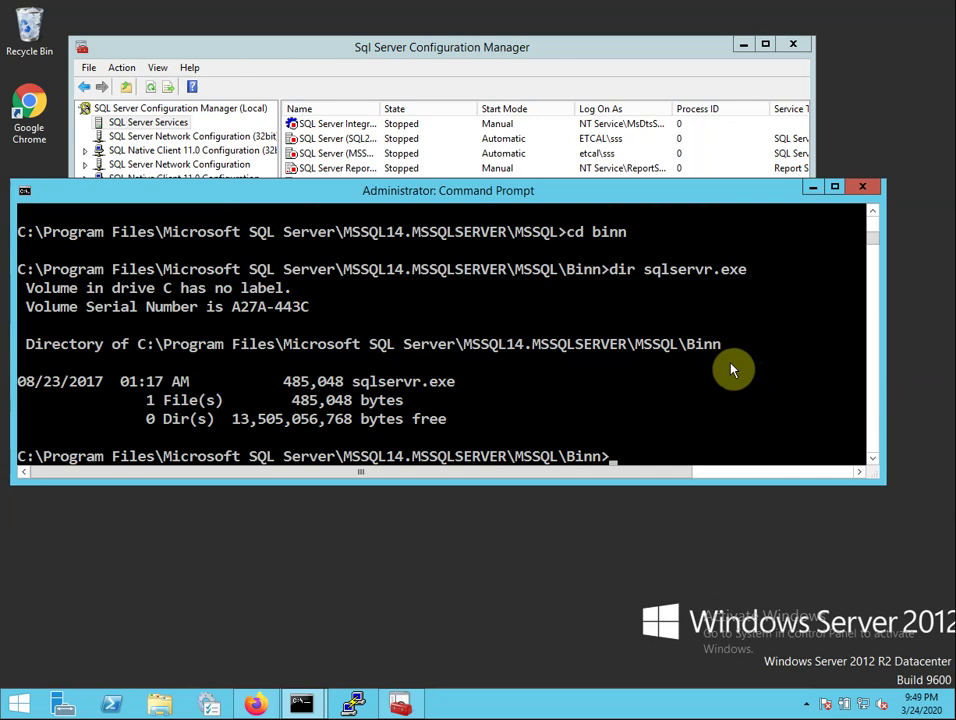
# Step: Enter sqlservr -s at the Binn prompt without running it
pyautogui.write('sqls')
pyautogui.press('Tab')
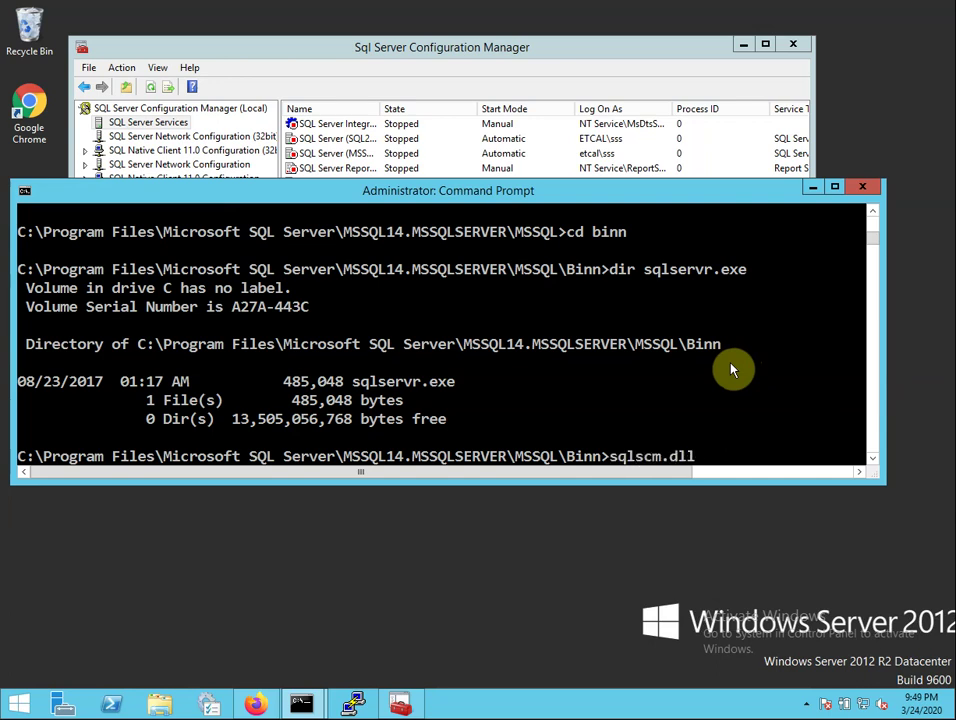
pyautogui.press('BackSpace')
pyautogui.press('BackSpace')
pyautogui.press('BackSpace')
pyautogui.press('BackSpace')
pyautogui.press('BackSpace')
pyautogui.press('BackSpace')
pyautogui.write('er')
pyautogui.press('Tab')
pyautogui.press('BackSpace')
pyautogui.press('BackSpace')
pyautogui.press('BackSpace')
pyautogui.press('BackSpace')
pyautogui.write('-s')
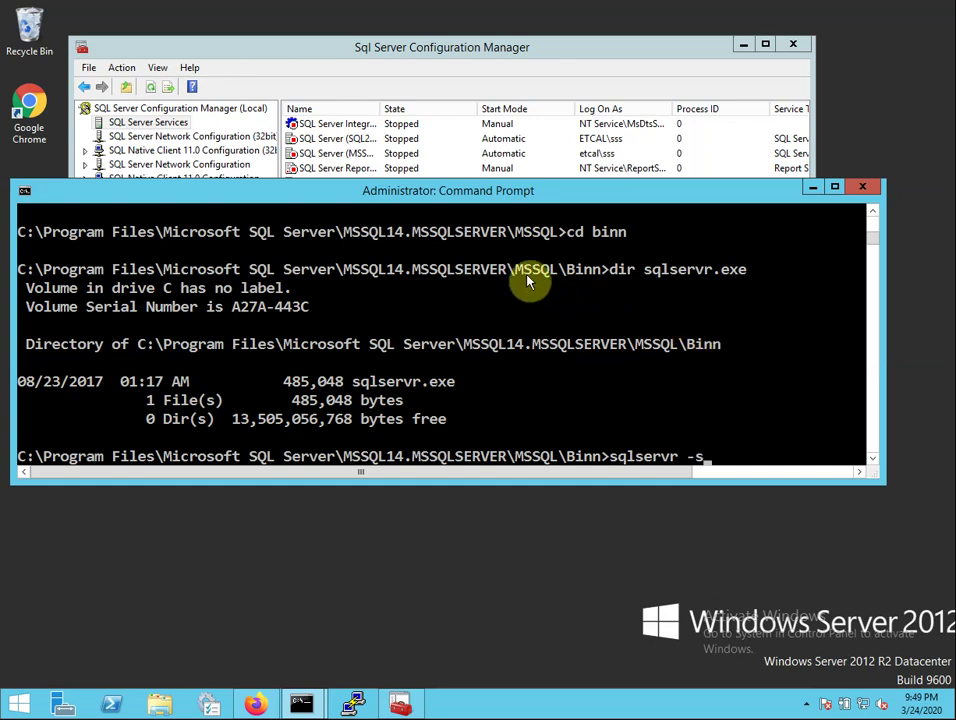
# Step: Complete the sqlservr command with the MSSQLSERVER instance name copied from the folder path and the -m option, and run it
pyautogui.click(417, 270)
pyautogui.moveTo(417, 270); pyautogui.dragTo(506, 276)
pyautogui.hotkey('ctrl', 'c')
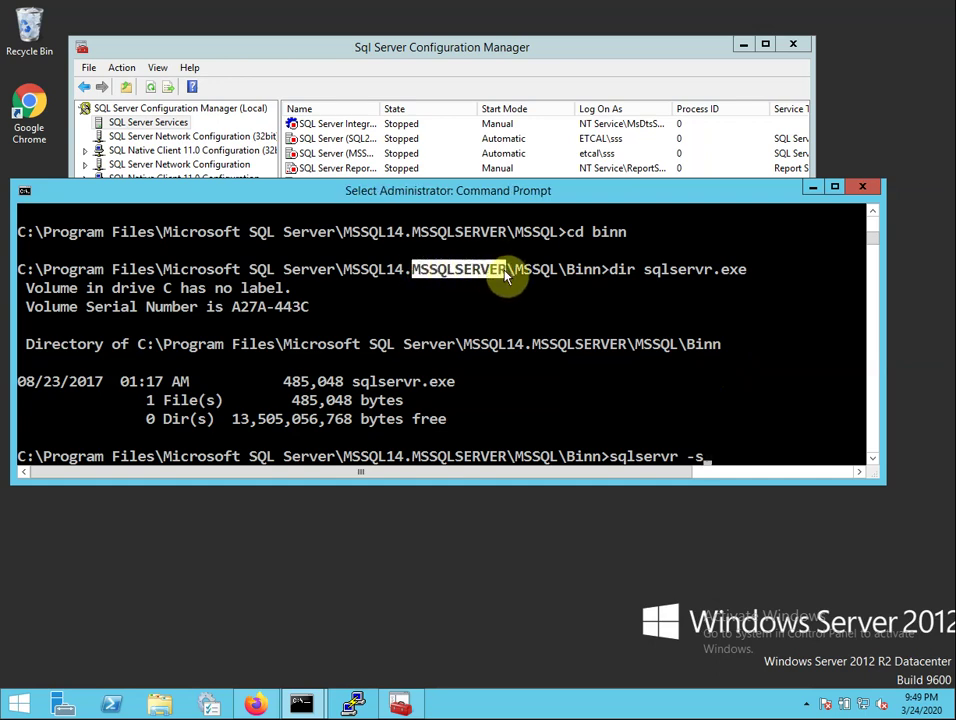
pyautogui.rightClick(506, 276)
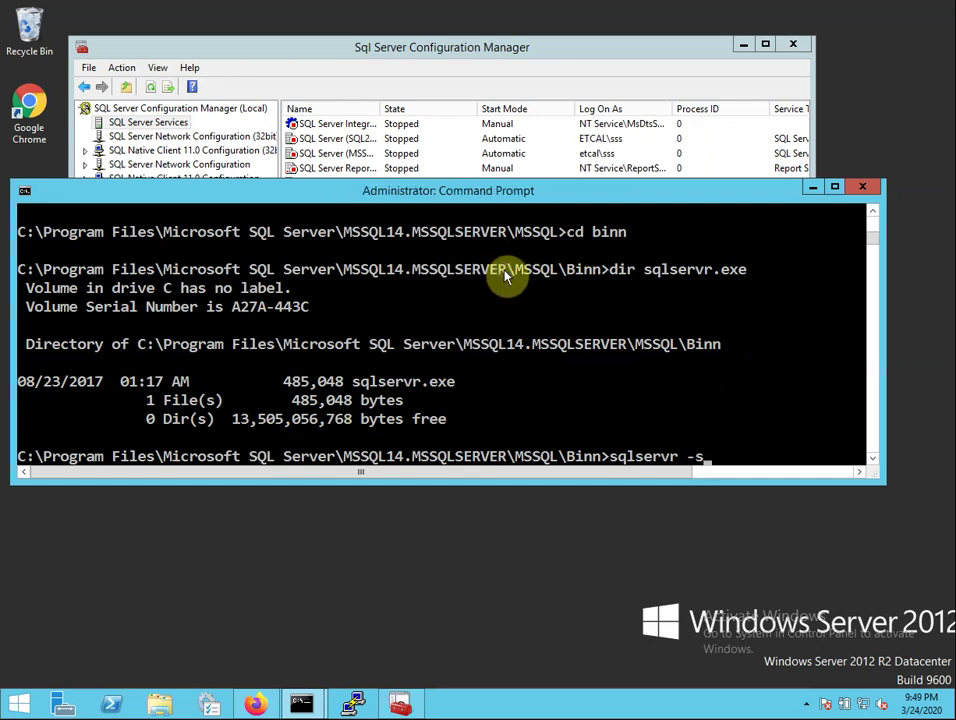
pyautogui.rightClick(506, 276)
pyautogui.write('-m')
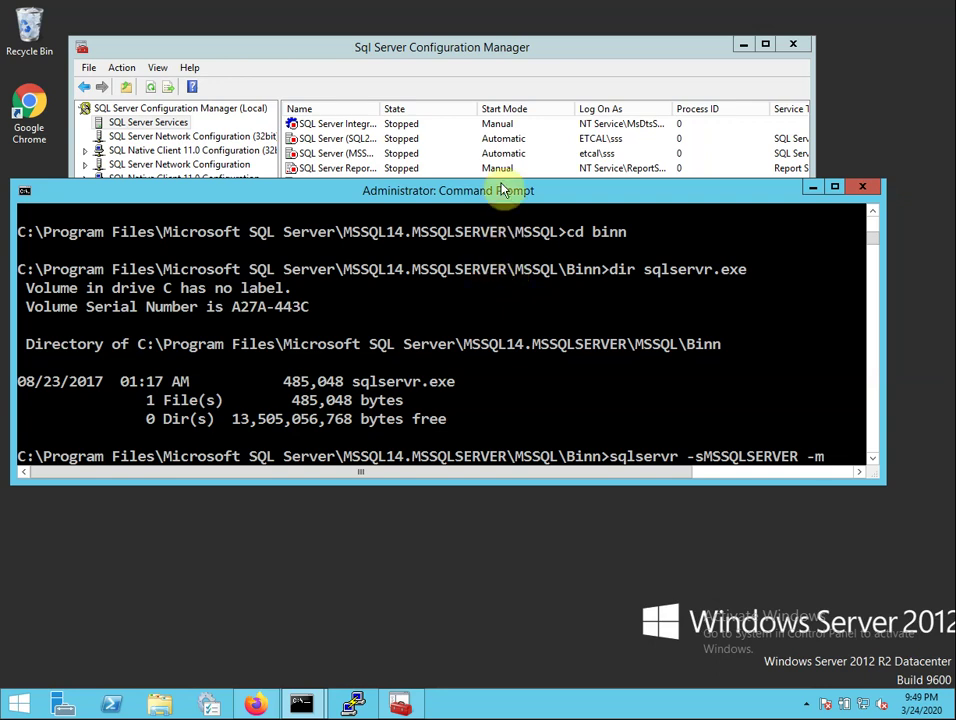
pyautogui.moveTo(507, 205); pyautogui.dragTo(507, 223)
pyautogui.press('Return')
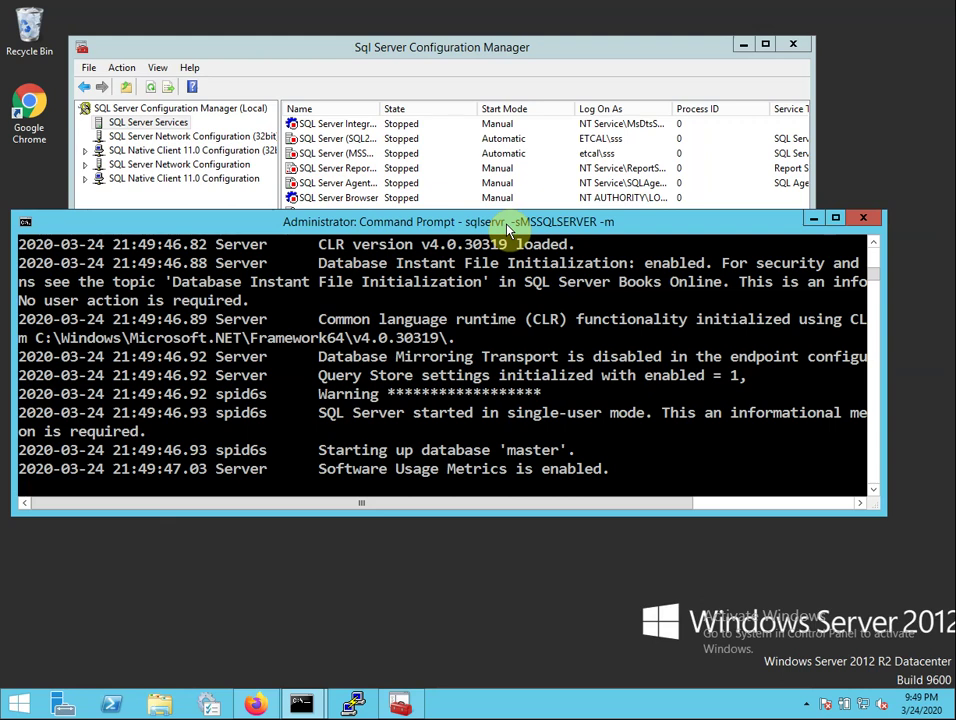
# Step: Uncover the services list and try to connect with sqlcmd from the non-administrator Command Prompt
pyautogui.moveTo(508, 230); pyautogui.dragTo(518, 354)
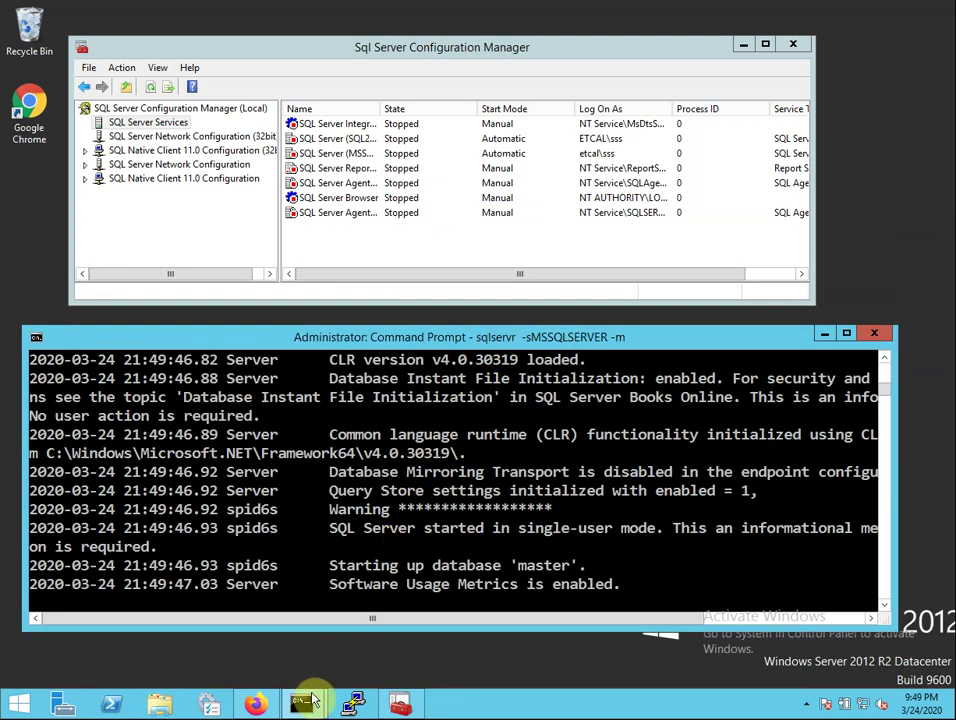
pyautogui.moveTo(345, 686)
pyautogui.click(390, 627)
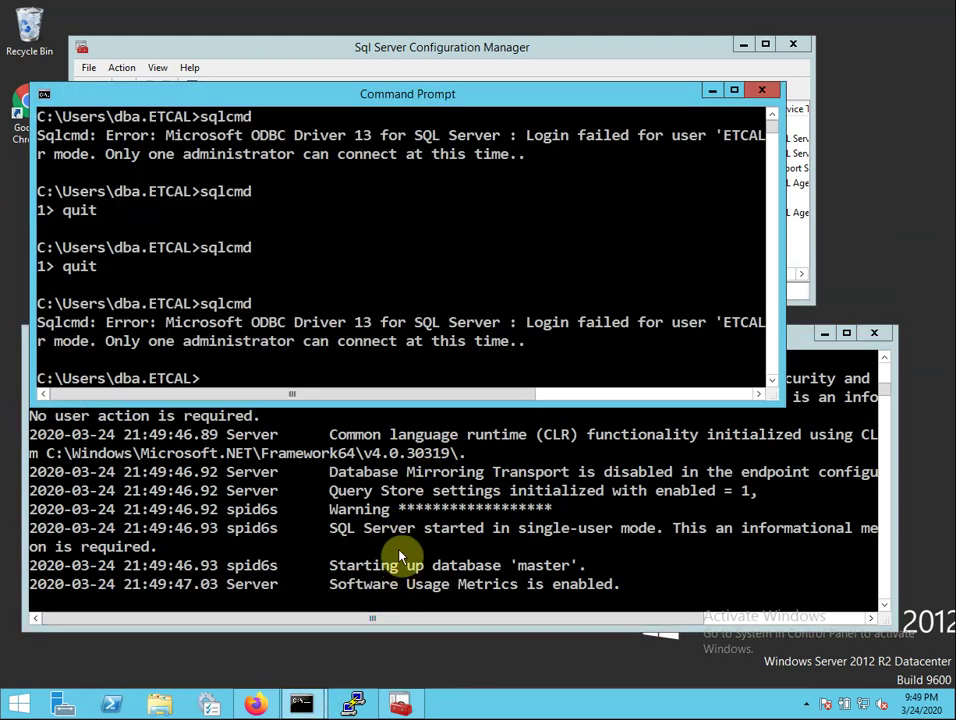
pyautogui.press('Up')
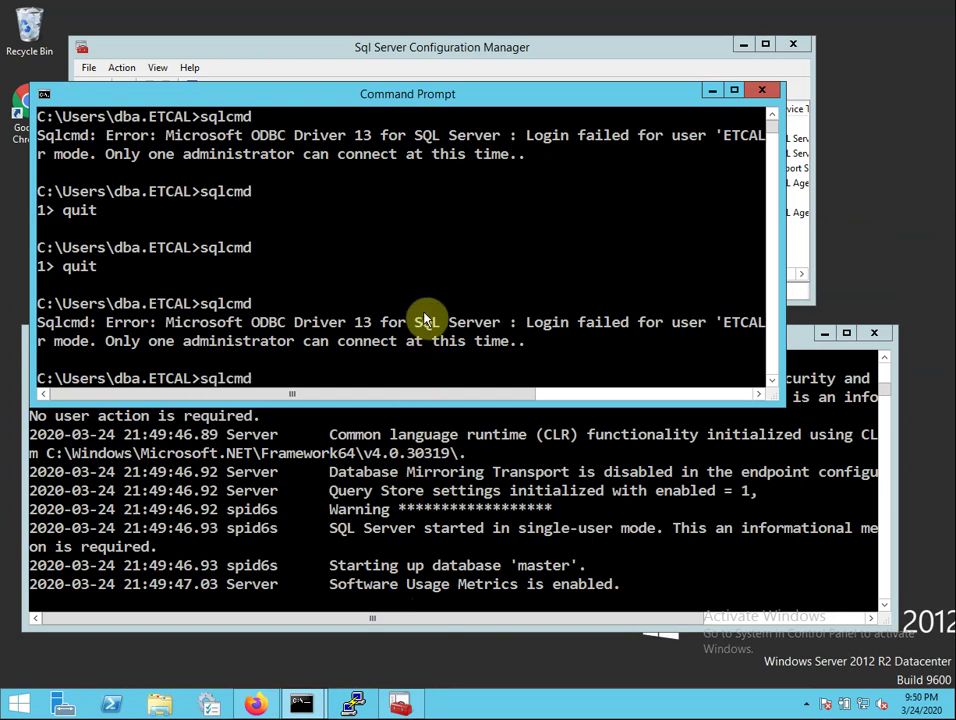
pyautogui.press('Return')
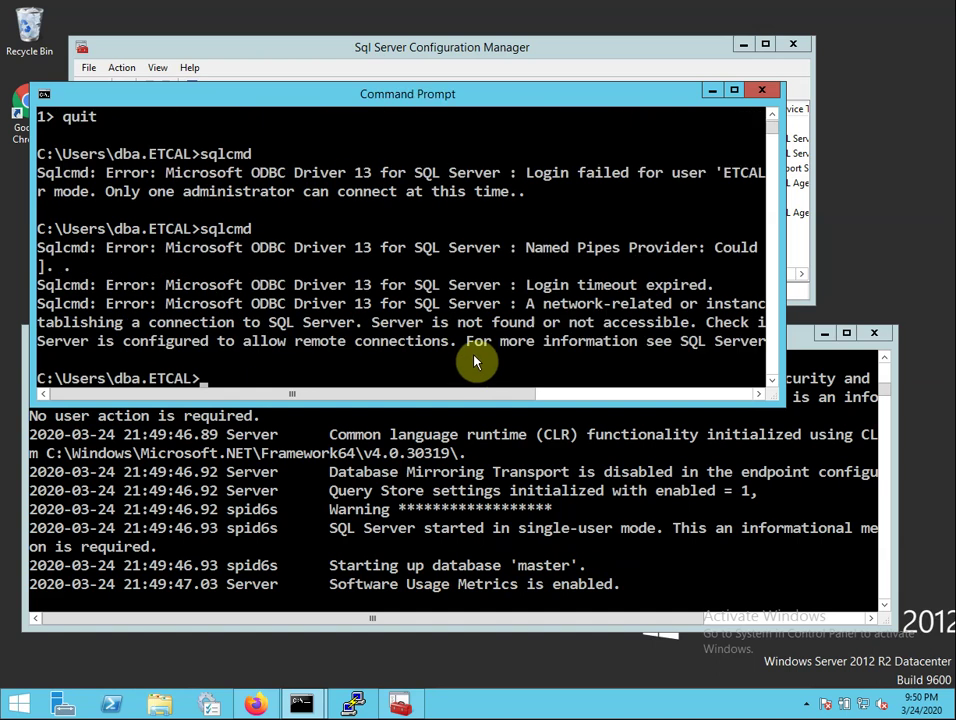
# Step: Check the server's startup output, connect with sqlcmd from the non-administrator Command Prompt, and quit the session
pyautogui.click(652, 530)
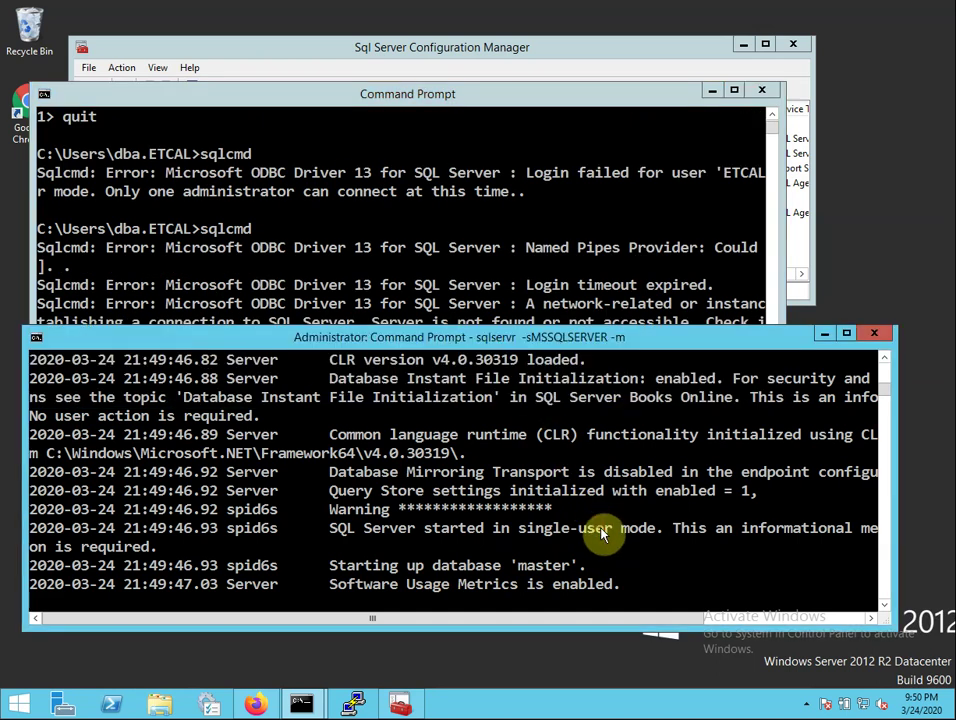
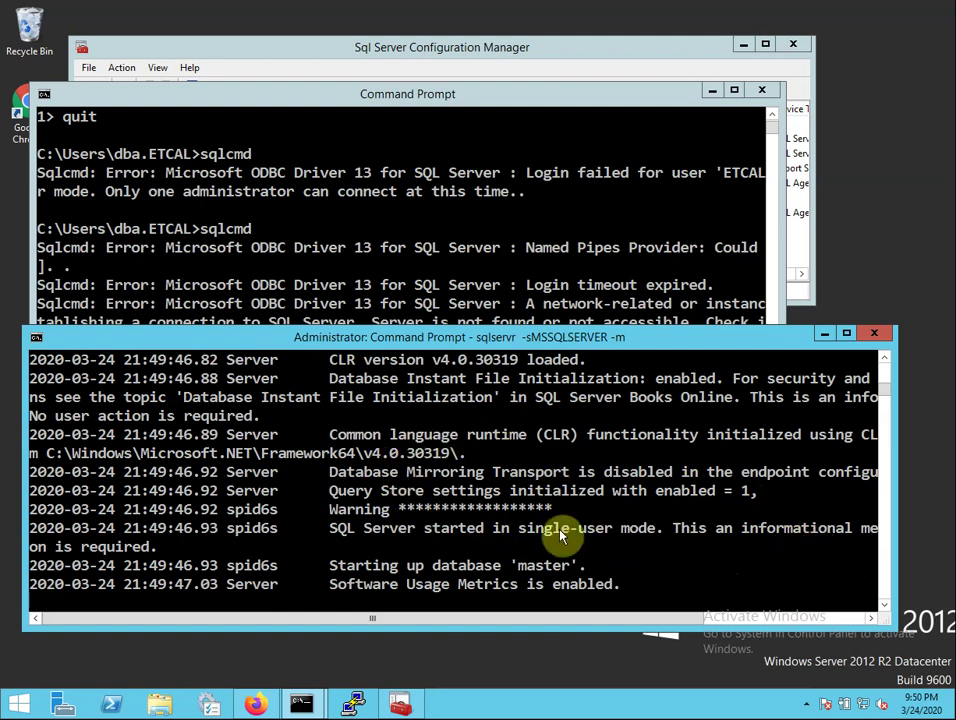
pyautogui.click(482, 252)
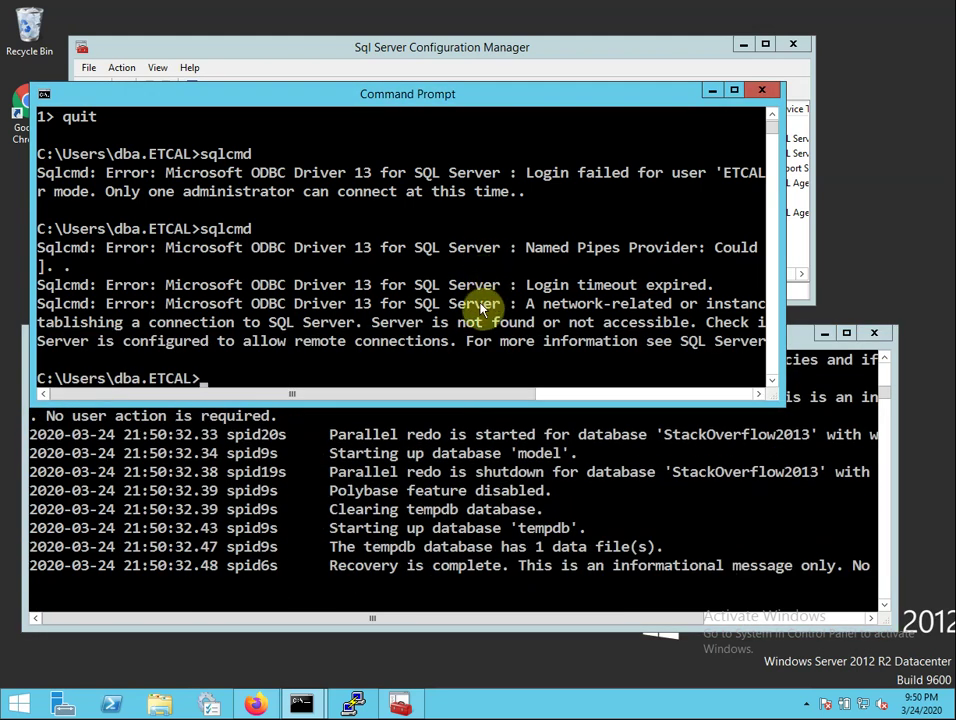
pyautogui.write('sqlcmd')
pyautogui.press('Return')
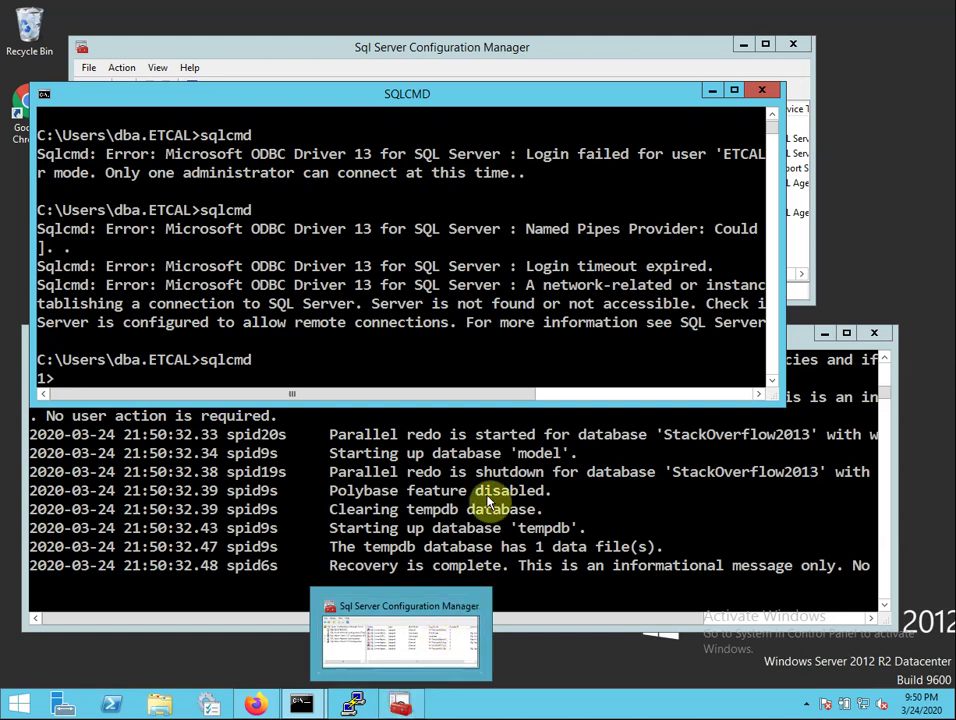
pyautogui.write('quit')
pyautogui.press('Return')
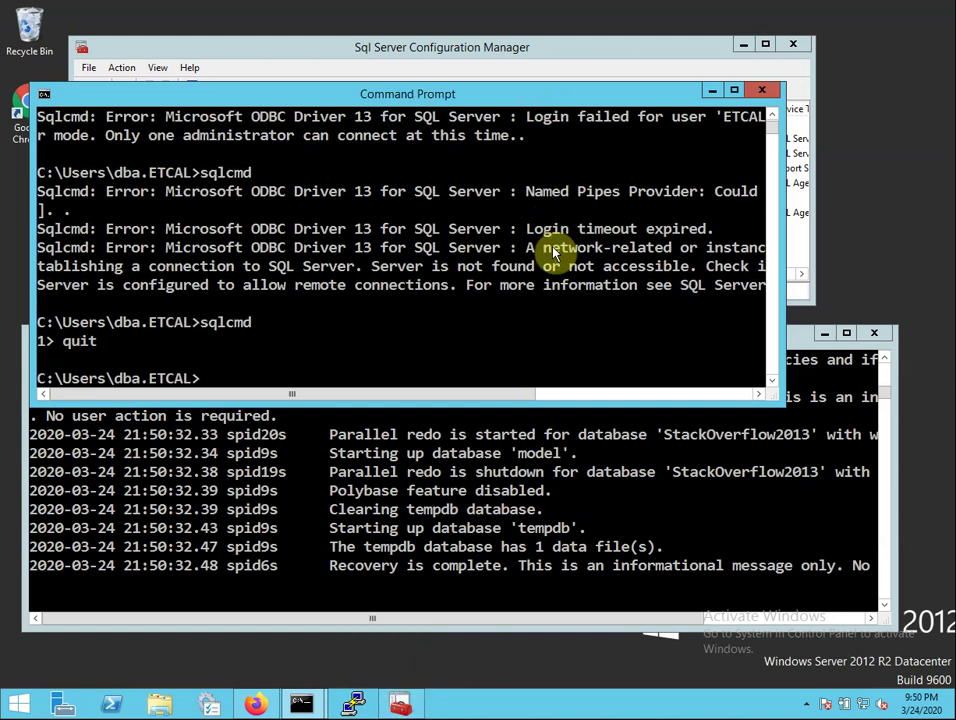
# Step: Interrupt the running sqlservr process and confirm the SQL Server shutdown
pyautogui.click(555, 514)
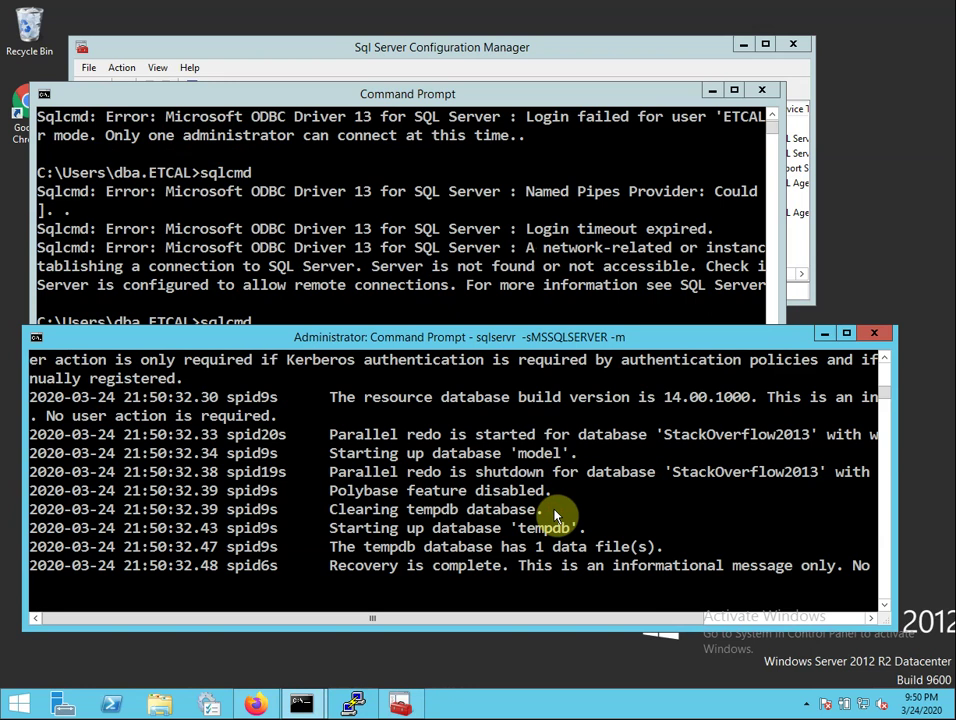
pyautogui.hotkey('ctrl', 'c')
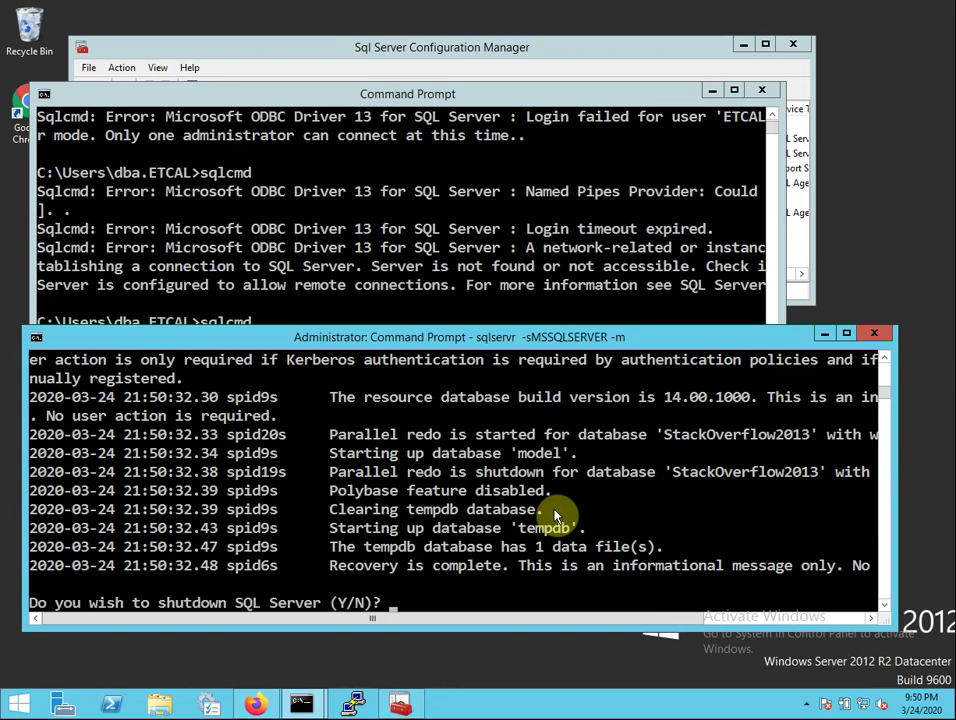
pyautogui.write('y')
pyautogui.press('Return')
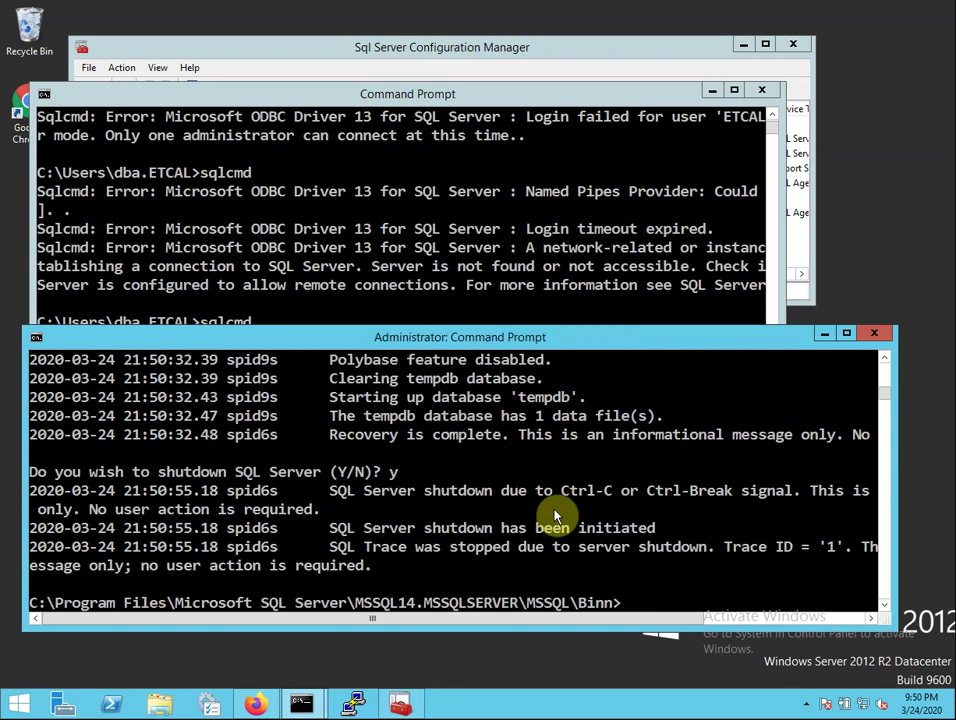
pyautogui.press('Return')
pyautogui.press('Return')
# Step: Start the instance again with sqlservr -sMSSQLSERVER -m"SQLCMD"
pyautogui.press('Up')
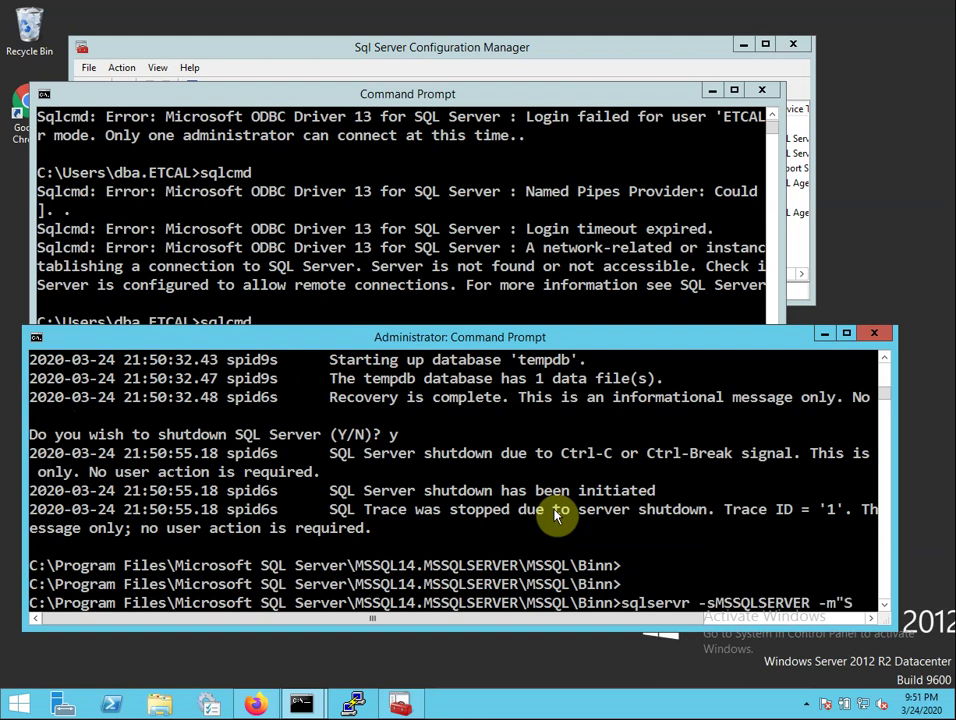
pyautogui.write('CMD')
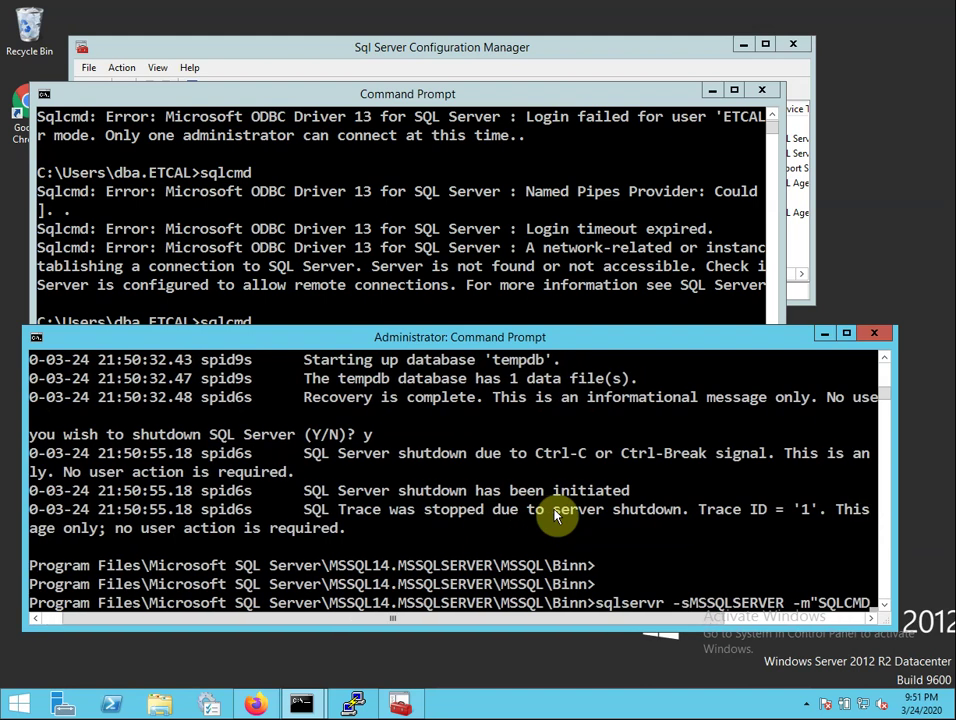
pyautogui.write('"')
pyautogui.press('Return')
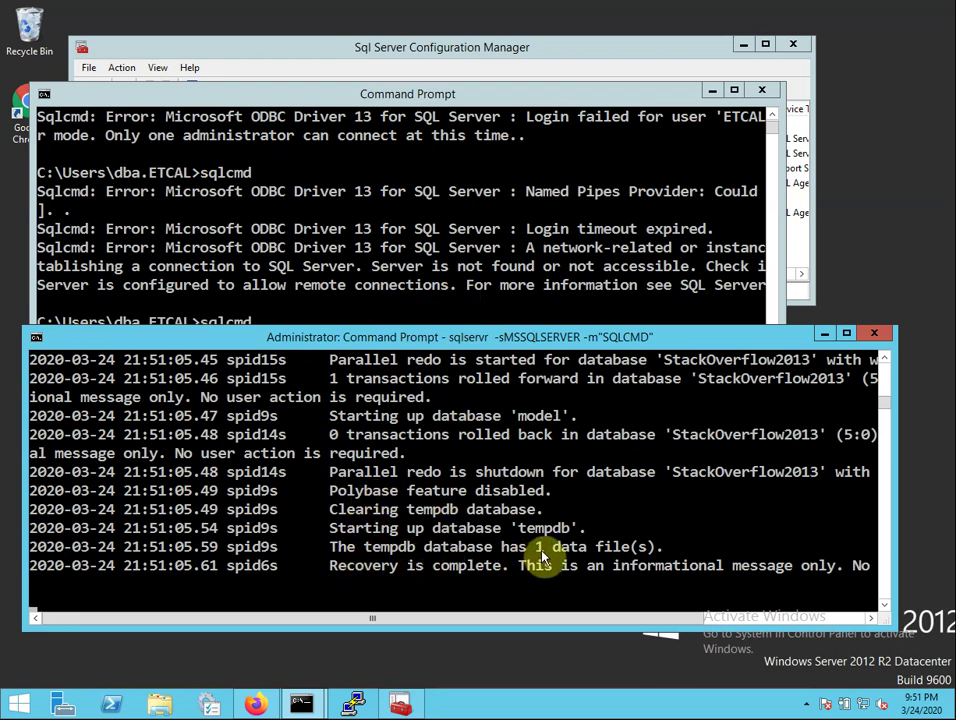
# Step: Test the SQLCMD-restricted instance by connecting with sqlcmd from the non-administrator Command Prompt, and quit the session
pyautogui.click(410, 221)
pyautogui.write('sqlcmd')
pyautogui.press('Return')
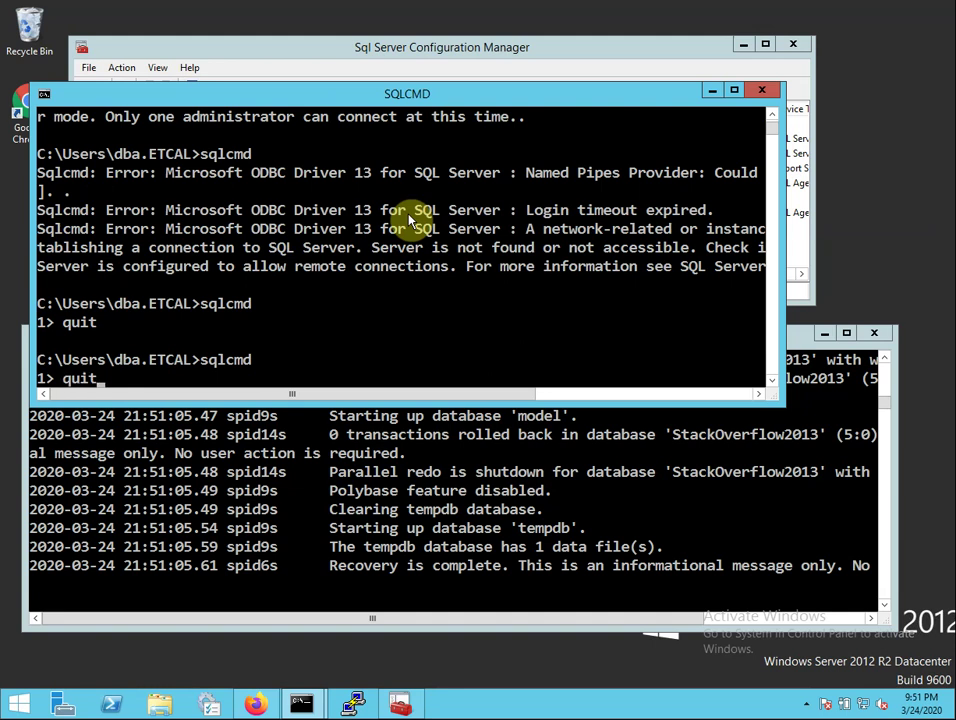
pyautogui.press('Return')
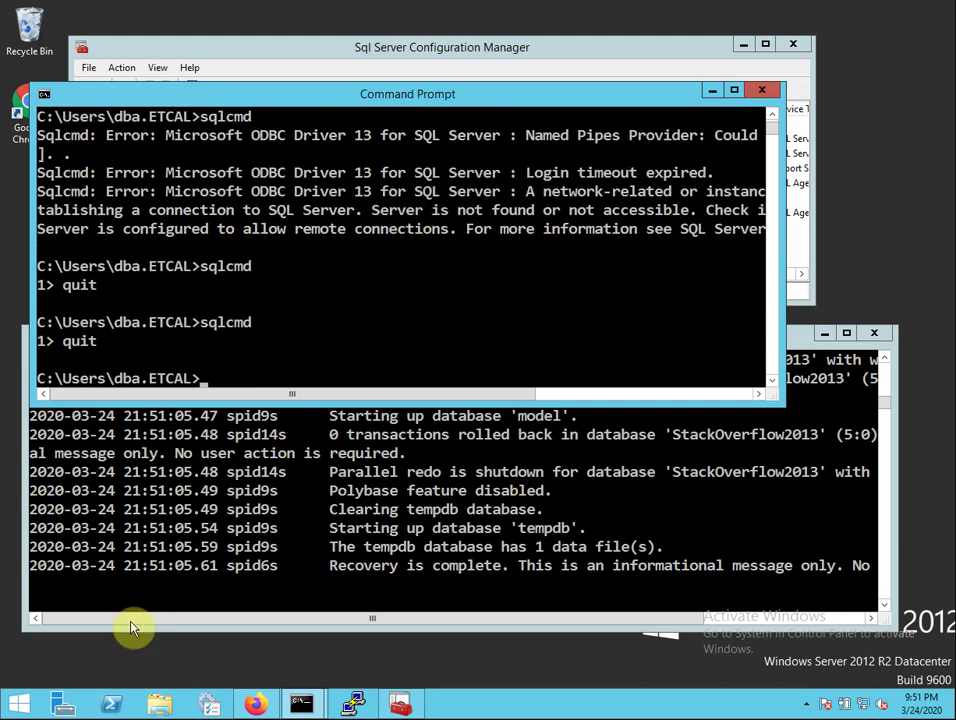
# Step: Search for ssms and launch Microsoft SQL Server Management Studio 18
pyautogui.click(22, 699)
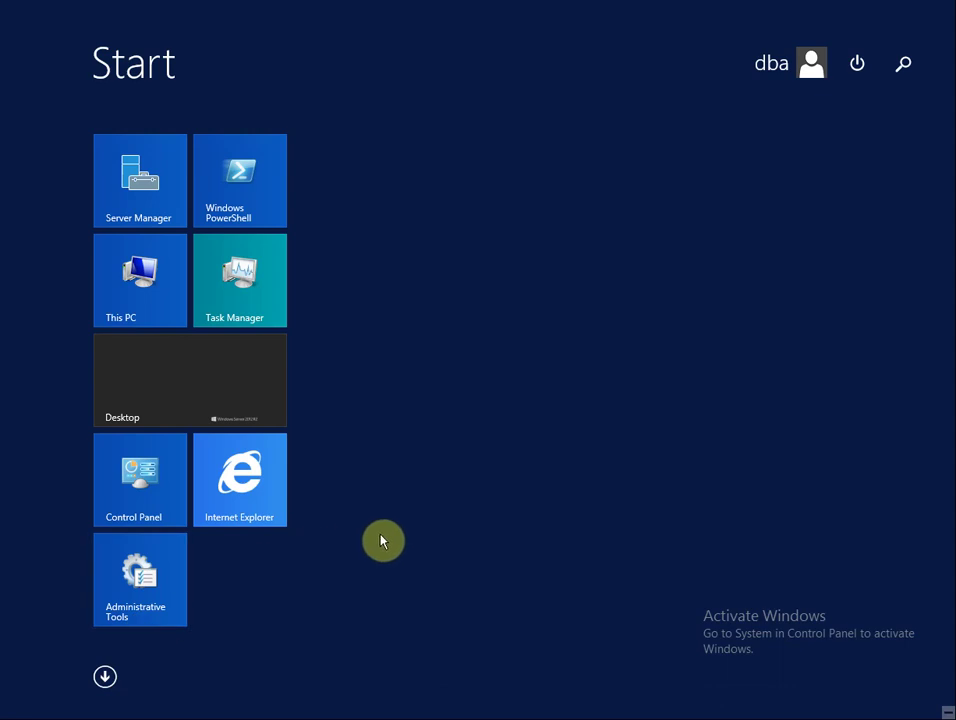
pyautogui.write('ssm')
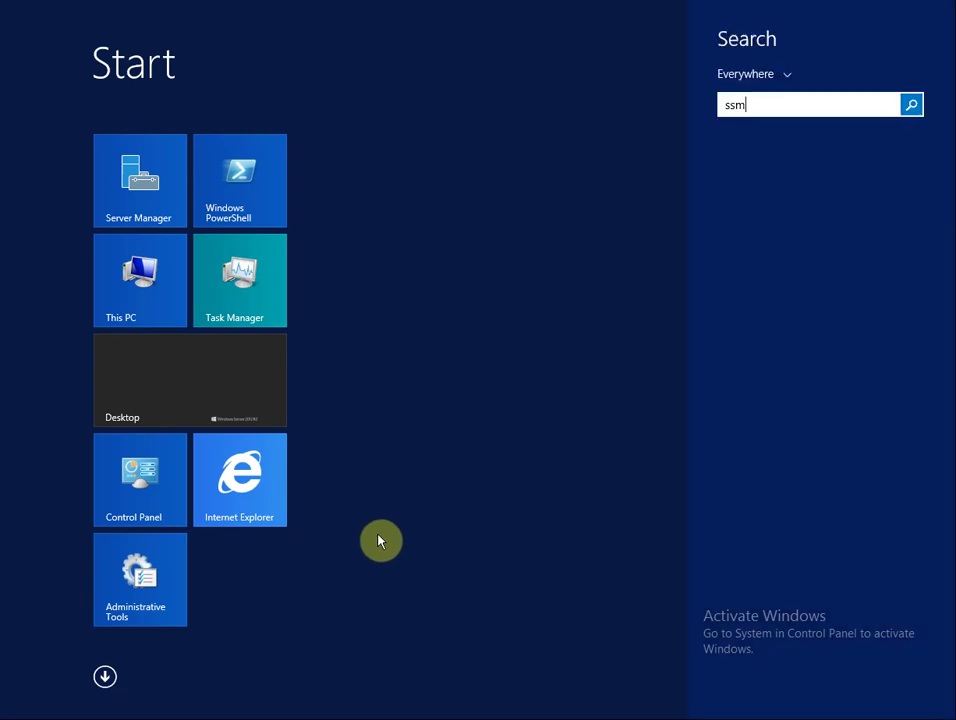
pyautogui.write('s')
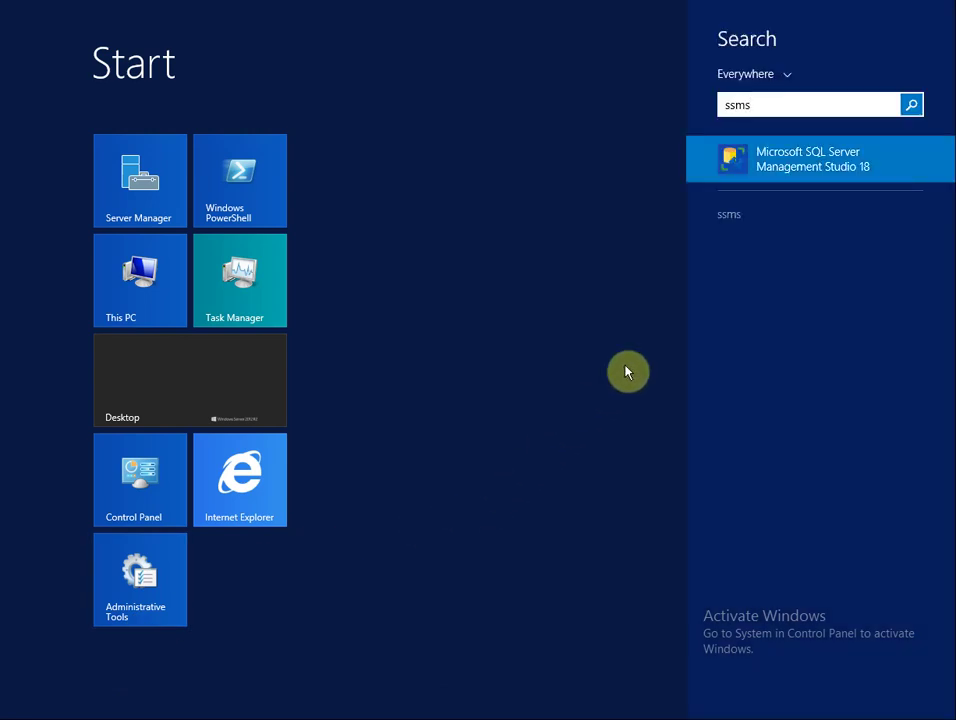
pyautogui.click(783, 178)
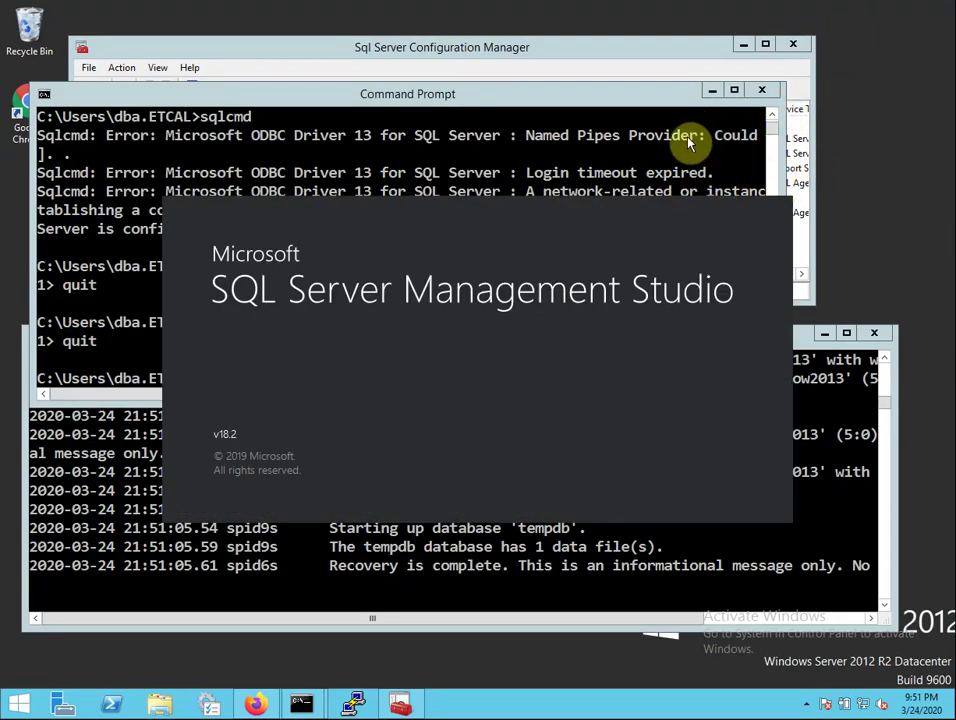
# Step: Stop the SQLCMD-restricted sqlservr process in the Administrator Command Prompt and confirm the shutdown
pyautogui.click(518, 597)
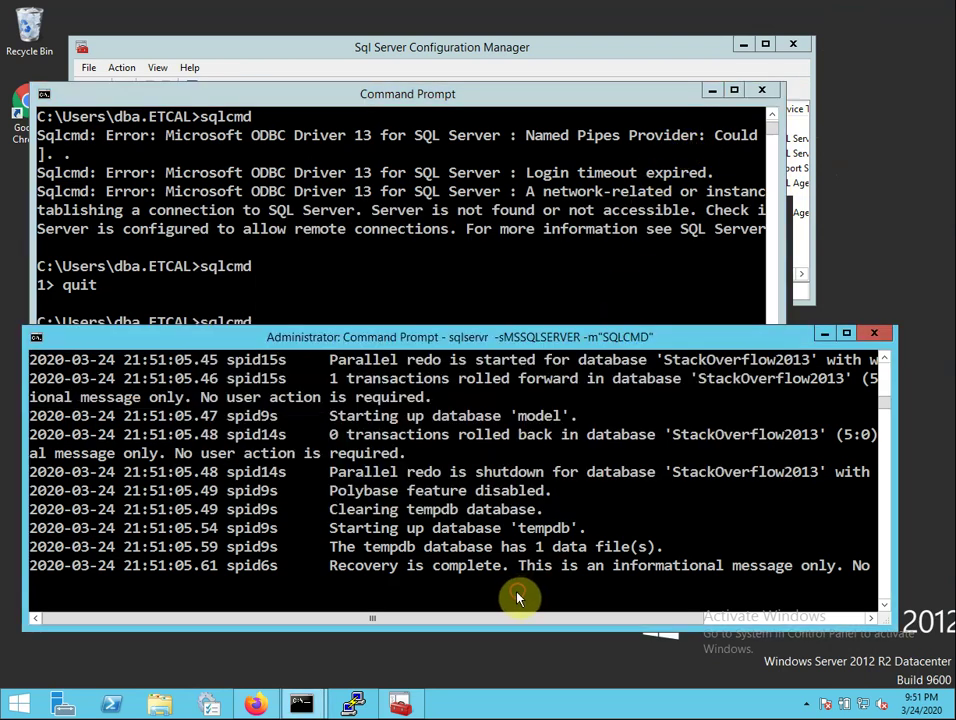
pyautogui.hotkey('ctrl', 'c')
pyautogui.write('Y')
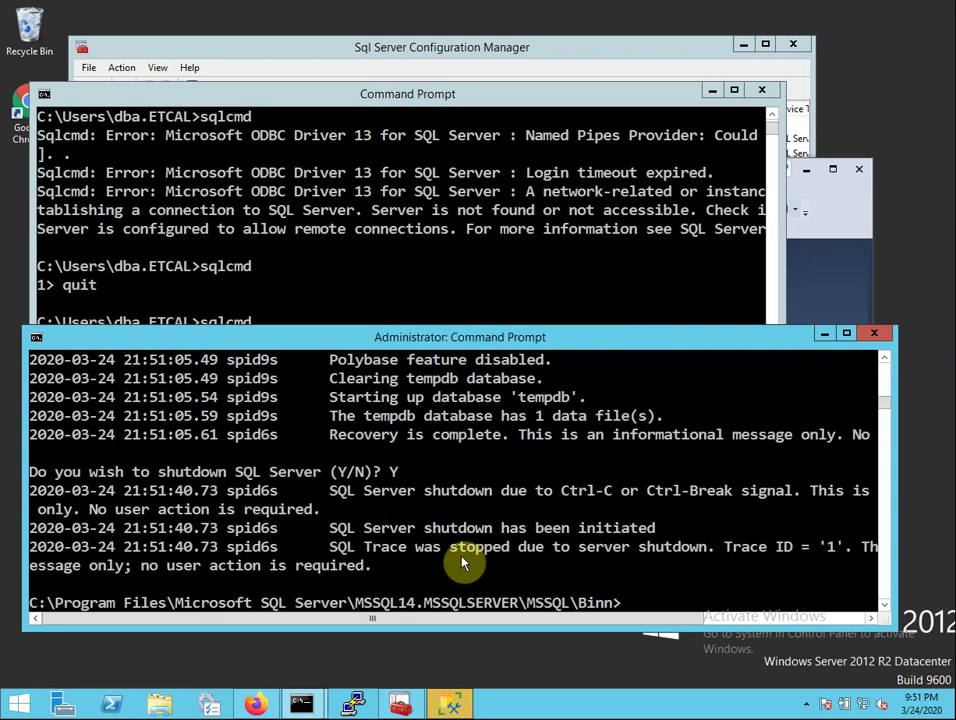
# Step: Recall the sqlservr startup command and delete SQLCMD from between the quotes of its -m option
pyautogui.press('Up')
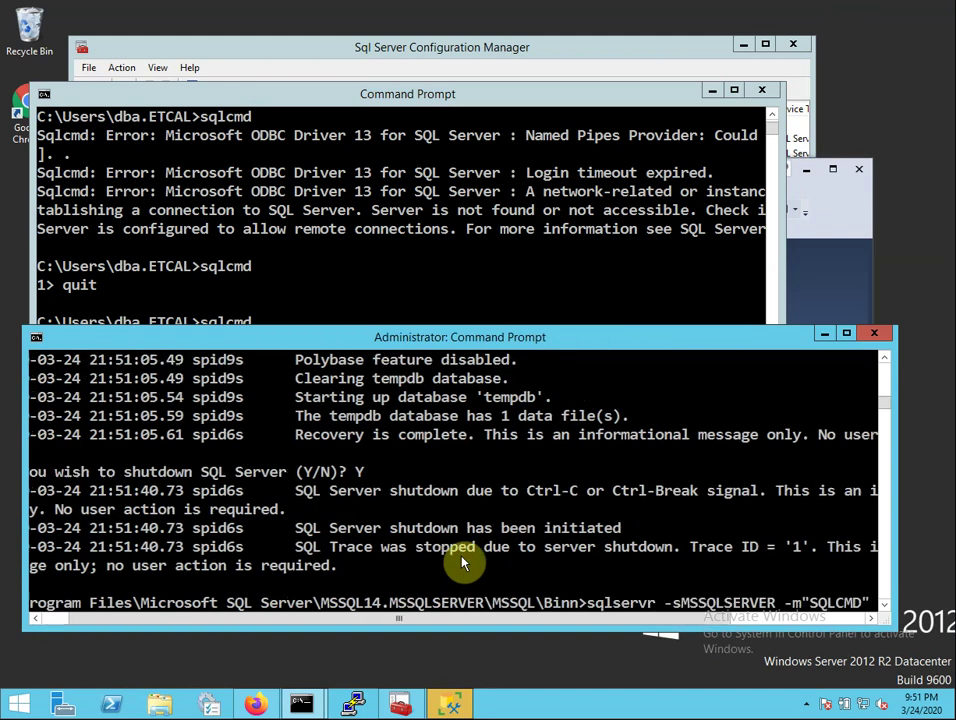
pyautogui.press('Left')
pyautogui.press('BackSpace')
pyautogui.press('BackSpace')
pyautogui.press('BackSpace')
pyautogui.press('BackSpace')
pyautogui.press('BackSpace')
pyautogui.press('BackSpace')
# Step: Copy "Microsoft SQL Server Management Studio - Query" from the single-user mode documentation in Firefox and start sqlservr with it as the -m client name
pyautogui.click(266, 705)
pyautogui.click(602, 328)
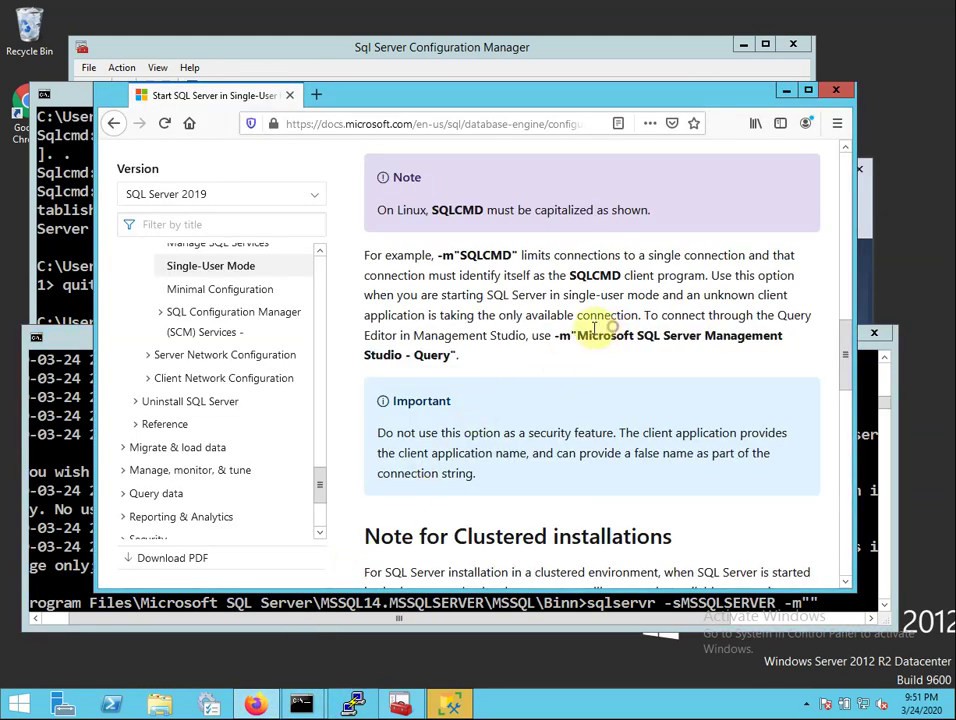
pyautogui.moveTo(577, 336); pyautogui.dragTo(433, 360)
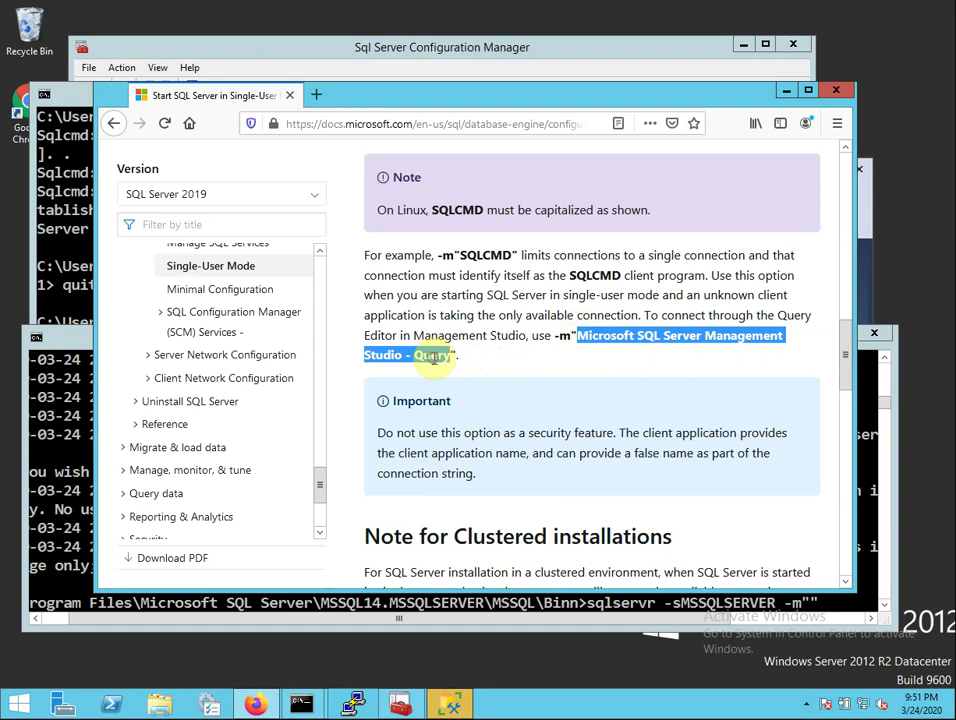
pyautogui.rightClick(433, 360)
pyautogui.click(463, 371)
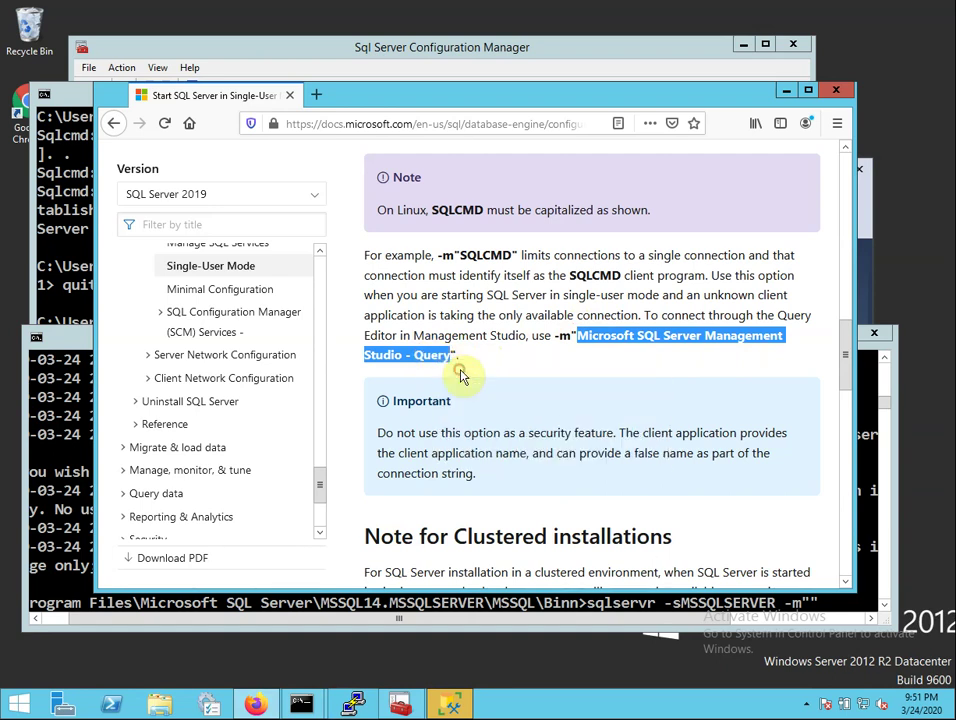
pyautogui.click(788, 92)
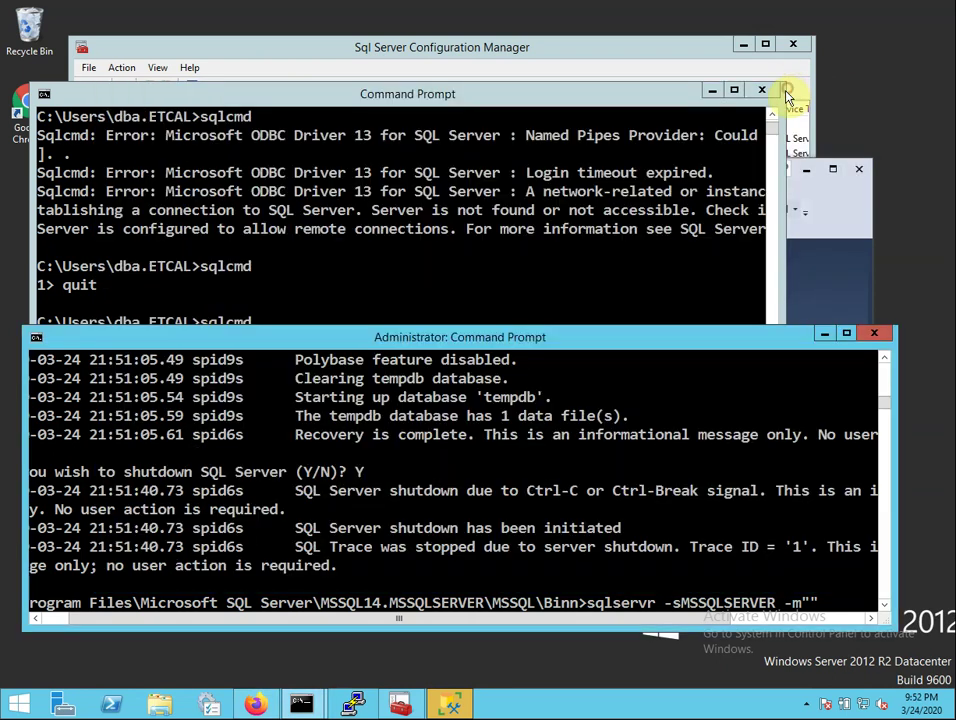
pyautogui.rightClick(675, 413)
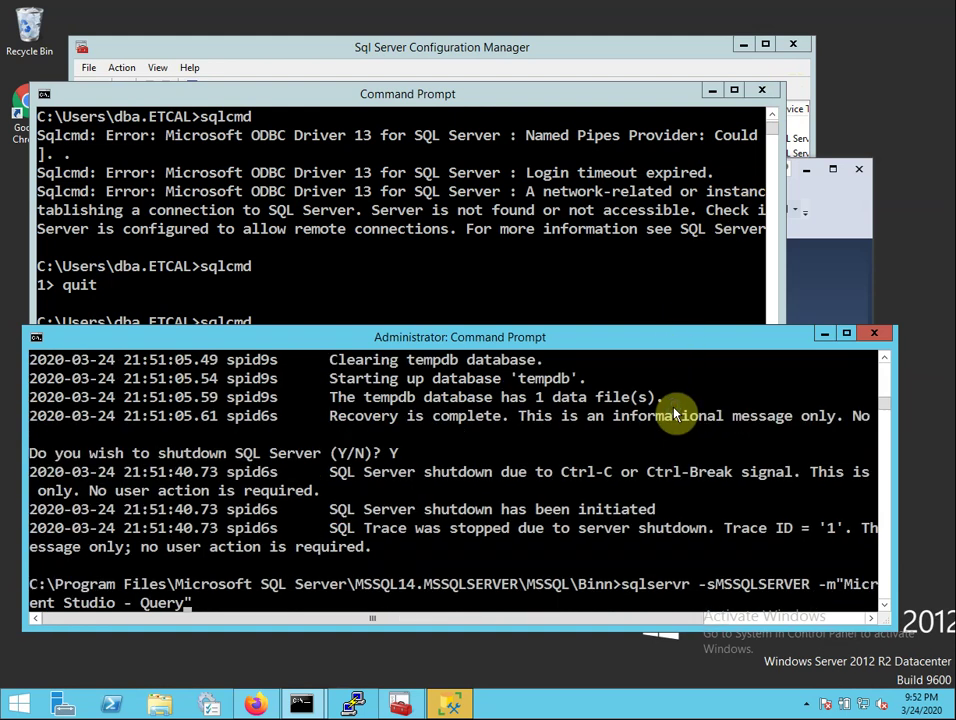
pyautogui.press('Return')
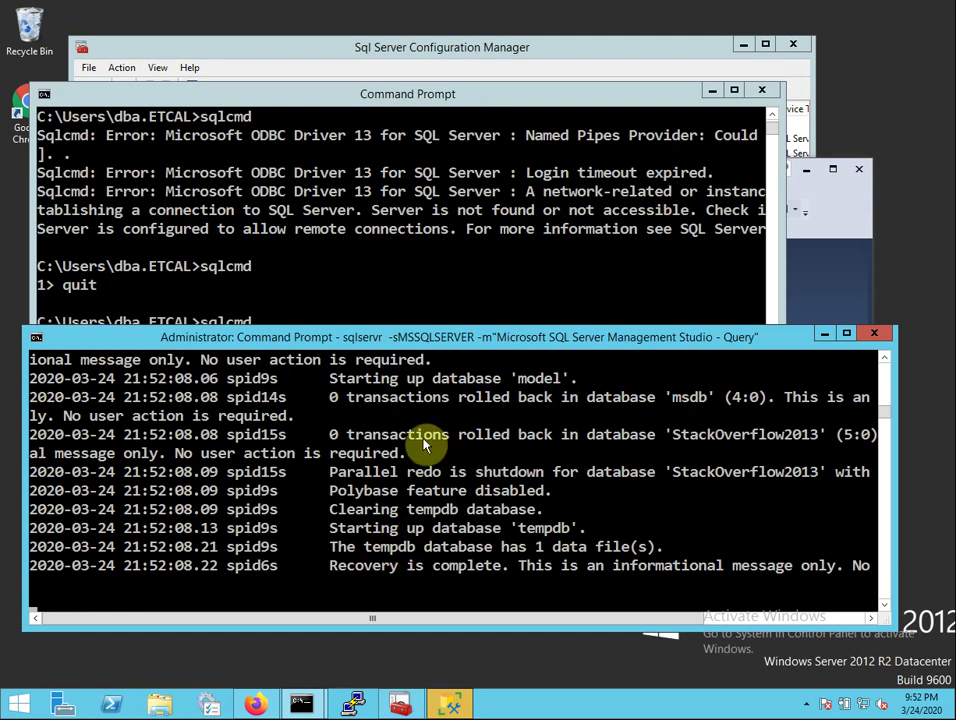
# Step: Test the Query-restricted instance by connecting with sqlcmd from the non-administrator Command Prompt
pyautogui.click(425, 232)
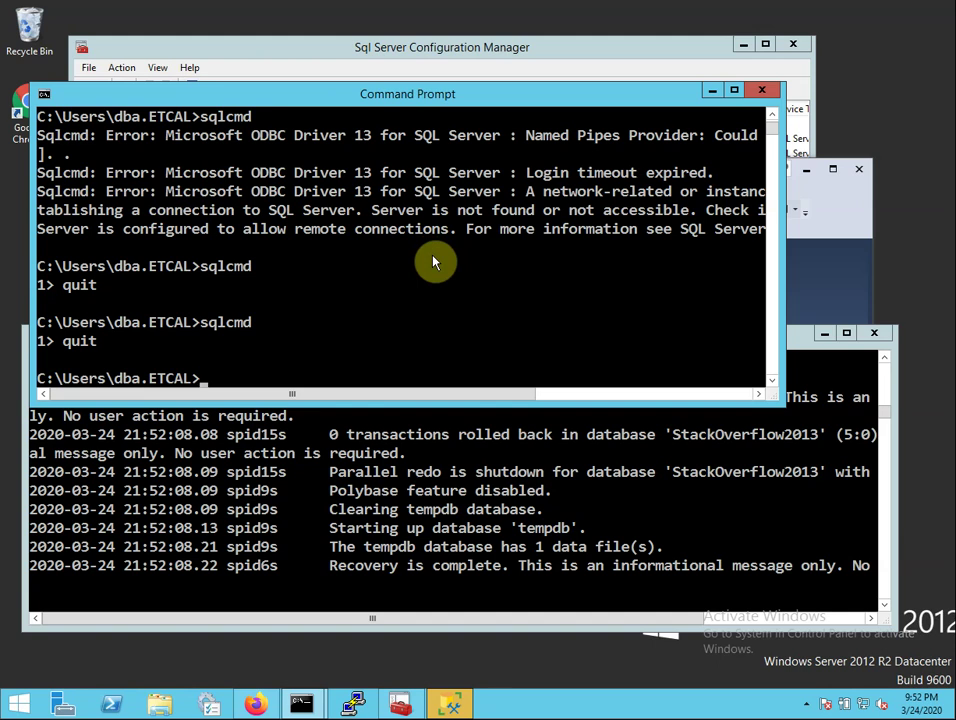
pyautogui.press('Up')
pyautogui.press('Return')
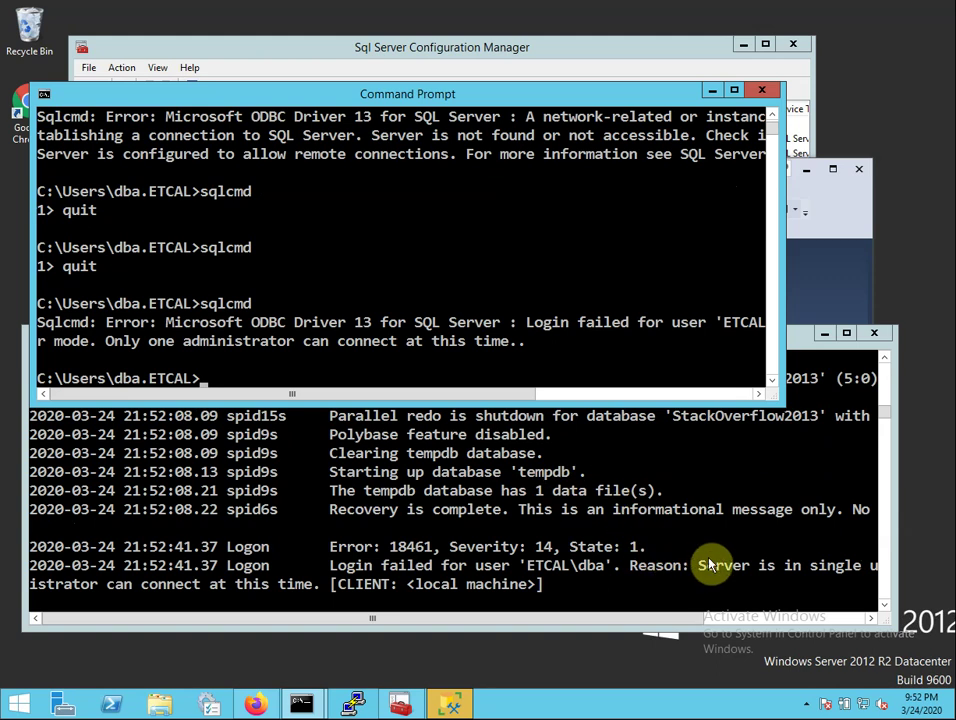
pyautogui.click(530, 326)
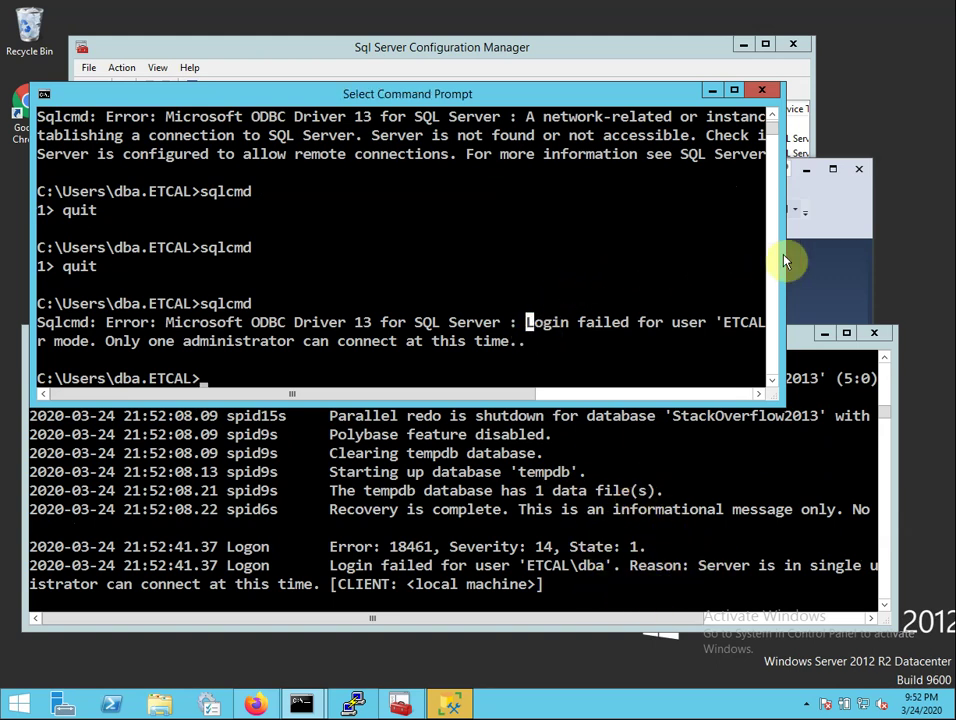
# Step: Switch to SQL Server Management Studio and try to connect Object Explorer to DB01 with Windows Authentication, closing the connection dialog at the end
pyautogui.click(792, 290)
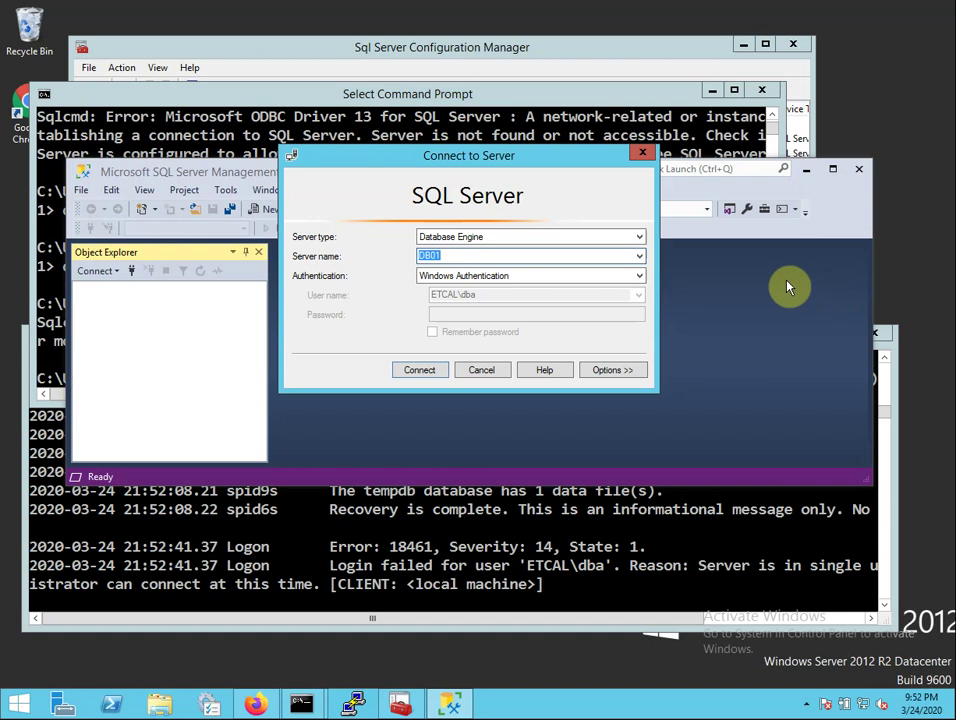
pyautogui.click(408, 375)
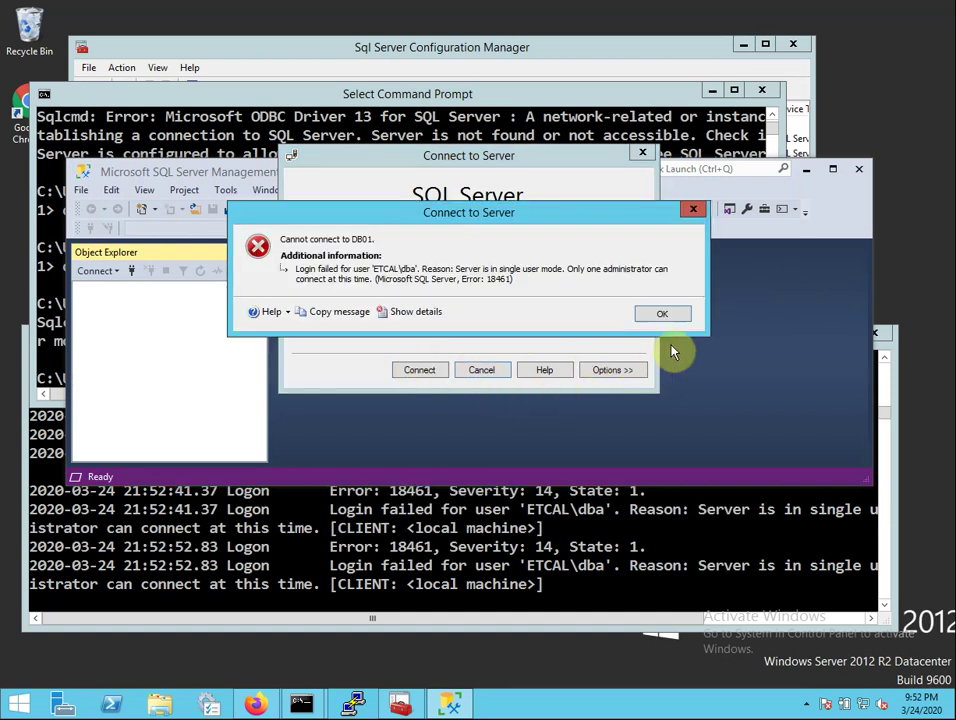
pyautogui.click(668, 315)
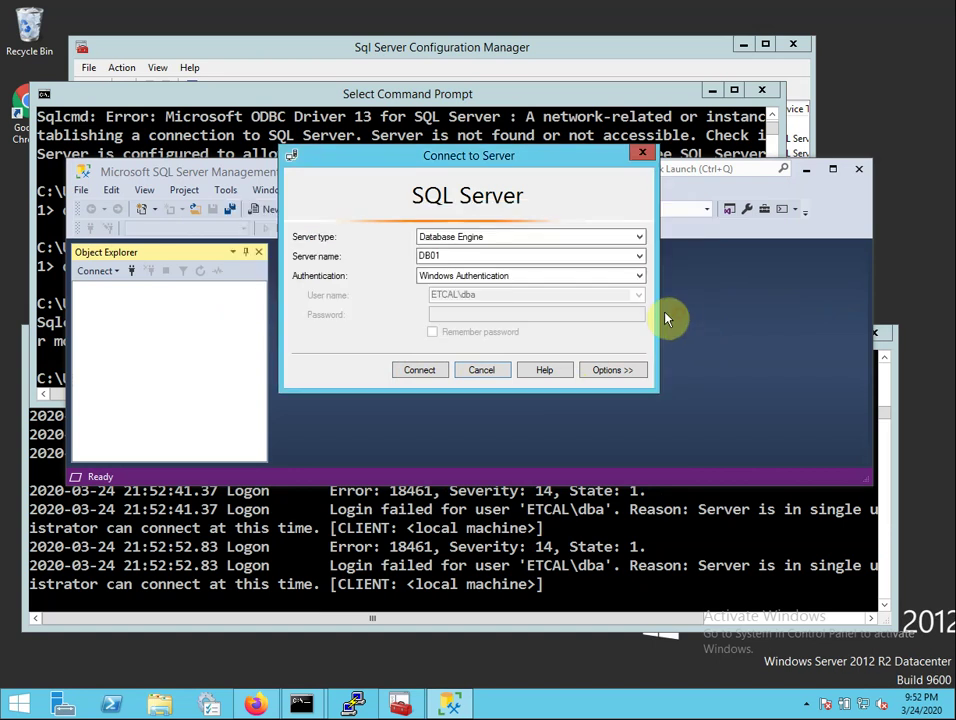
pyautogui.click(482, 370)
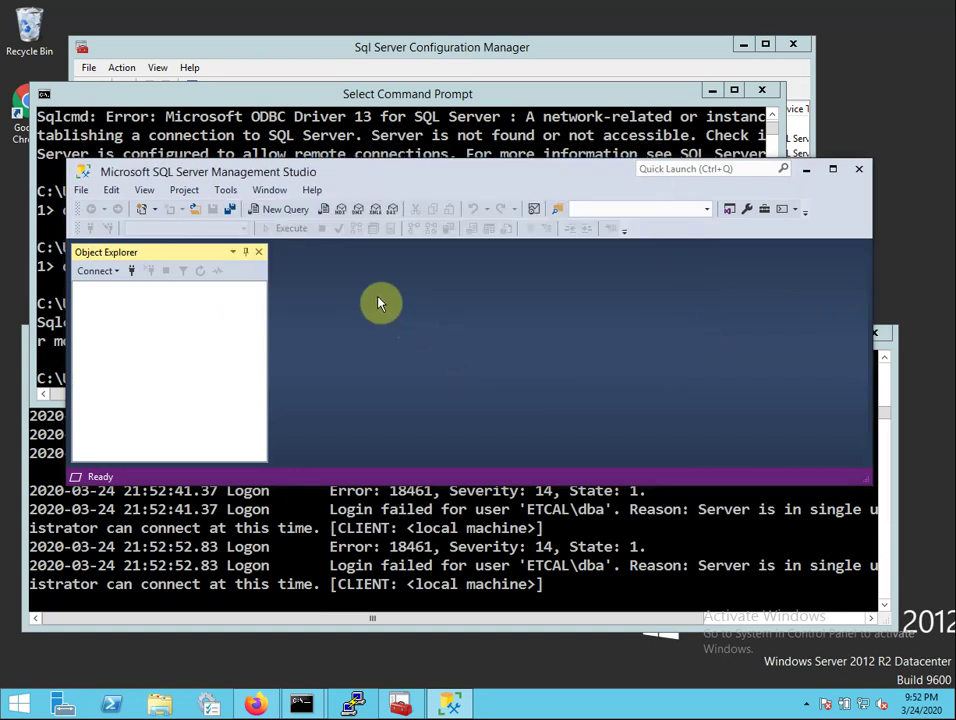
# Step: Open a new Database Engine Query connected to DB01 with Windows Authentication, and close the query window
pyautogui.click(78, 192)
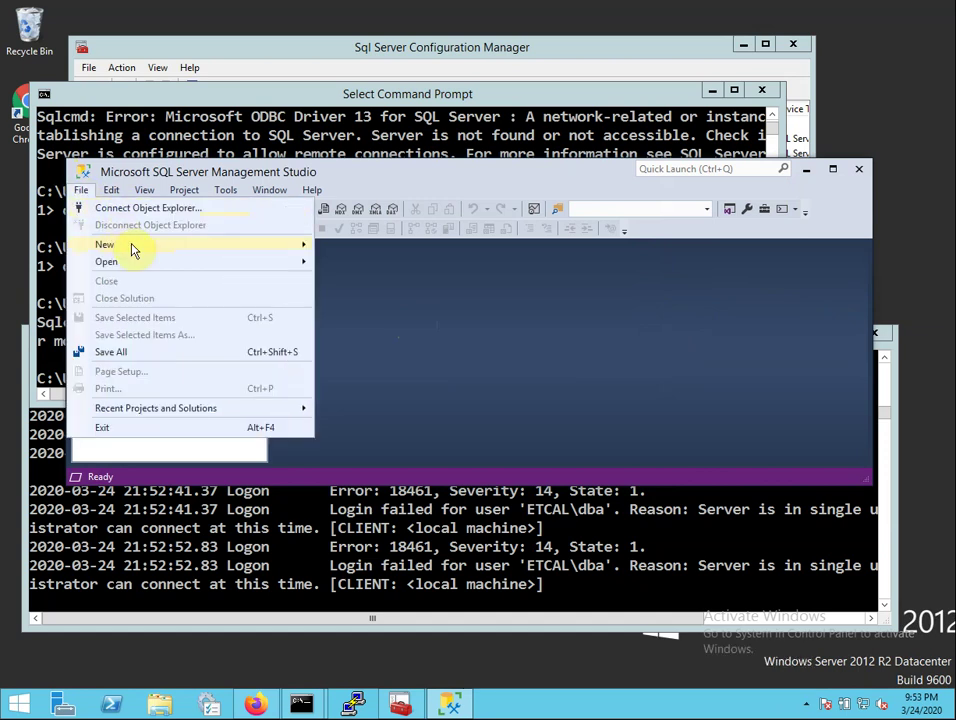
pyautogui.moveTo(137, 250)
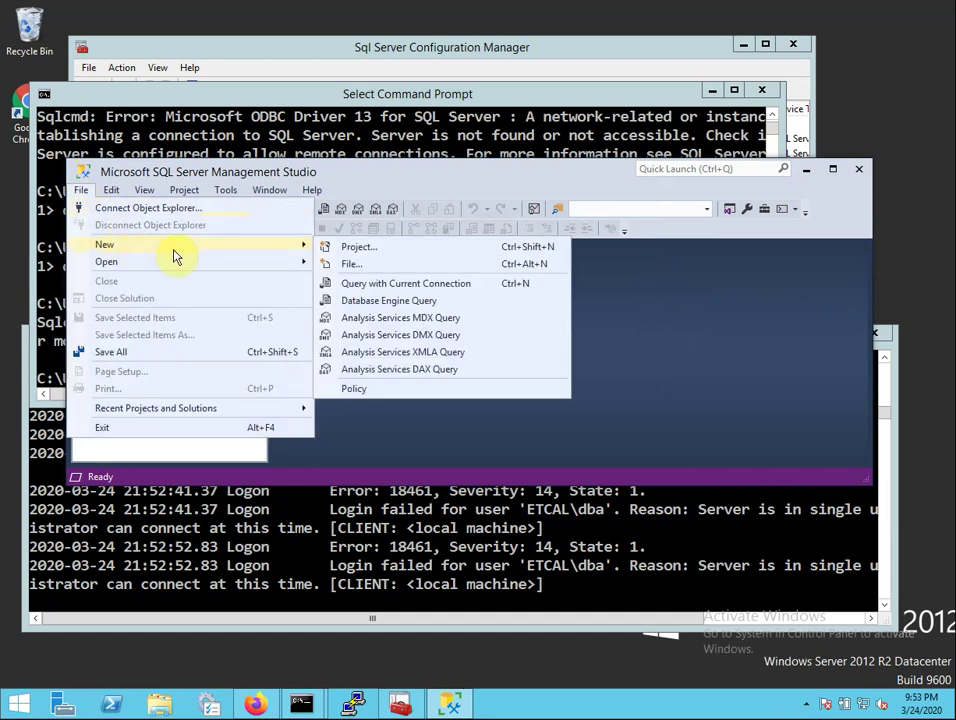
pyautogui.click(385, 300)
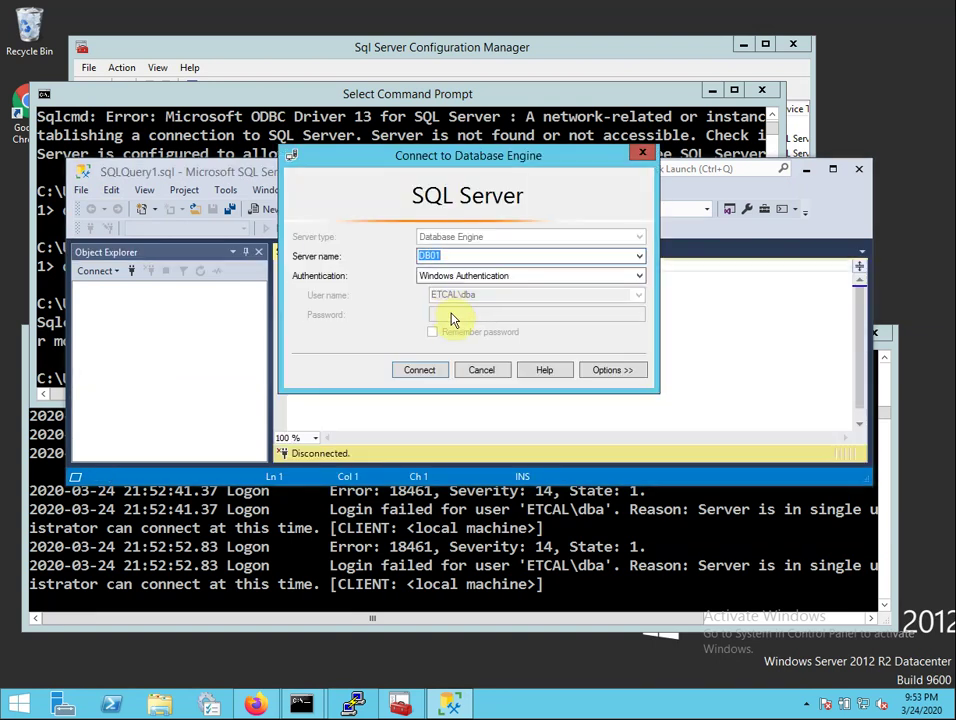
pyautogui.click(426, 368)
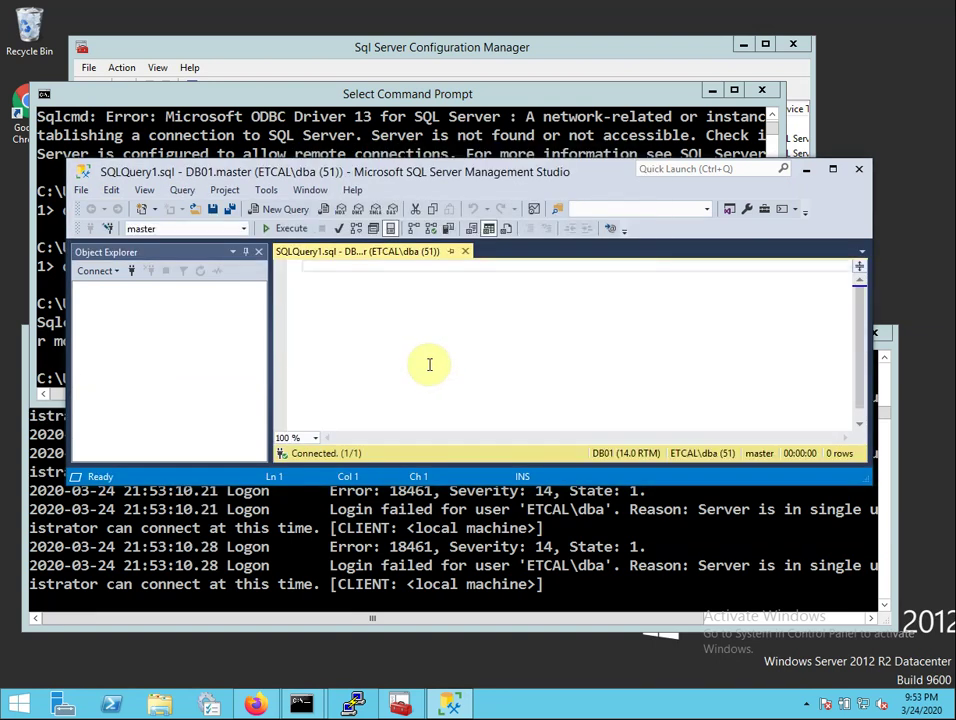
pyautogui.click(465, 252)
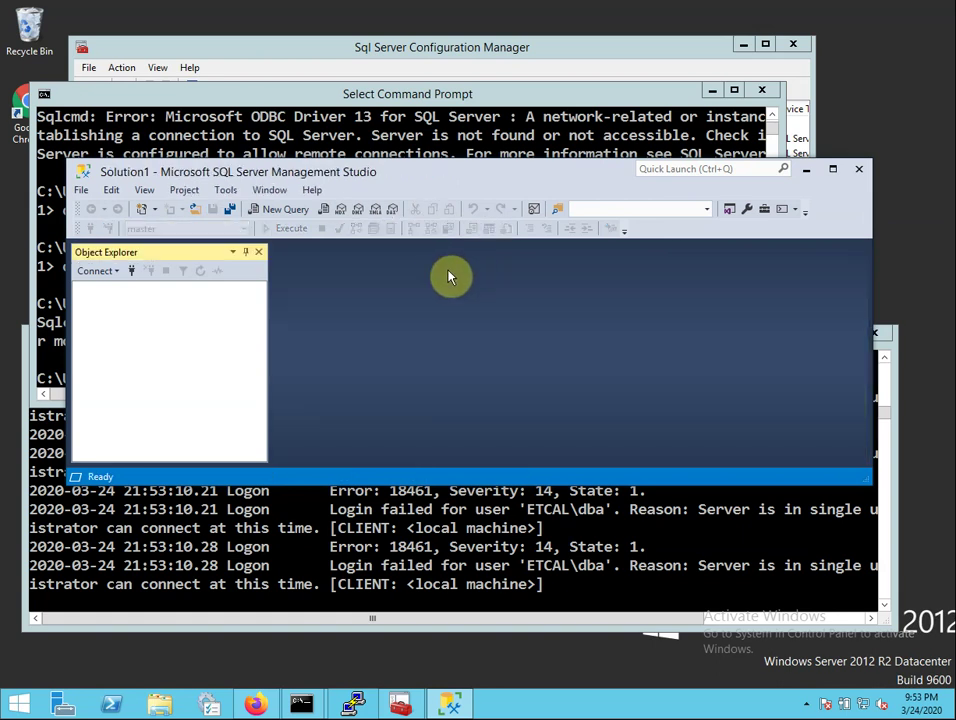
# Step: Interrupt the Query-restricted sqlservr process in the Administrator Command Prompt and answer Y to shut down SQL Server
pyautogui.click(567, 541)
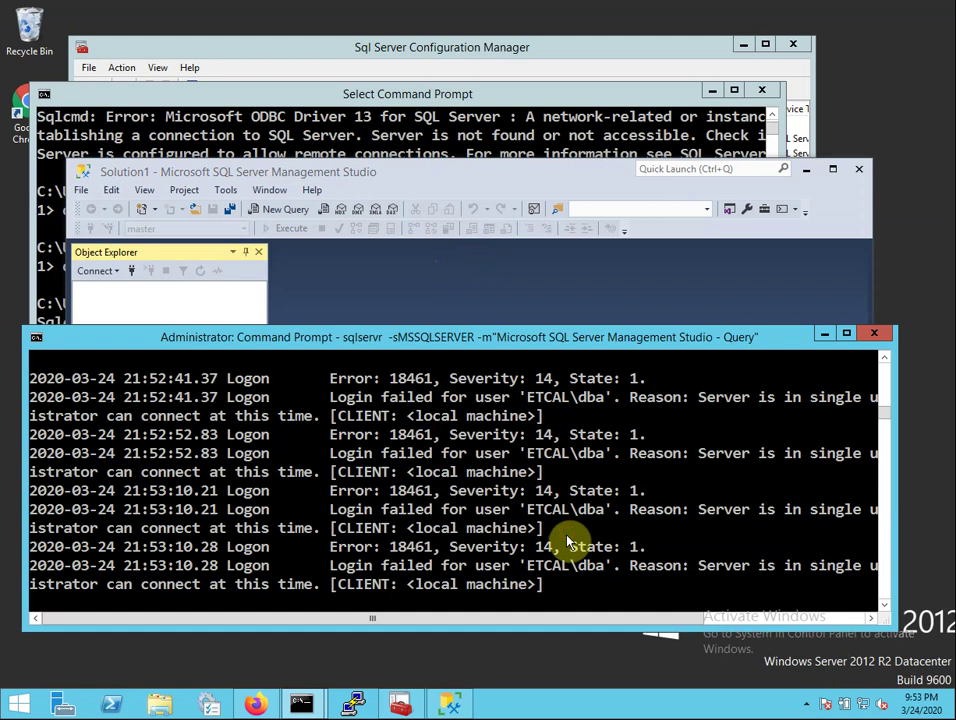
pyautogui.hotkey('ctrl', 'c')
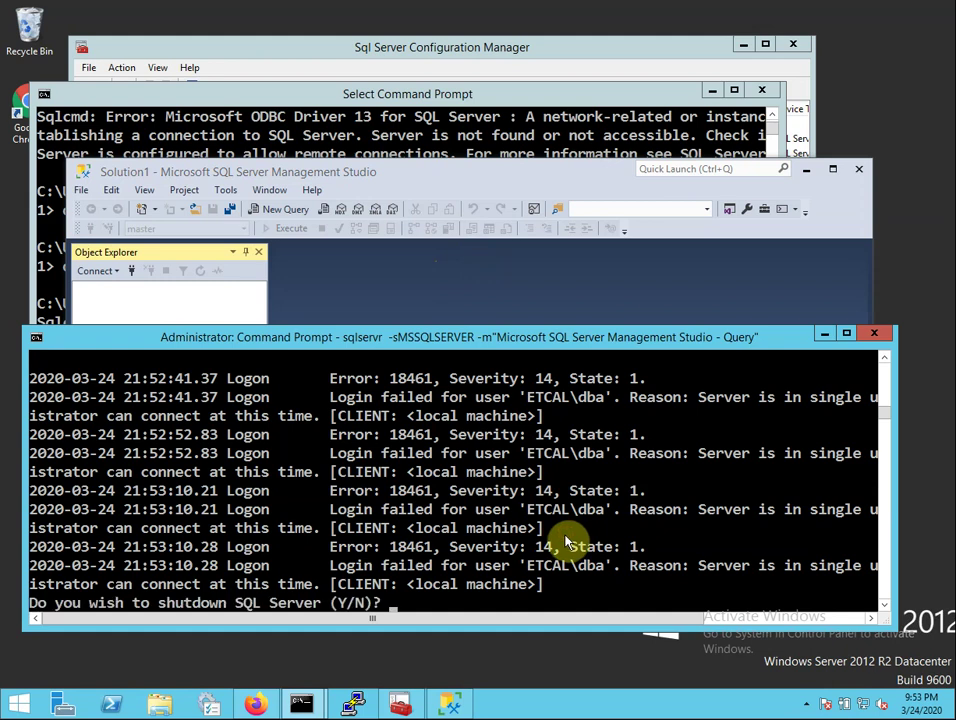
pyautogui.write('Y')
pyautogui.press('Return')
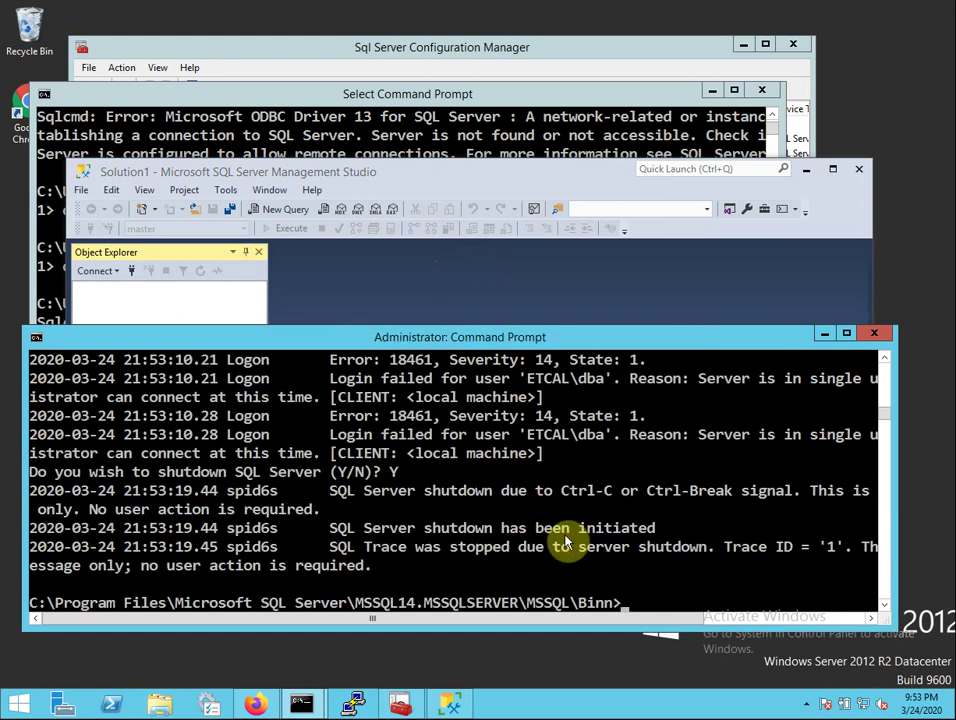
pyautogui.press('Return')
pyautogui.press('Return')
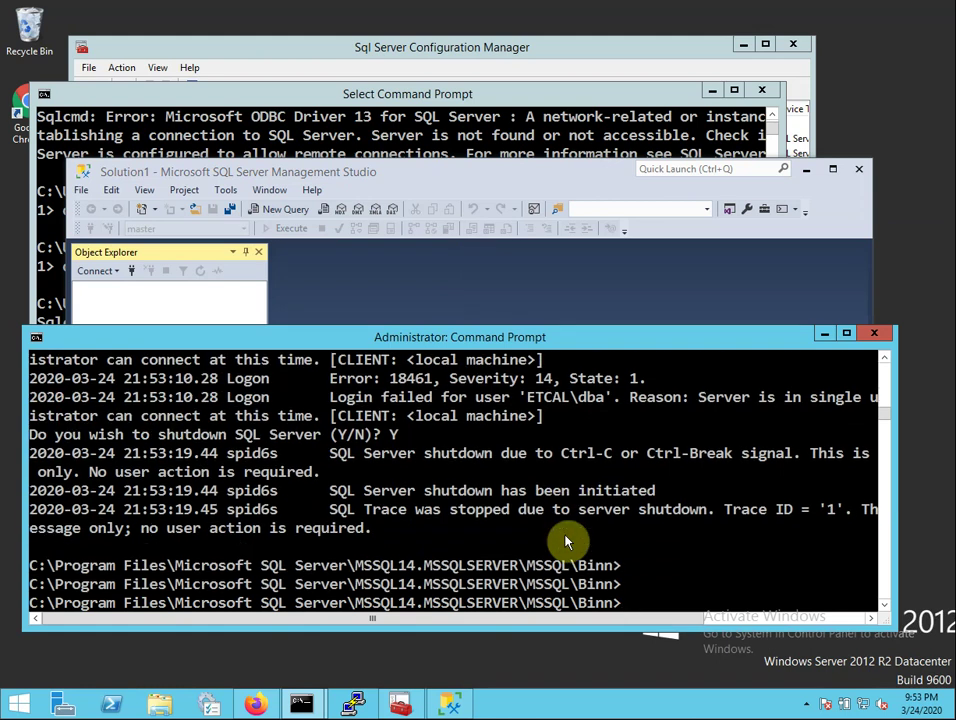
# Step: Remove "- Query" from the recalled startup command and start the instance with sqlservr -sMSSQLSERVER -m"Microsoft SQL Server Management Studio"
pyautogui.rightClick(565, 541)
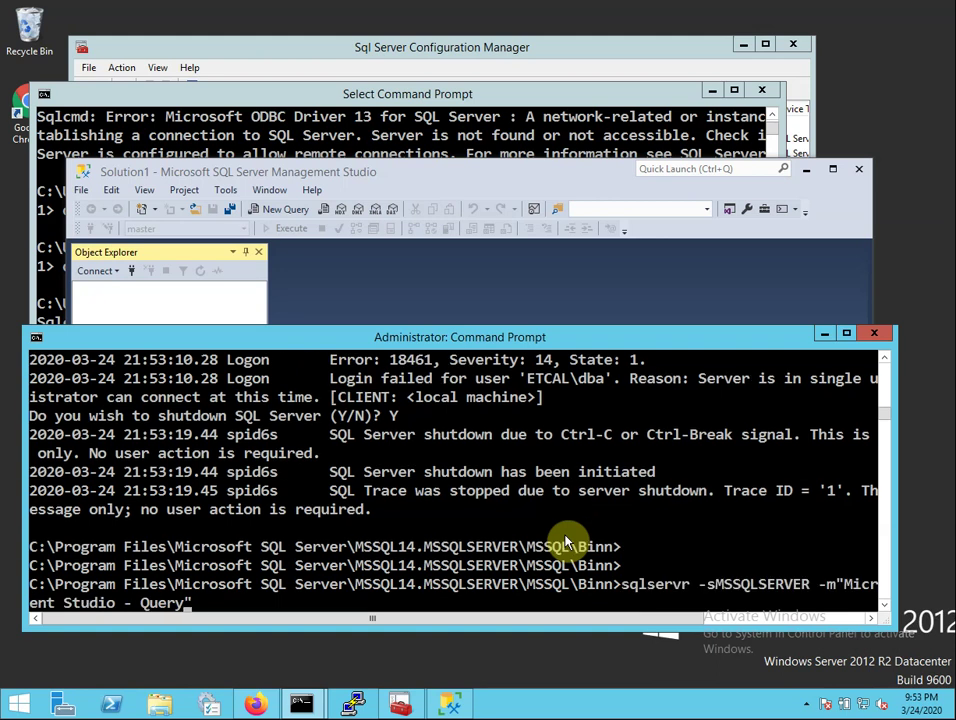
pyautogui.press('BackSpace')
pyautogui.press('BackSpace')
pyautogui.press('BackSpace')
pyautogui.press('BackSpace')
pyautogui.press('BackSpace')
pyautogui.press('BackSpace')
pyautogui.press('BackSpace')
pyautogui.click(638, 619)
pyautogui.moveTo(722, 642); pyautogui.dragTo(555, 617)
pyautogui.moveTo(540, 618); pyautogui.dragTo(443, 625)
pyautogui.press('Return')
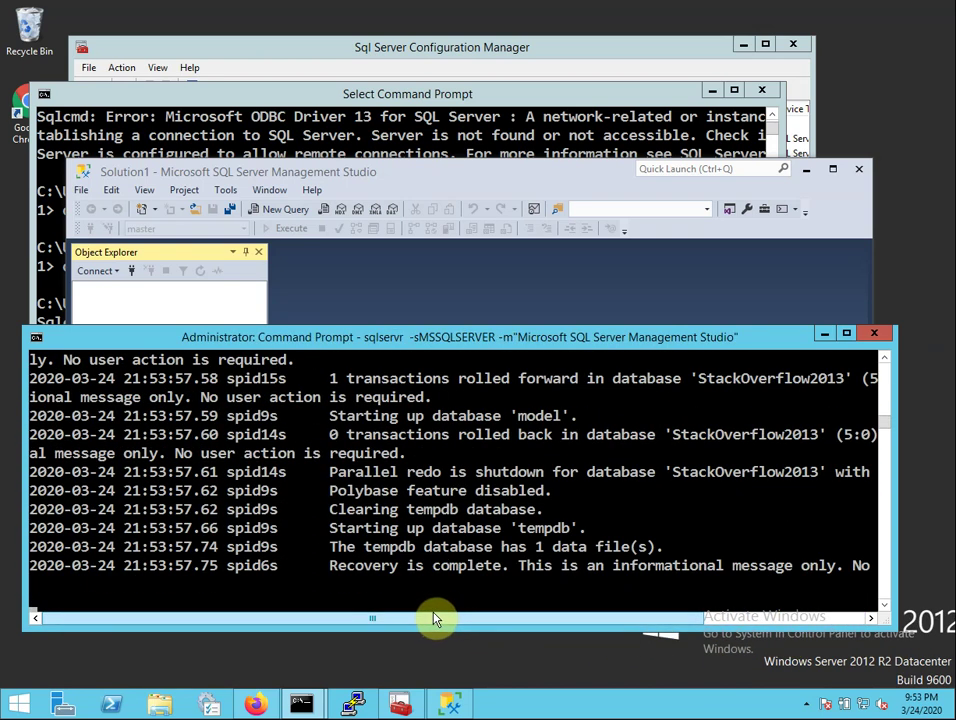
# Step: Test the Management Studio-restricted instance by running sqlcmd in the non-administrator Command Prompt, and minimize that window
pyautogui.click(318, 147)
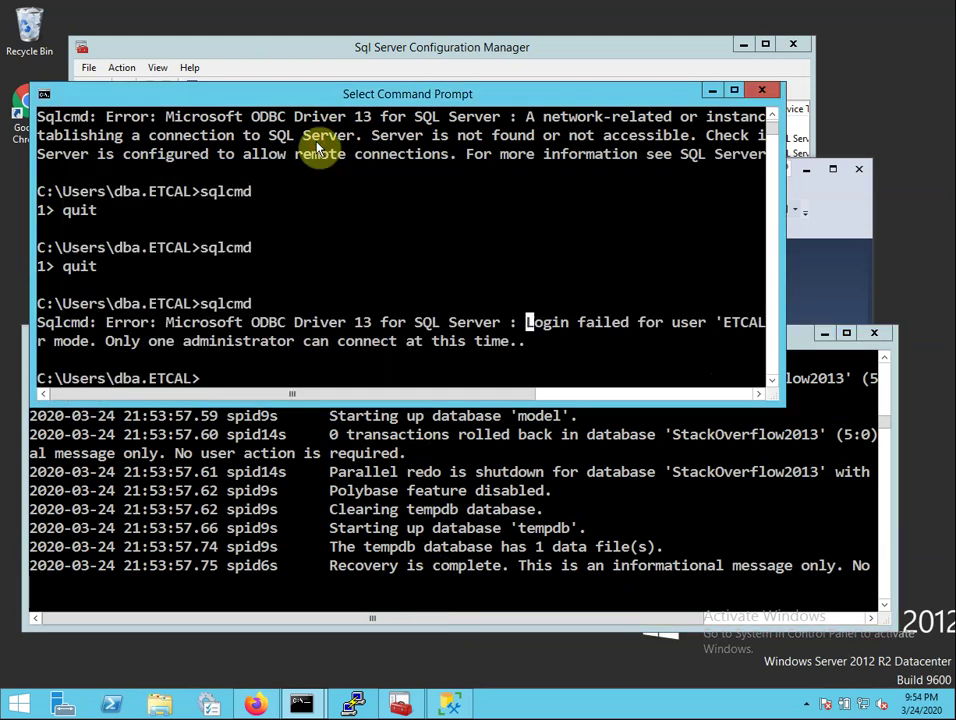
pyautogui.press('Escape')
pyautogui.write('sqlcmd')
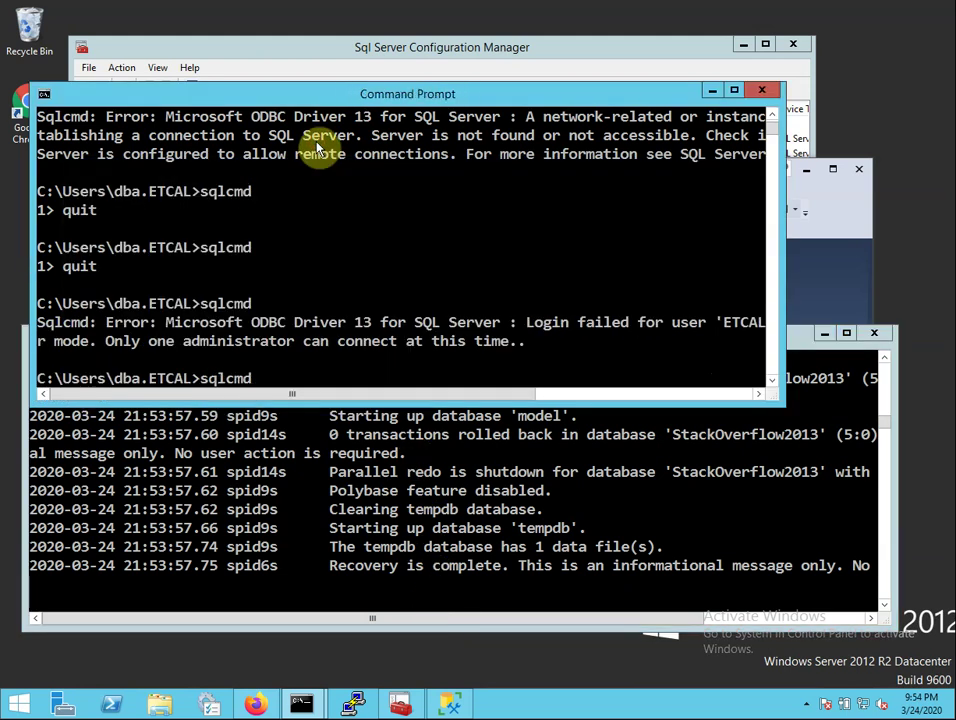
pyautogui.press('Return')
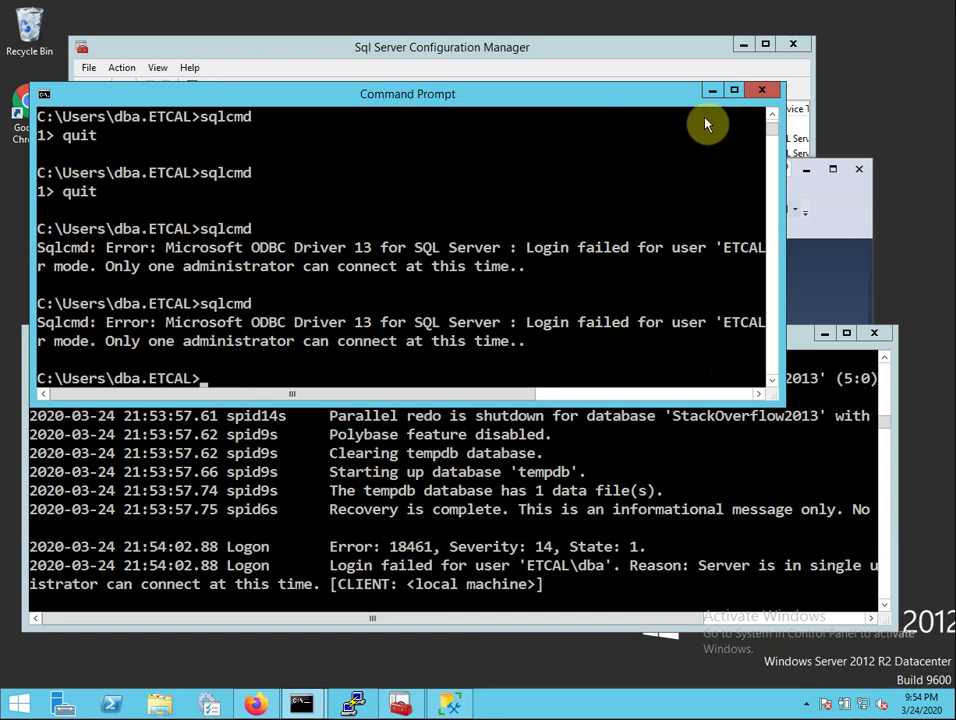
pyautogui.click(711, 91)
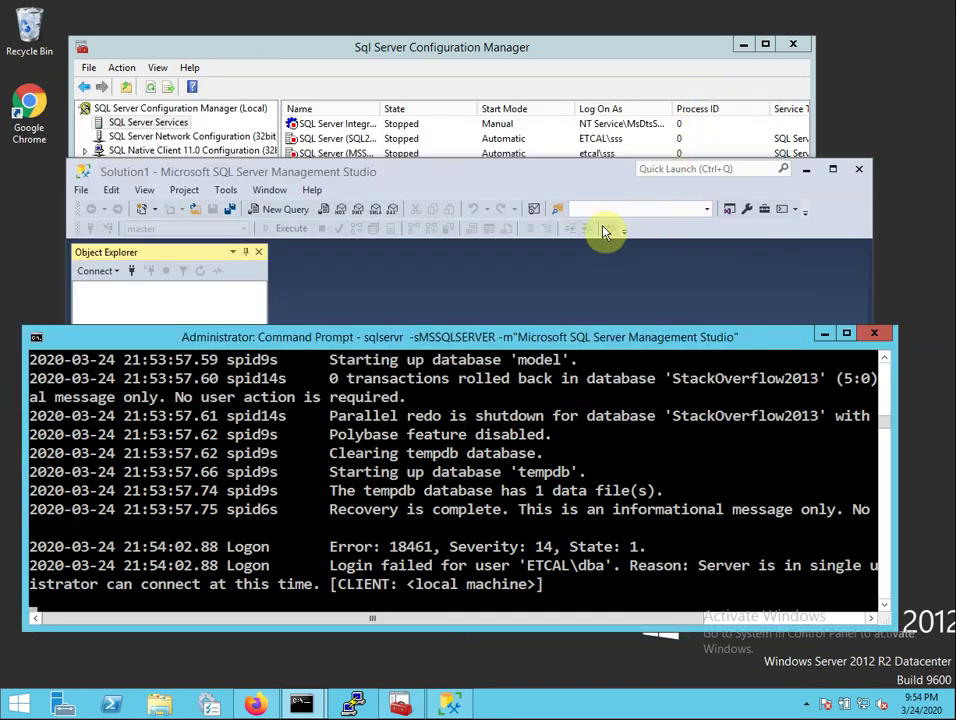
# Step: Connect Object Explorer in SQL Server Management Studio to the DB01 Database Engine with Windows Authentication
pyautogui.click(503, 188)
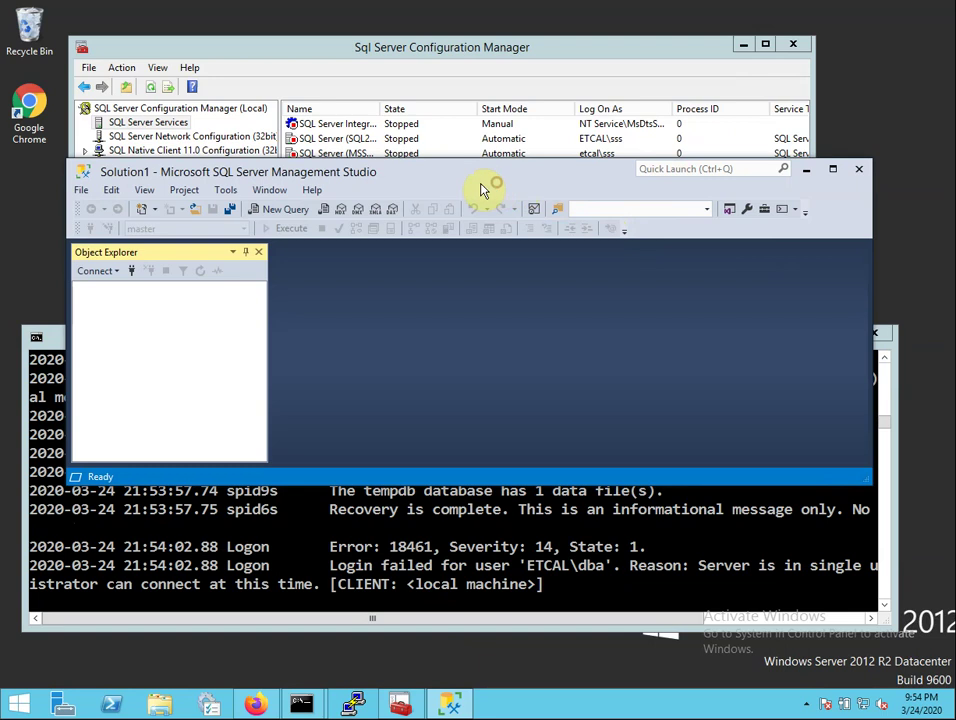
pyautogui.click(95, 271)
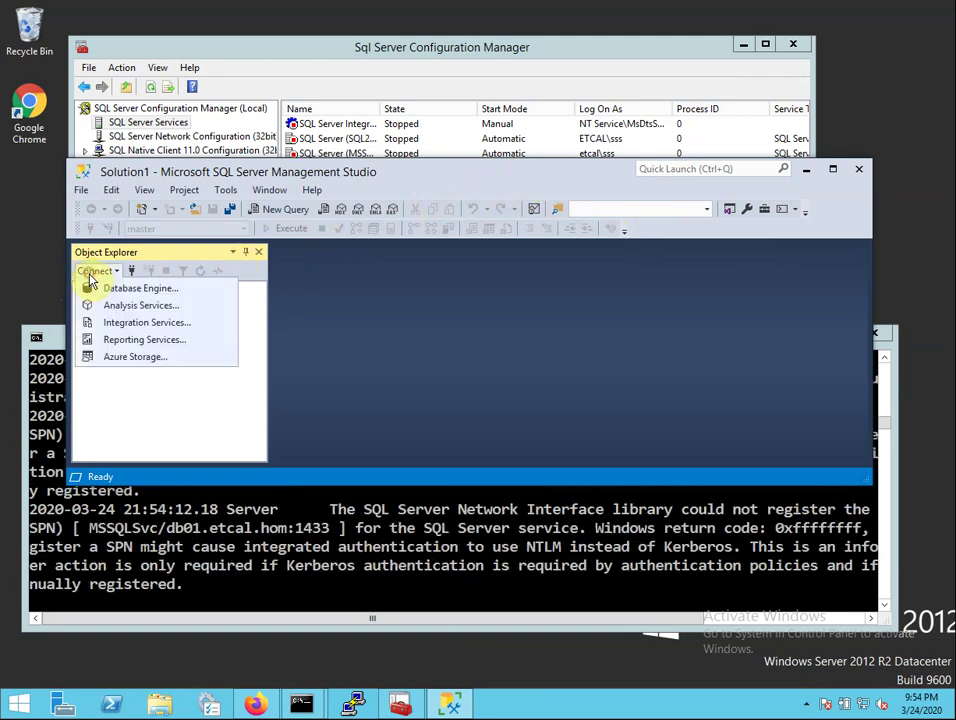
pyautogui.click(139, 288)
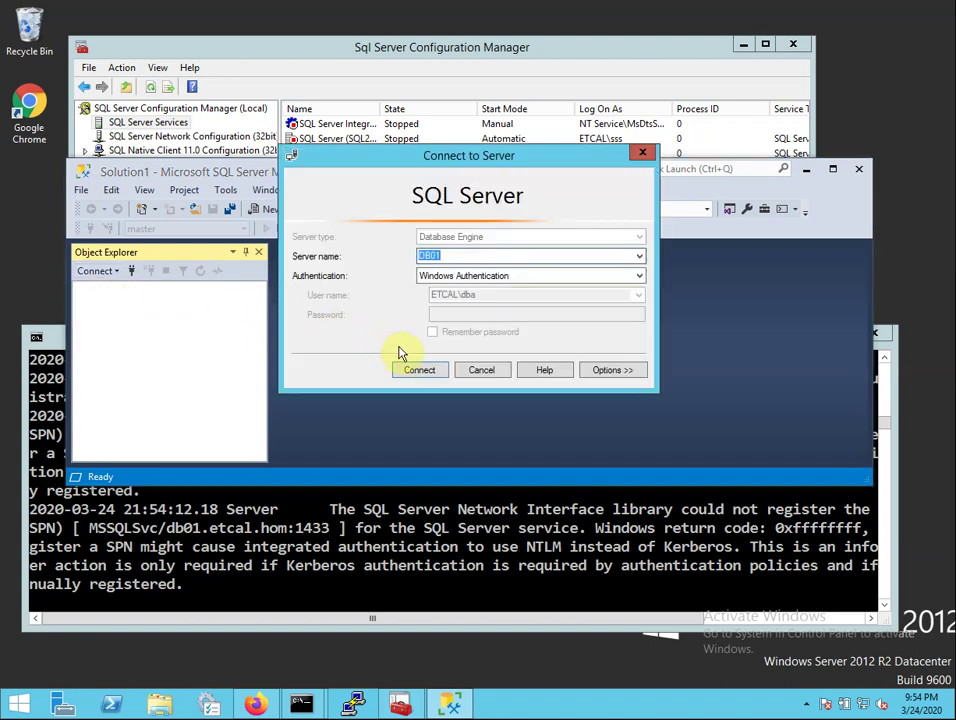
pyautogui.click(424, 370)
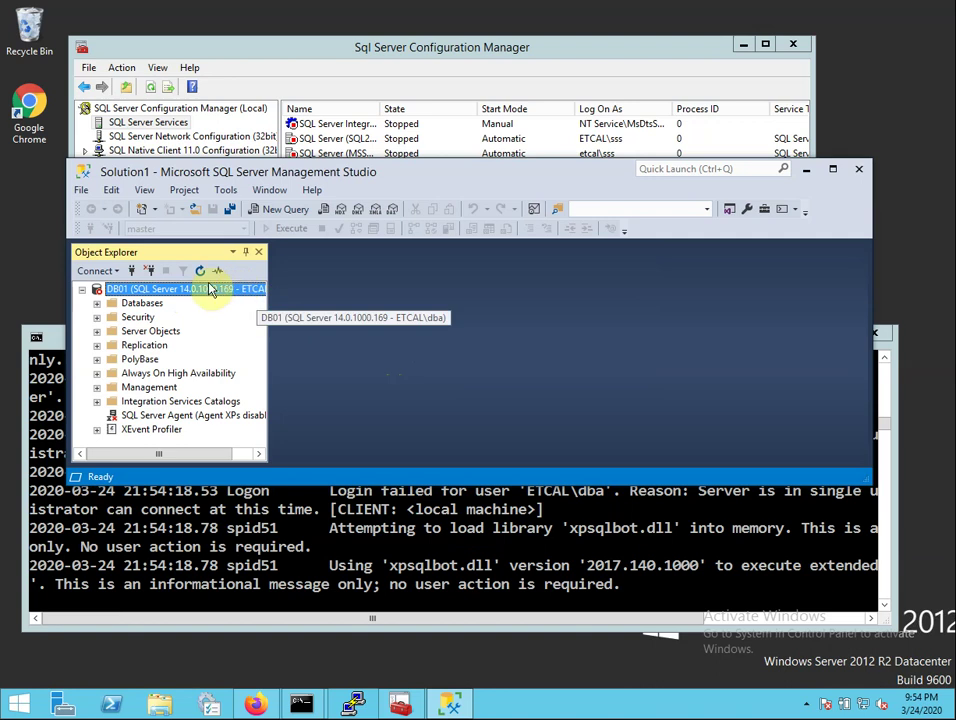
# Step: Disconnect Object Explorer from DB01 and try to connect a new Database Engine Query to DB01 with Windows Authentication, then minimize Management Studio
pyautogui.click(150, 271)
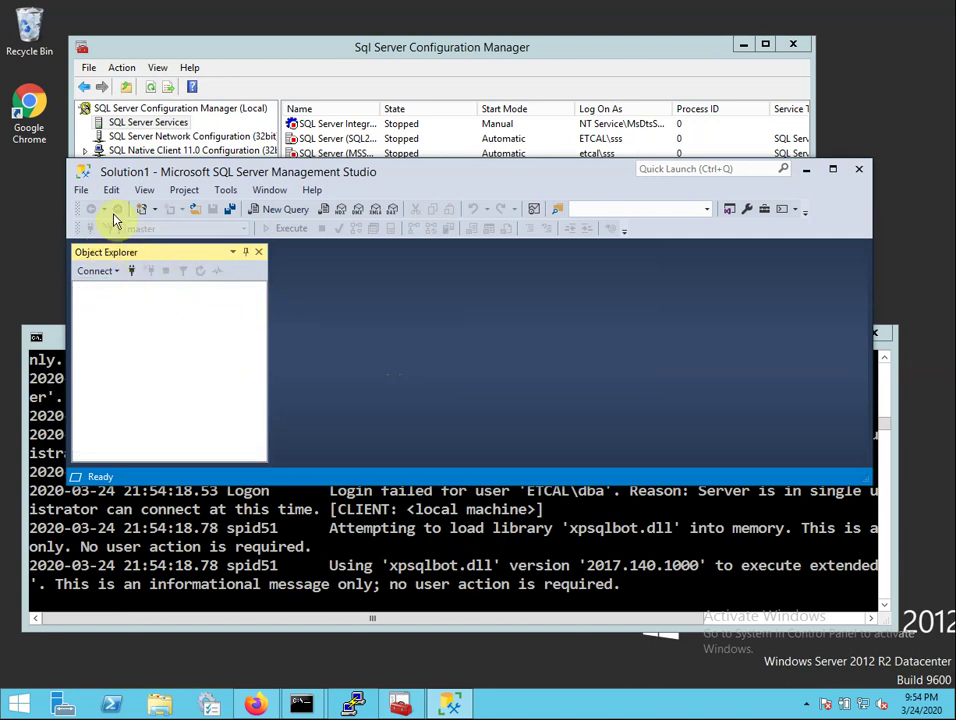
pyautogui.click(80, 190)
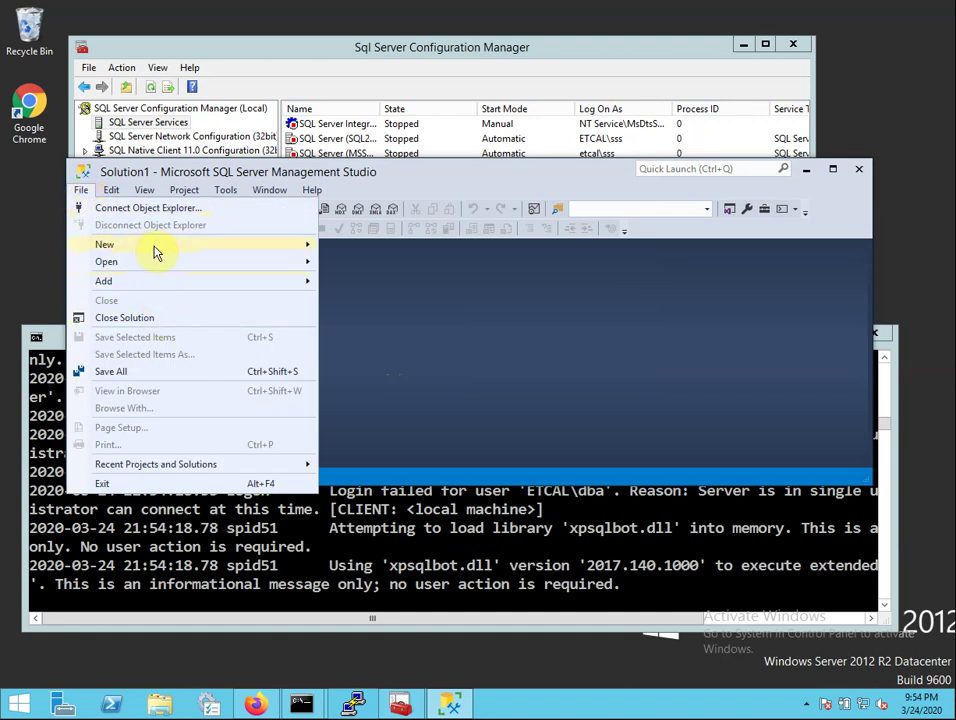
pyautogui.moveTo(155, 253)
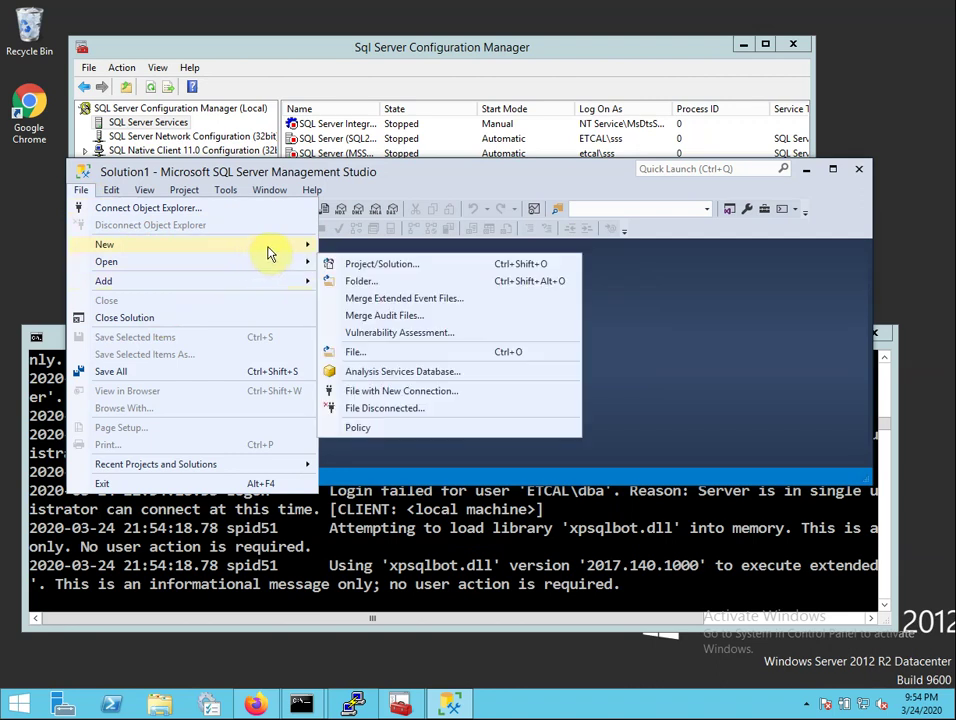
pyautogui.moveTo(295, 252)
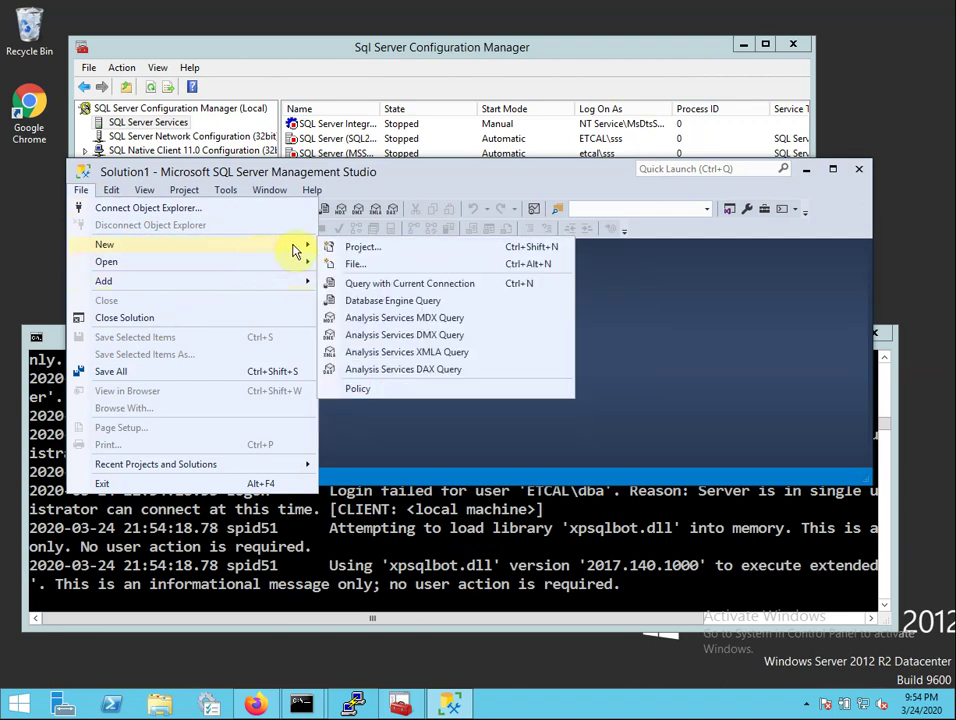
pyautogui.click(391, 303)
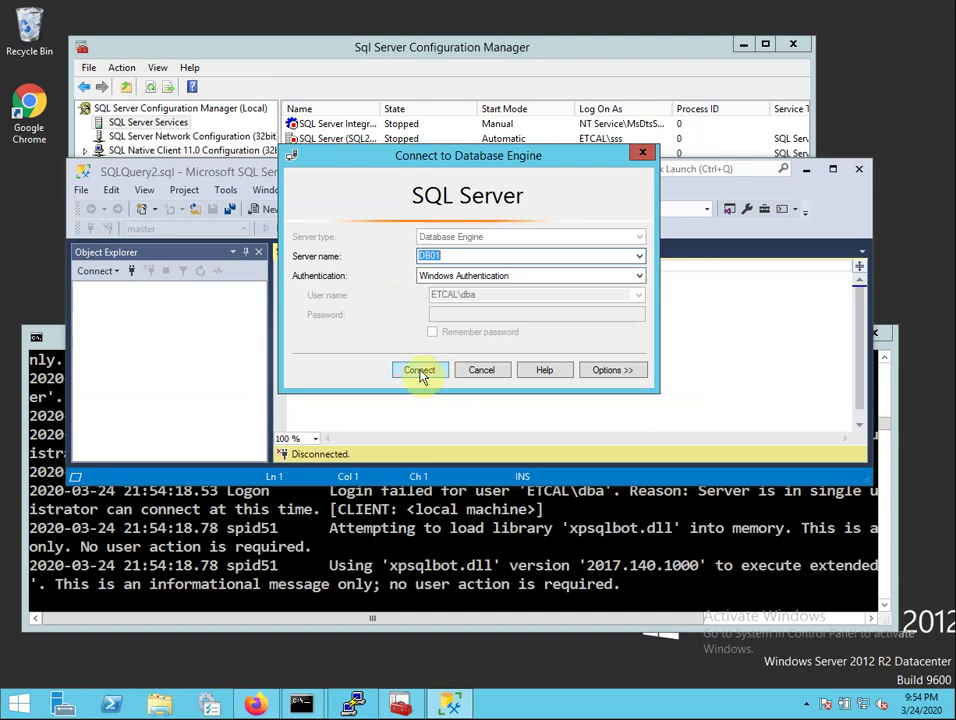
pyautogui.click(419, 371)
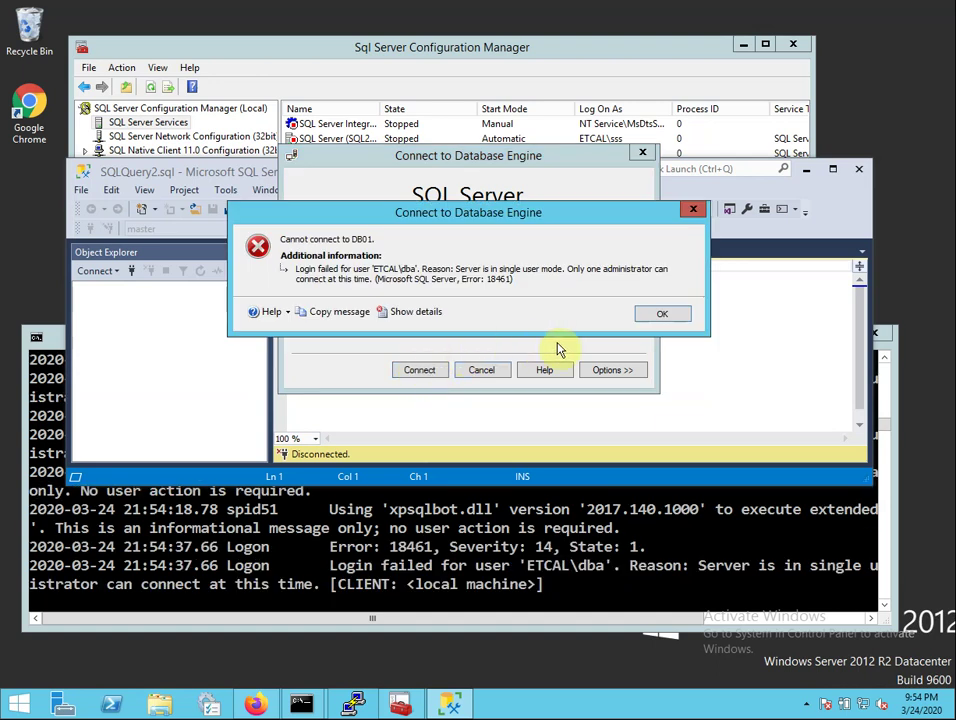
pyautogui.click(668, 316)
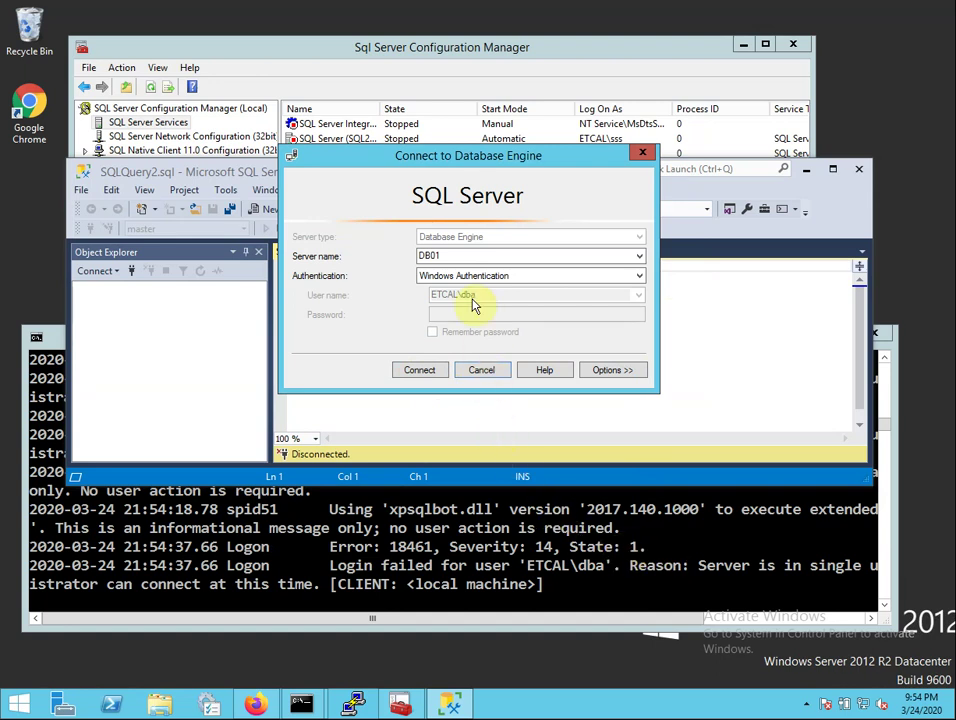
pyautogui.moveTo(445, 160); pyautogui.dragTo(306, 145)
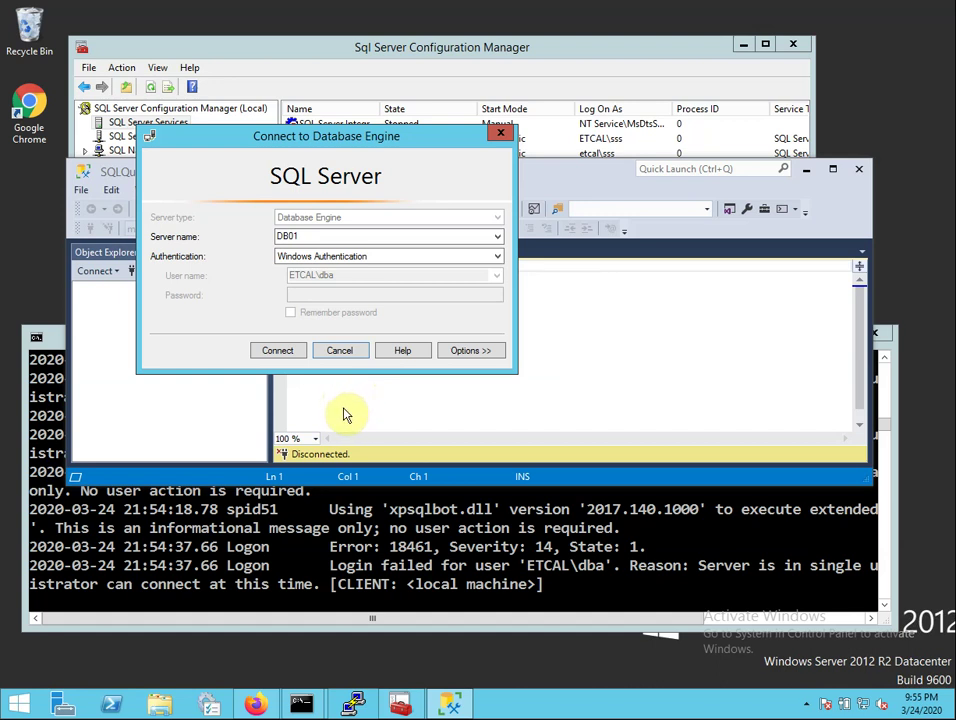
pyautogui.click(341, 352)
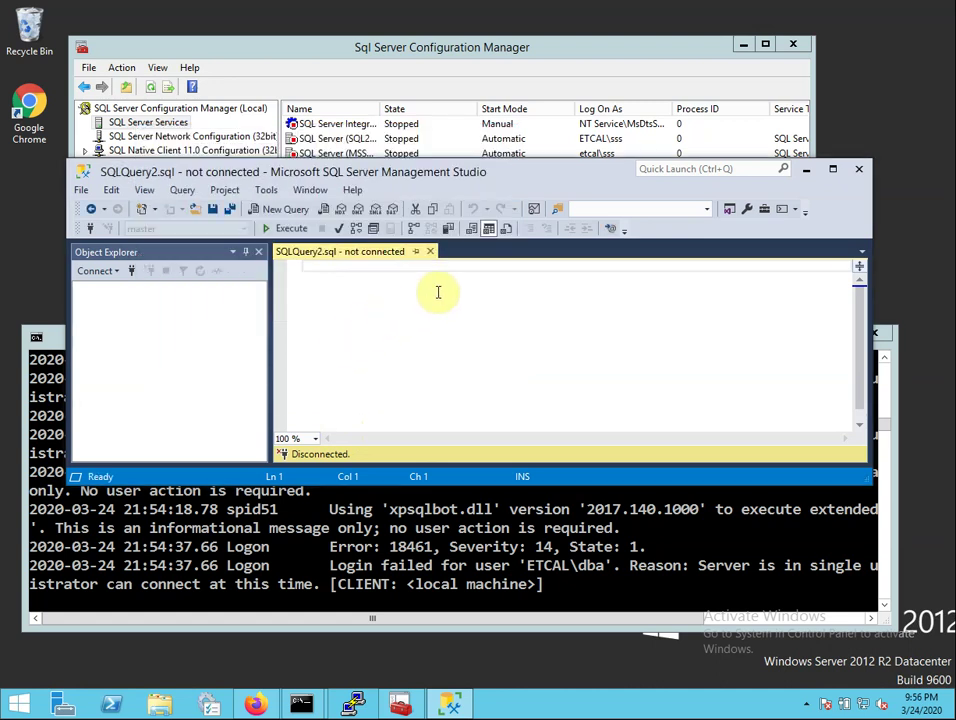
pyautogui.click(810, 174)
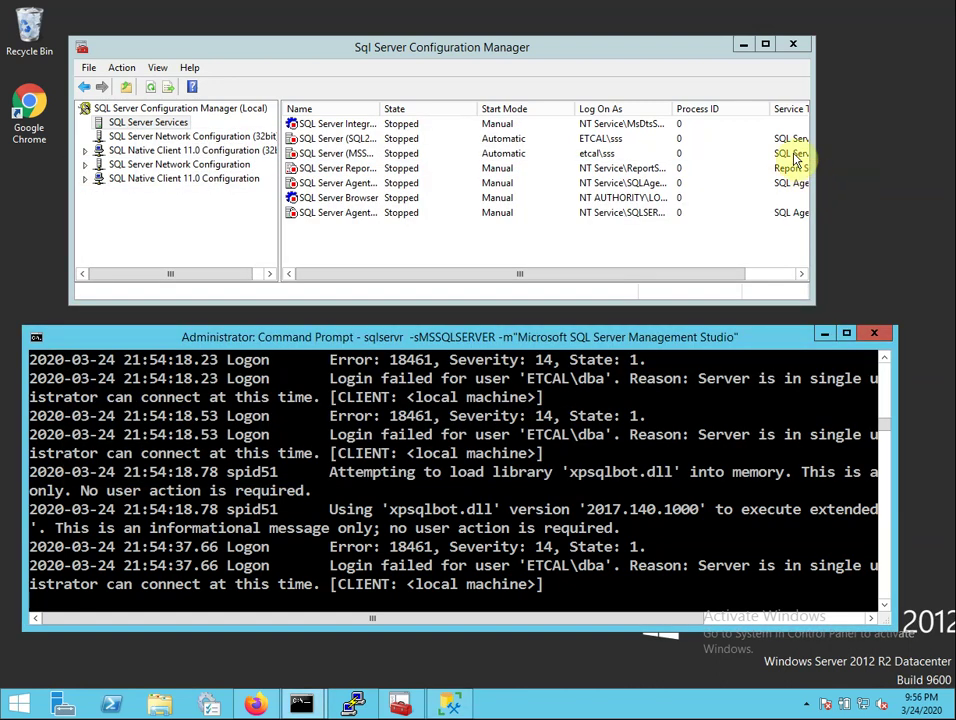
# Step: Switch to Sql Server Configuration Manager, select the default instance's SQL Server service, and widen the window to show the full Service Type column
pyautogui.click(745, 47)
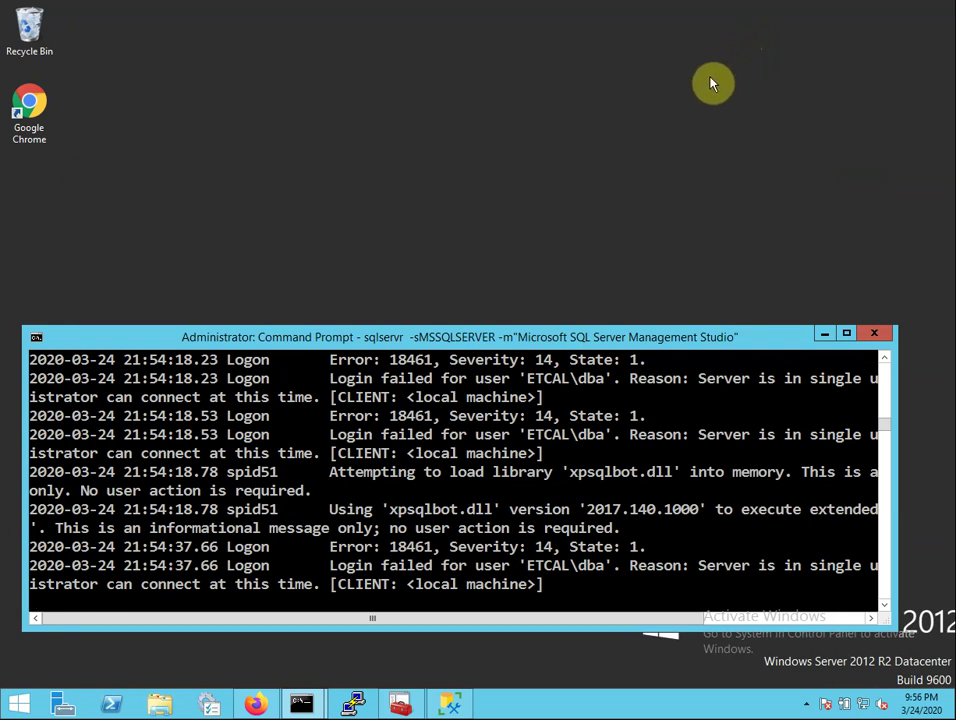
pyautogui.click(399, 704)
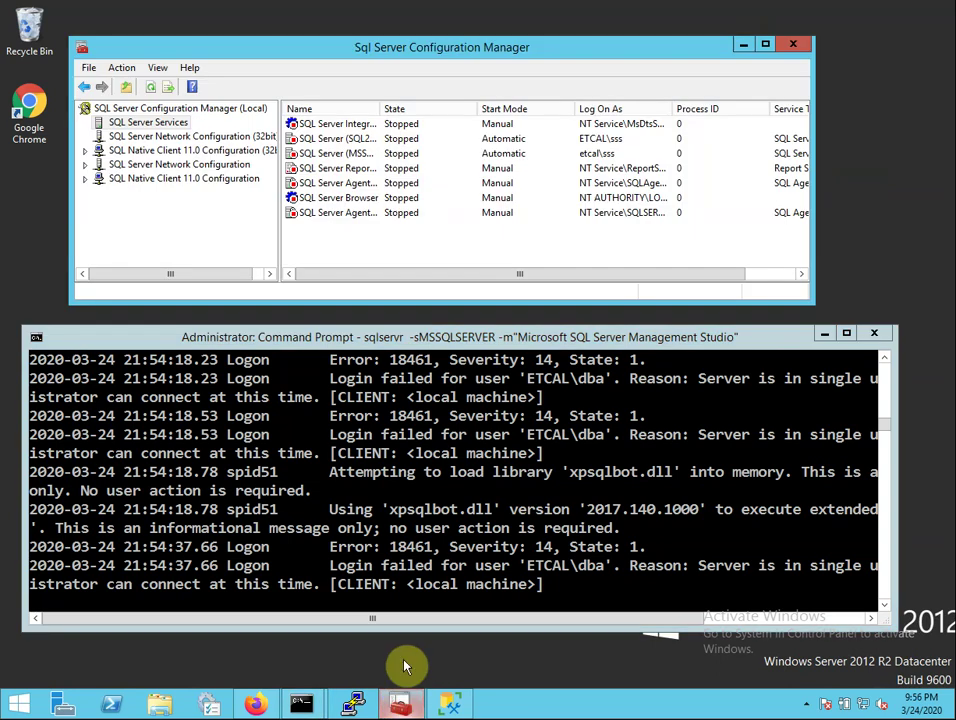
pyautogui.click(337, 155)
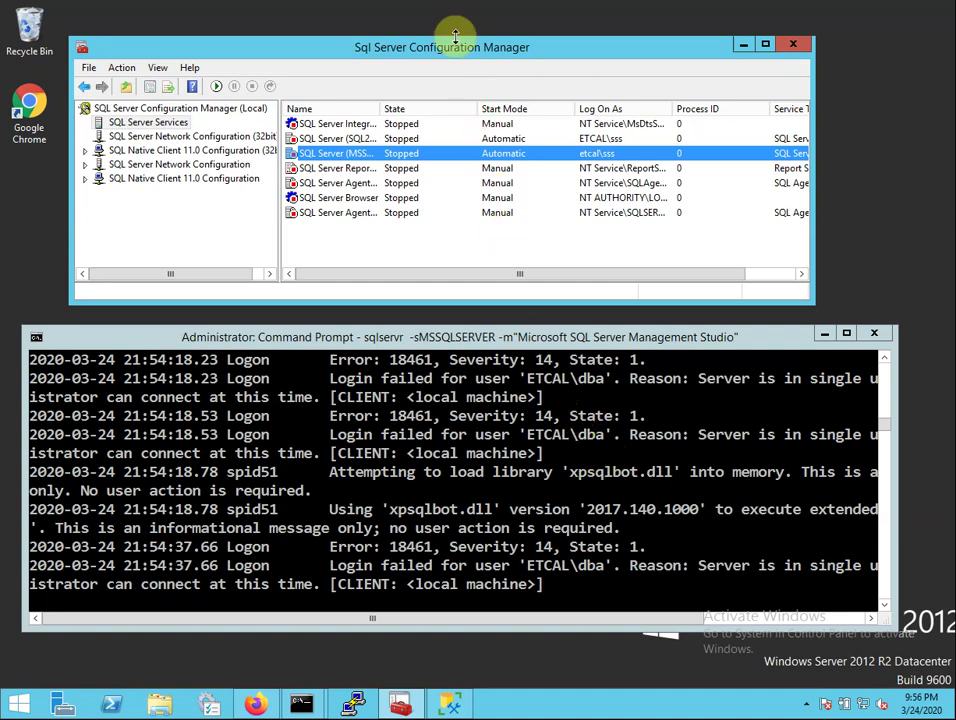
pyautogui.moveTo(446, 60); pyautogui.dragTo(418, 70)
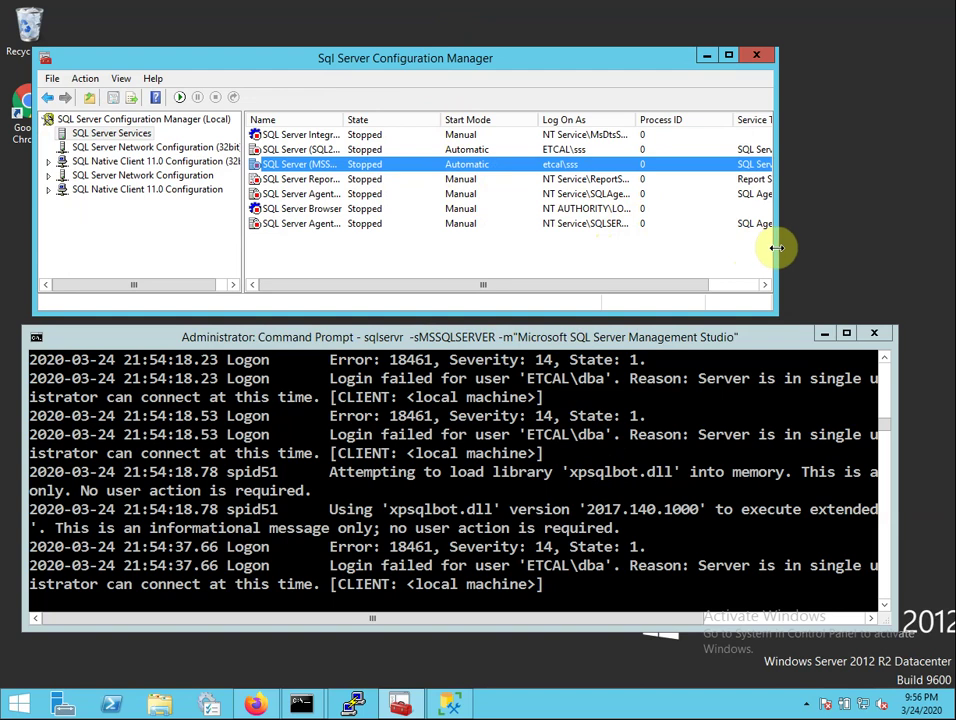
pyautogui.moveTo(777, 247); pyautogui.dragTo(882, 254)
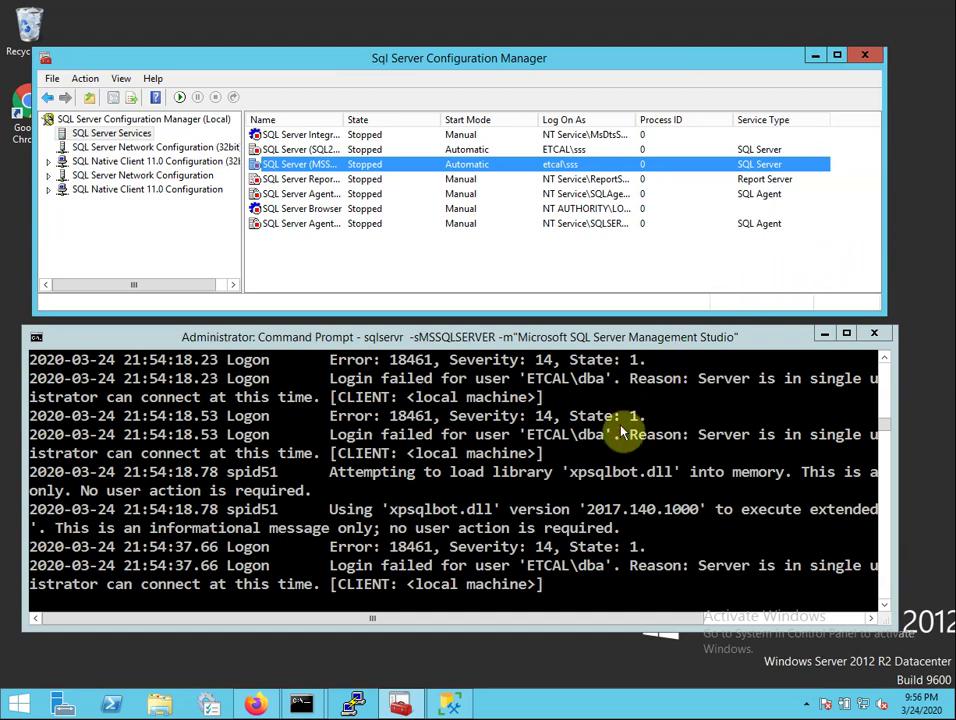